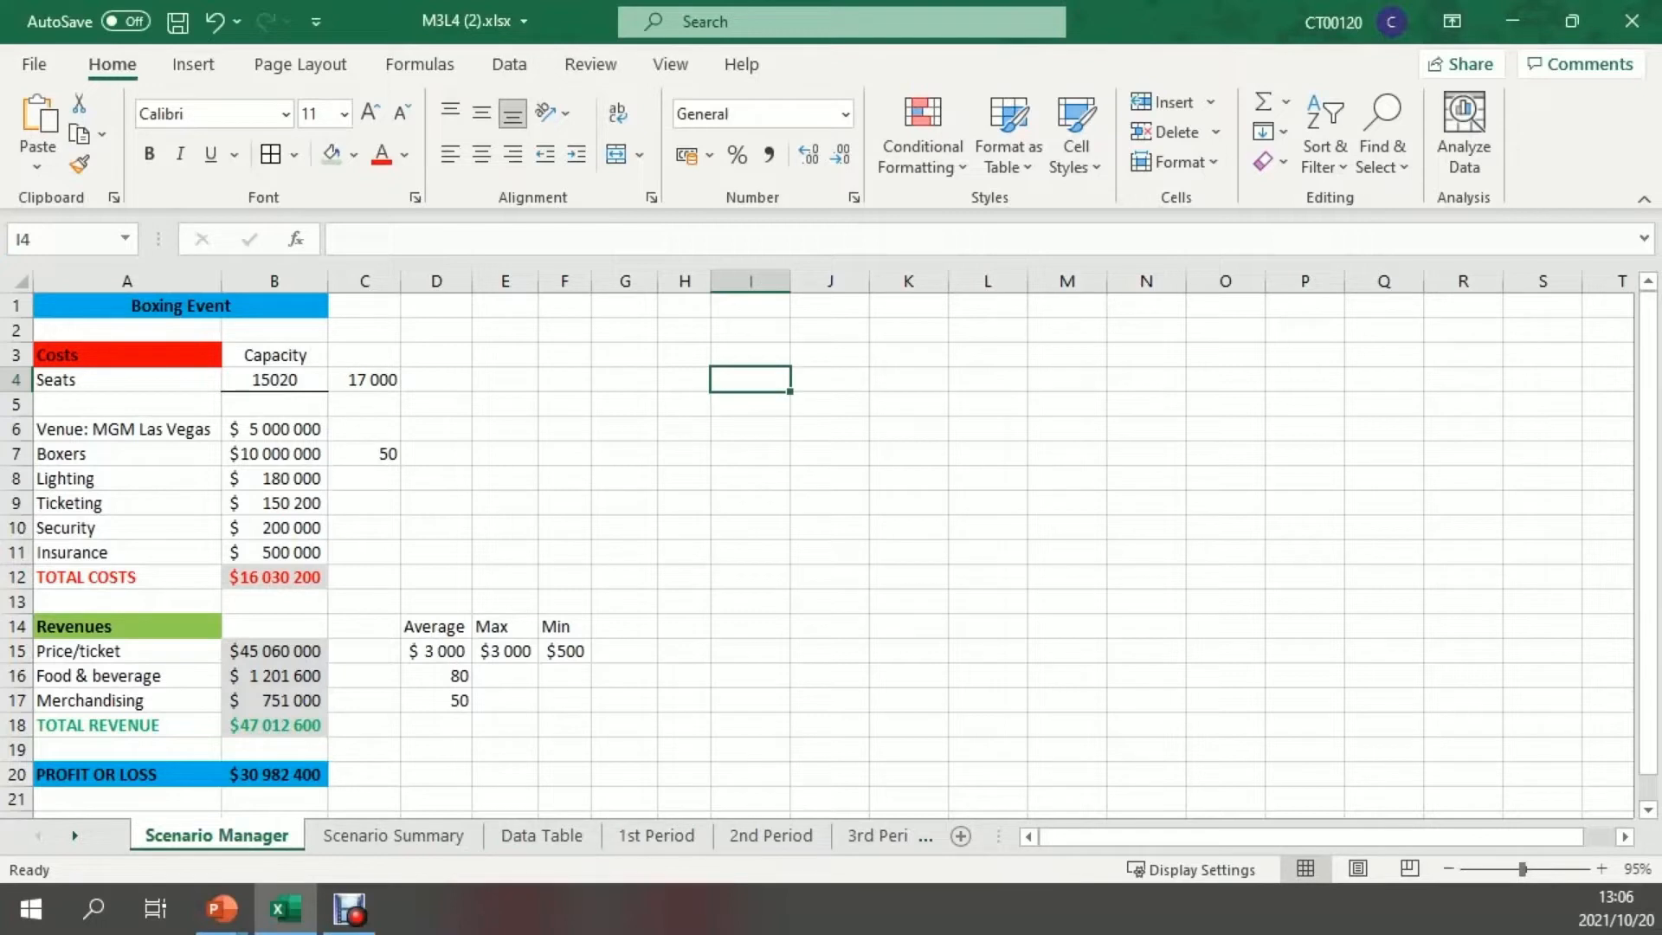
Examine the Boxing Event's venue, seat capacity, individual cost entries and the profit or loss formula
click(181, 305)
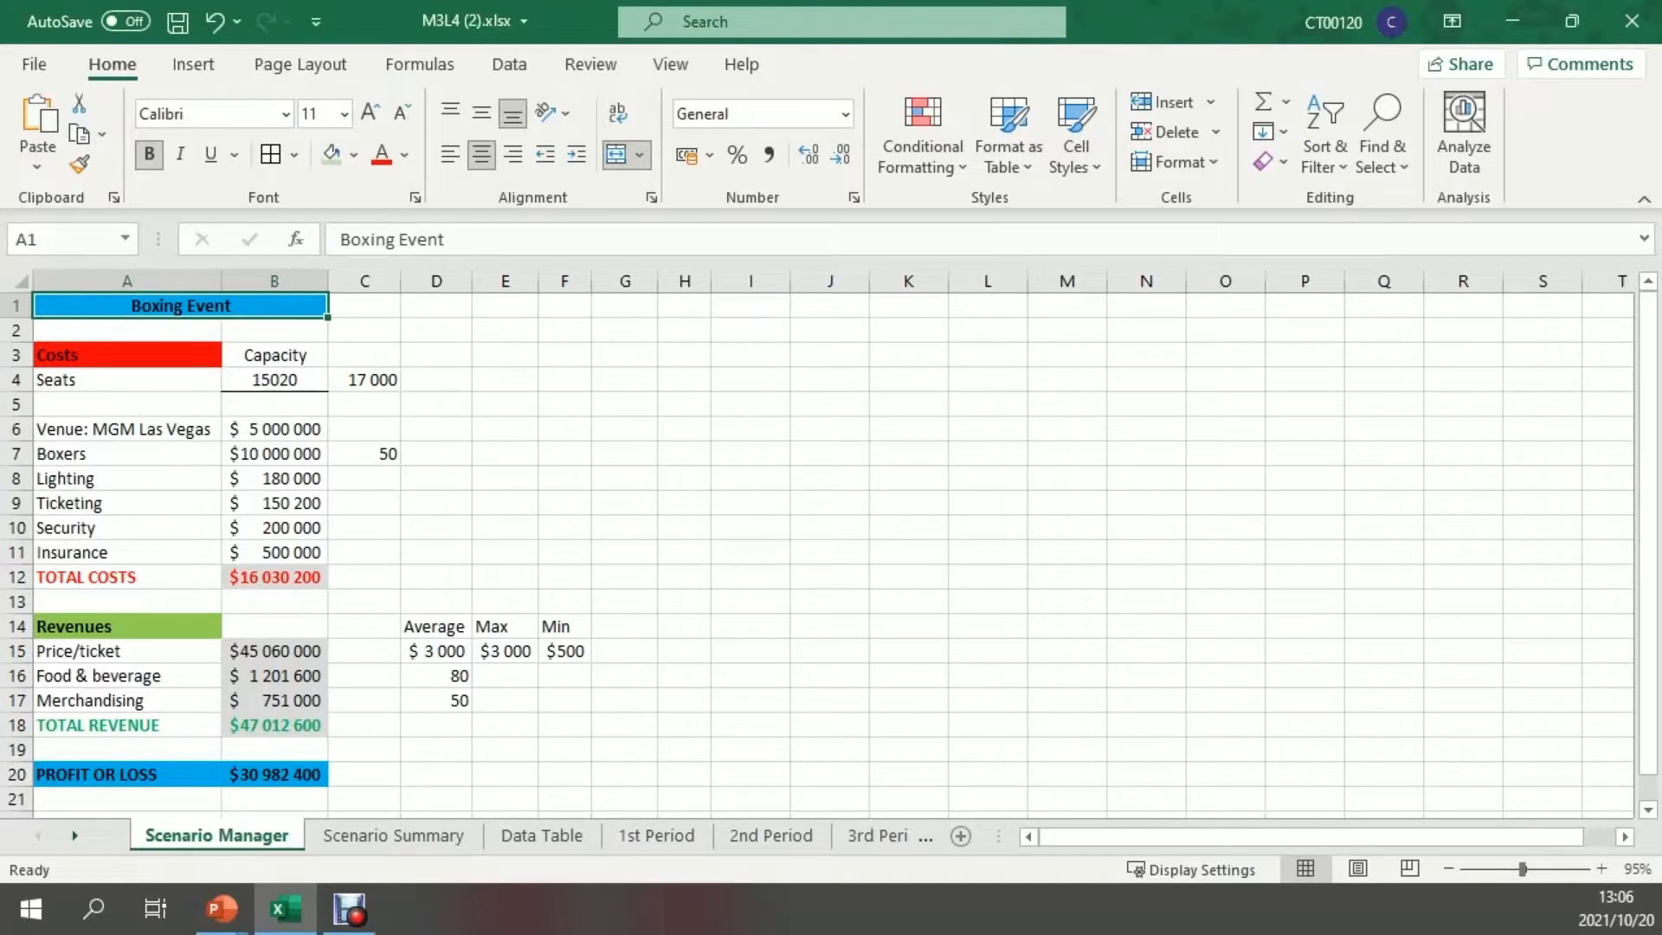
click(127, 429)
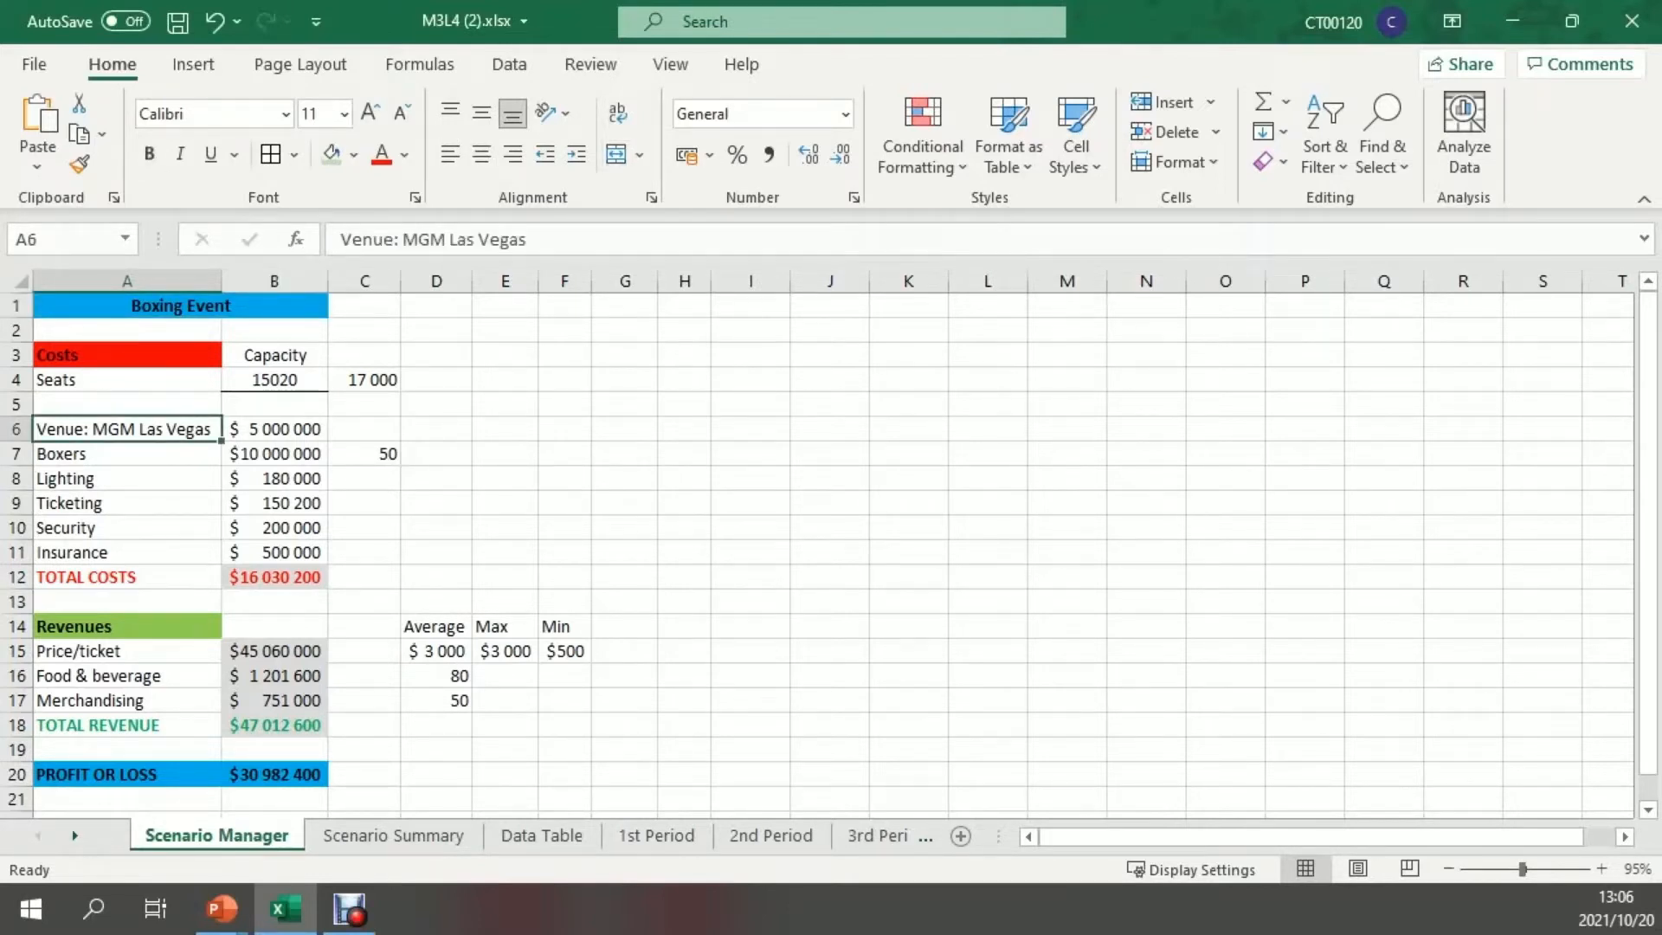
click(274, 429)
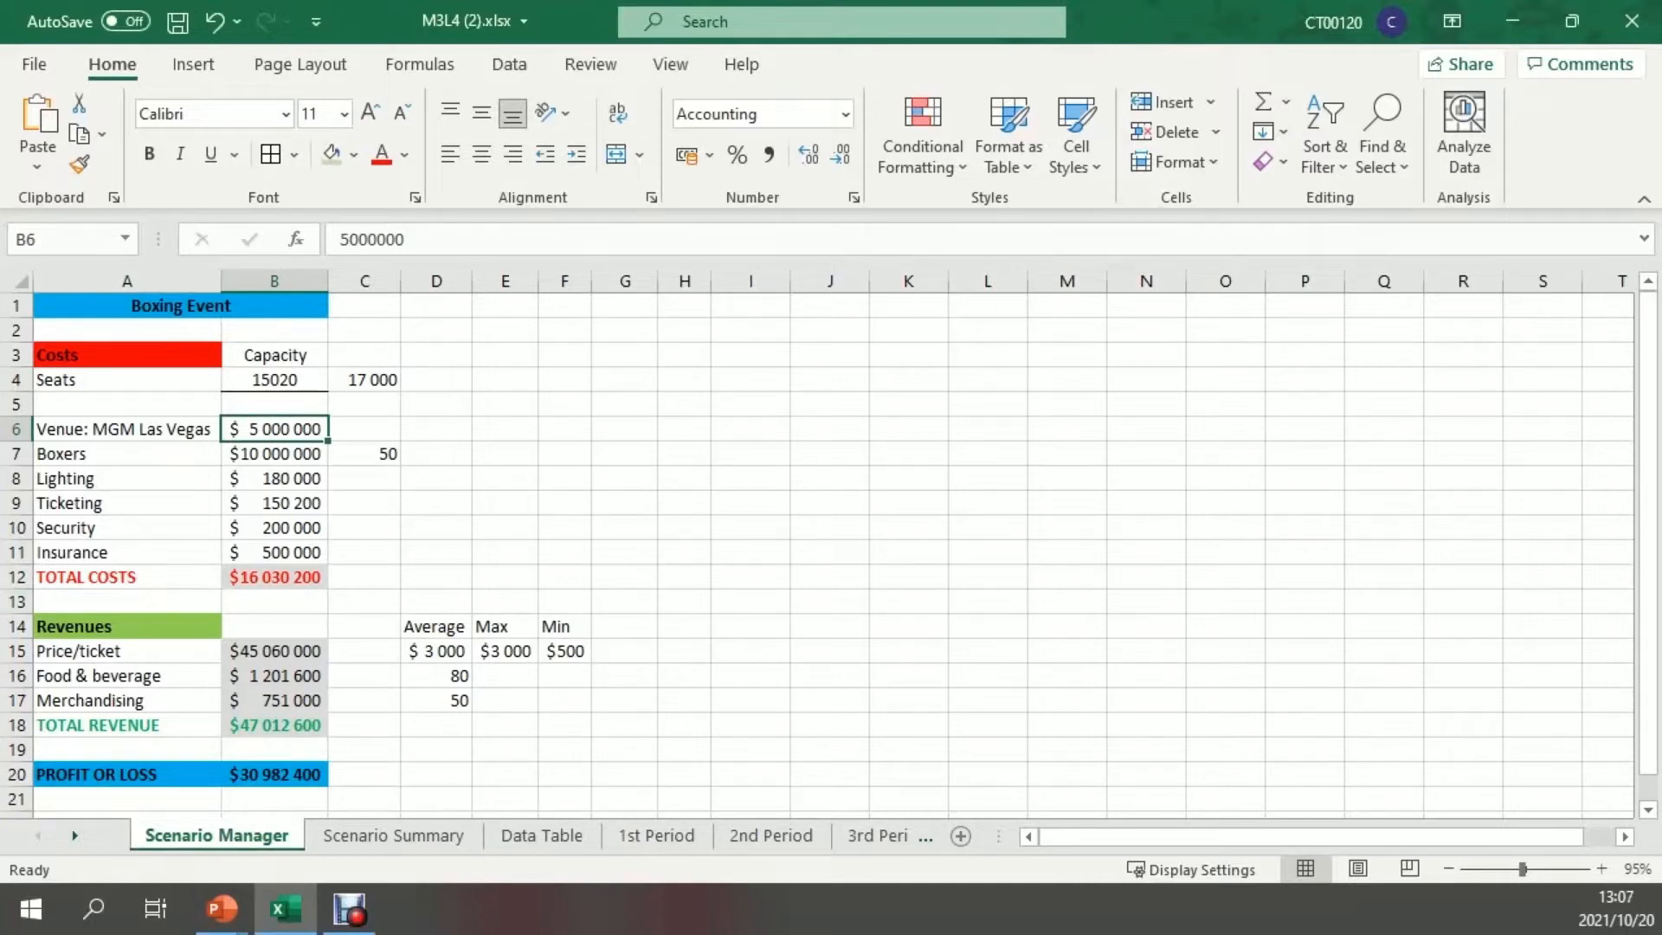
click(275, 380)
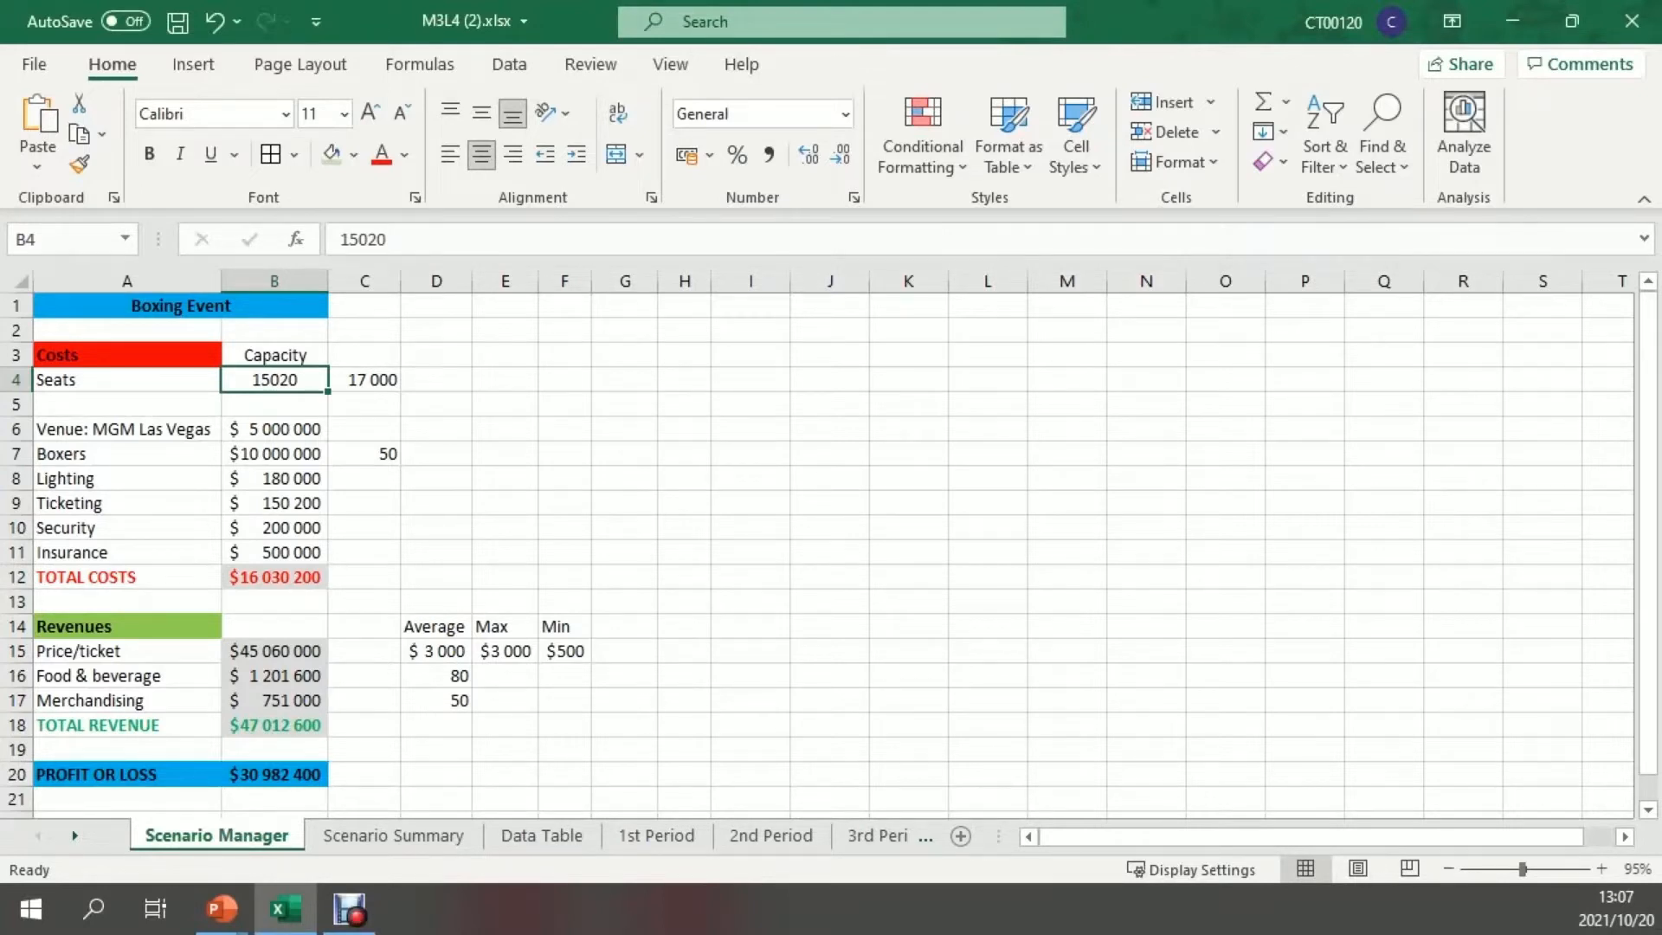
click(274, 454)
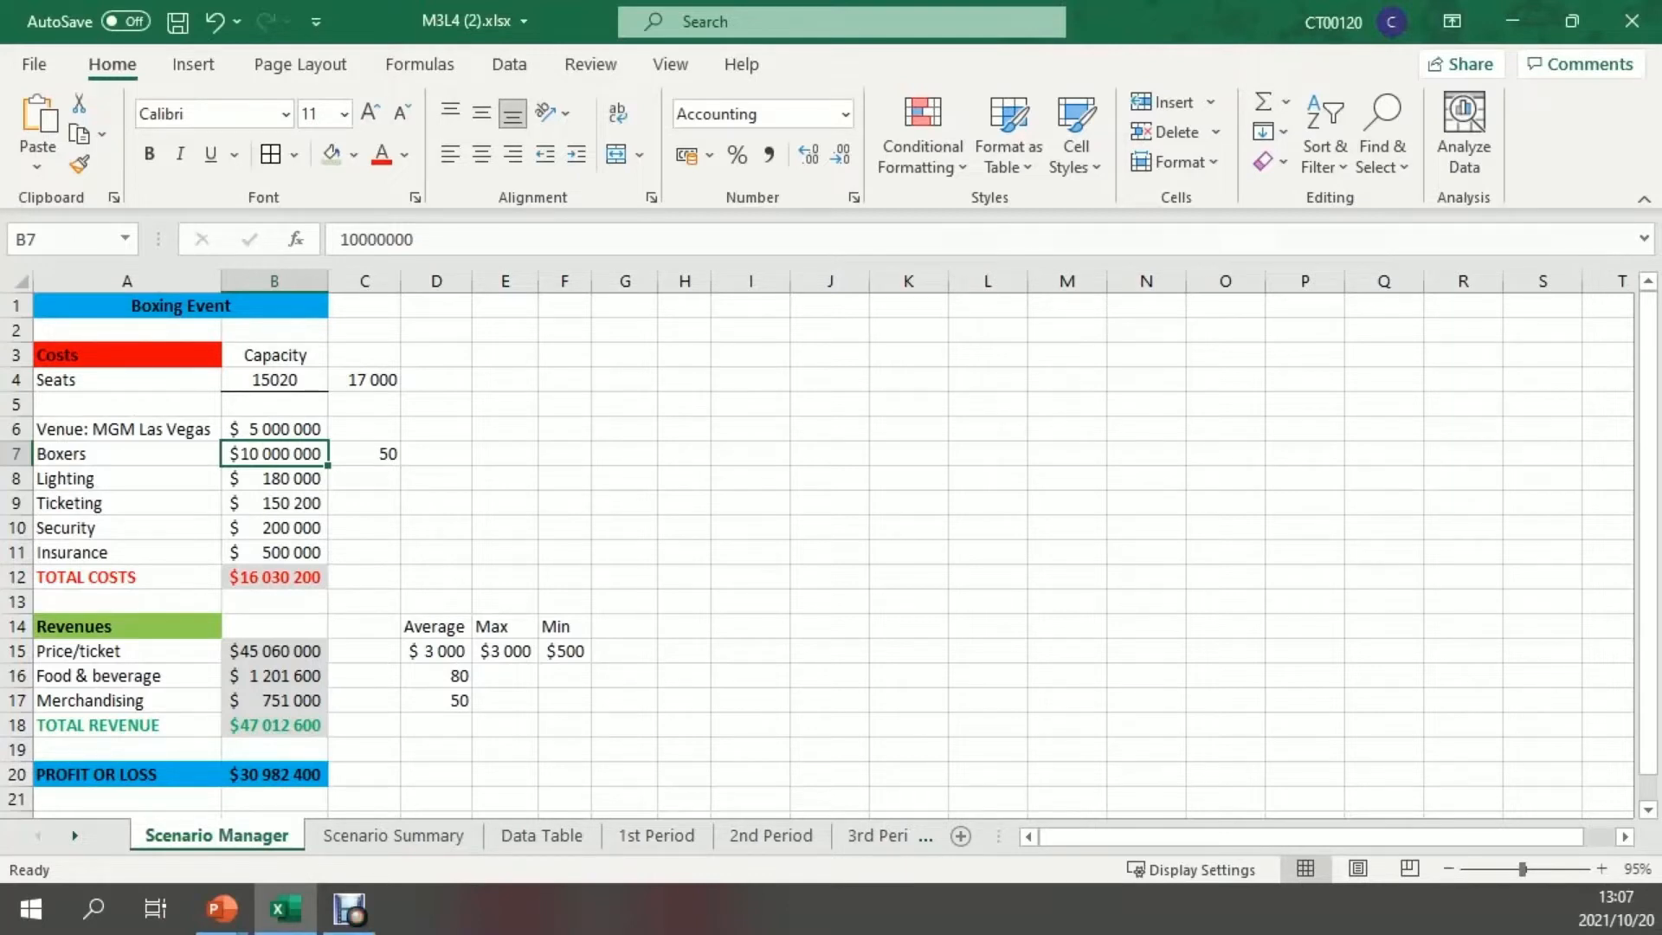
click(275, 479)
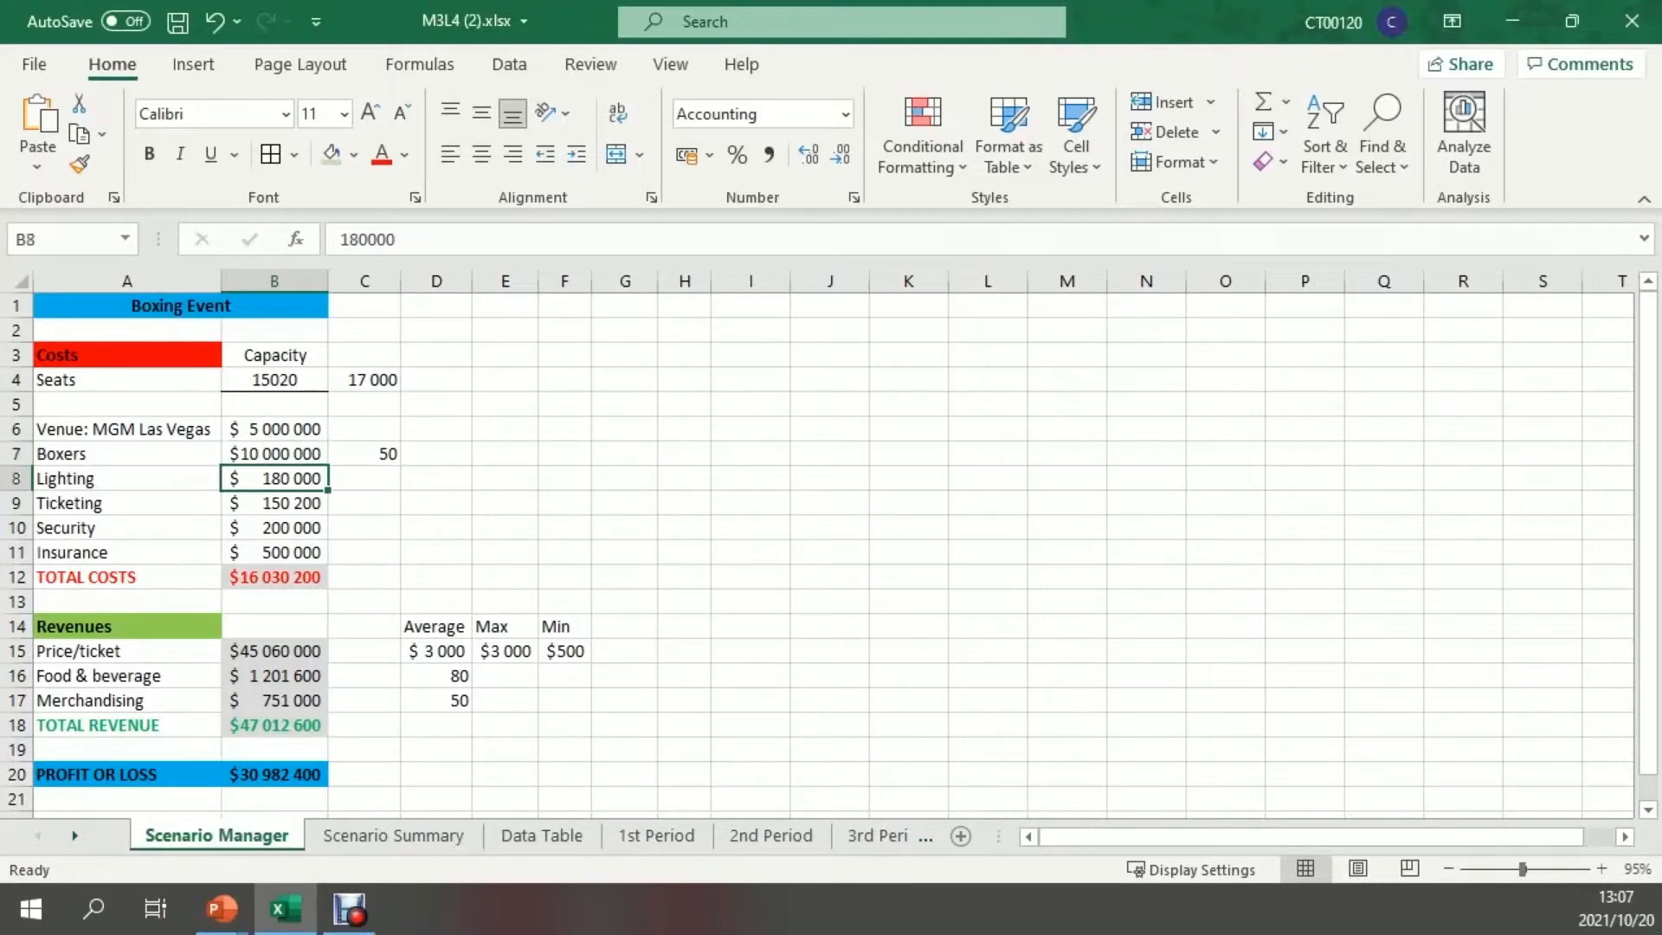
click(274, 503)
click(274, 528)
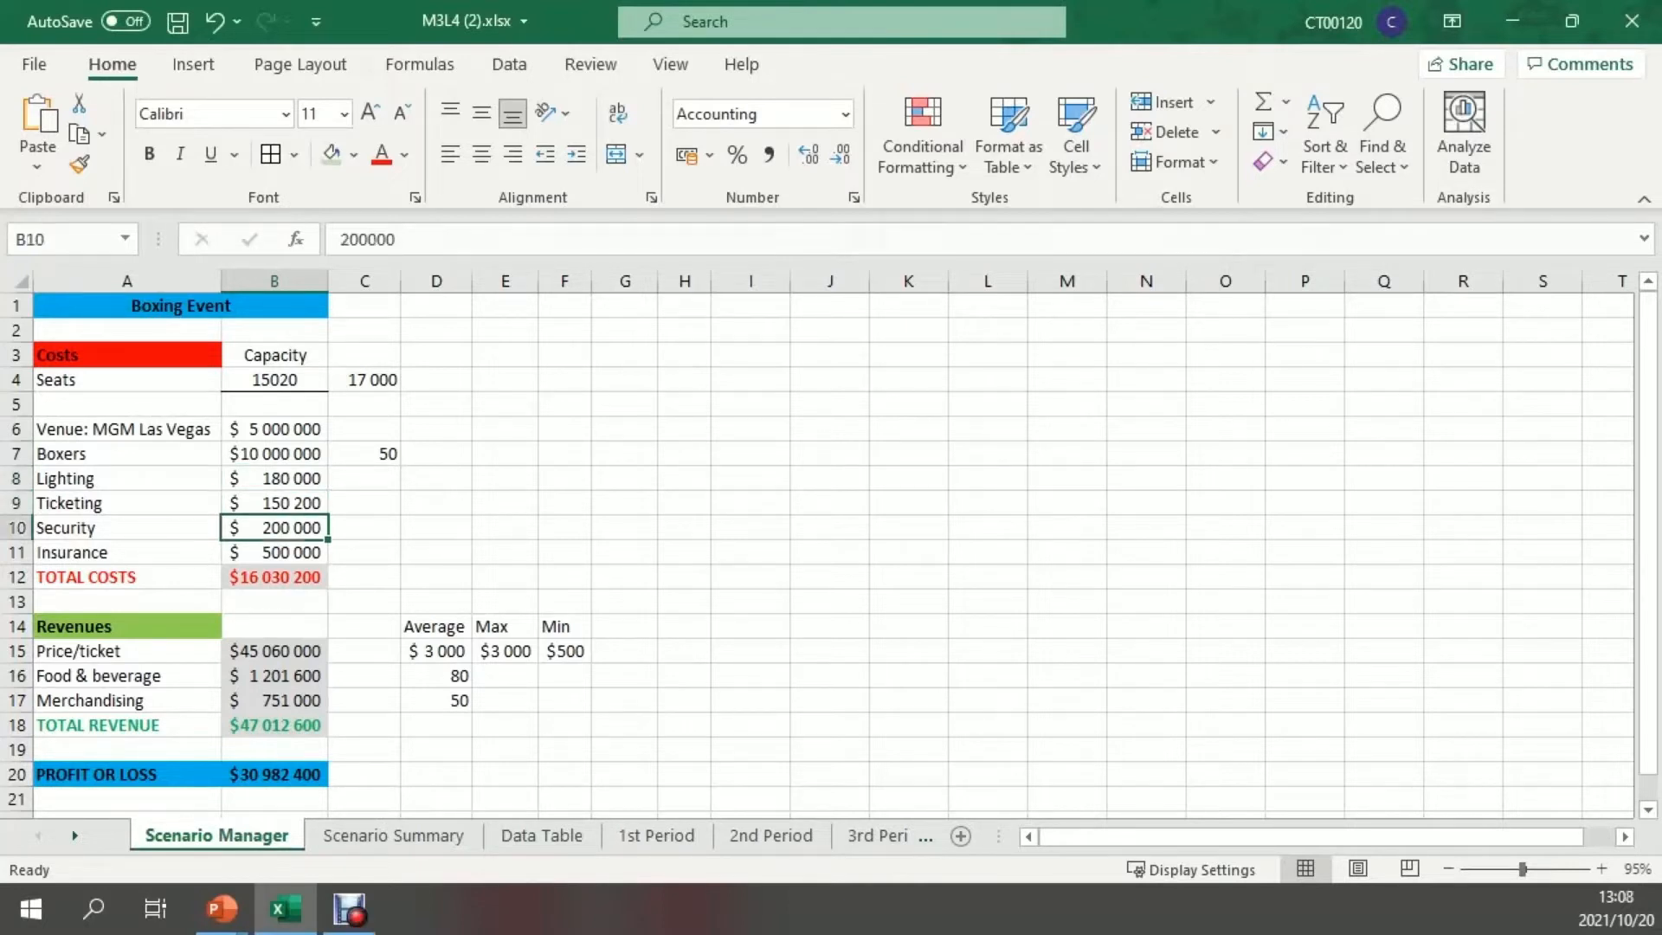
click(274, 552)
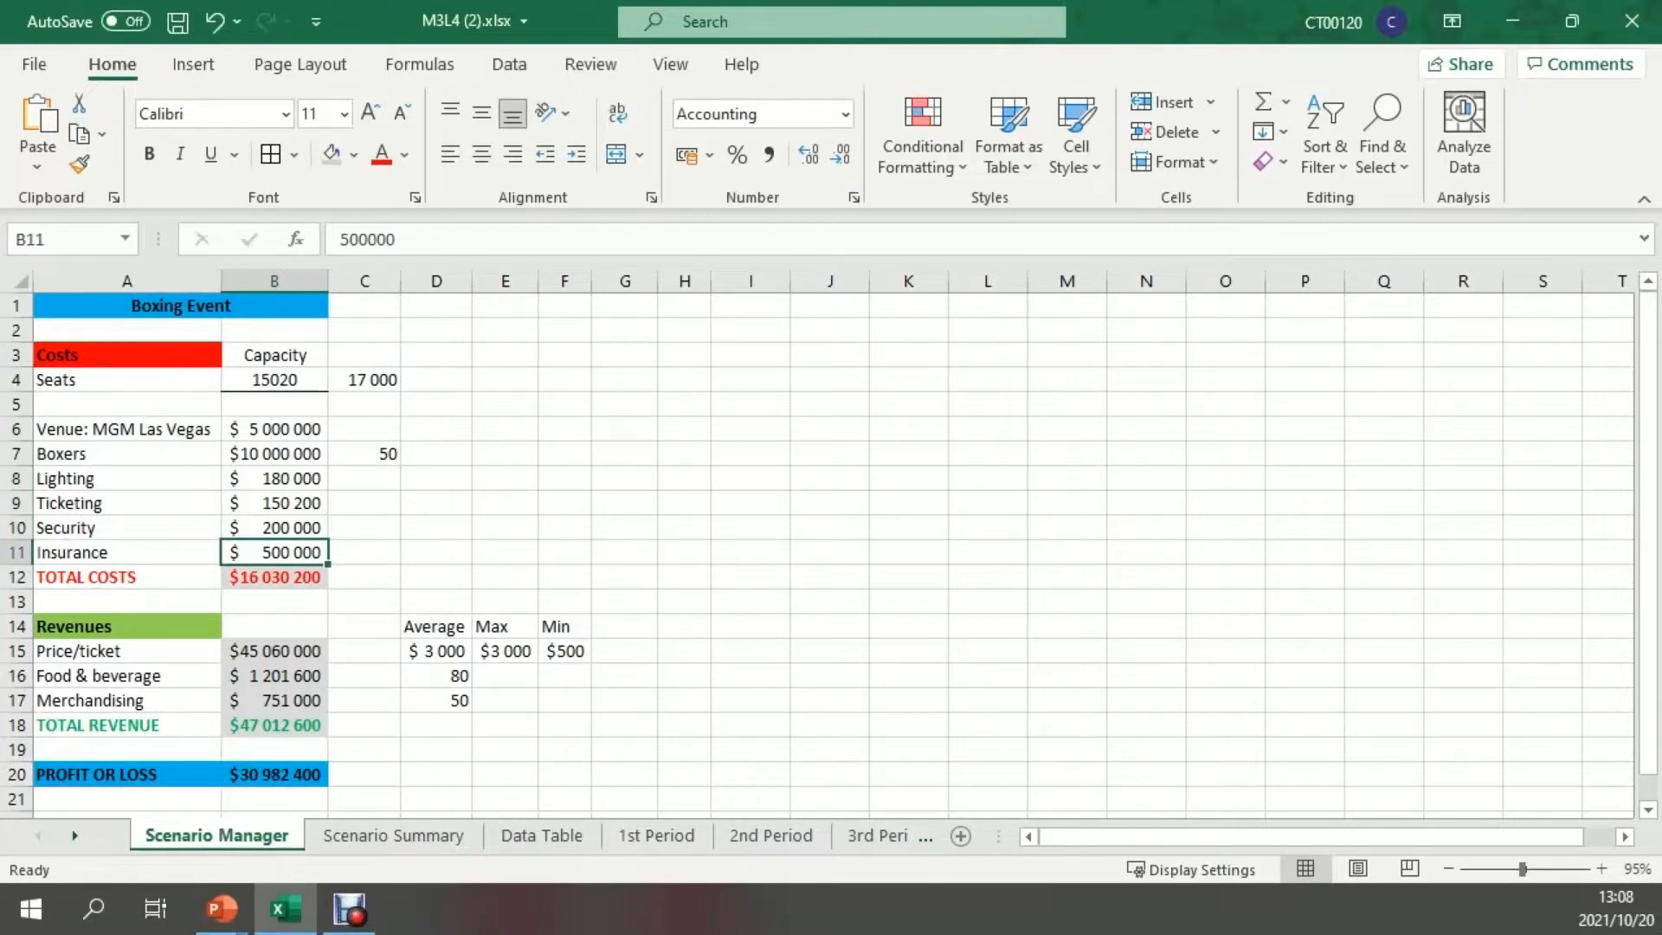
click(275, 774)
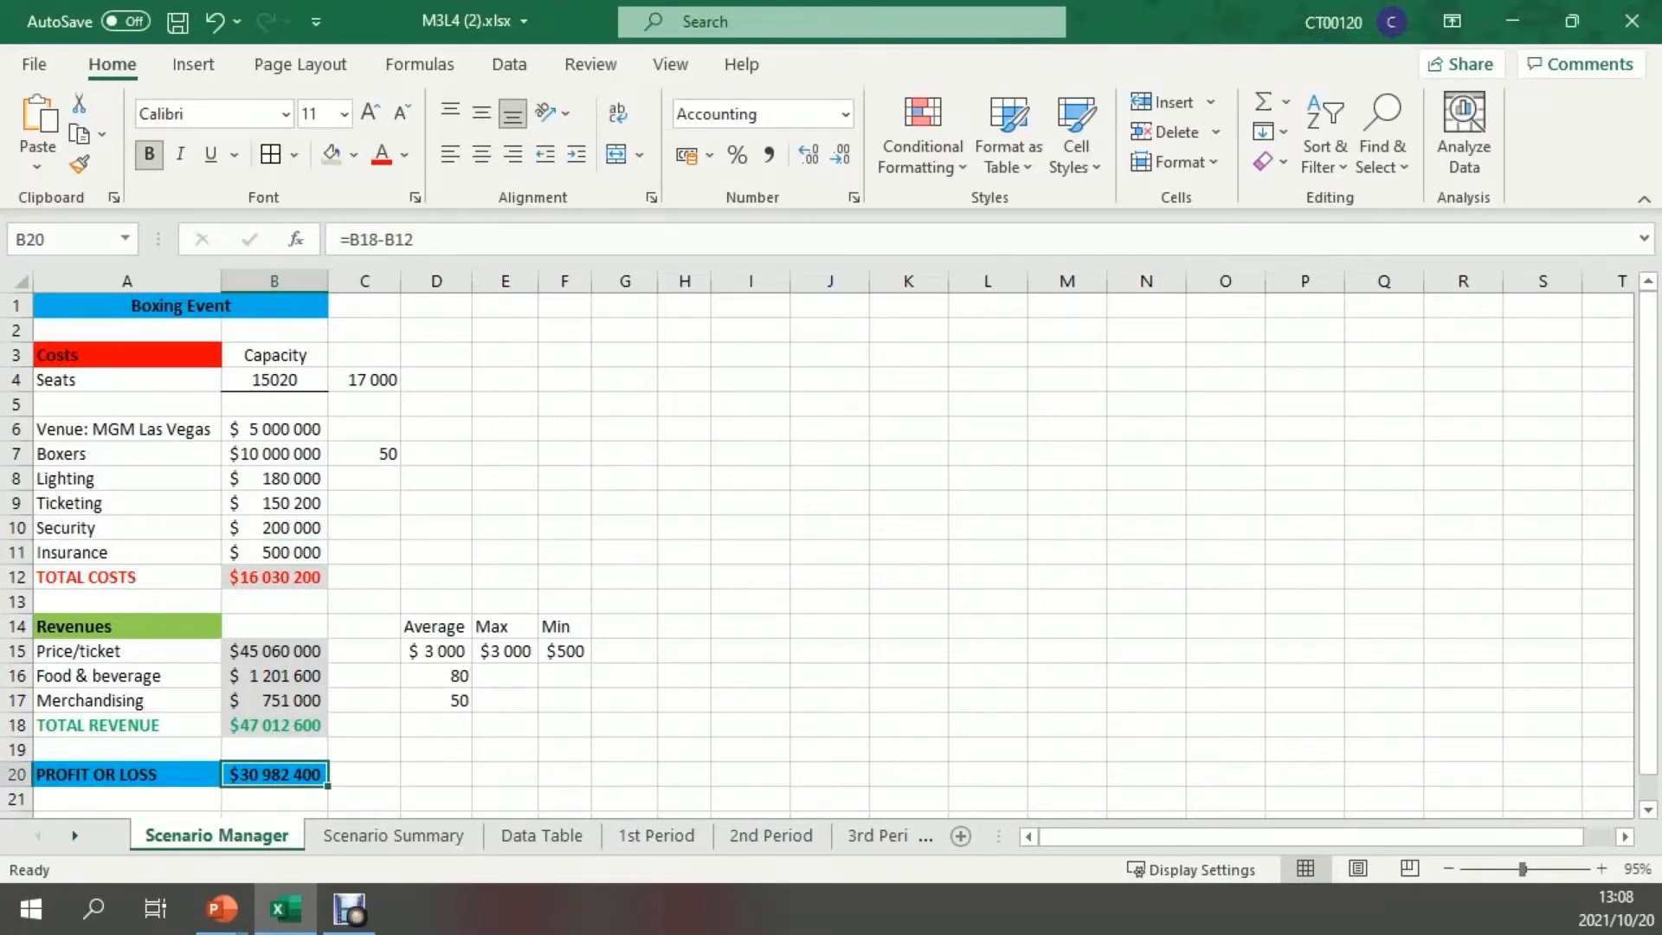
Examine the Revenues section, checking the average food and merchandising amounts and the food & beverage revenue formula
click(127, 626)
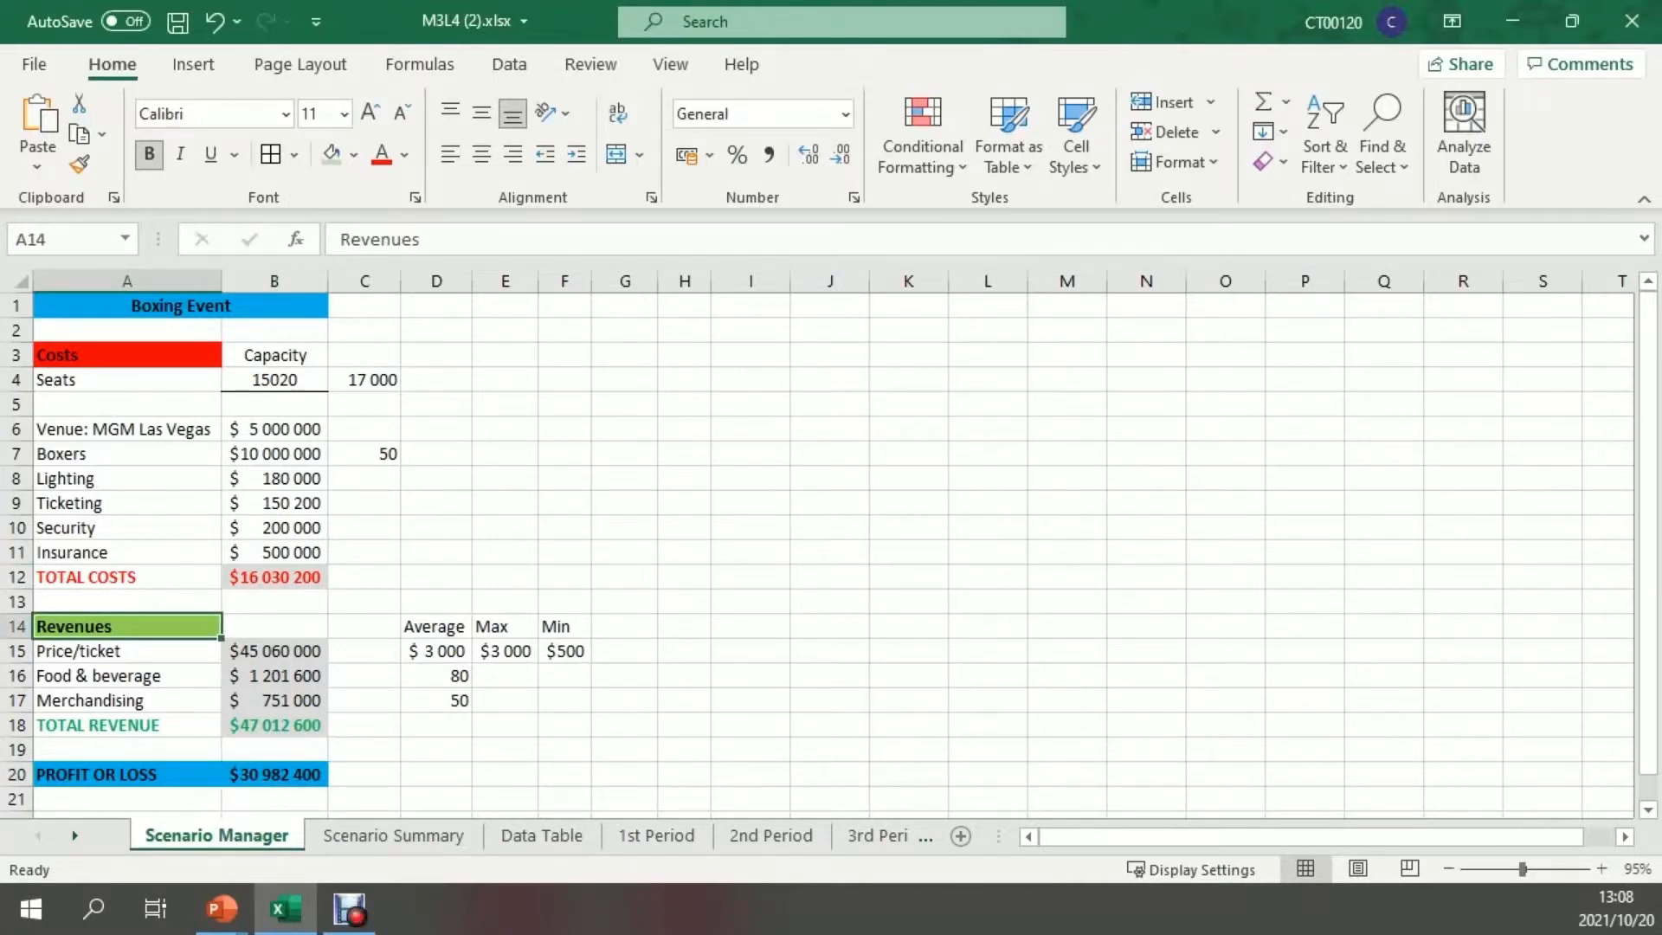
click(436, 676)
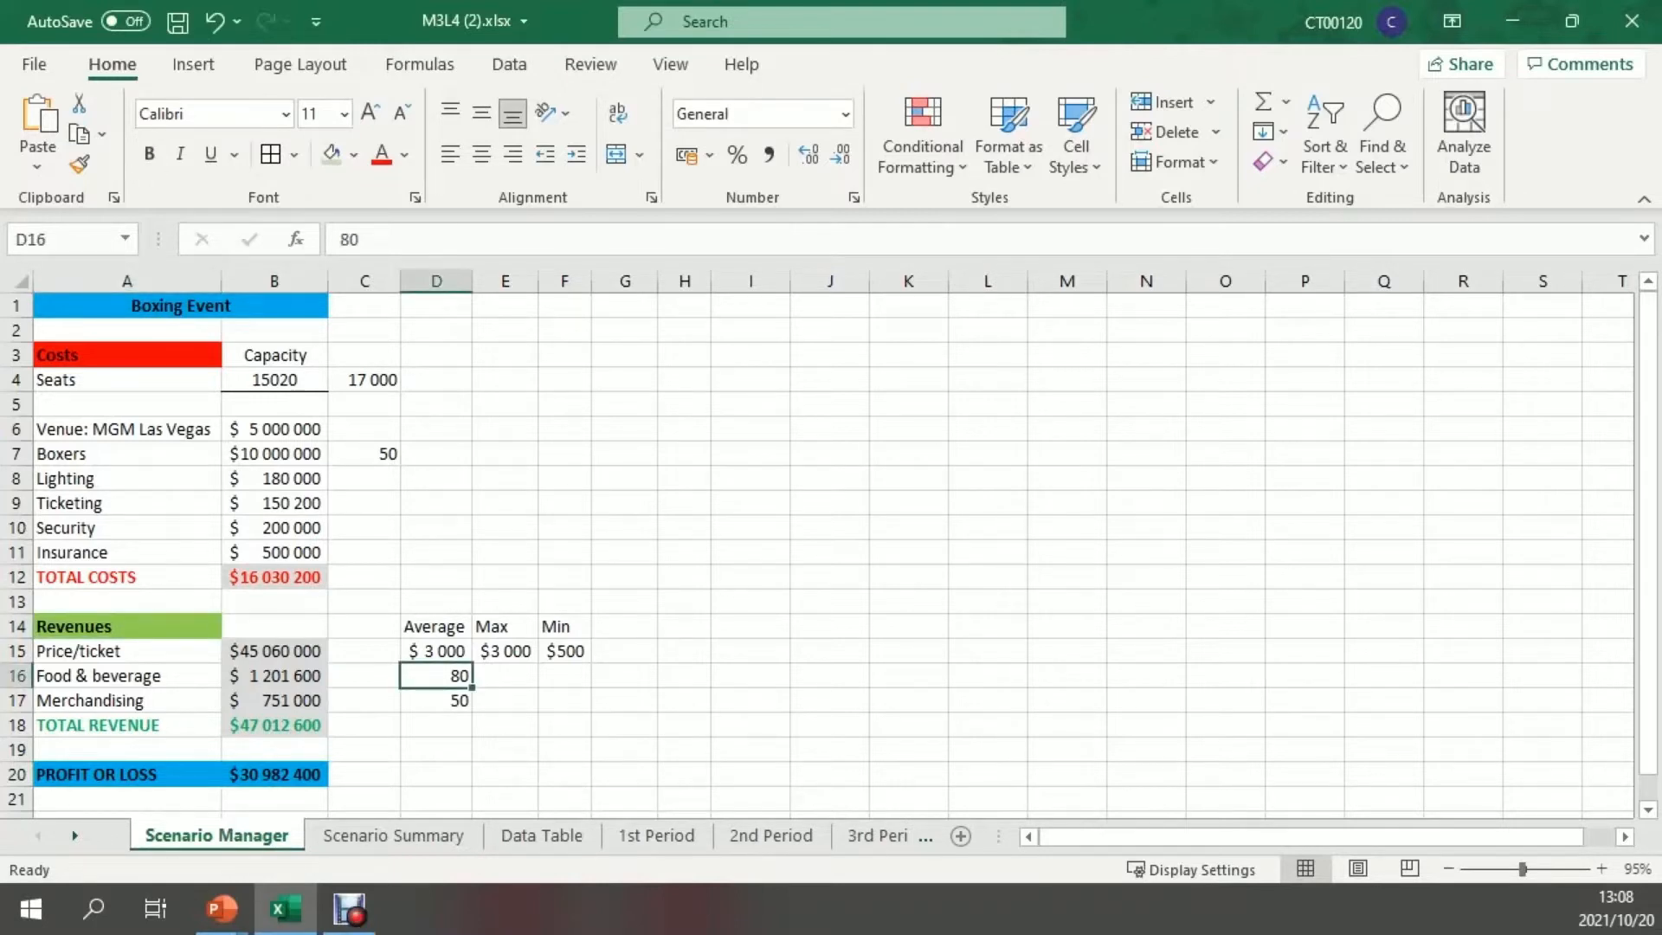
click(436, 700)
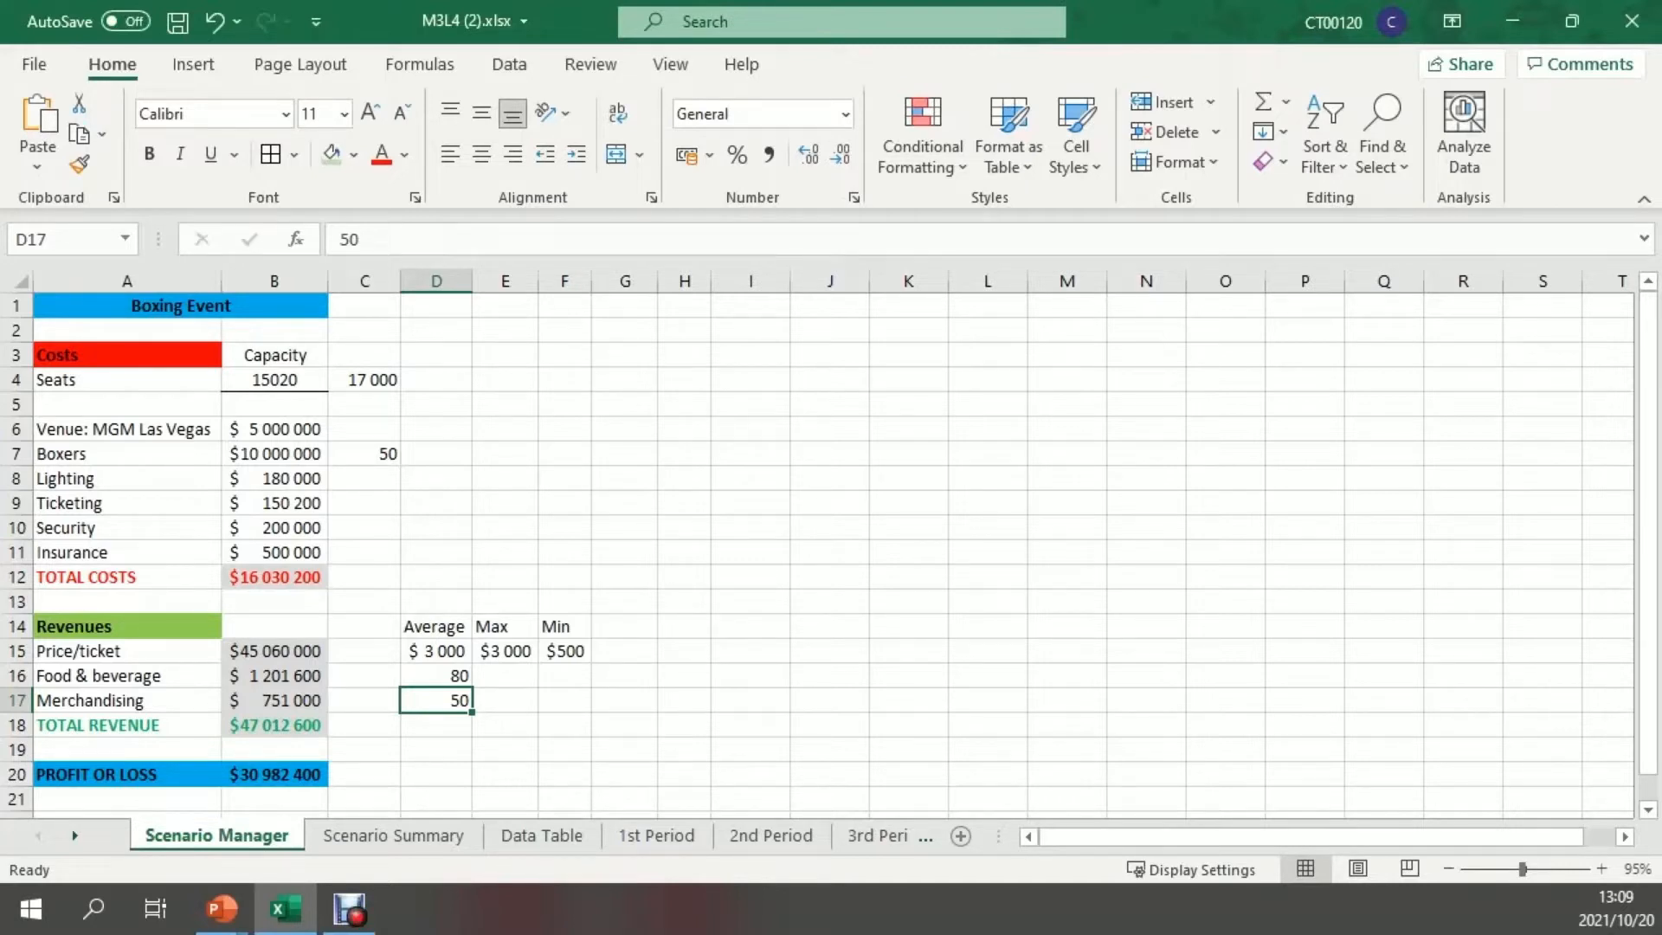
click(274, 676)
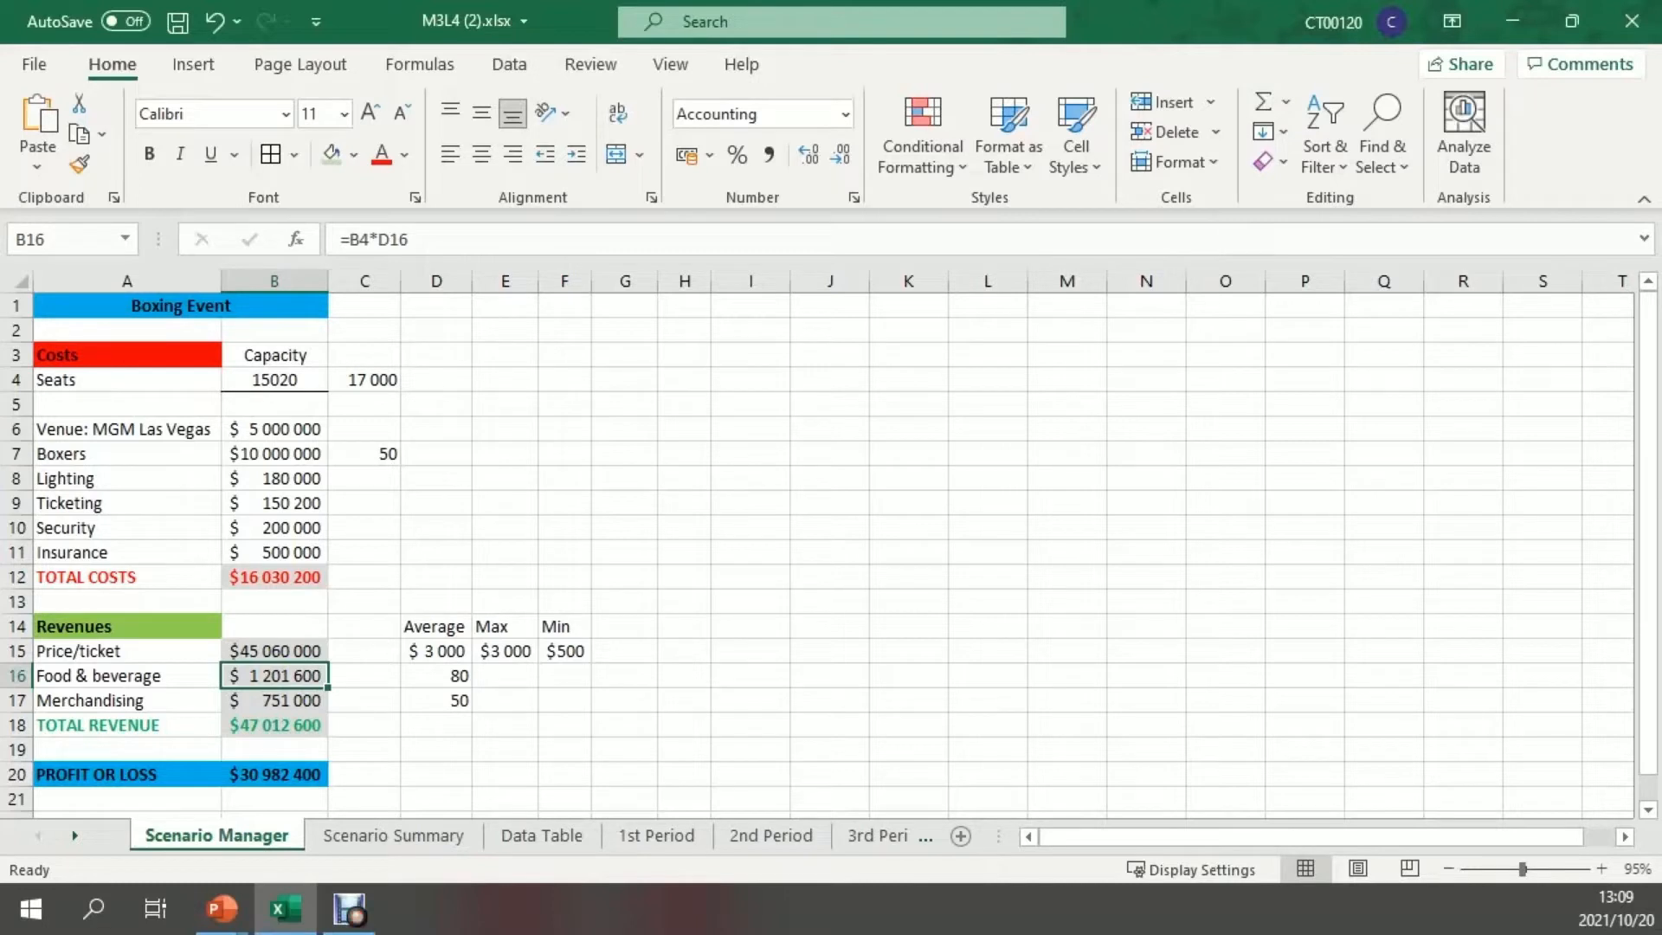
Display the sheet's formulas, inspect the ones for ticket, food & beverage and merchandising revenue, and switch back to values
click(829, 651)
key(ctrl+grave)
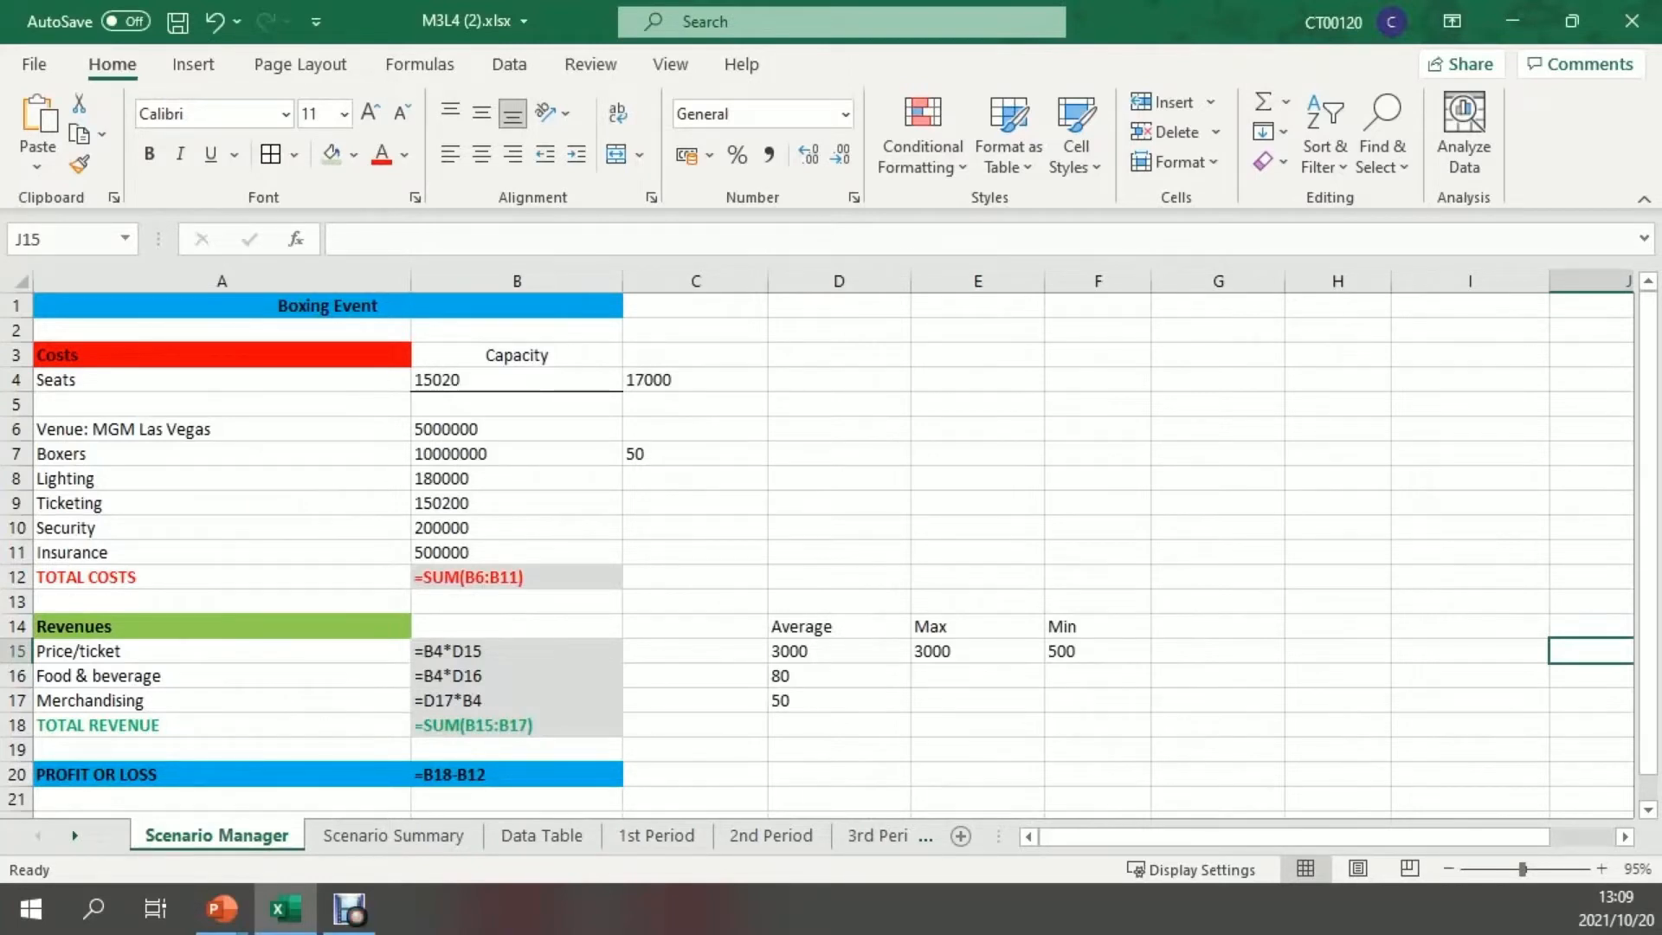
click(517, 701)
click(516, 651)
click(516, 675)
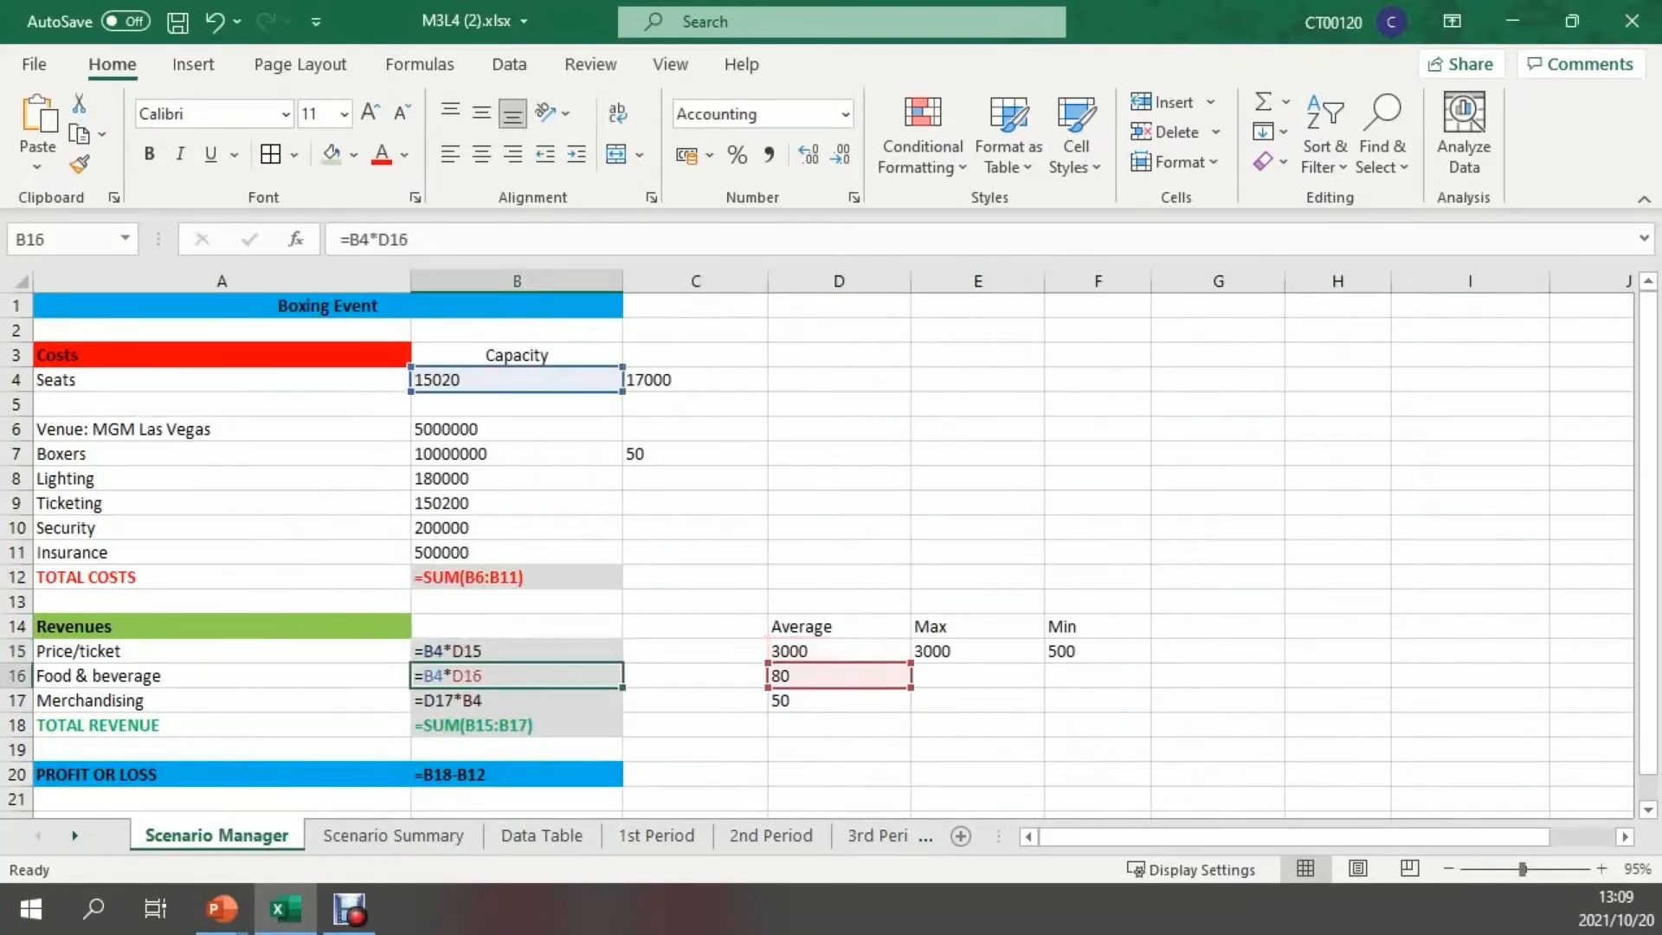
click(517, 701)
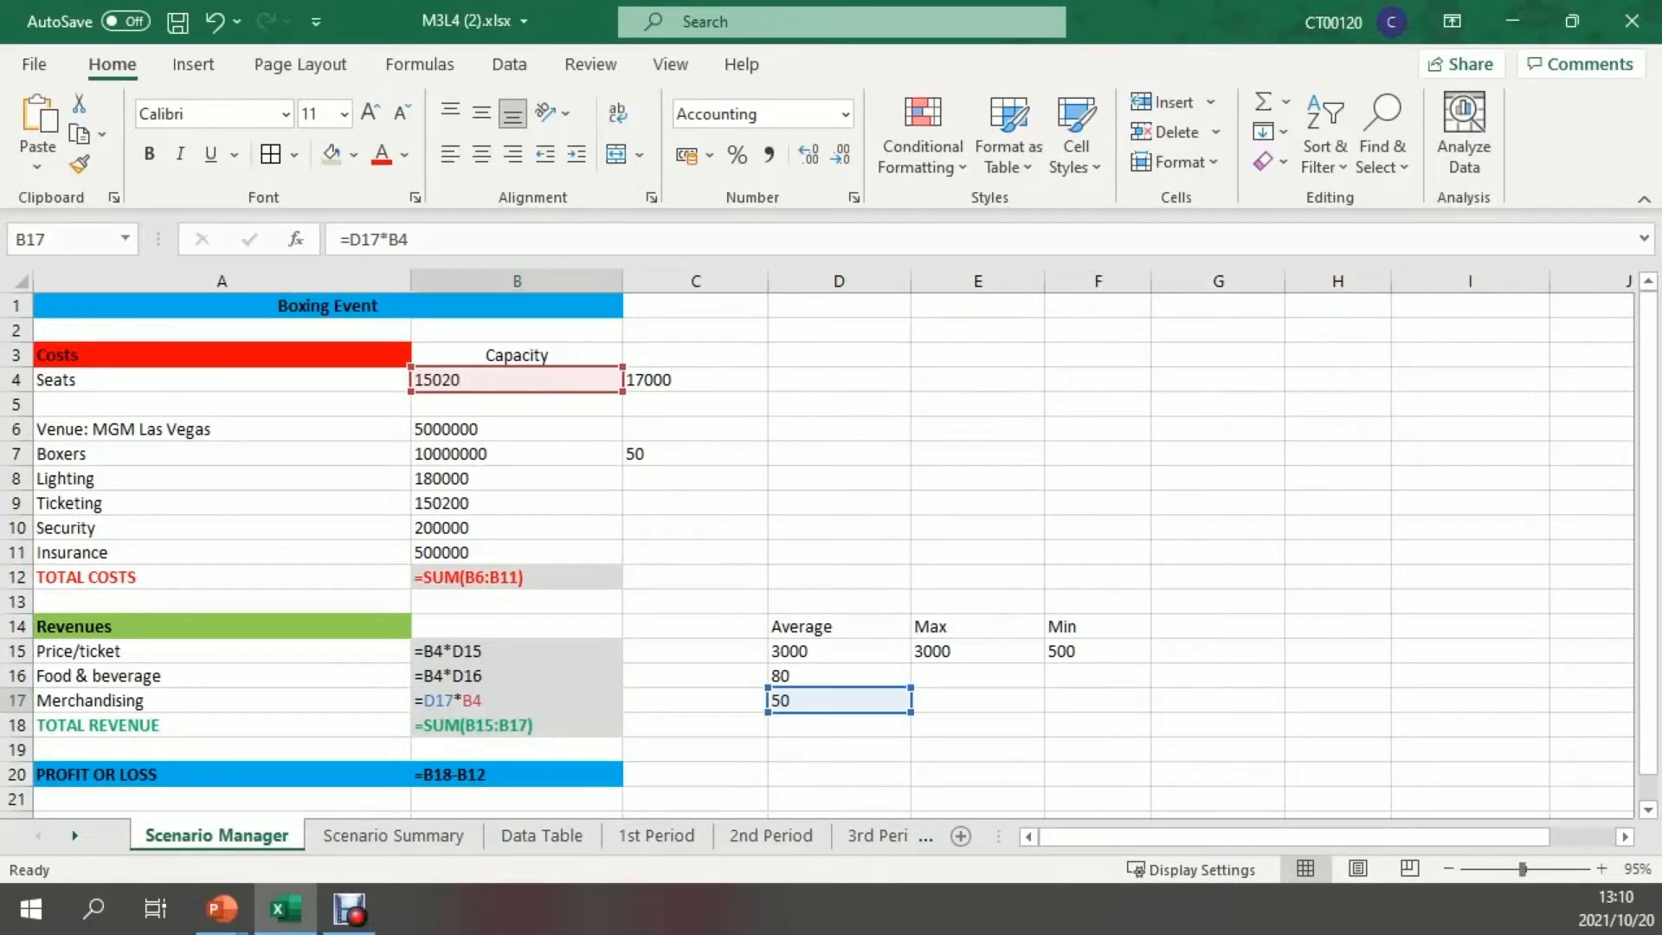
key(ctrl+grave)
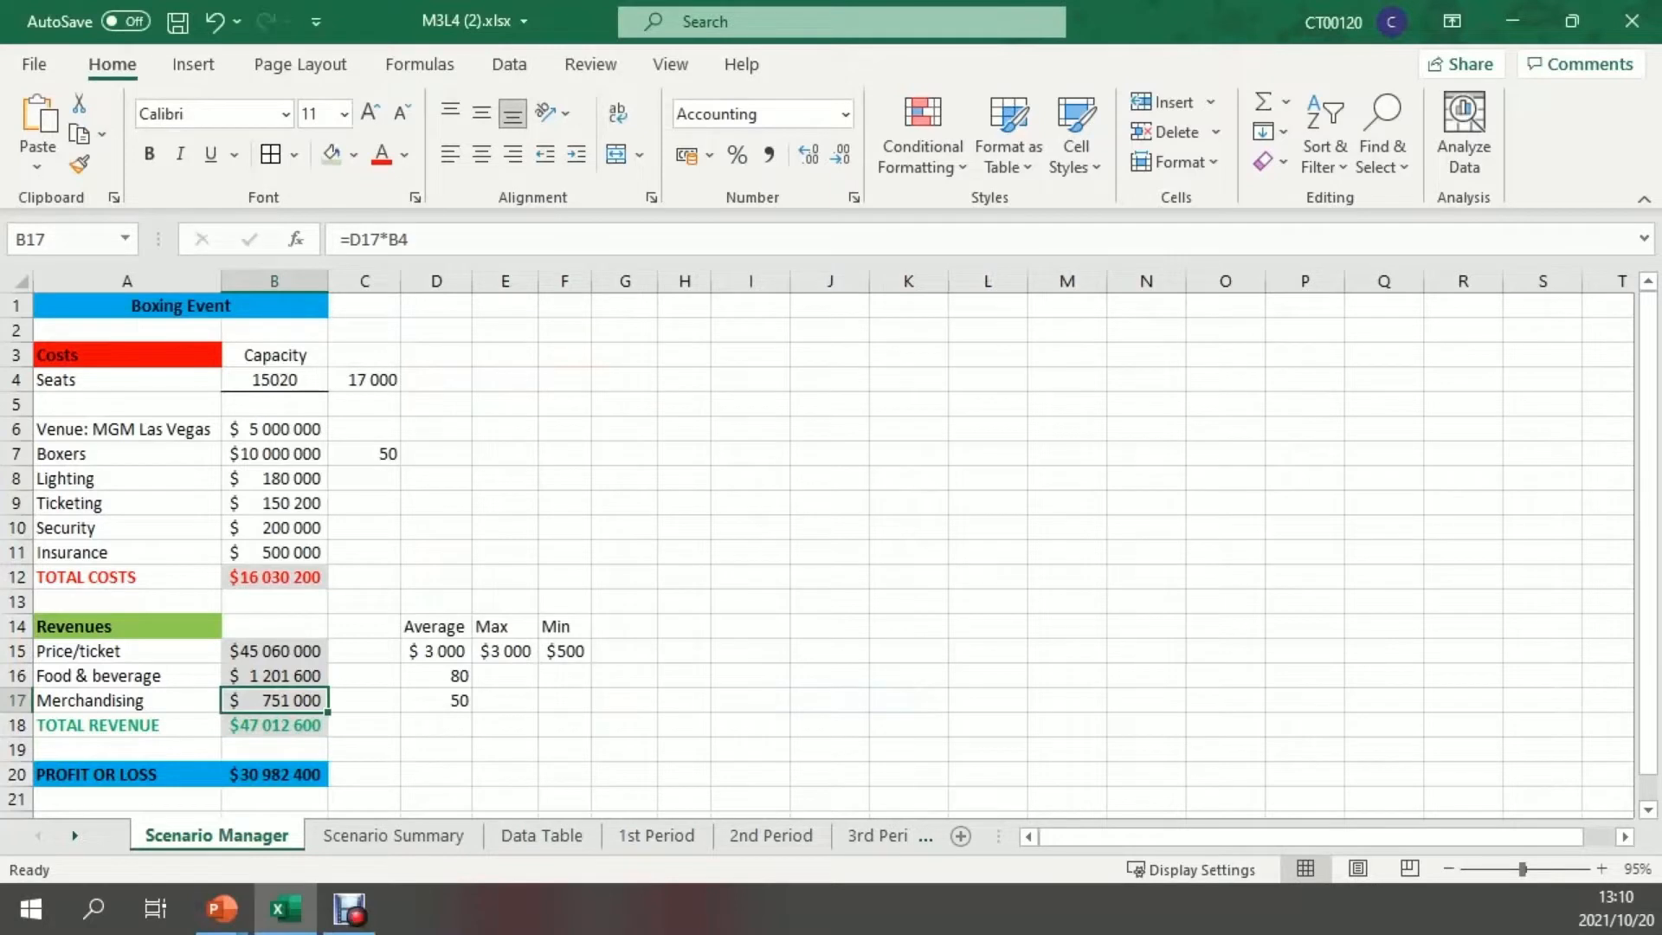
Select cells B4, B6:B11 and D15:D17 together and open the Scenario Manager, placed clear of the data
click(750, 676)
click(274, 380)
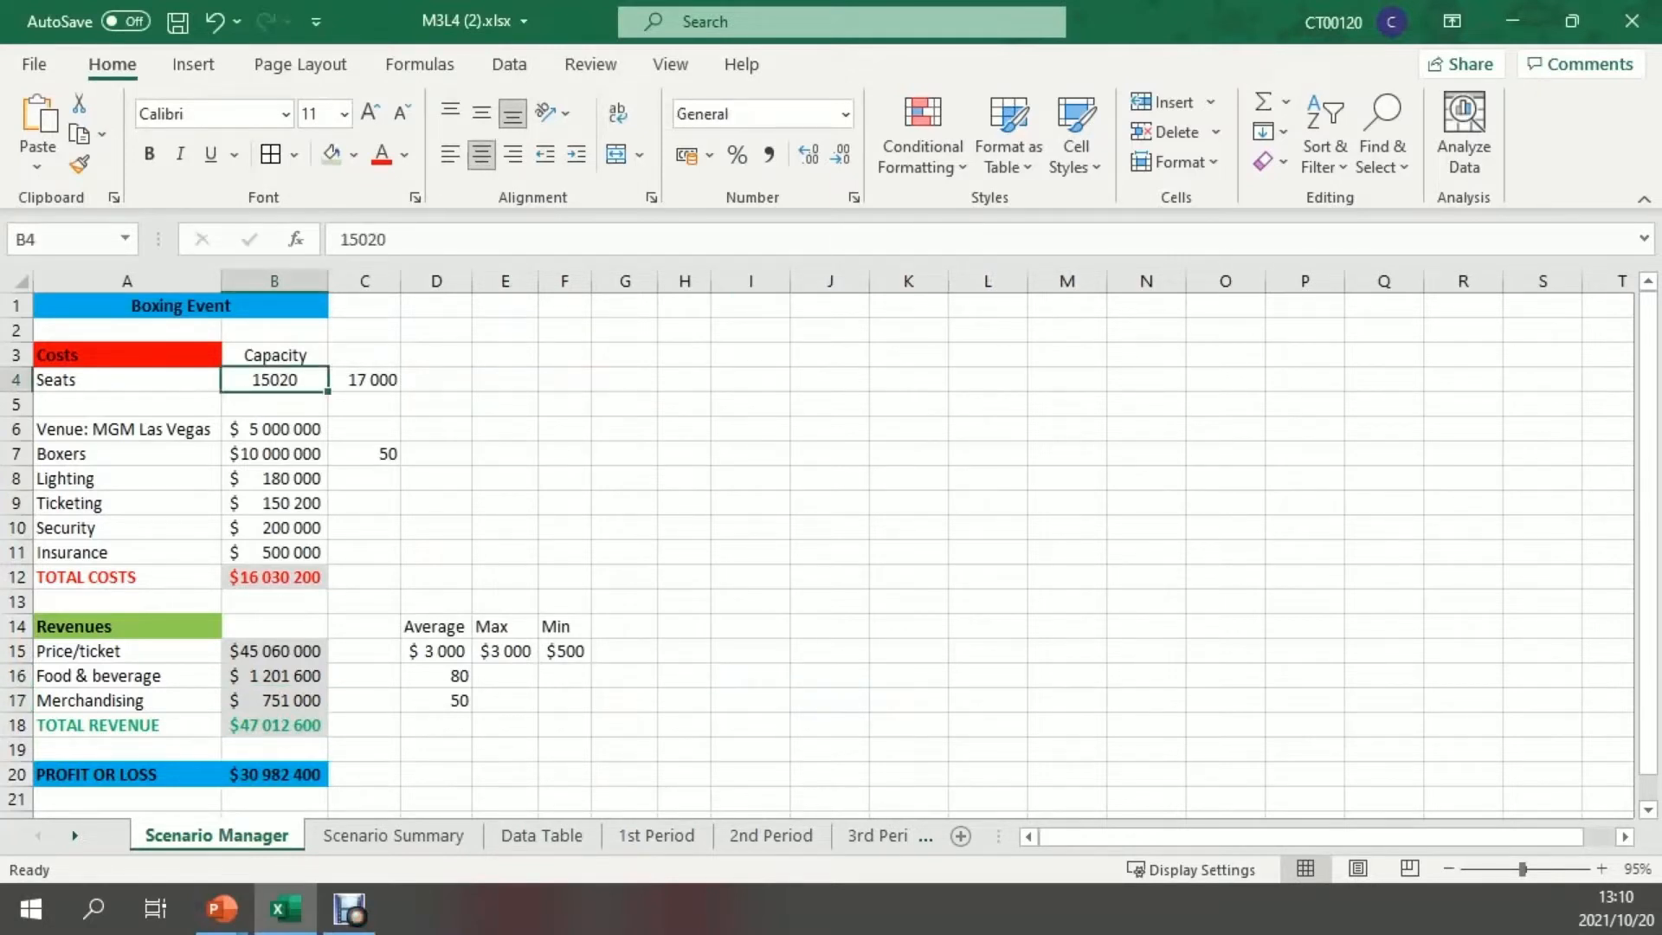
ctrl+drag(274, 428, 274, 553)
ctrl+drag(436, 651, 436, 700)
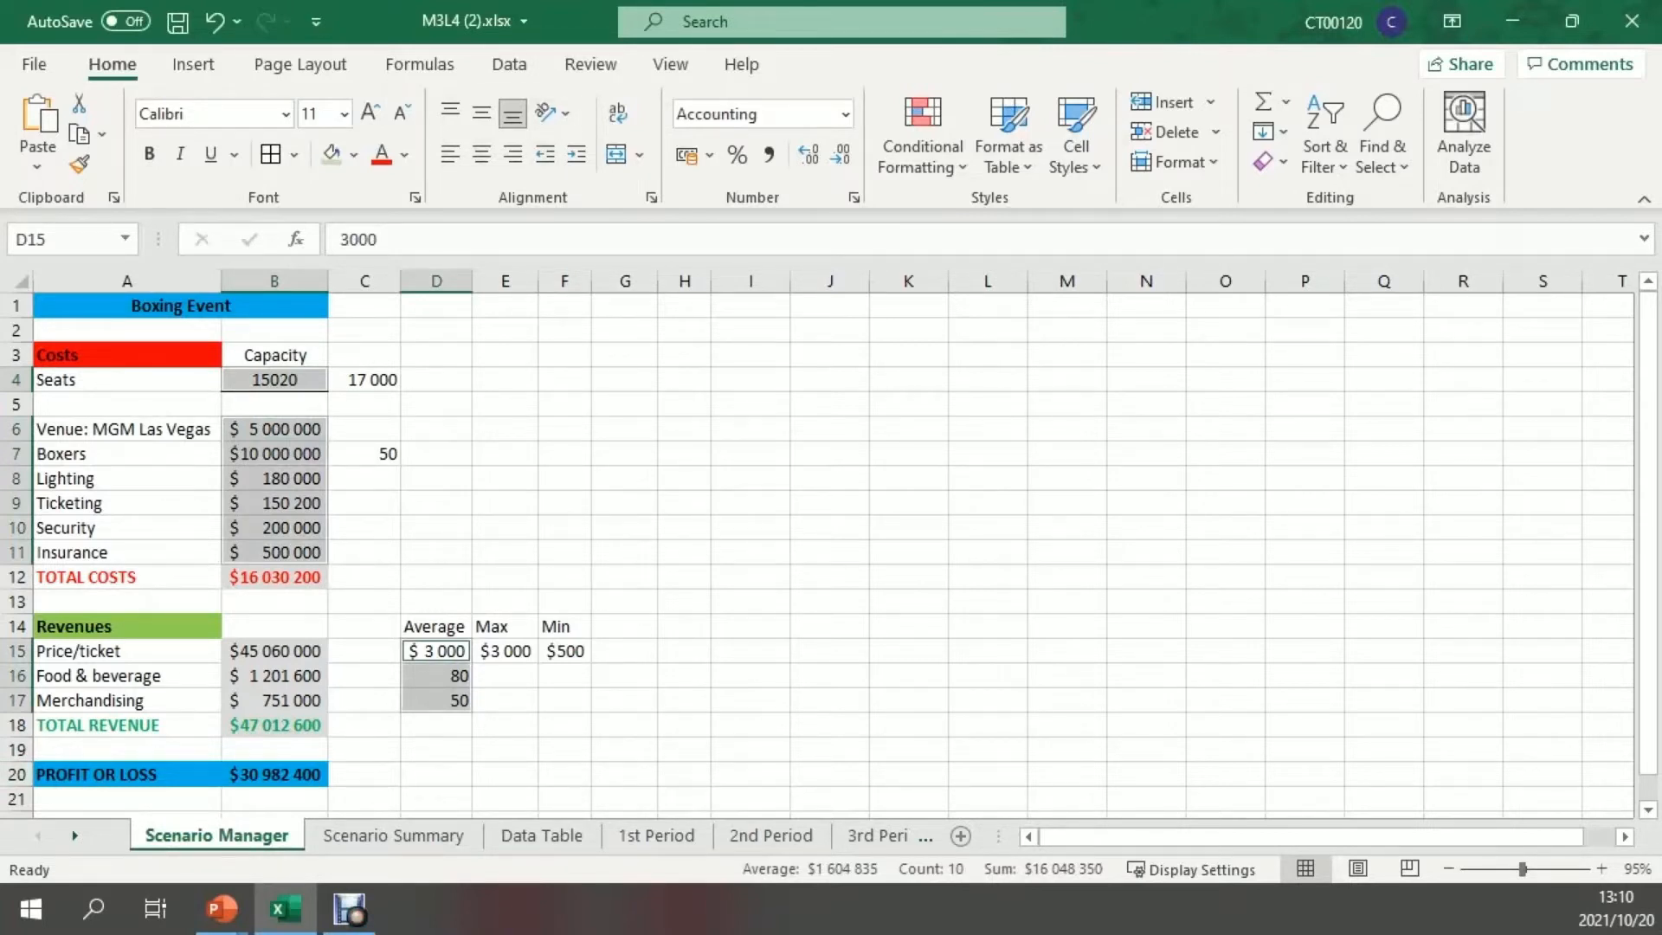
click(509, 64)
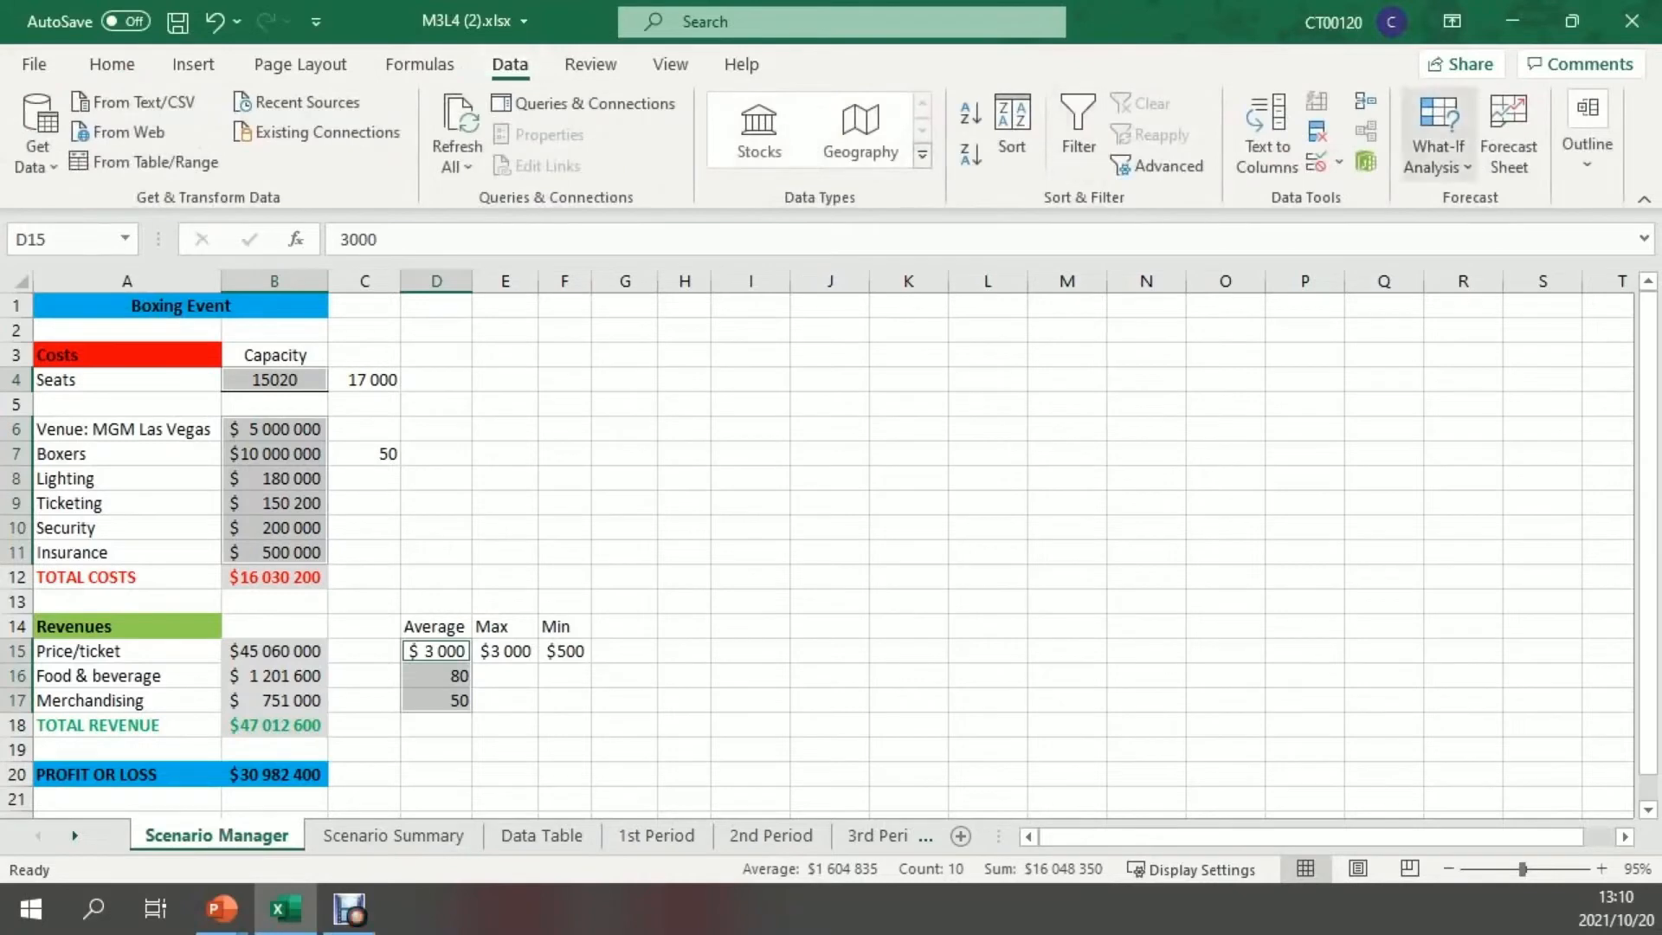
click(1438, 155)
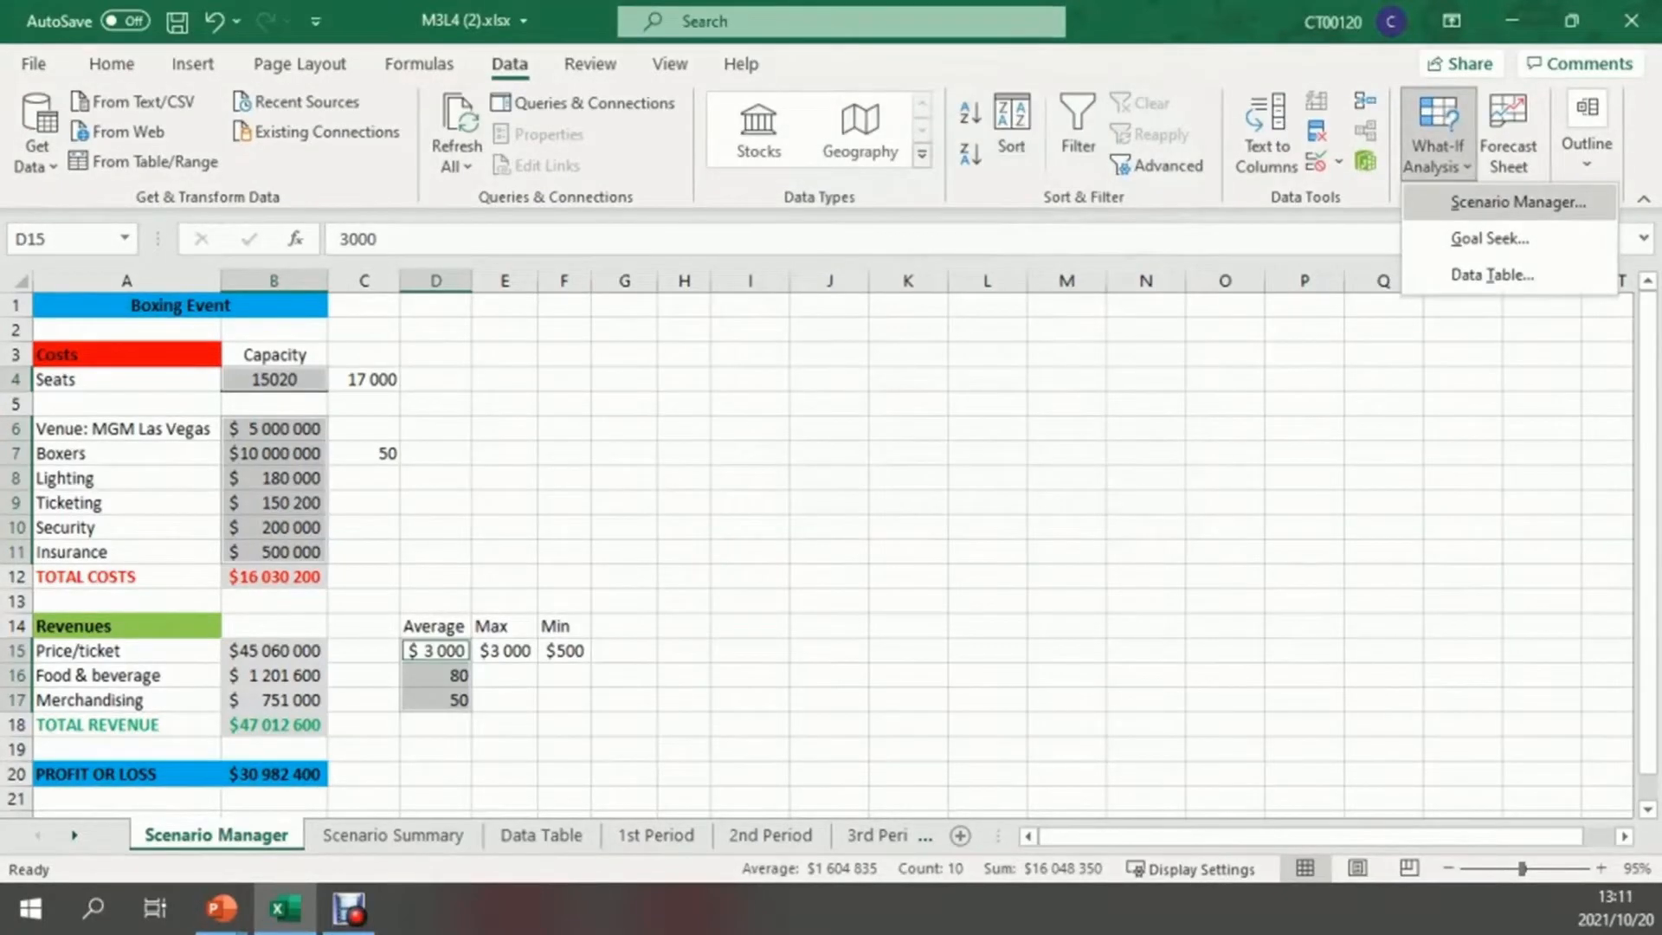
click(1518, 201)
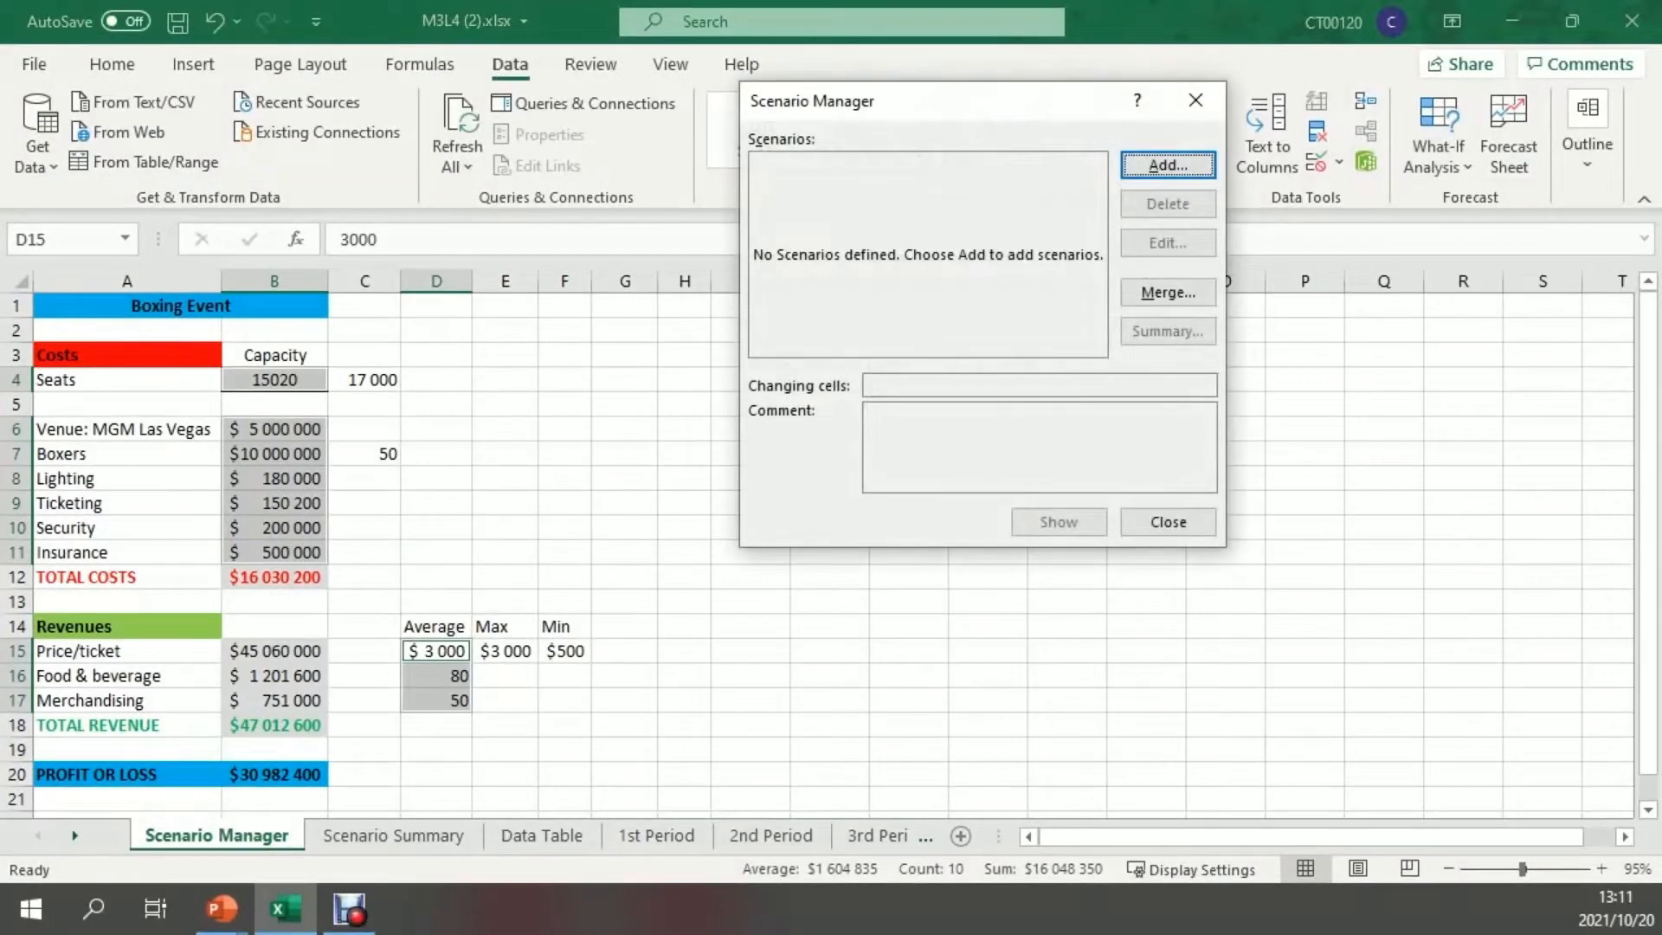
drag(965, 103, 916, 308)
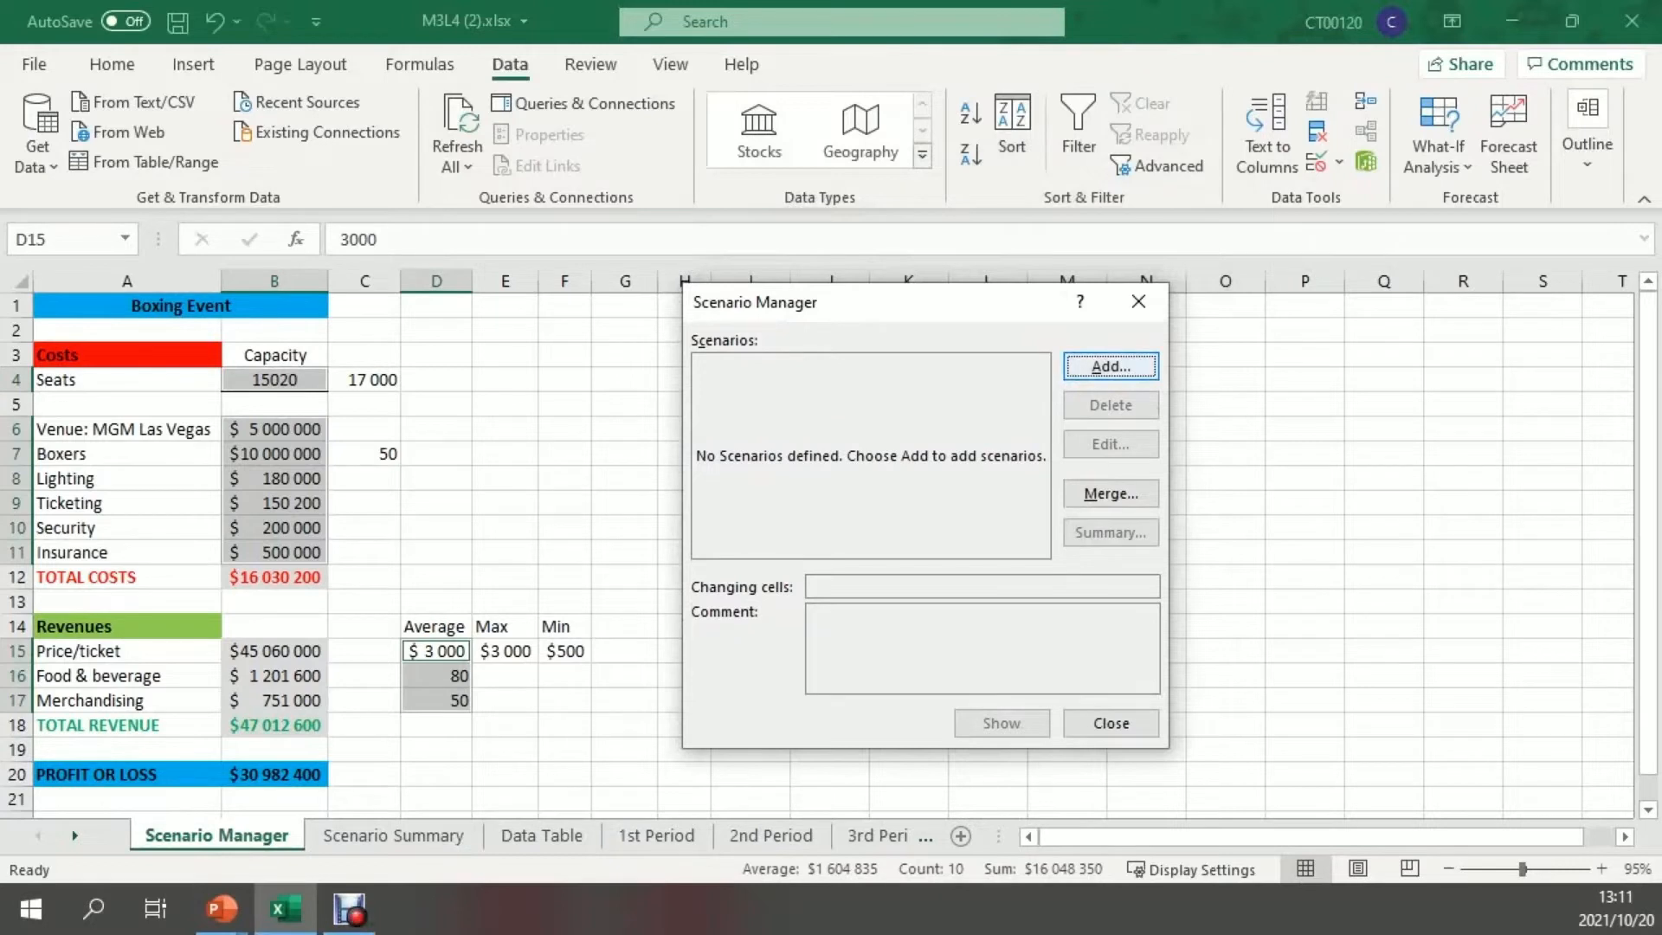
Define a scenario named Original Values for changing cells B4, B6:B11 and D15:D17 with an empty comment
key(Return)
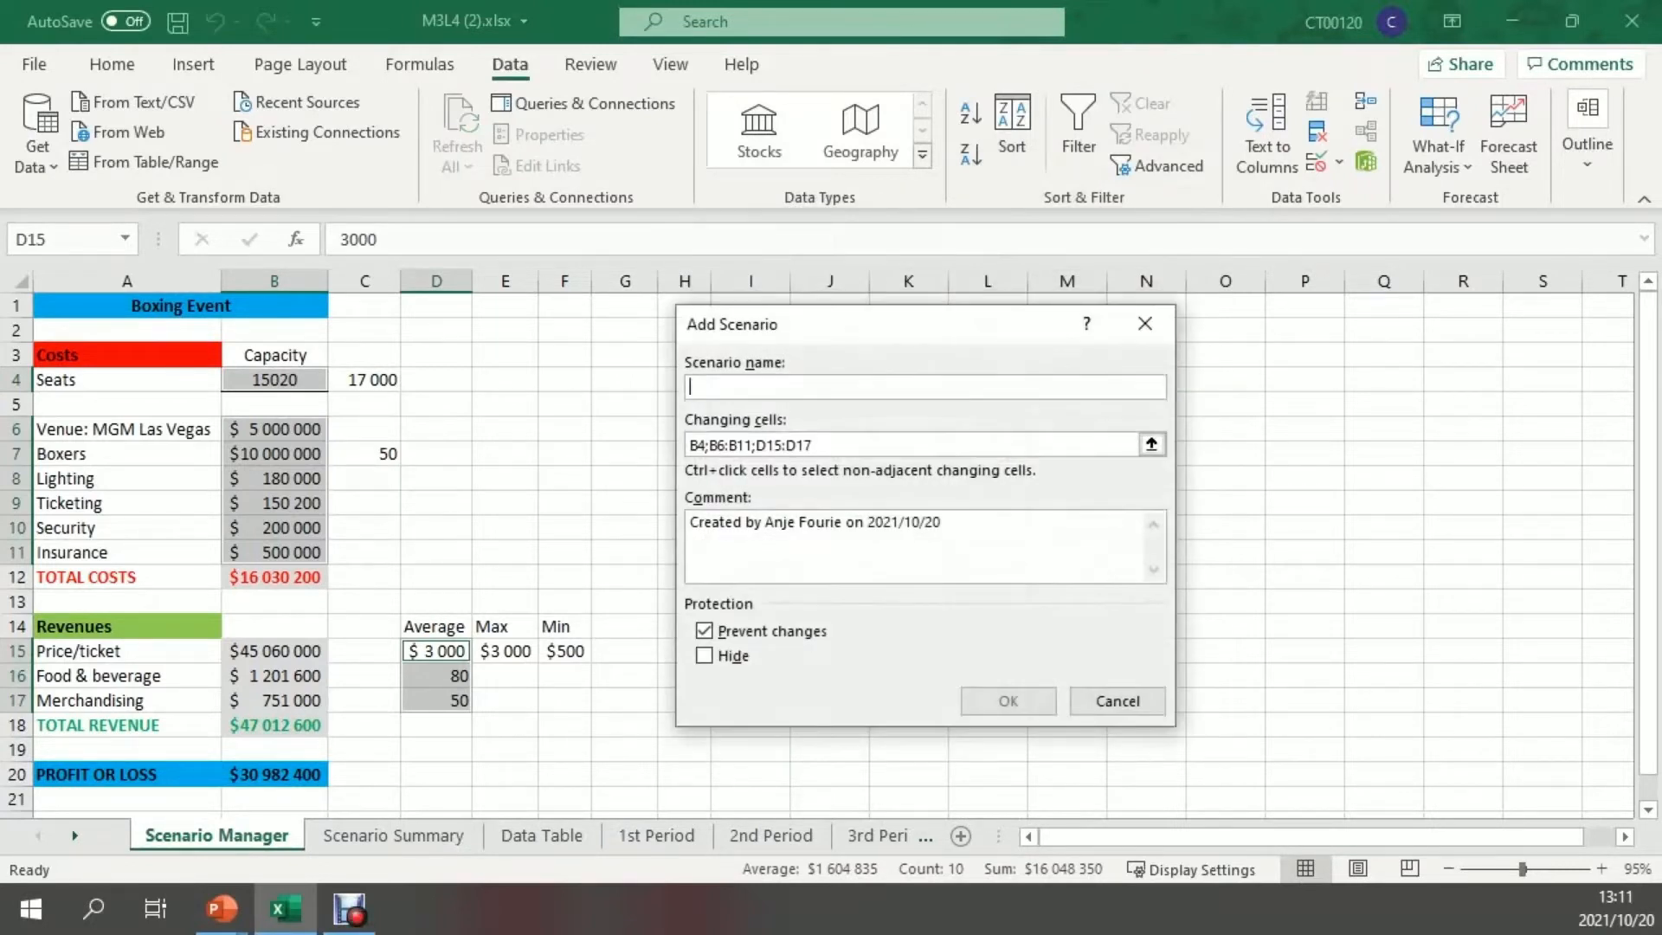
text(Original Values)
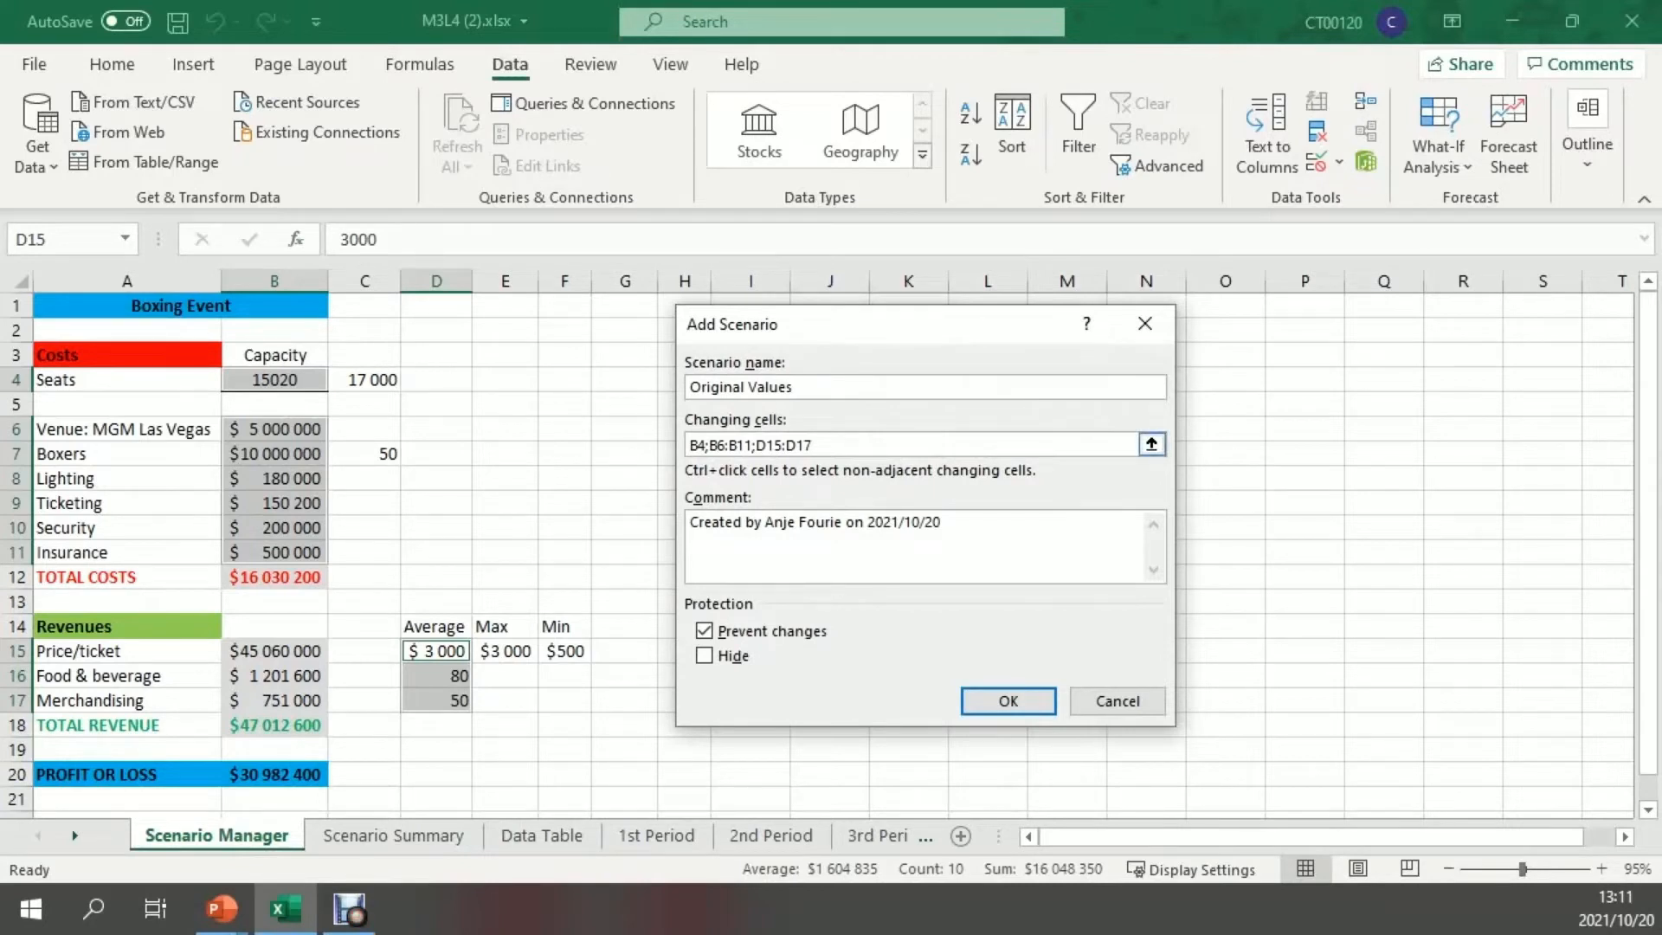
key(Tab)
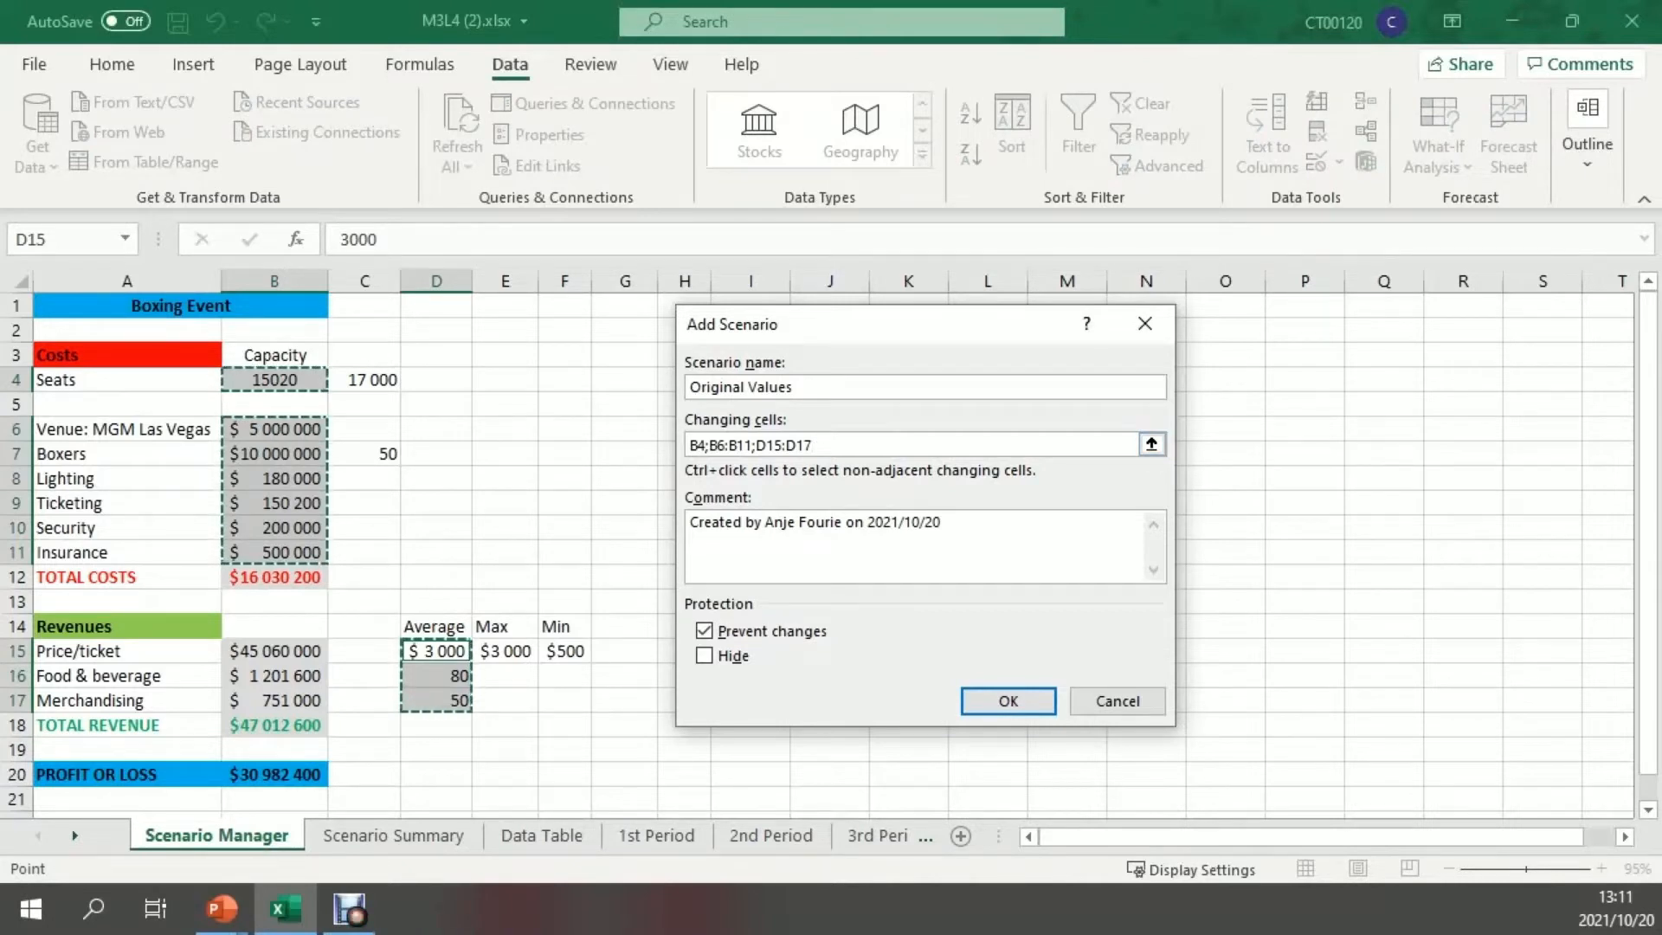
key(Tab)
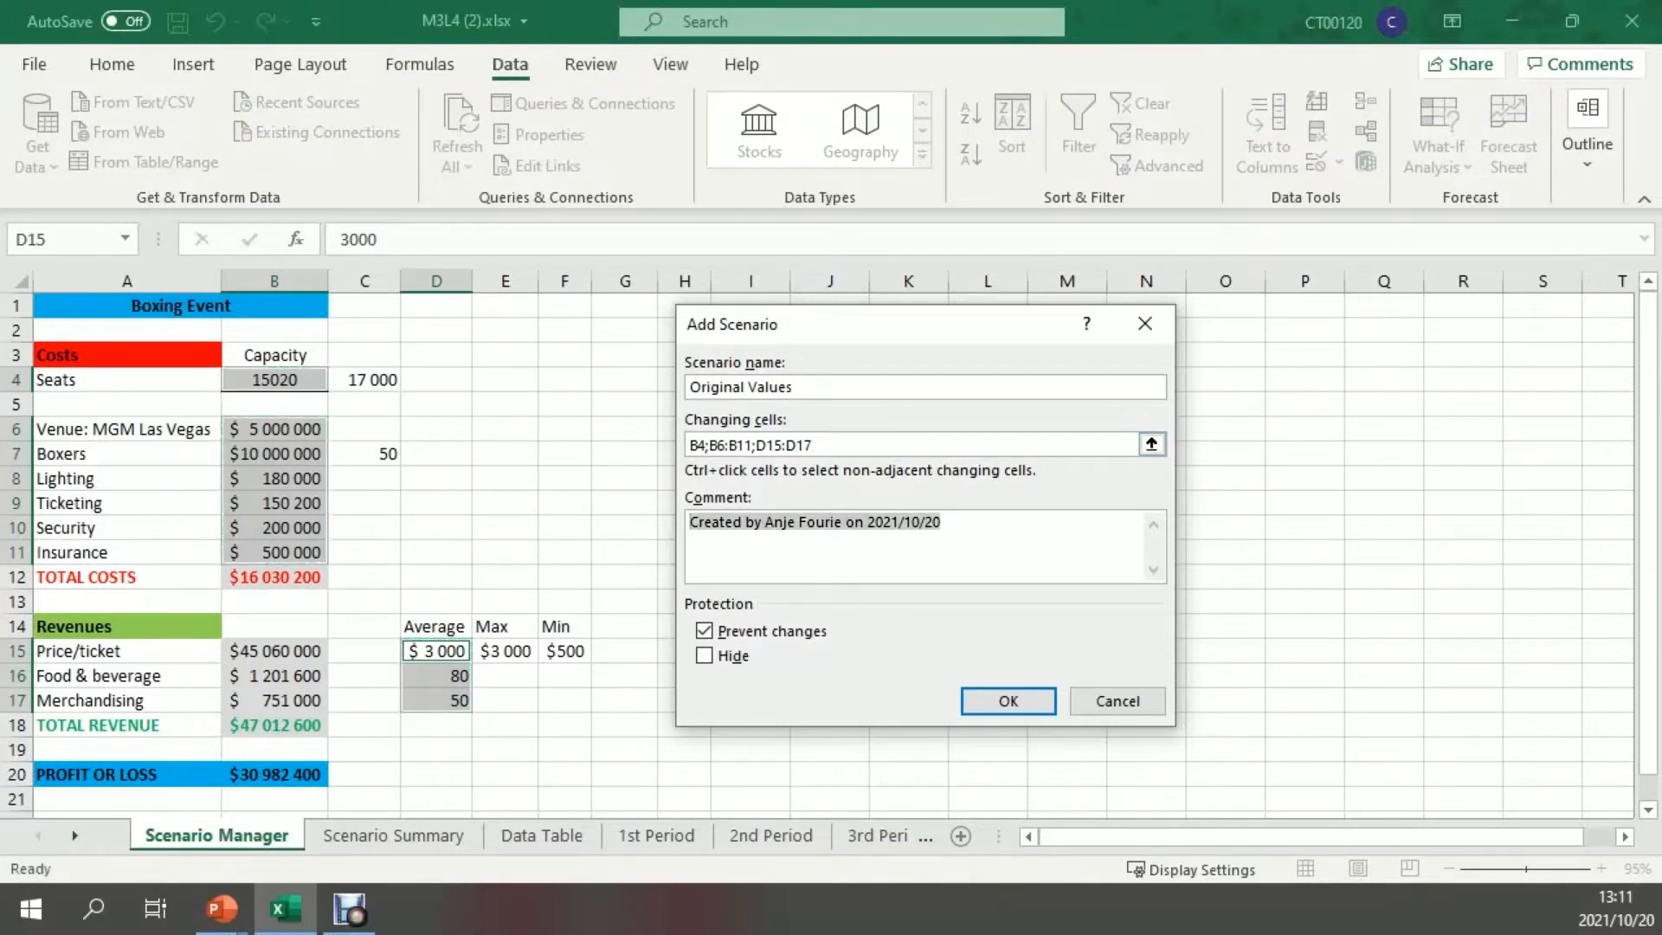
key(Delete)
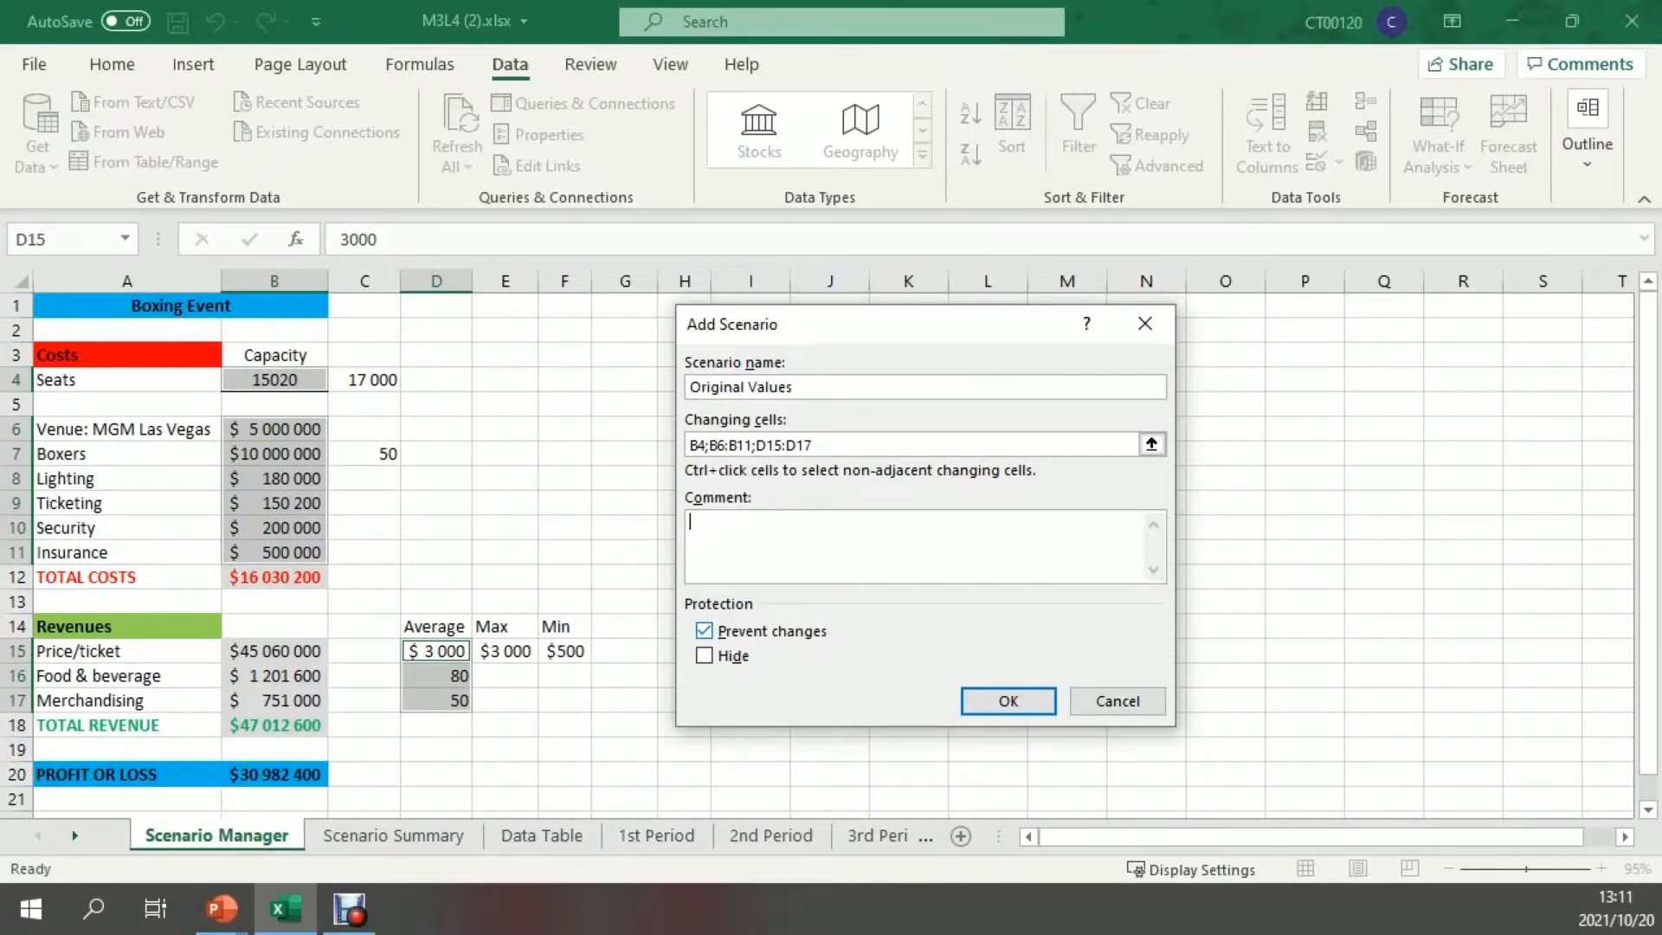
click(1008, 700)
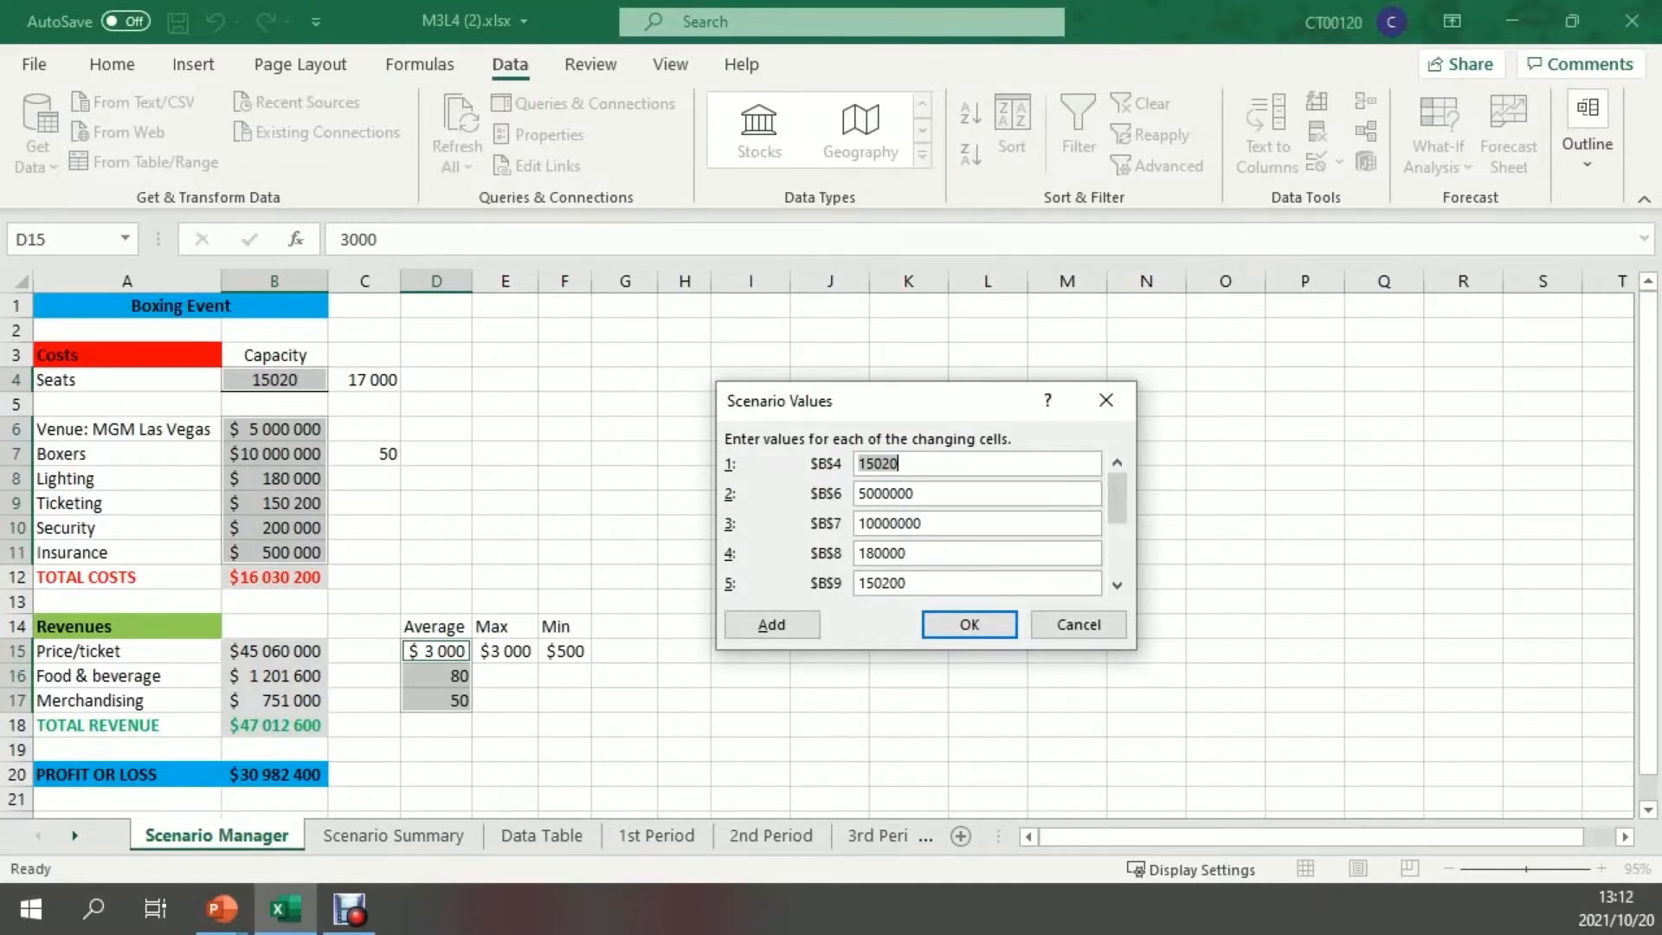
Review the values of all changing cells and accept the current ones for the Original Values scenario
drag(907, 583, 856, 584)
drag(900, 464, 856, 464)
drag(1116, 498, 1116, 548)
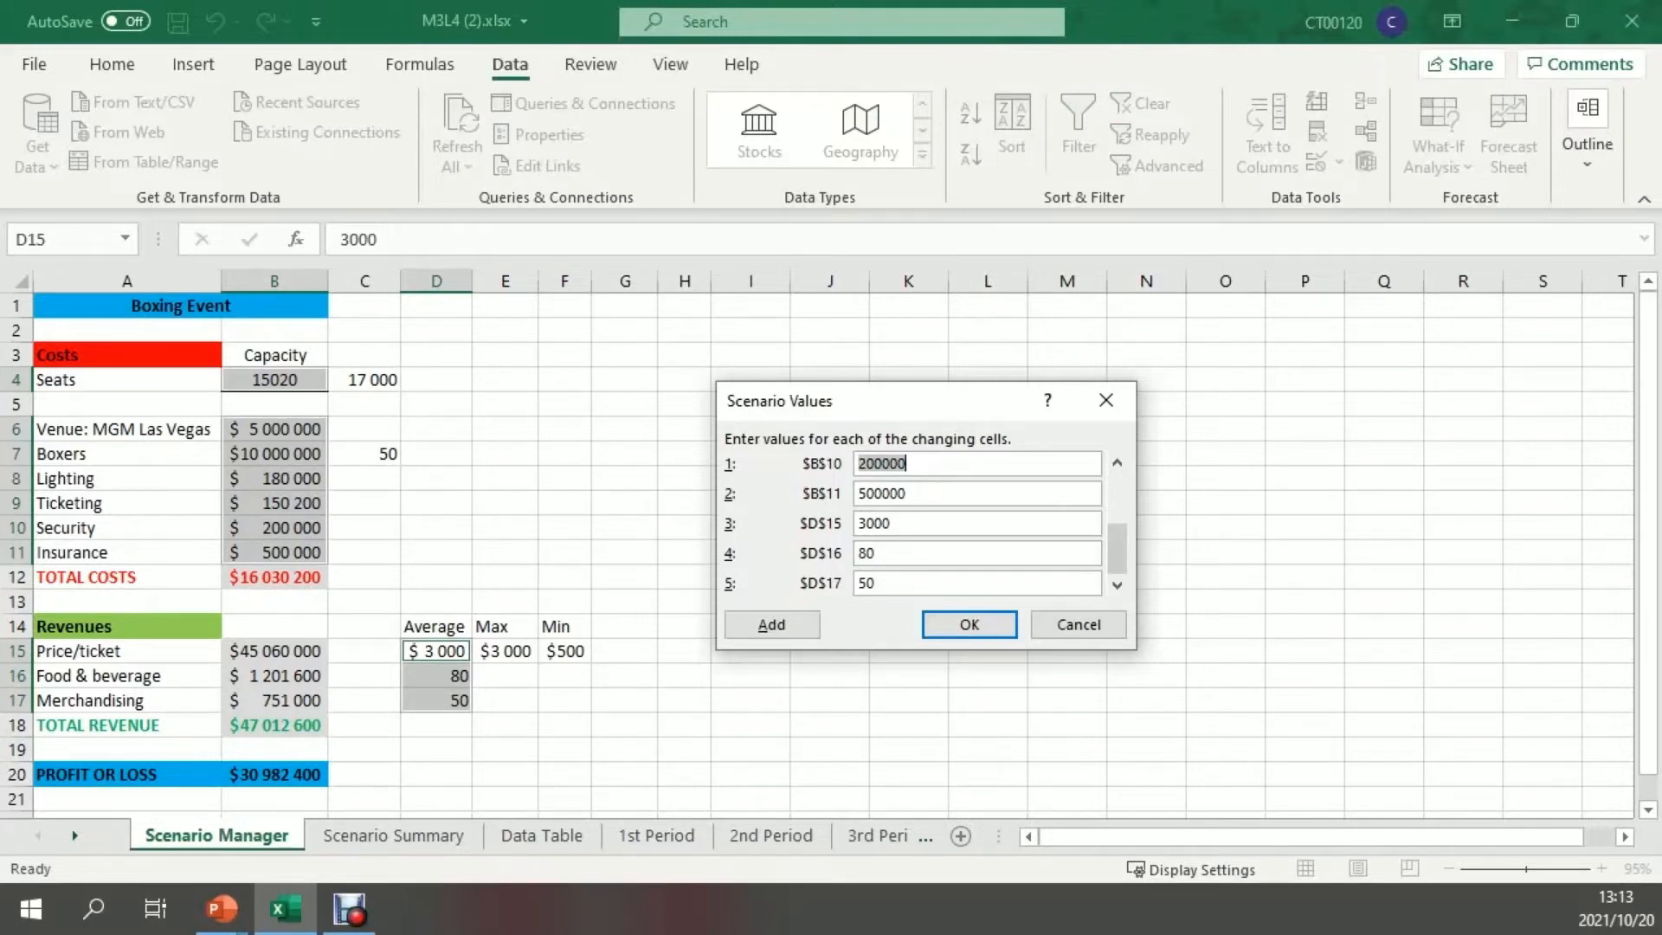
drag(1117, 548, 1117, 496)
click(970, 624)
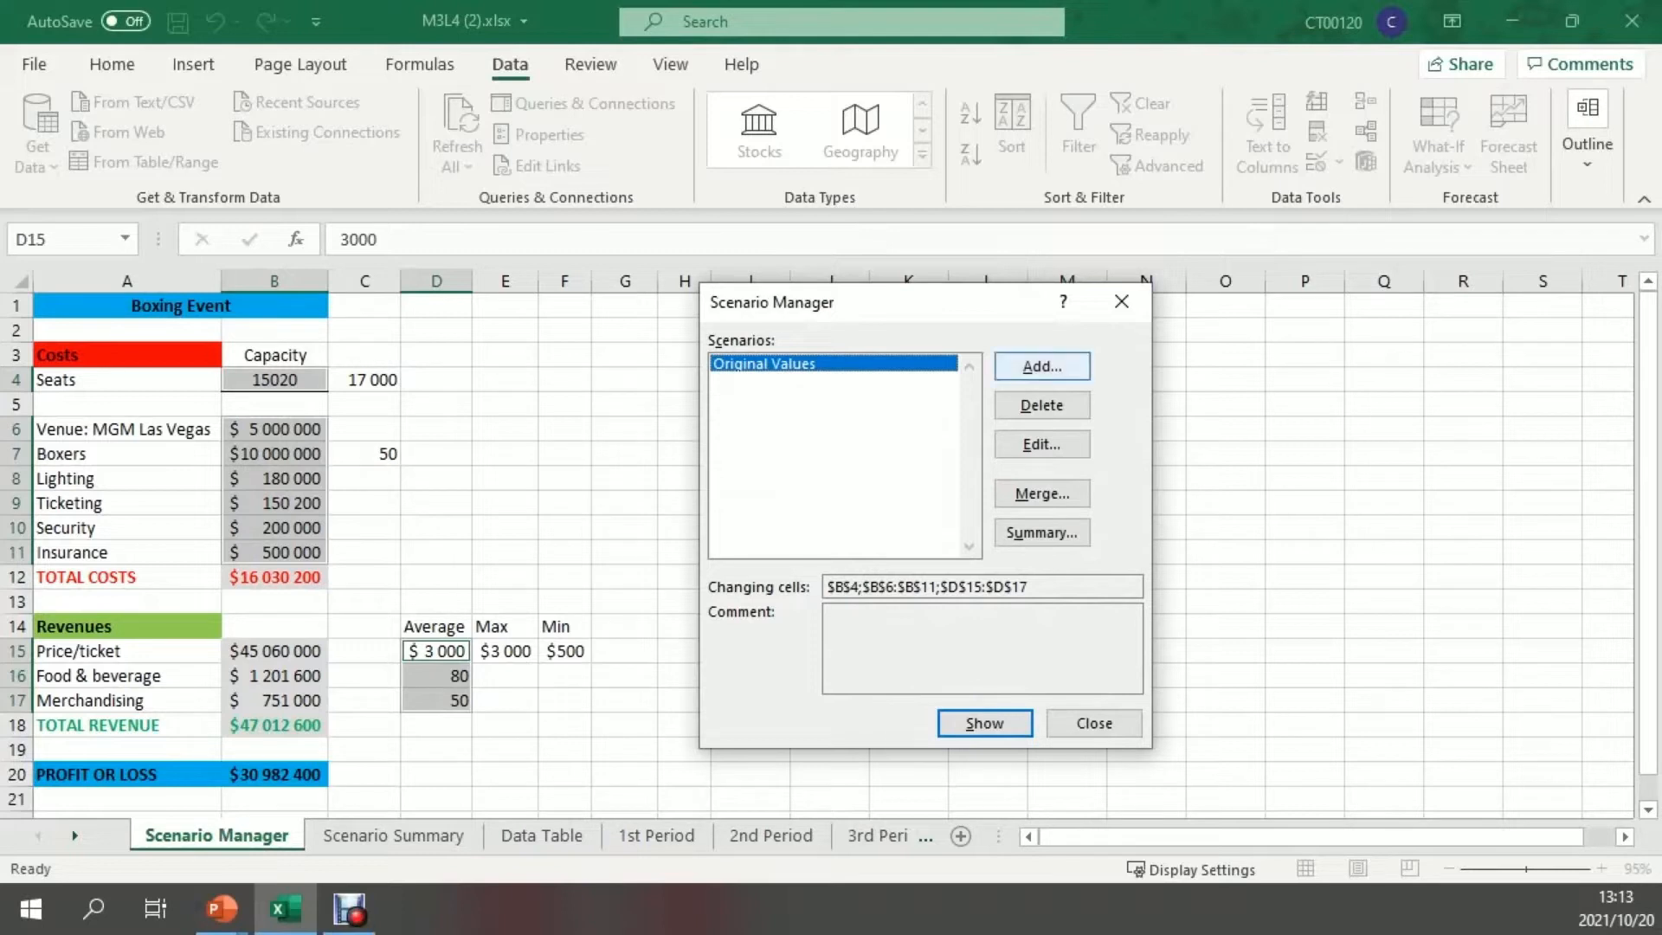
Define a second scenario named Low for the same changing cells with an empty comment and proceed to its values
click(1041, 366)
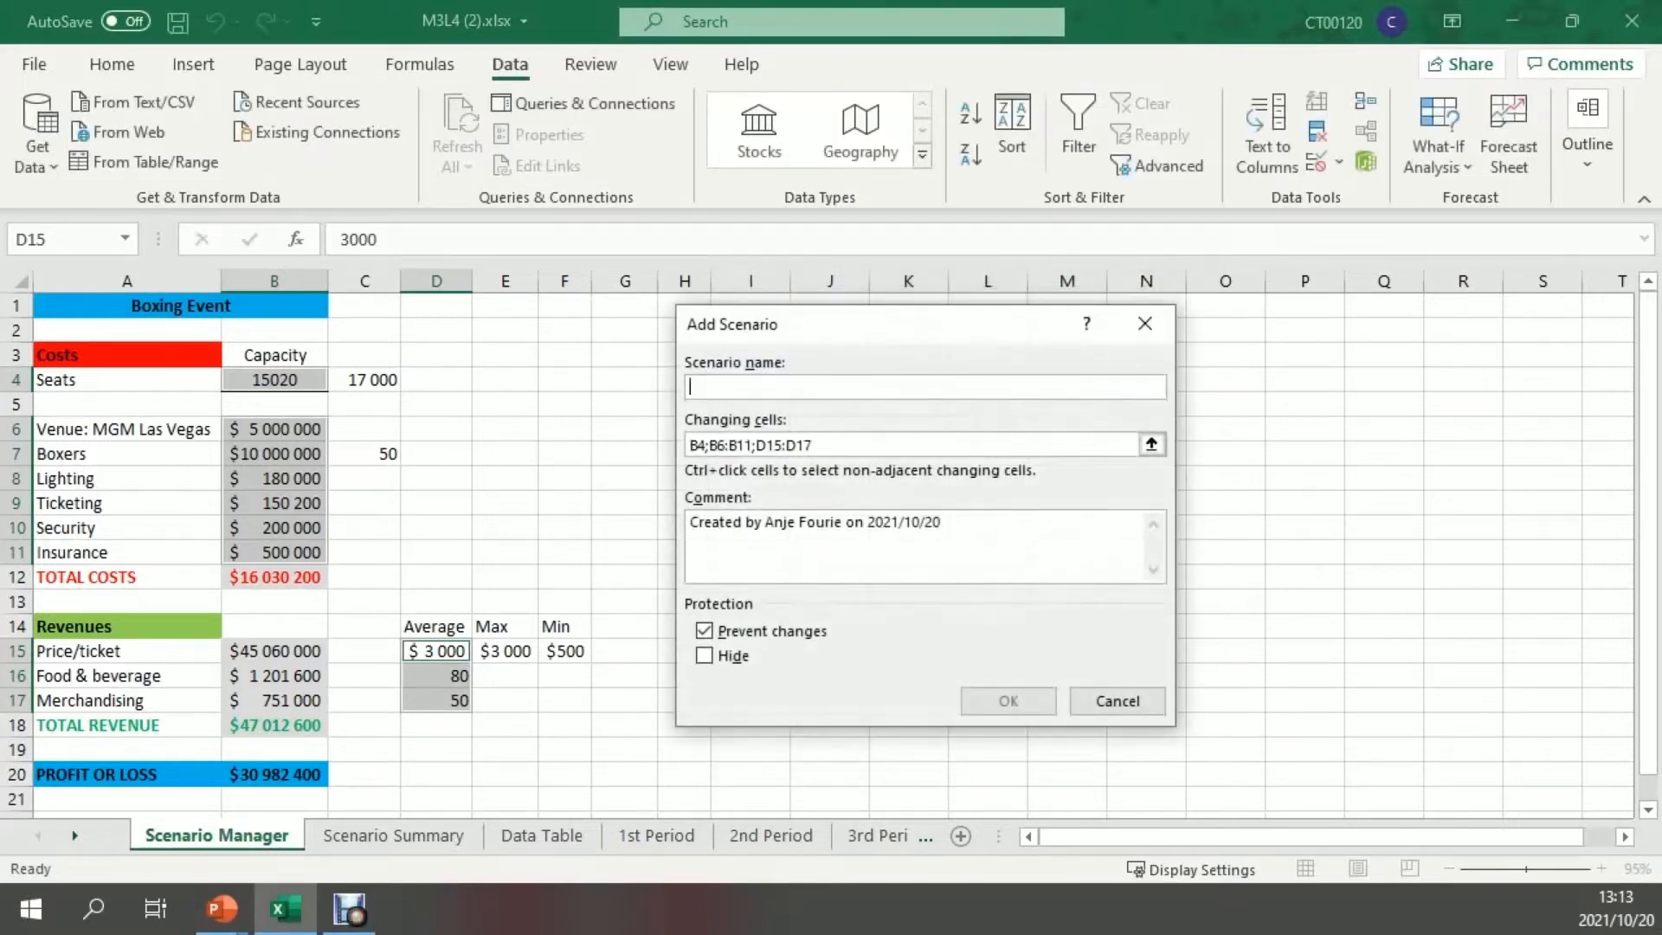
text(Low)
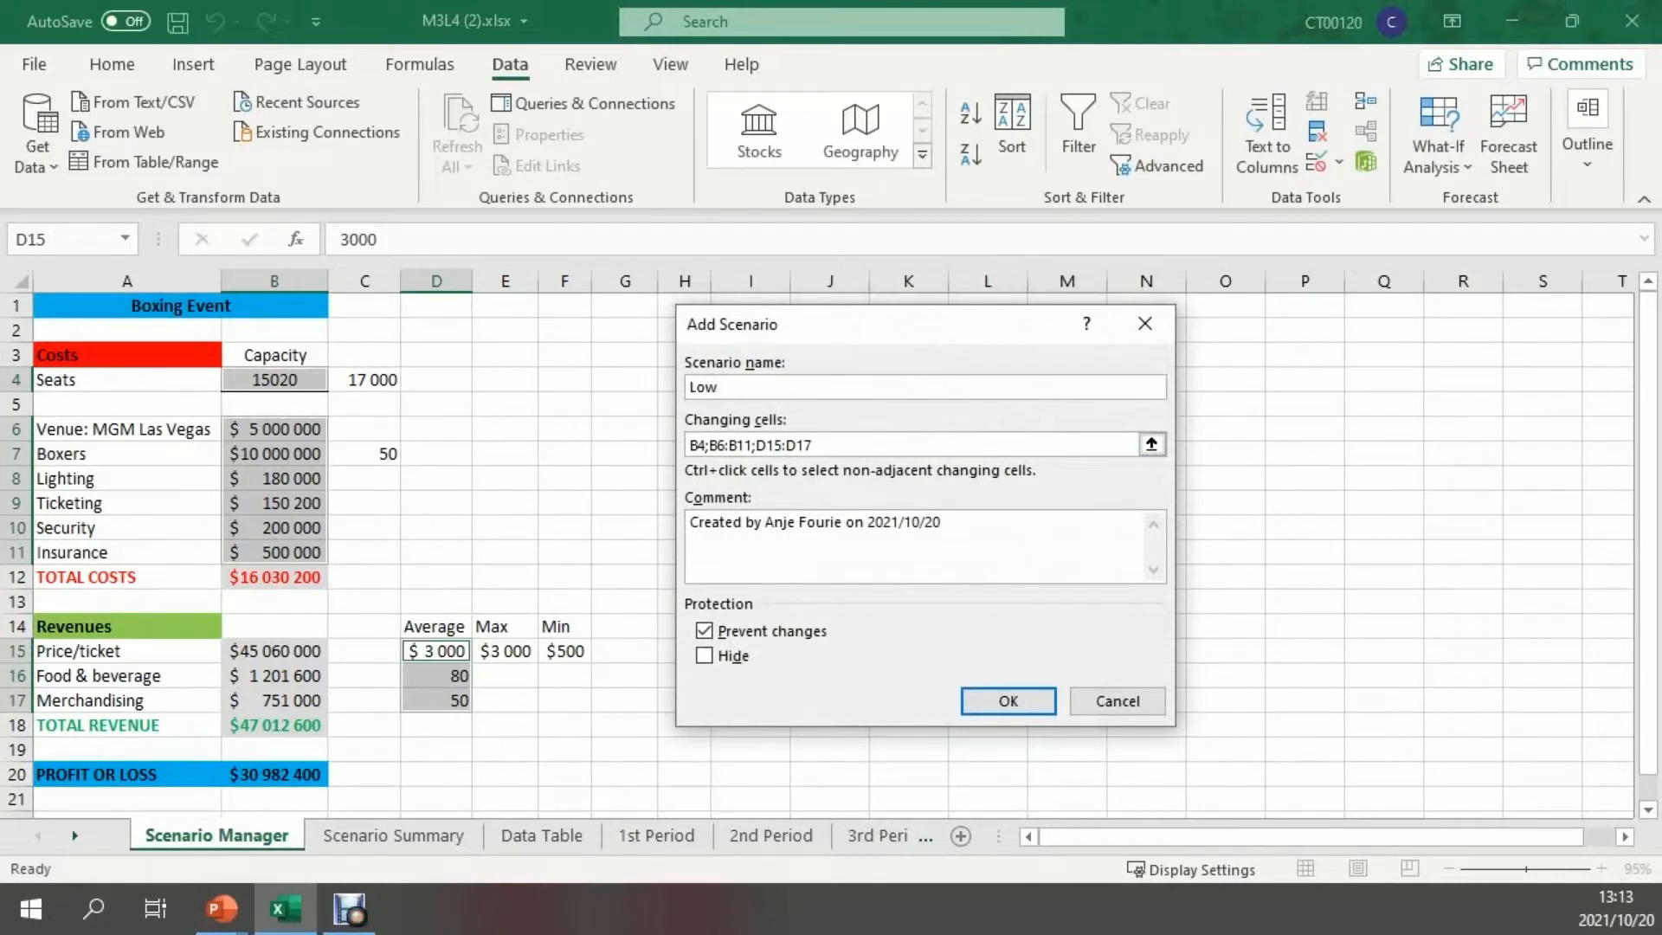
key(Tab)
key(Tab)
key(Delete)
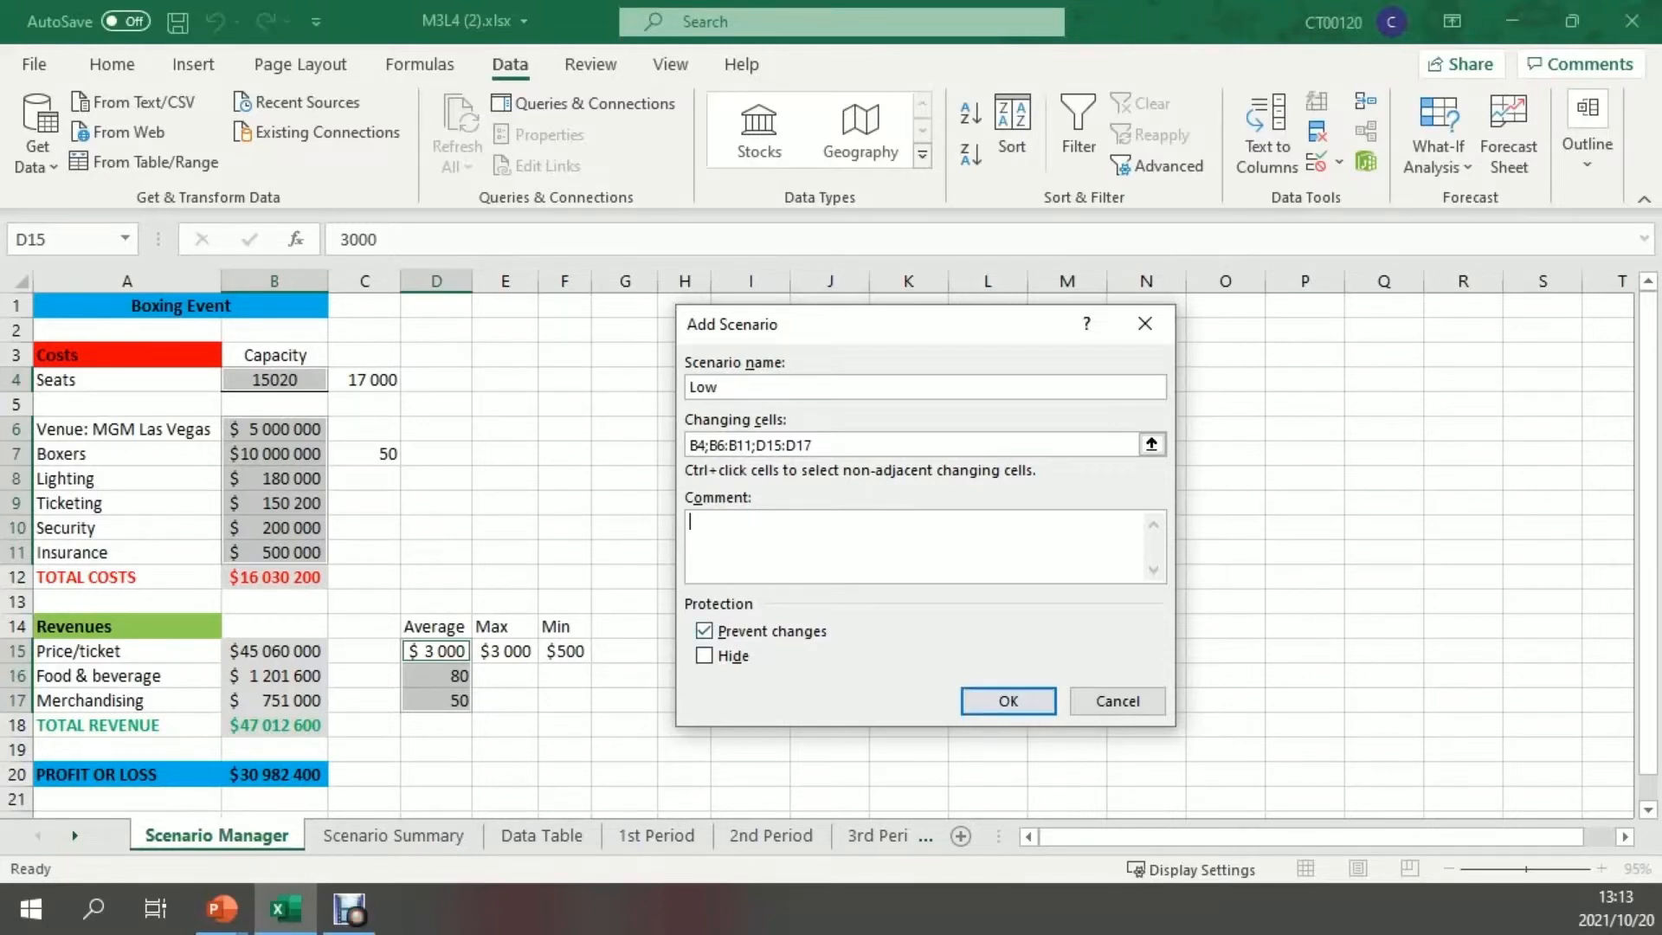
click(704, 631)
click(1008, 701)
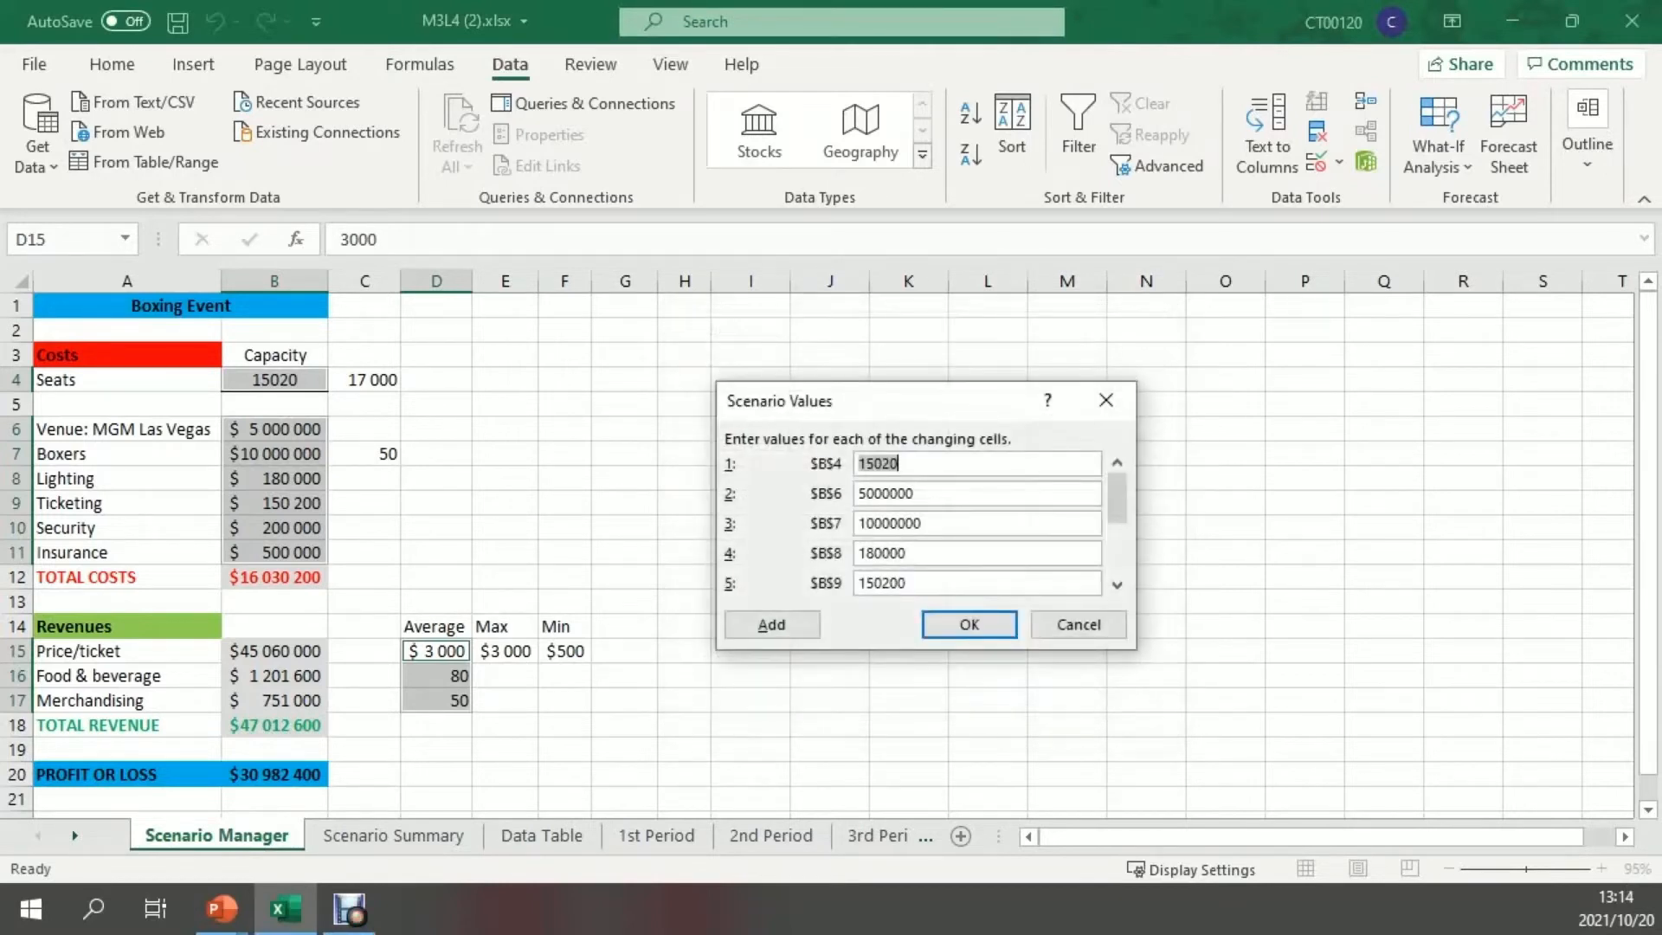
Set the Low scenario's values to 20 for D17 and 30 for D16
key(Tab)
key(Tab)
key(Tab)
key(Tab)
key(Tab)
key(Tab)
key(Tab)
key(Tab)
key(Tab)
click(901, 584)
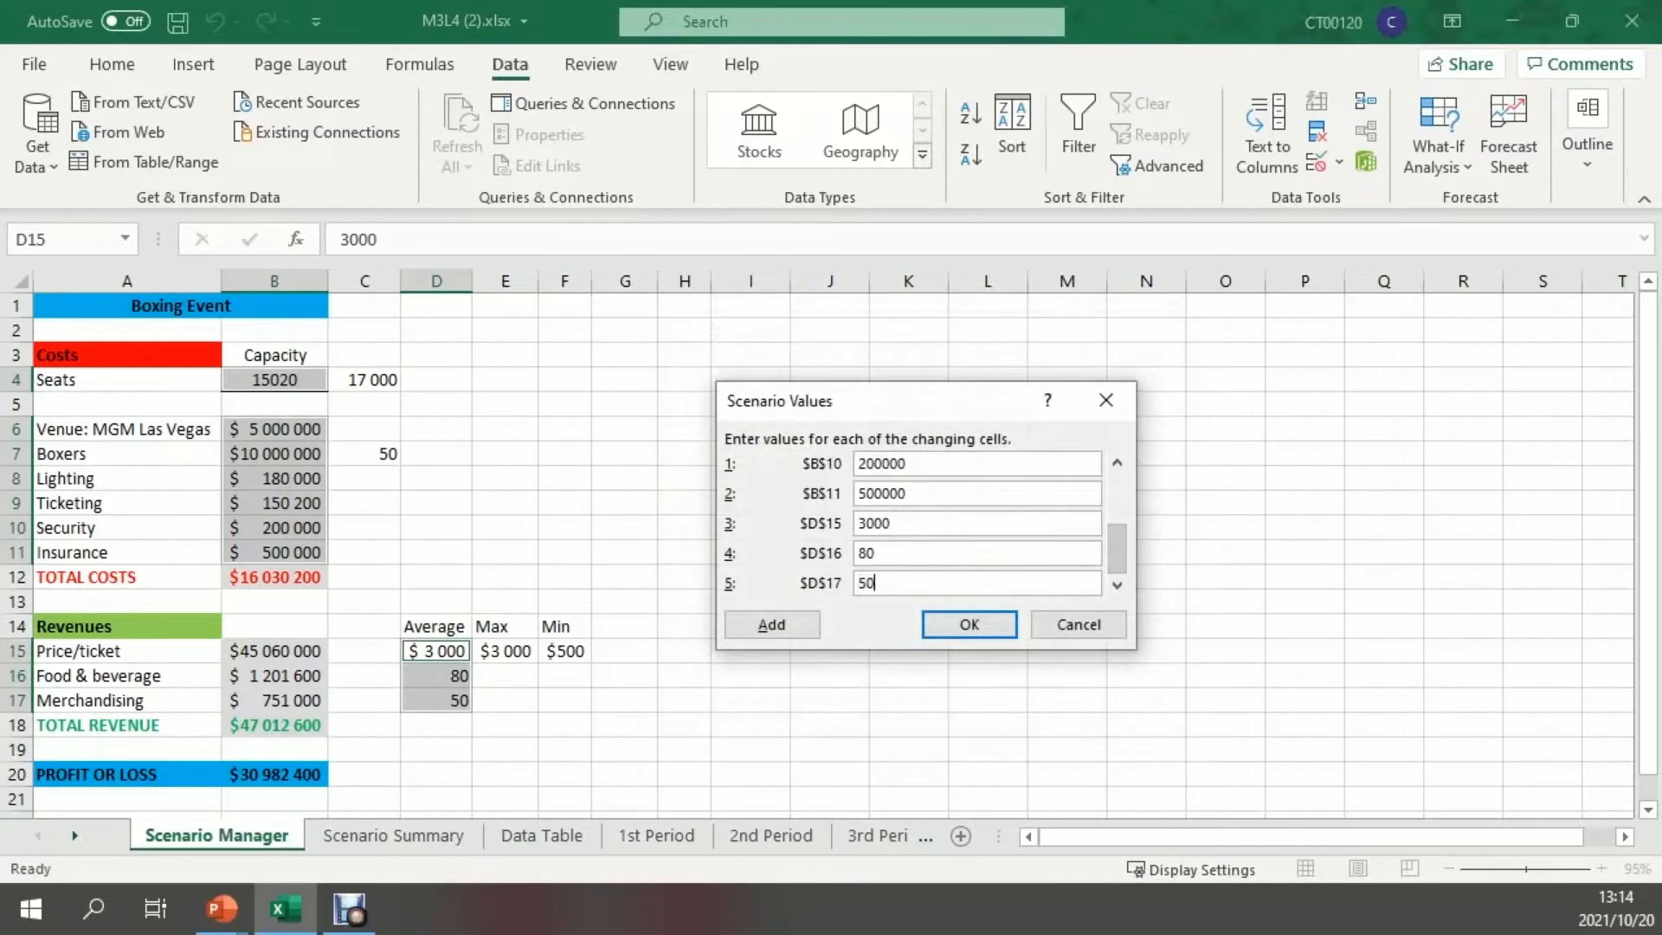
key(BackSpace)
key(BackSpace)
text(20)
key(BackSpace)
key(BackSpace)
text(30)
Set the Low scenario's B9 value to 10000 and accept the scenario values
click(1116, 463)
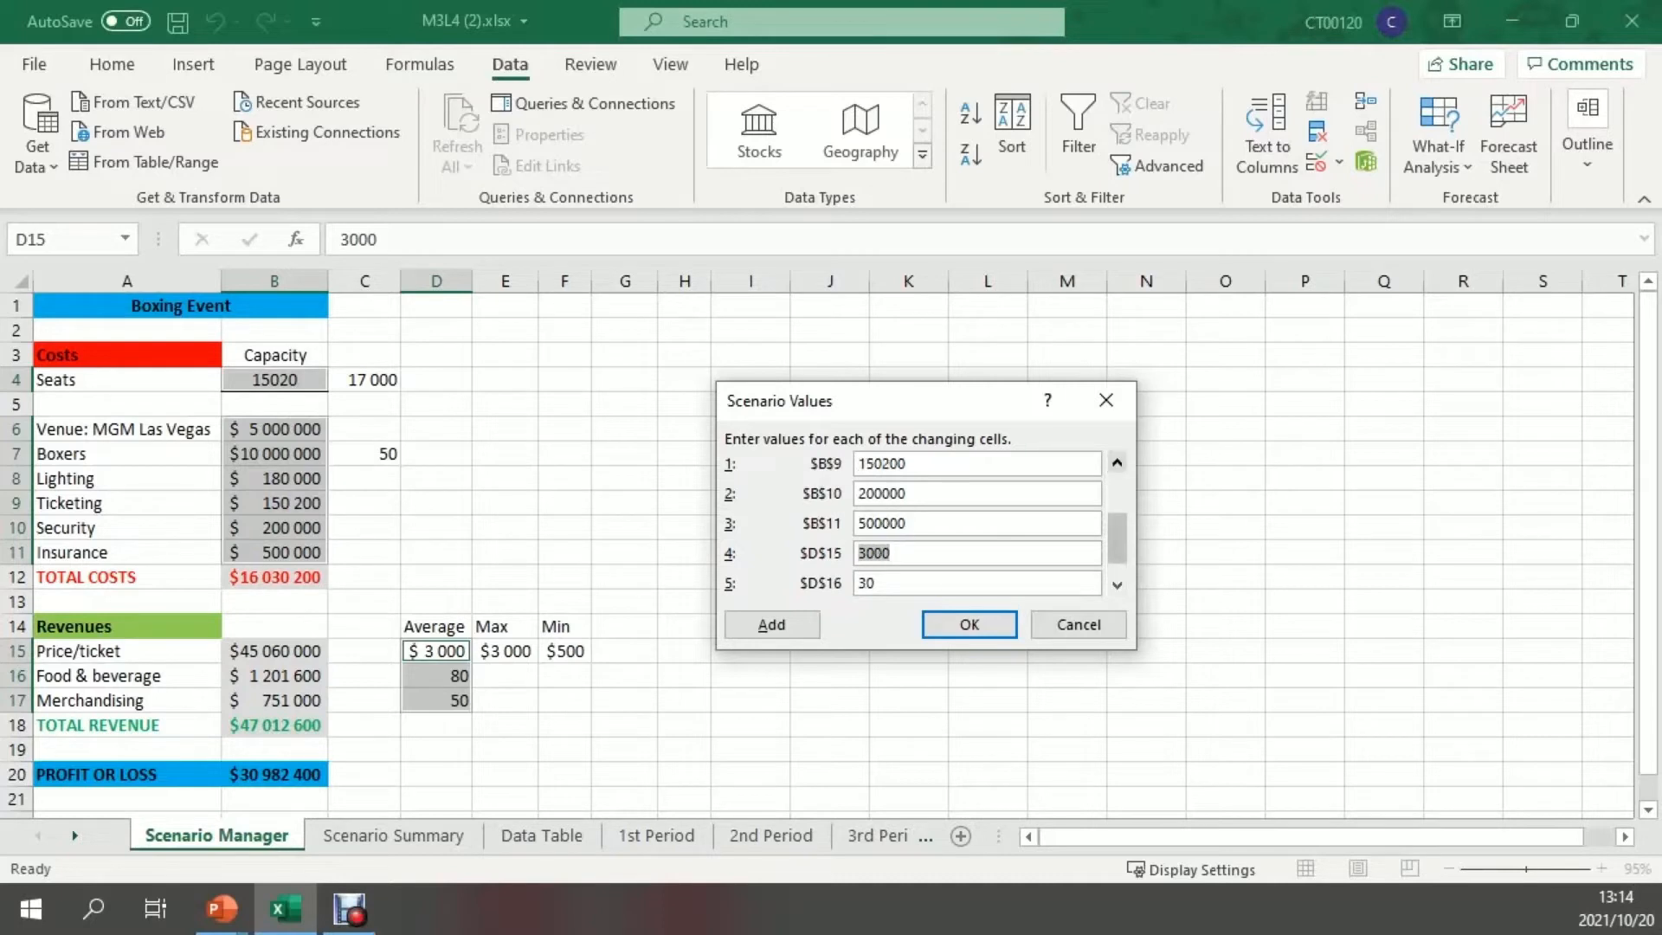
drag(911, 464, 855, 464)
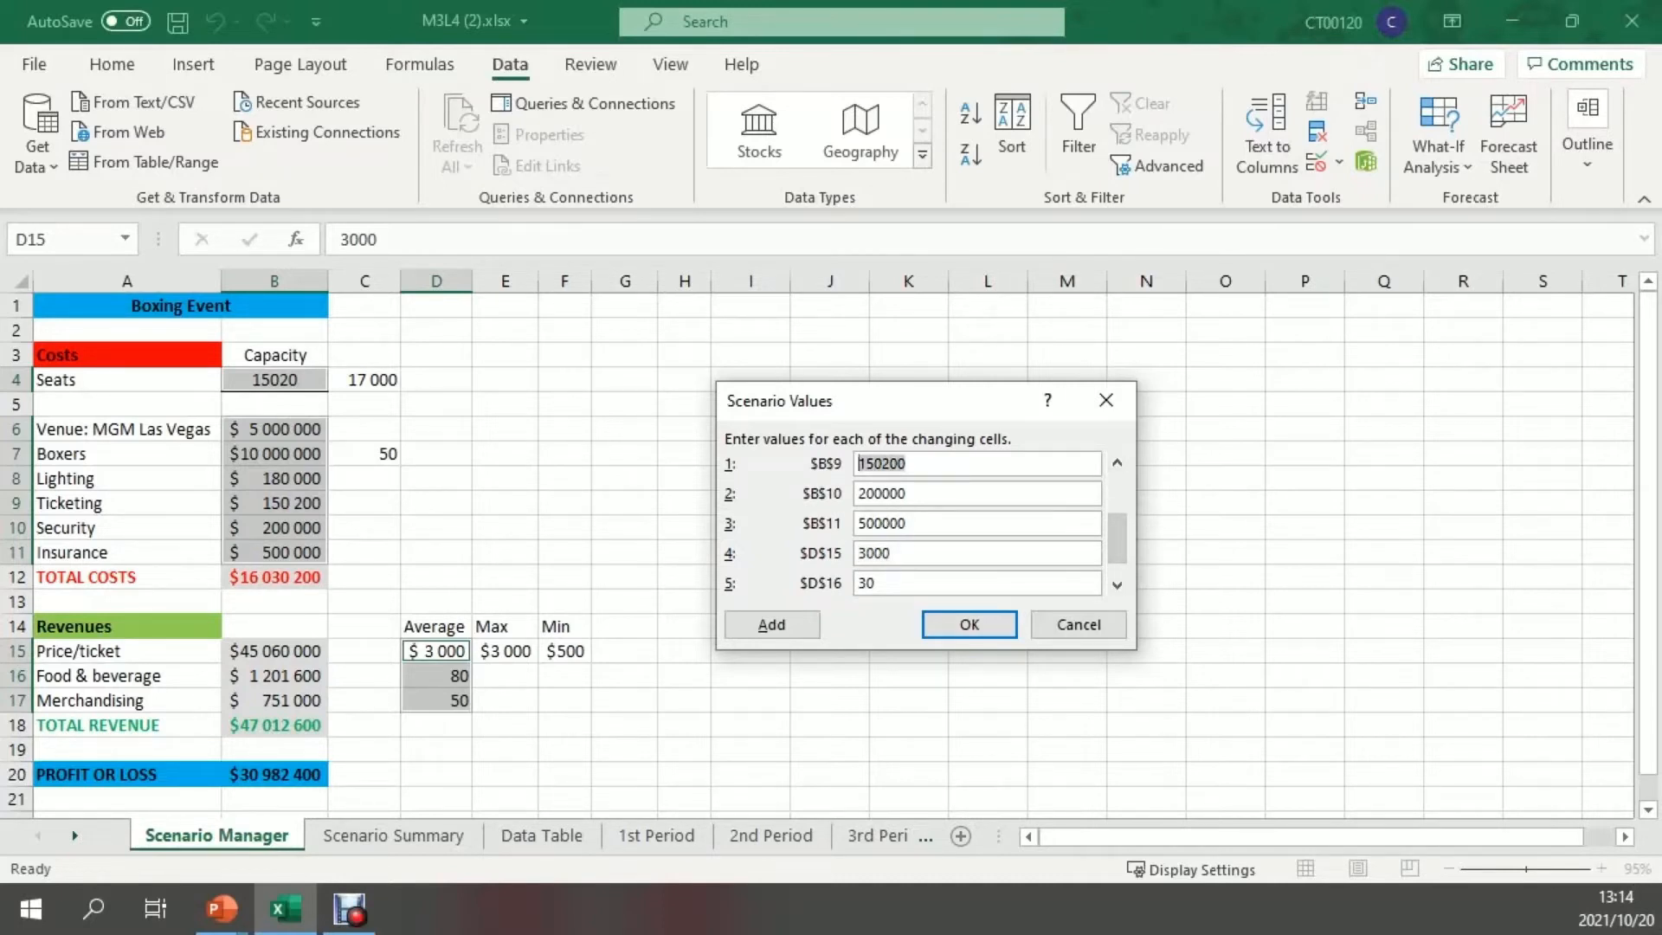
text(10000)
key(Return)
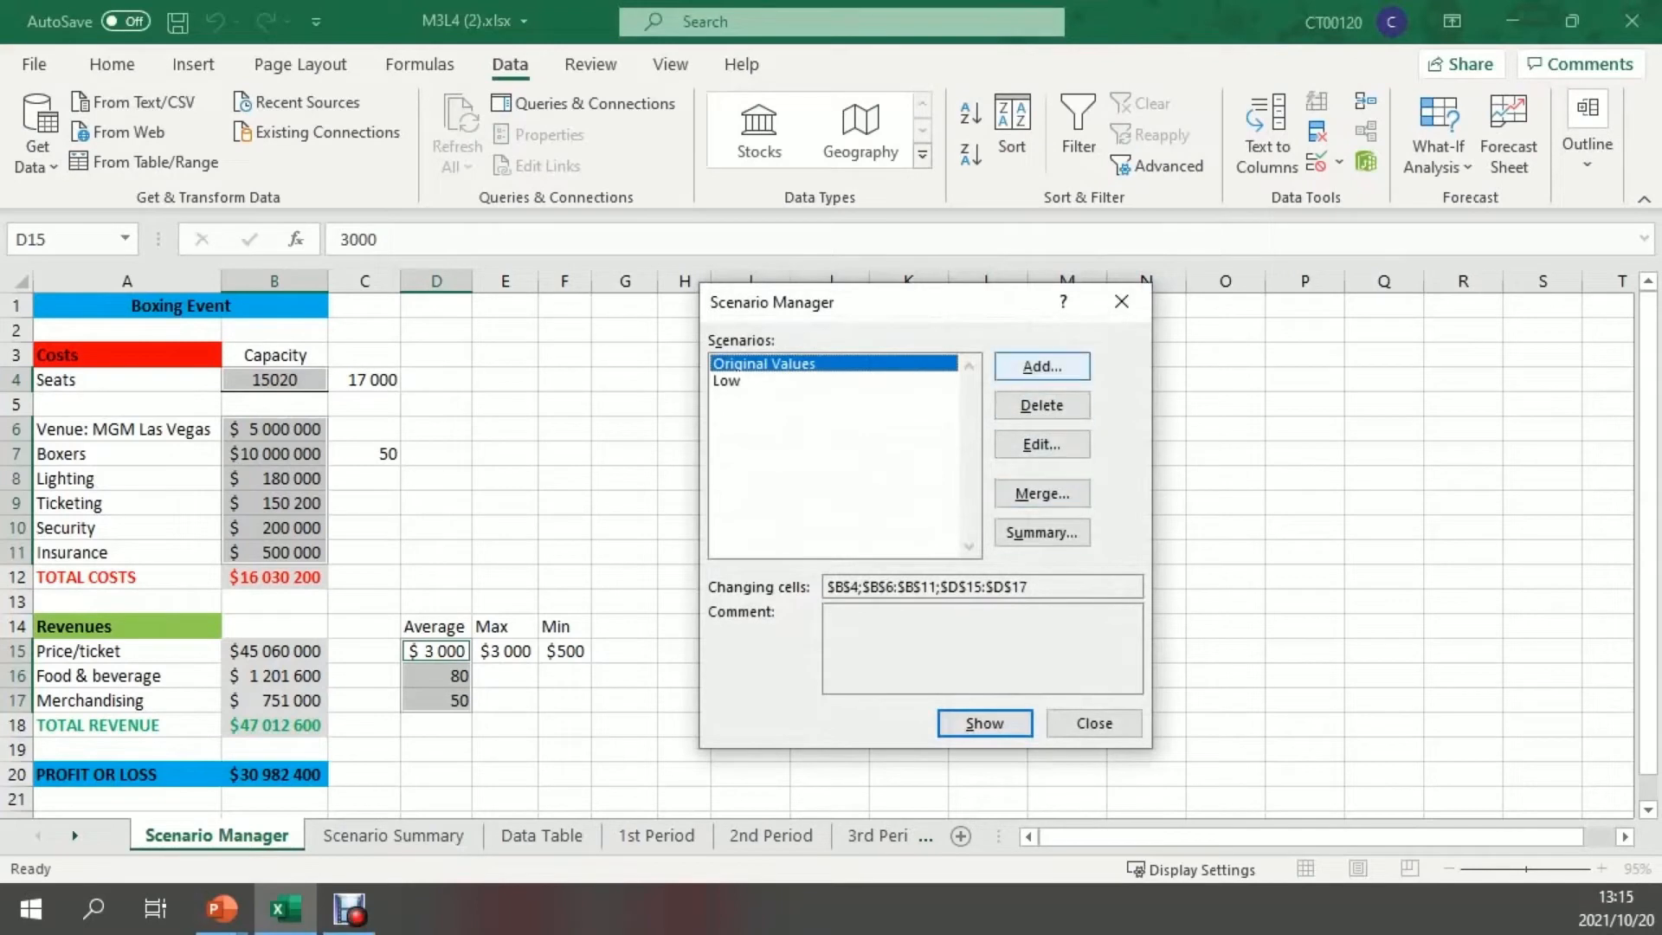
Define a scenario named Medium for the same changing cells with Prevent changes turned off and proceed to its values
click(1041, 366)
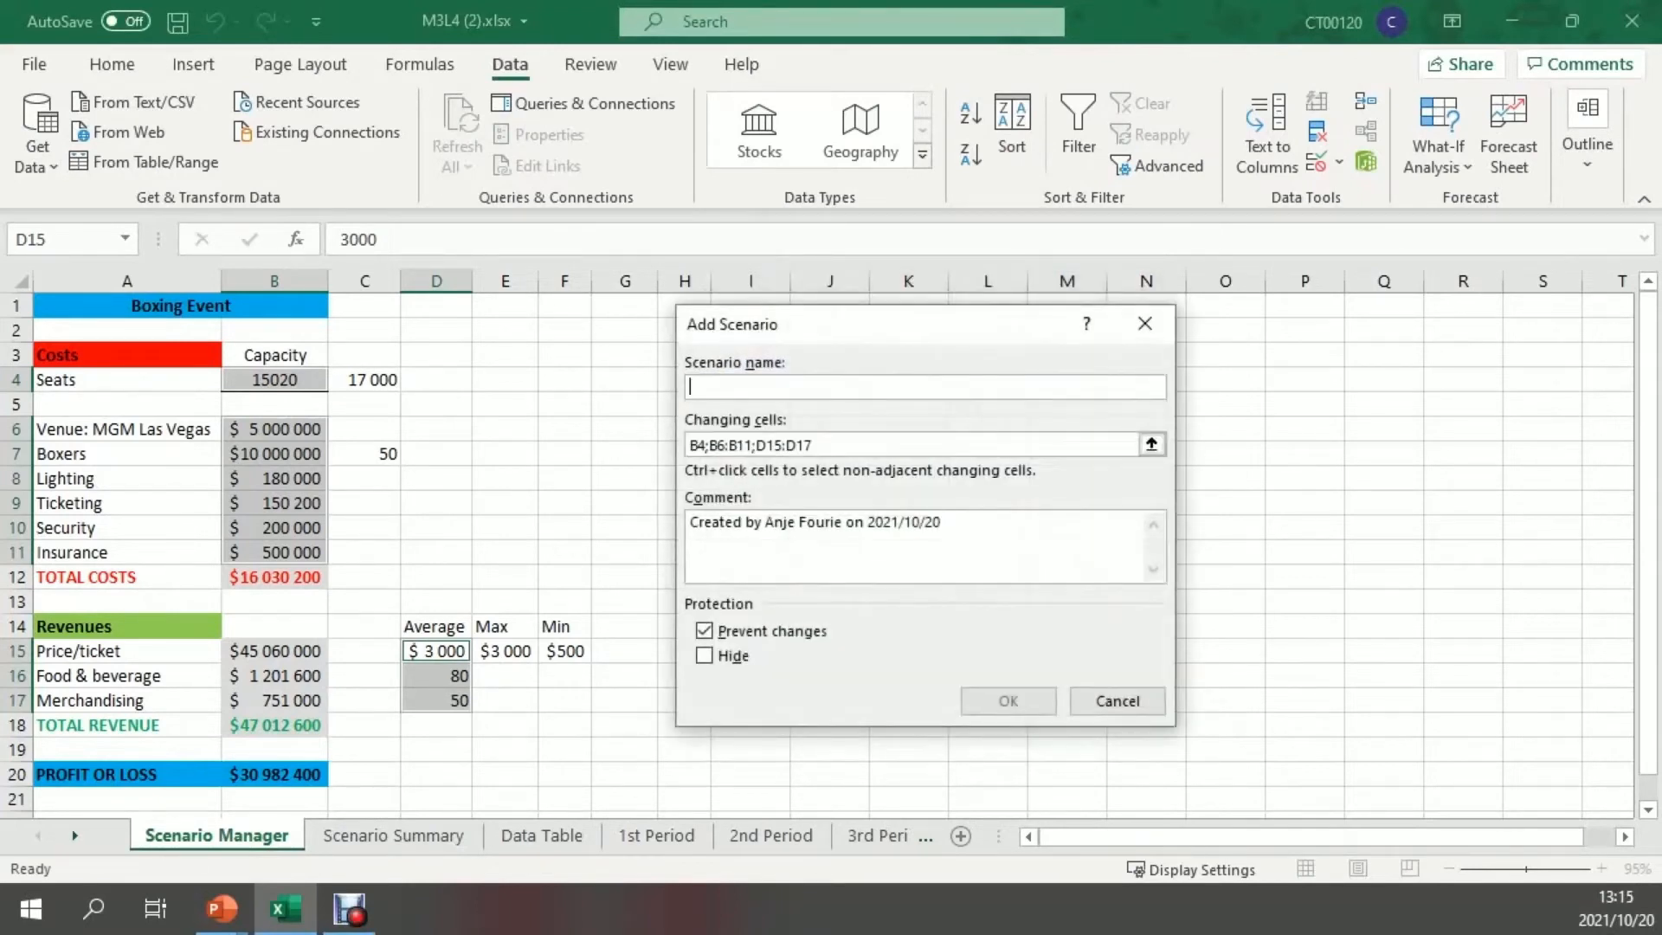
text(M)
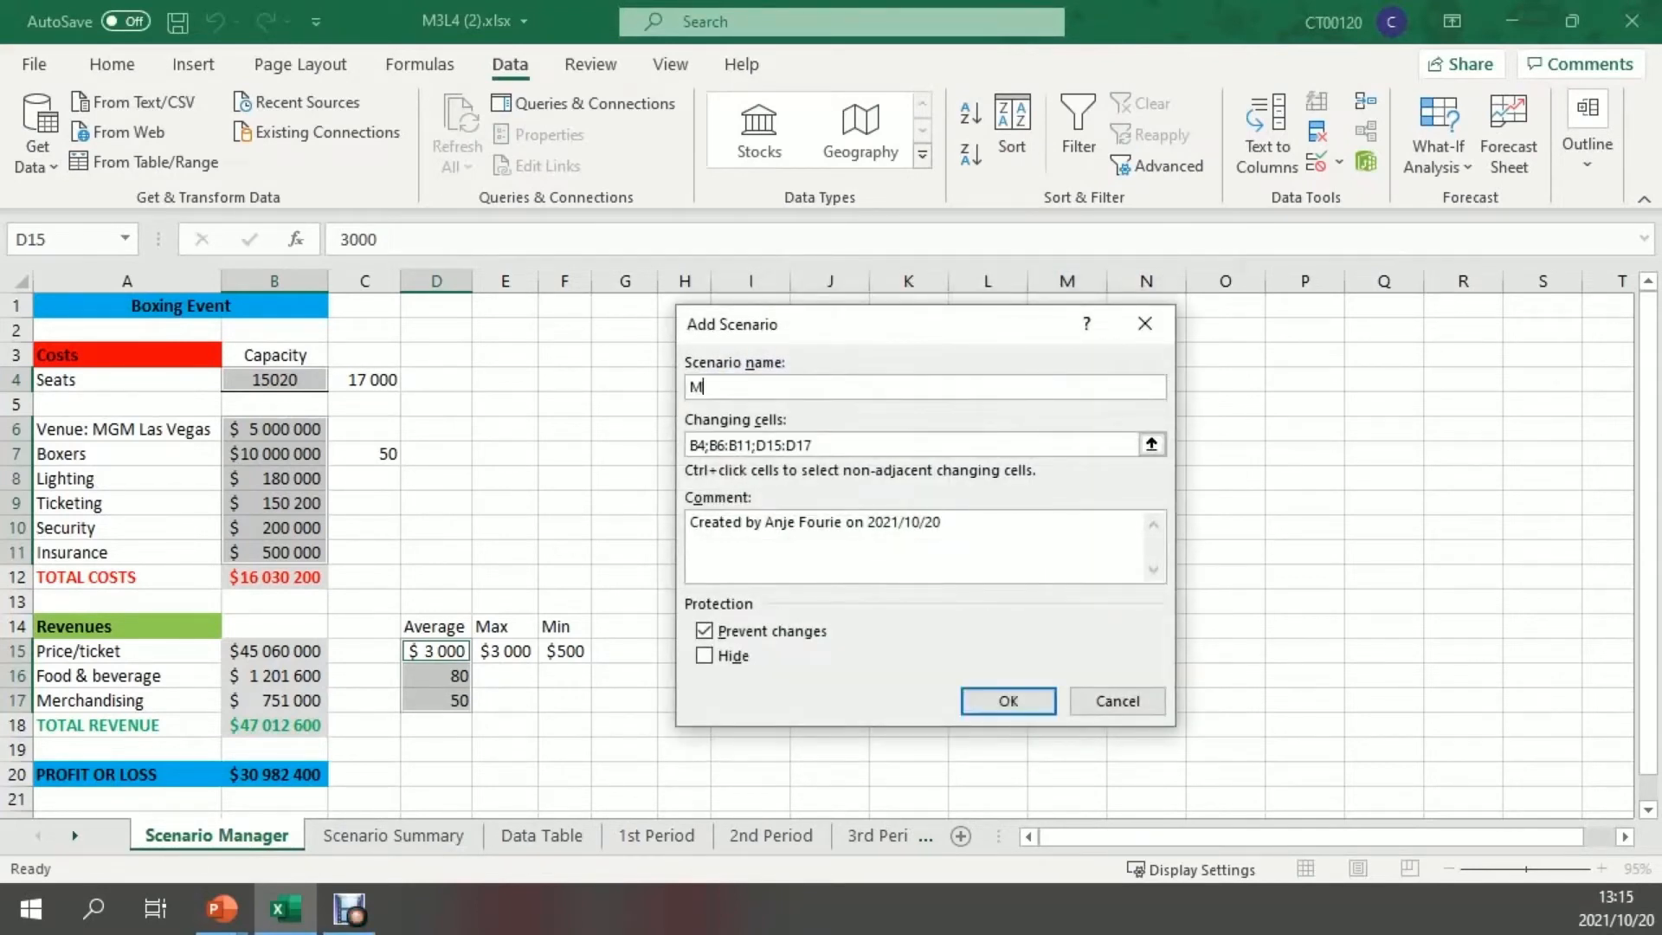
text(edium)
click(705, 631)
click(1008, 701)
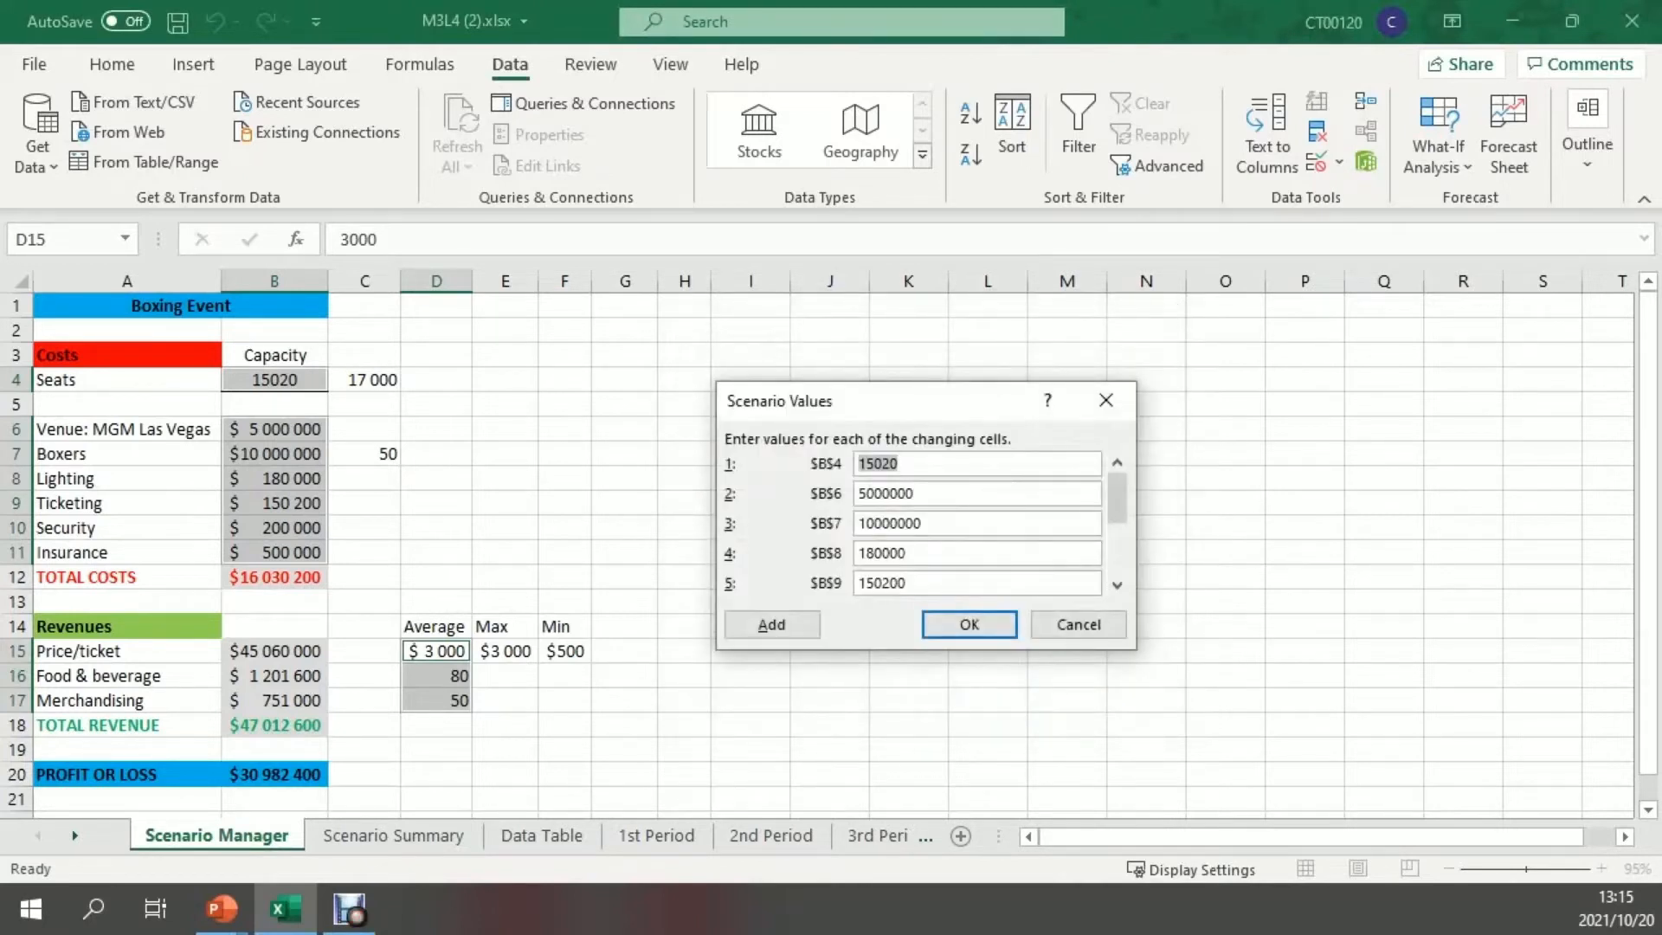
Set the Medium scenario's values to 40 for D17 and 70 for D16
drag(1116, 499, 1117, 551)
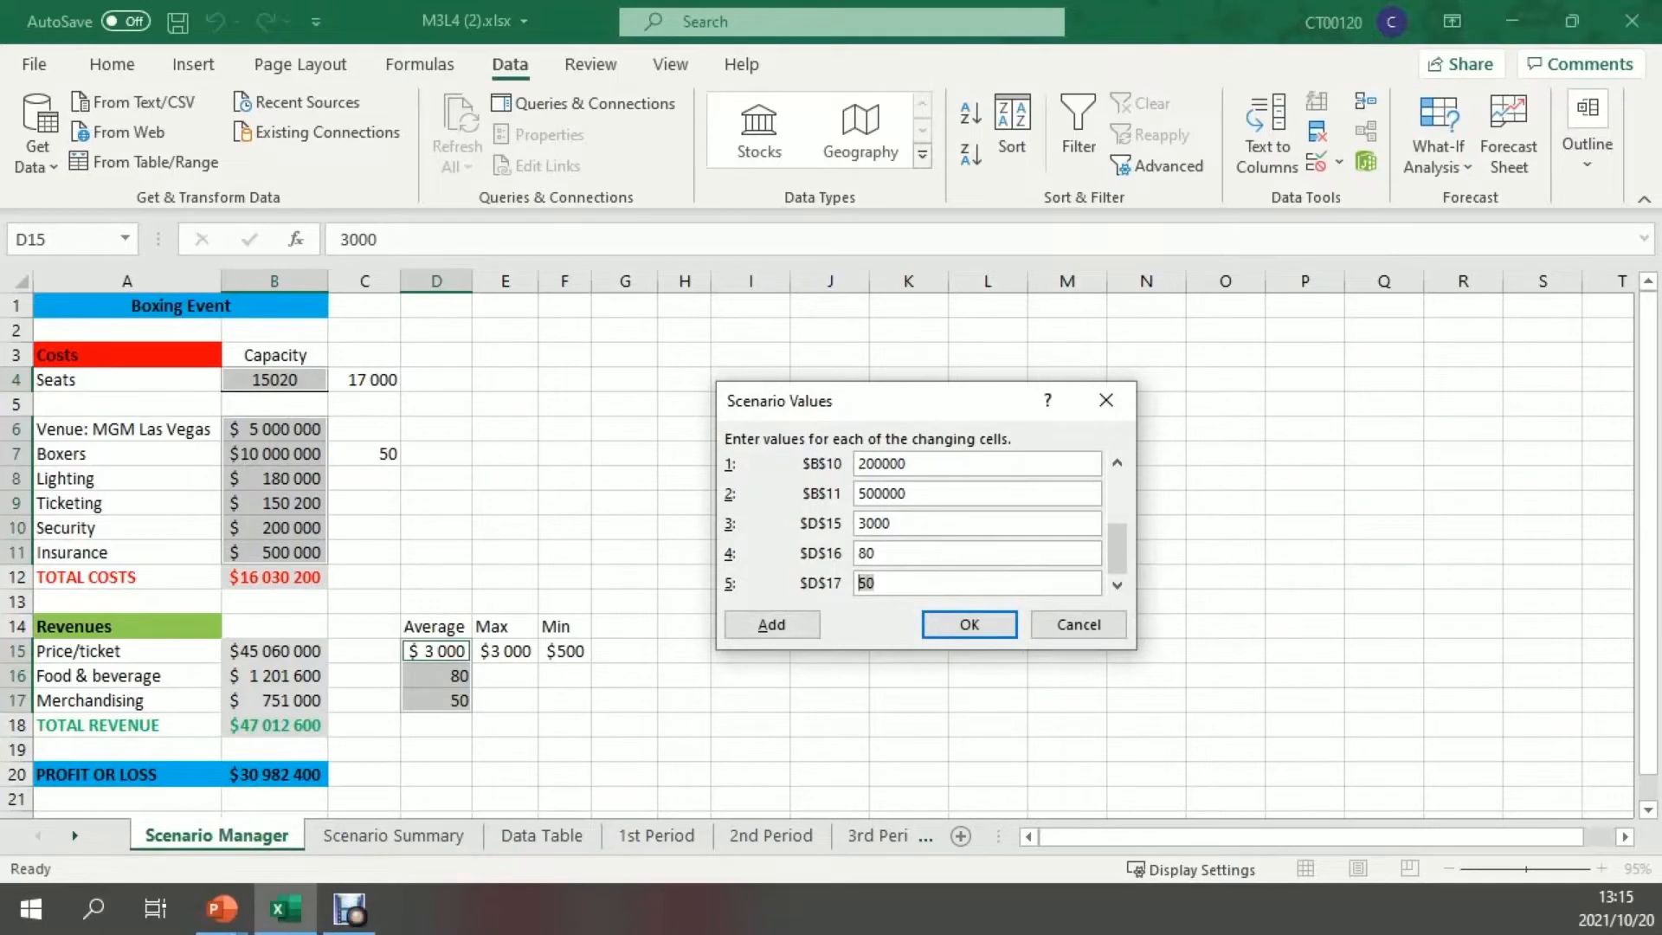
text(40)
key(shift+Tab)
text(70)
Set the Medium scenario's B4 value to 10000 and accept the scenario values
drag(1116, 548, 1116, 495)
click(943, 464)
key(shift+Left)
key(shift+Left)
key(shift+Left)
key(shift+Left)
key(shift+Left)
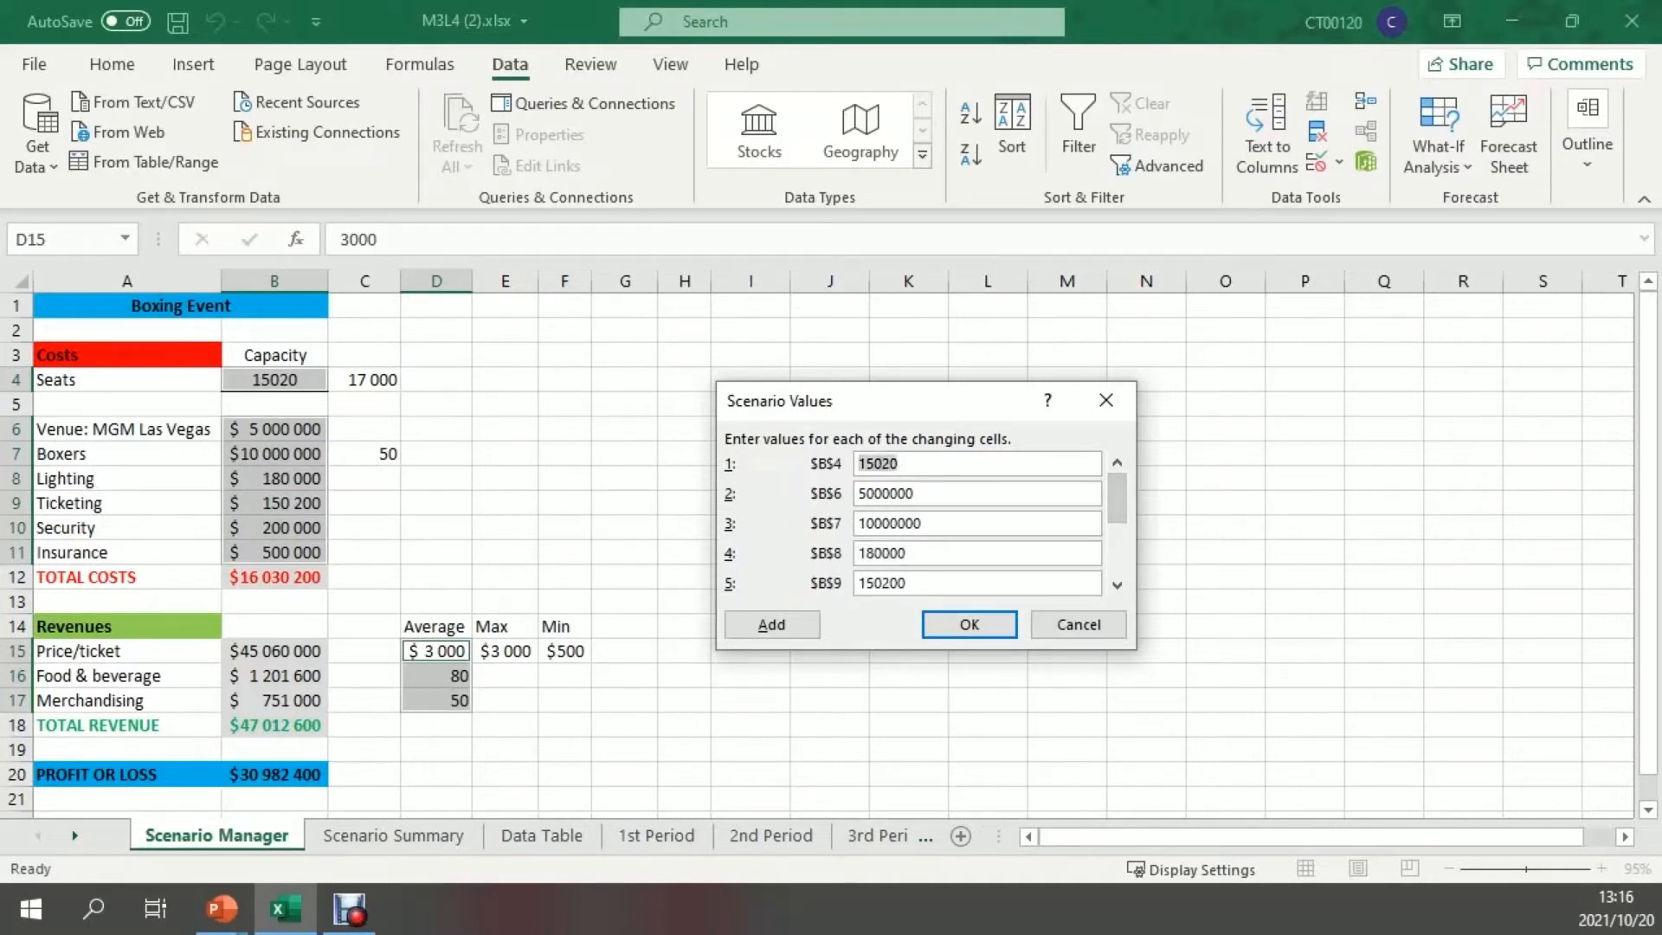
text(10000)
key(Return)
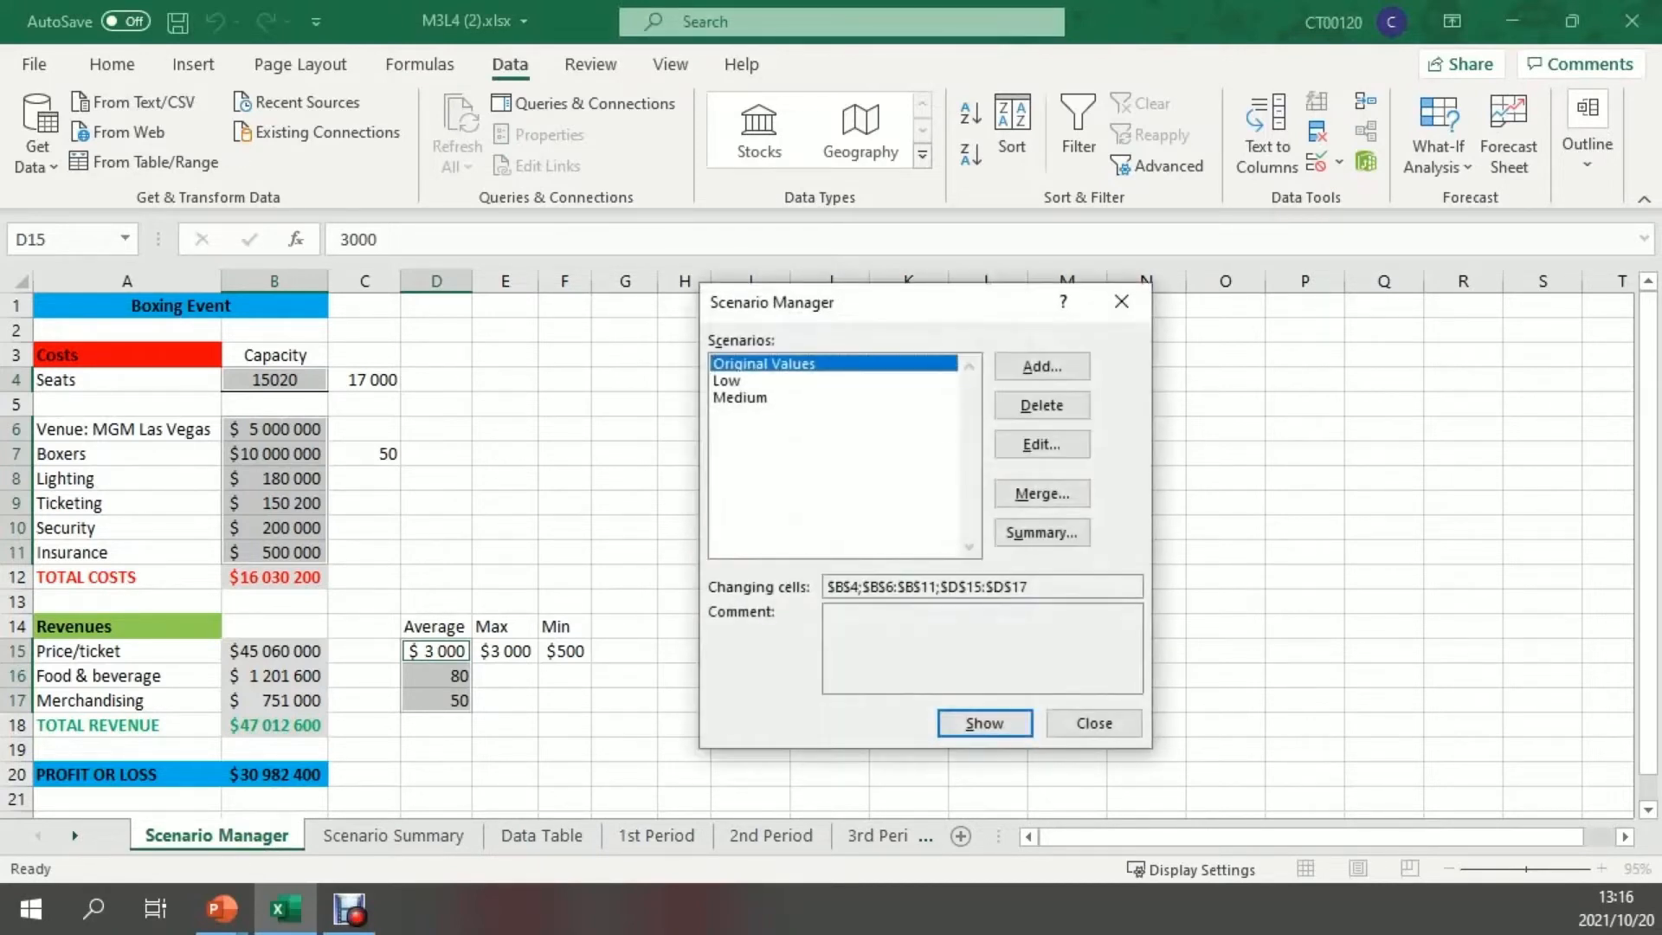
Define a scenario named High for the same changing cells with an empty comment and Prevent changes turned off
click(1041, 366)
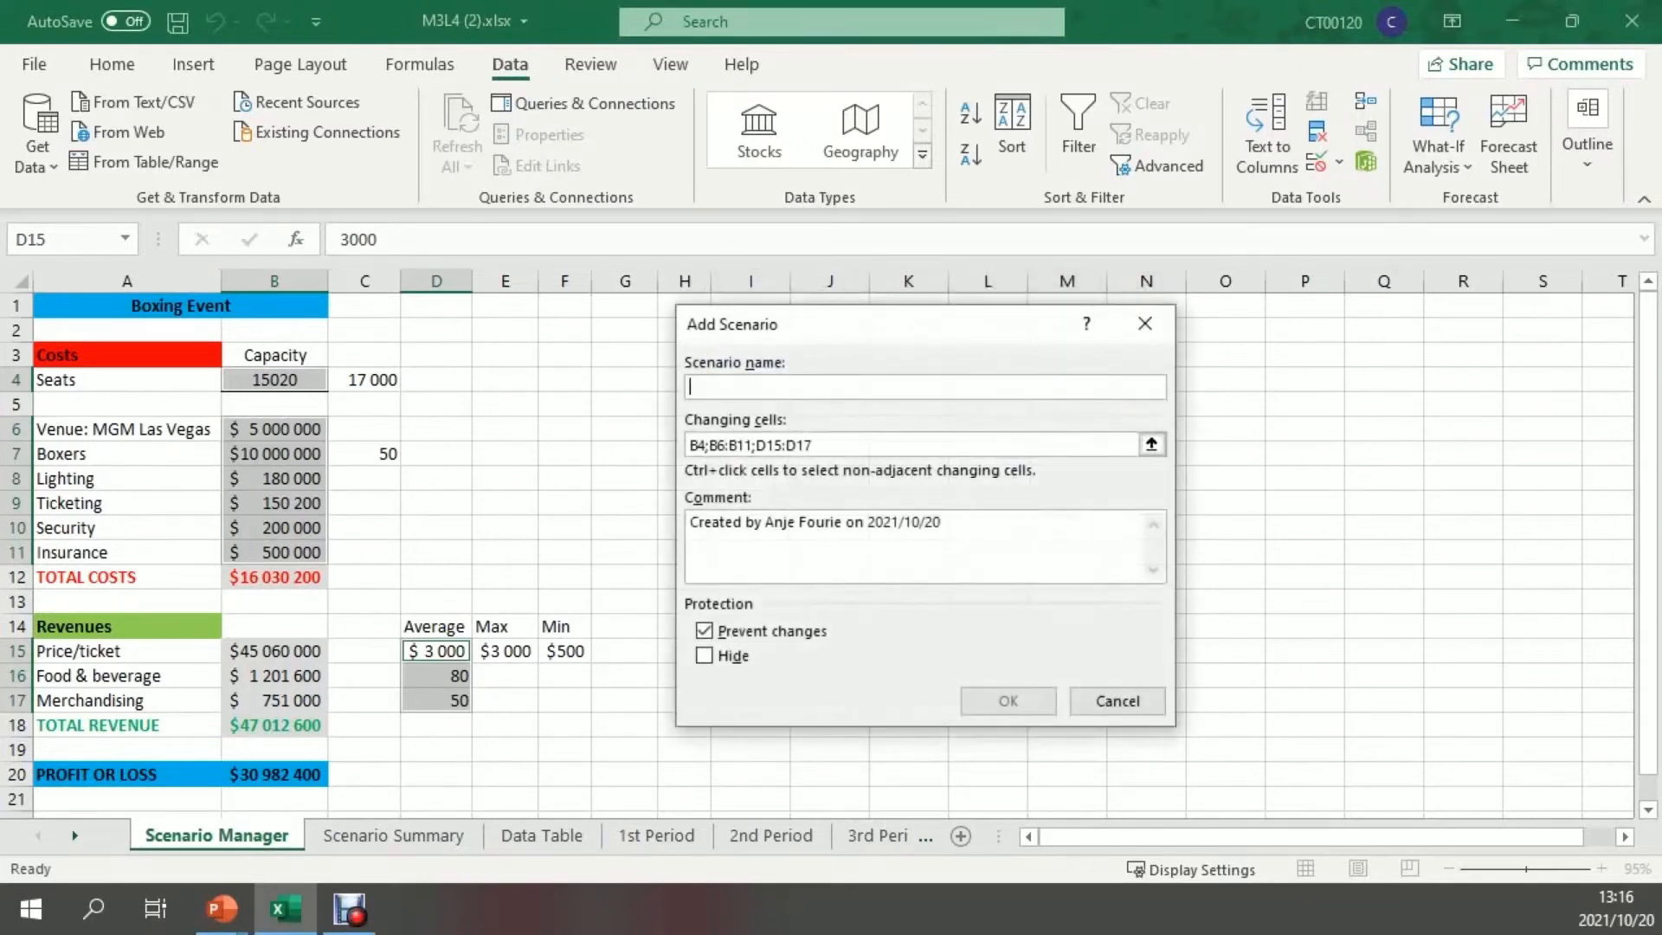
text(High)
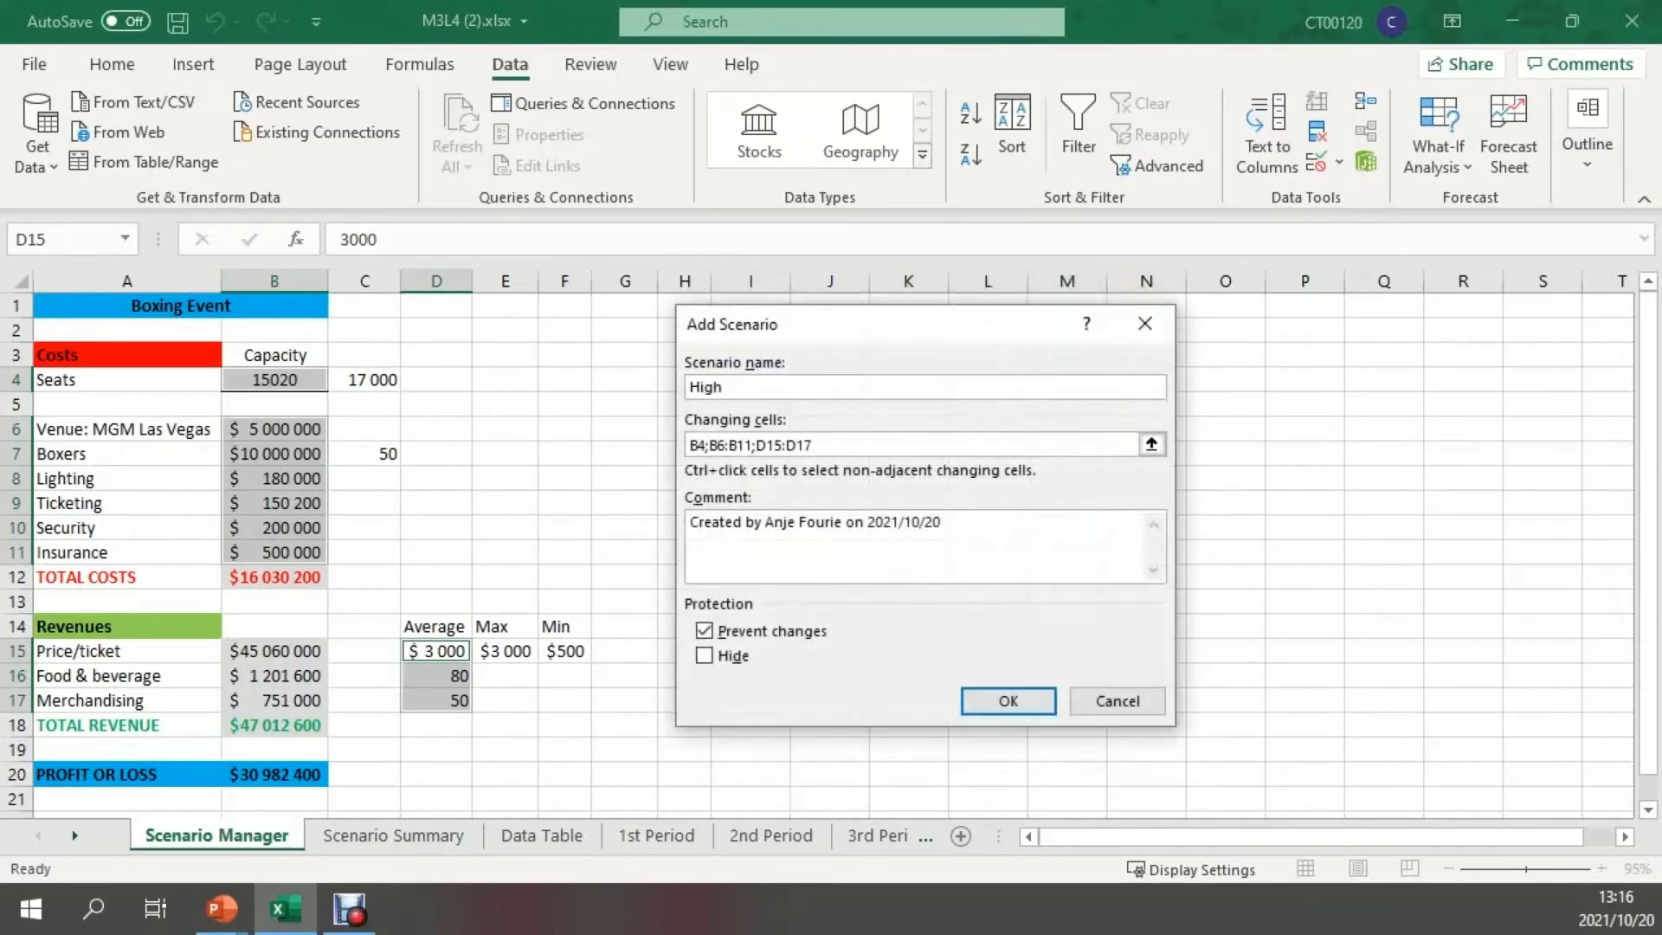
drag(945, 523, 689, 523)
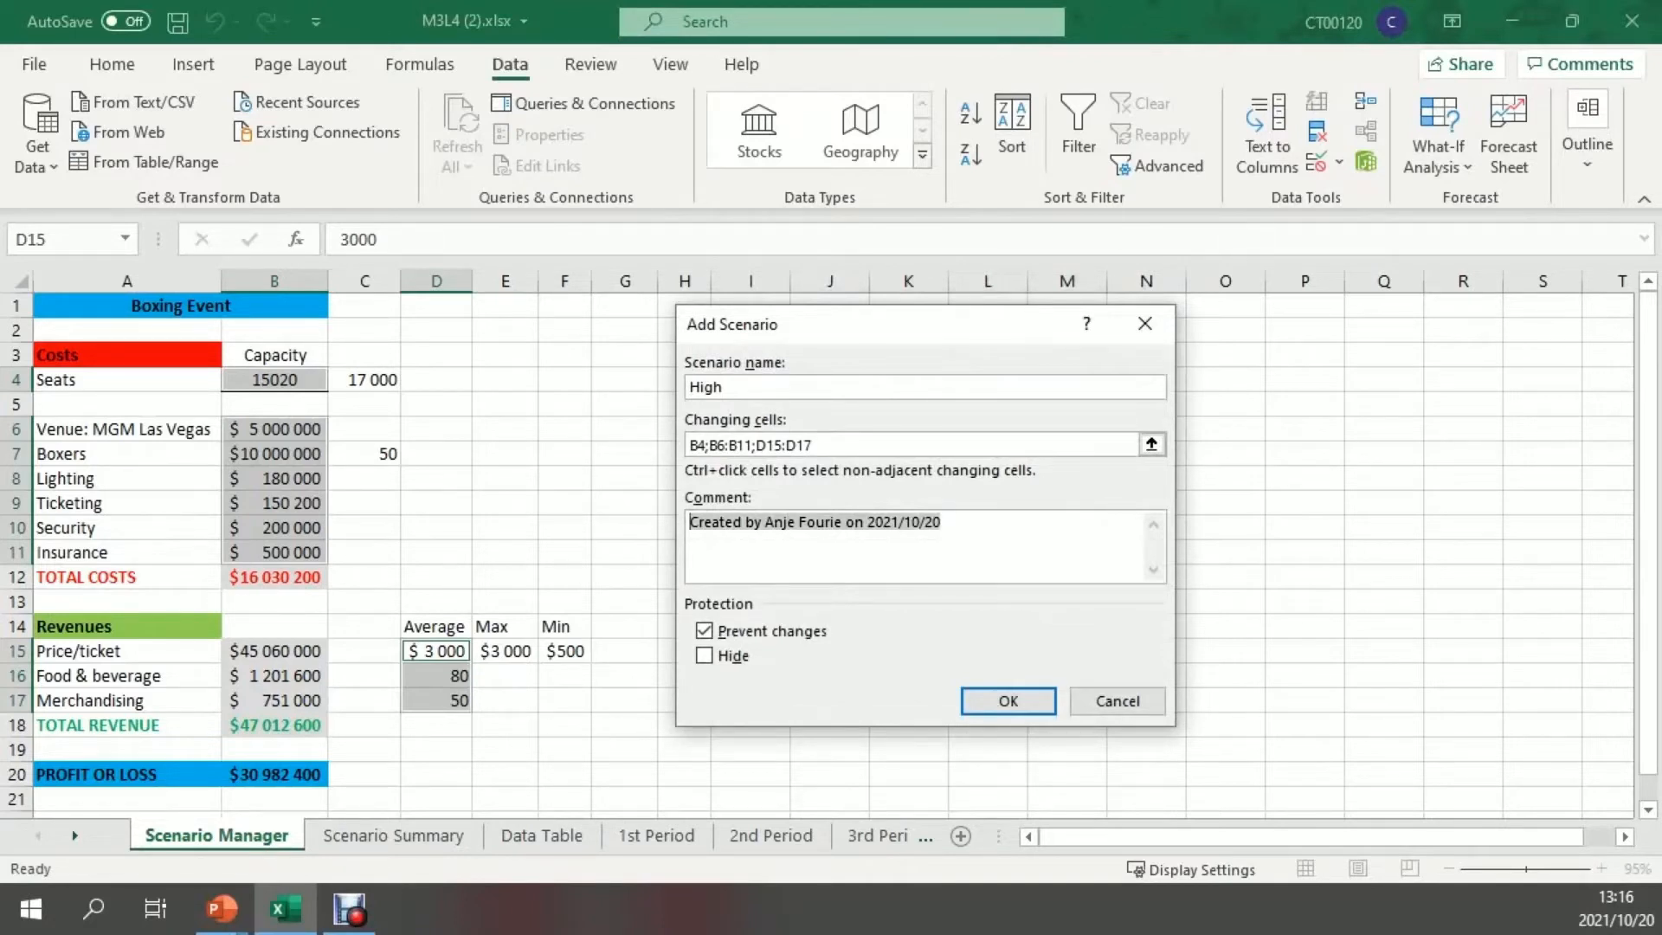
key(BackSpace)
click(704, 630)
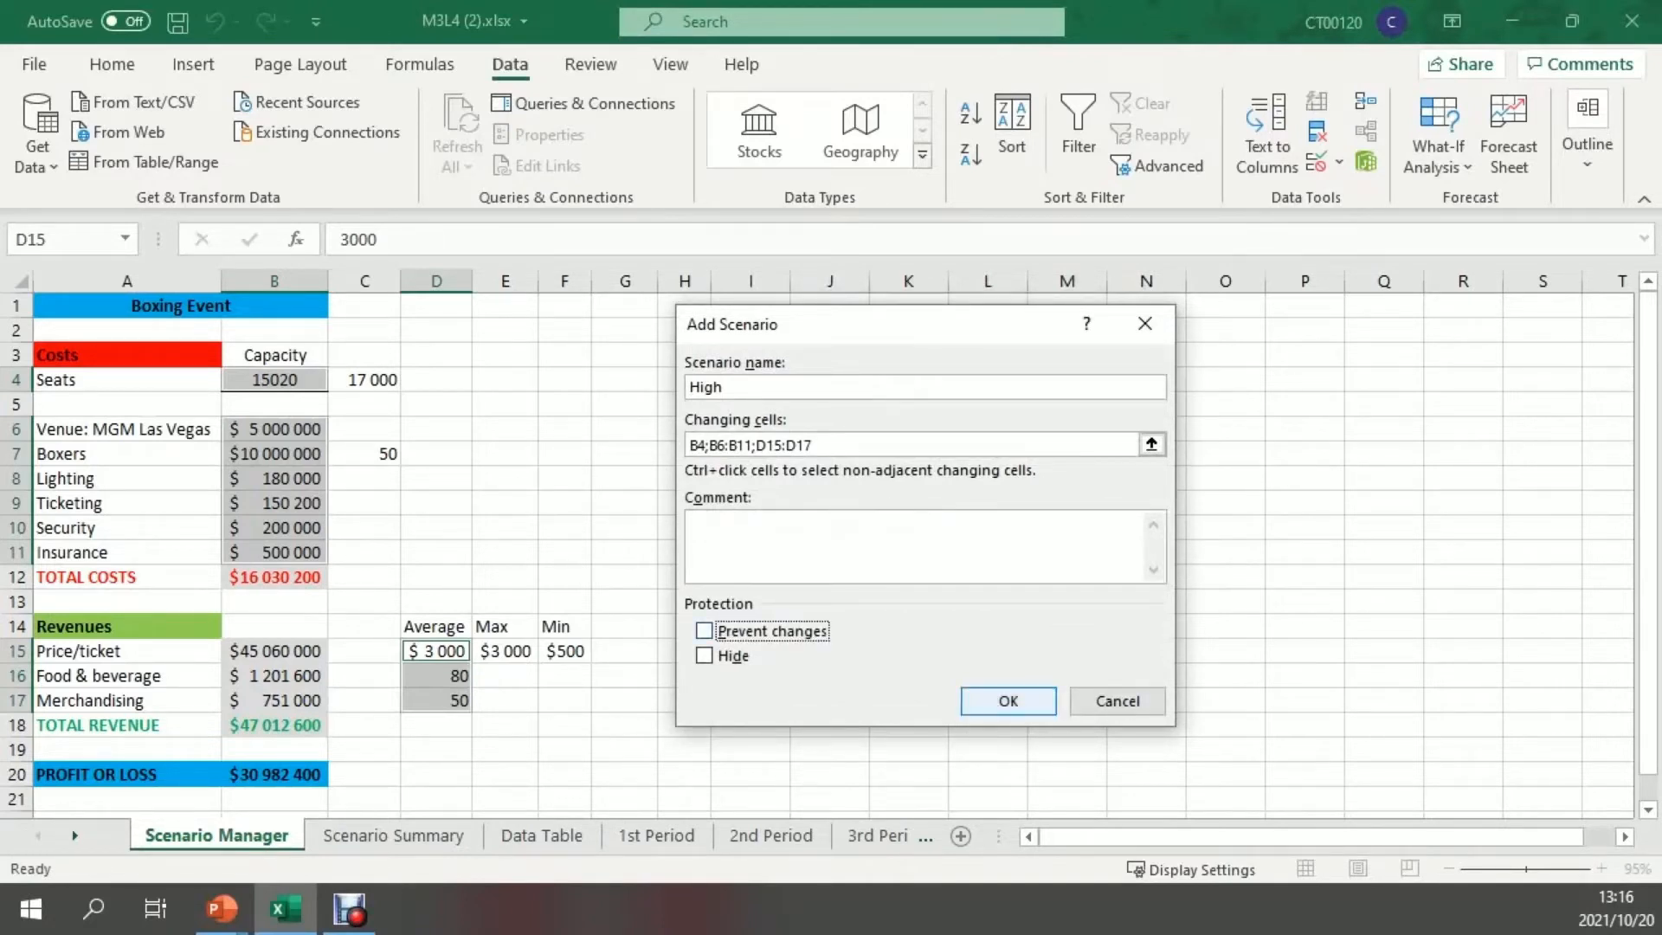
click(1008, 700)
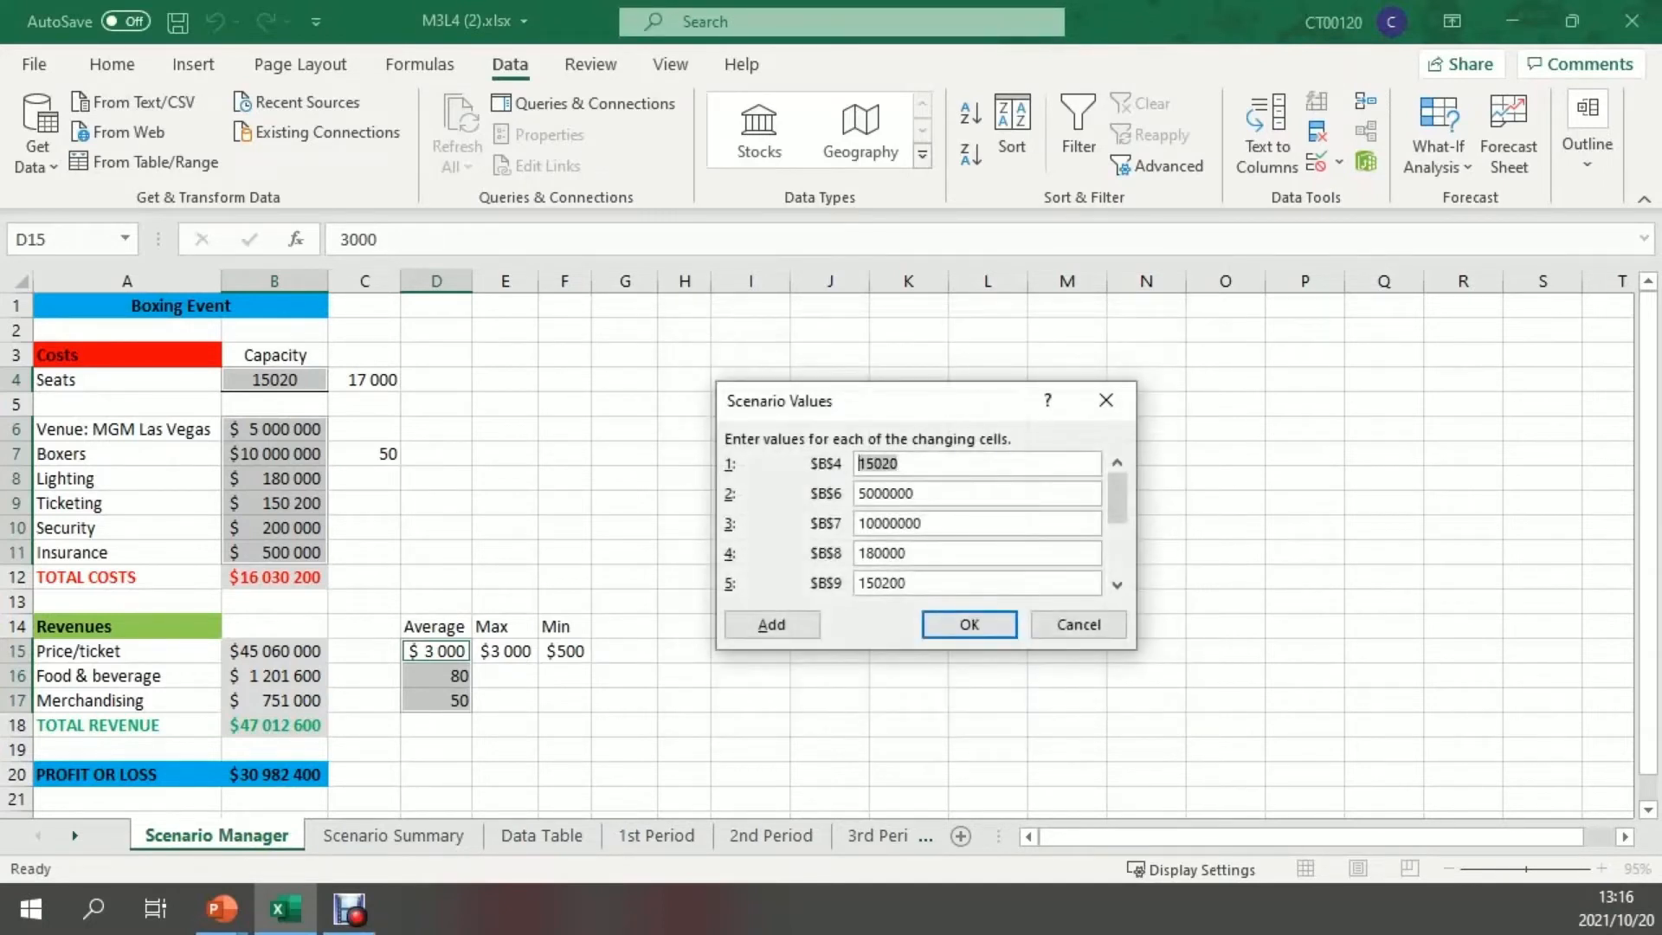
Set the High scenario's values to 17000 for B4 and 100 for D17, and accept them
text(17000)
drag(1118, 499, 1117, 551)
drag(880, 583, 856, 583)
text(100)
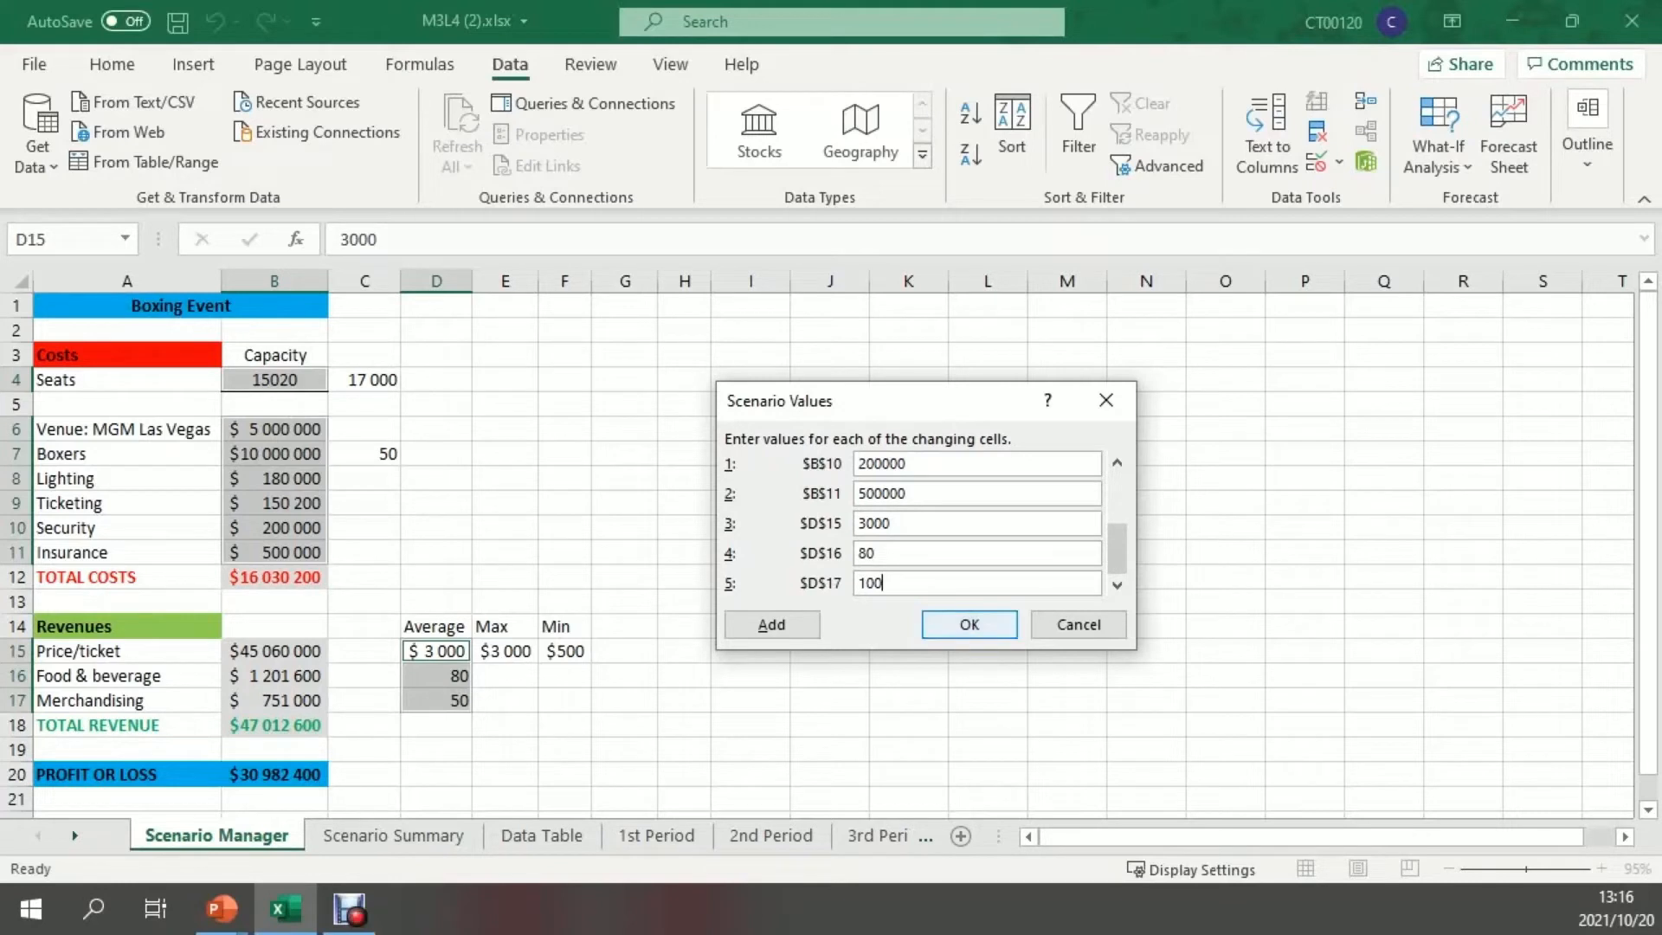
key(Return)
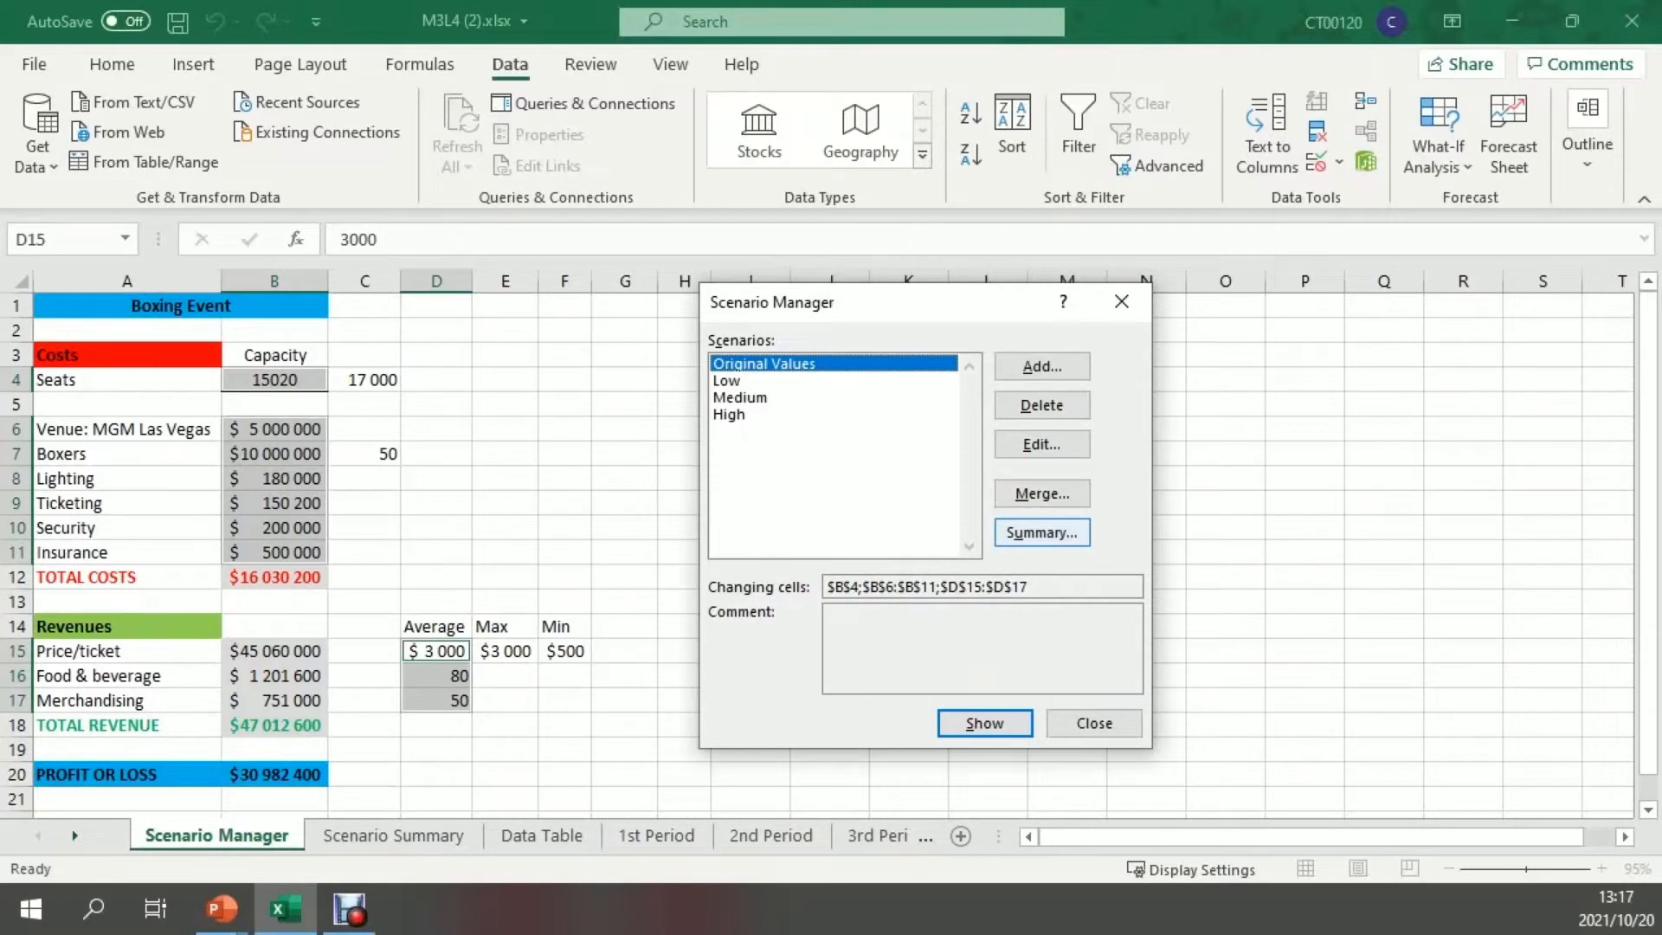
Create a scenario summary report with B20 as the result cell and zoom the report sheet out to 84%
click(1041, 532)
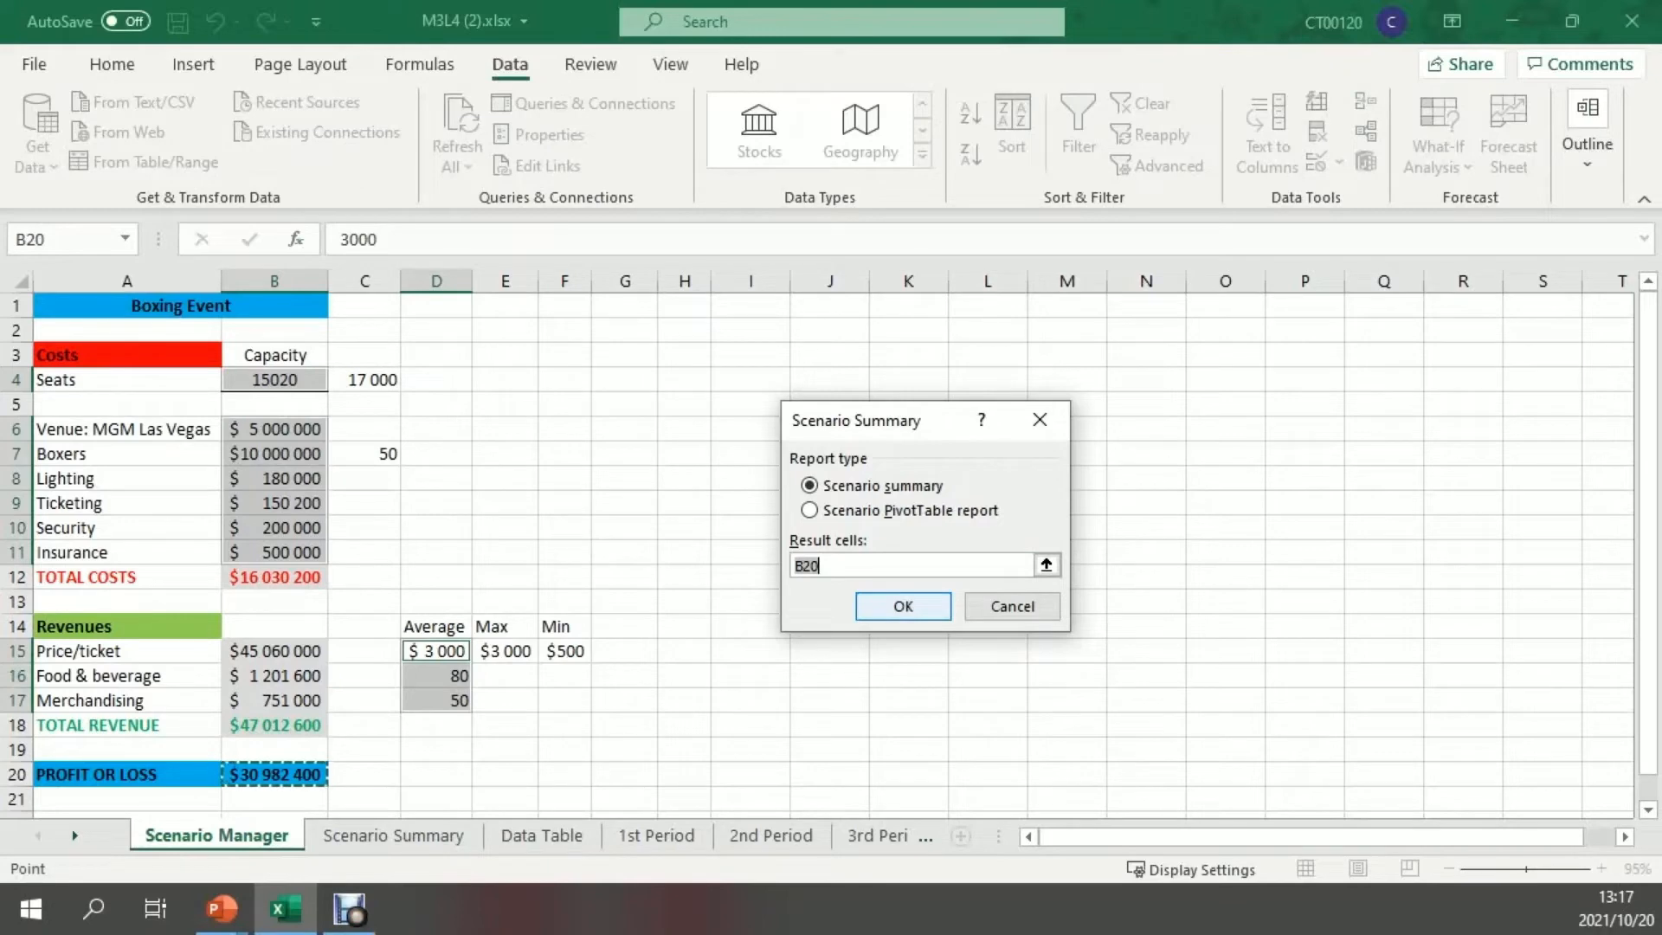
click(902, 606)
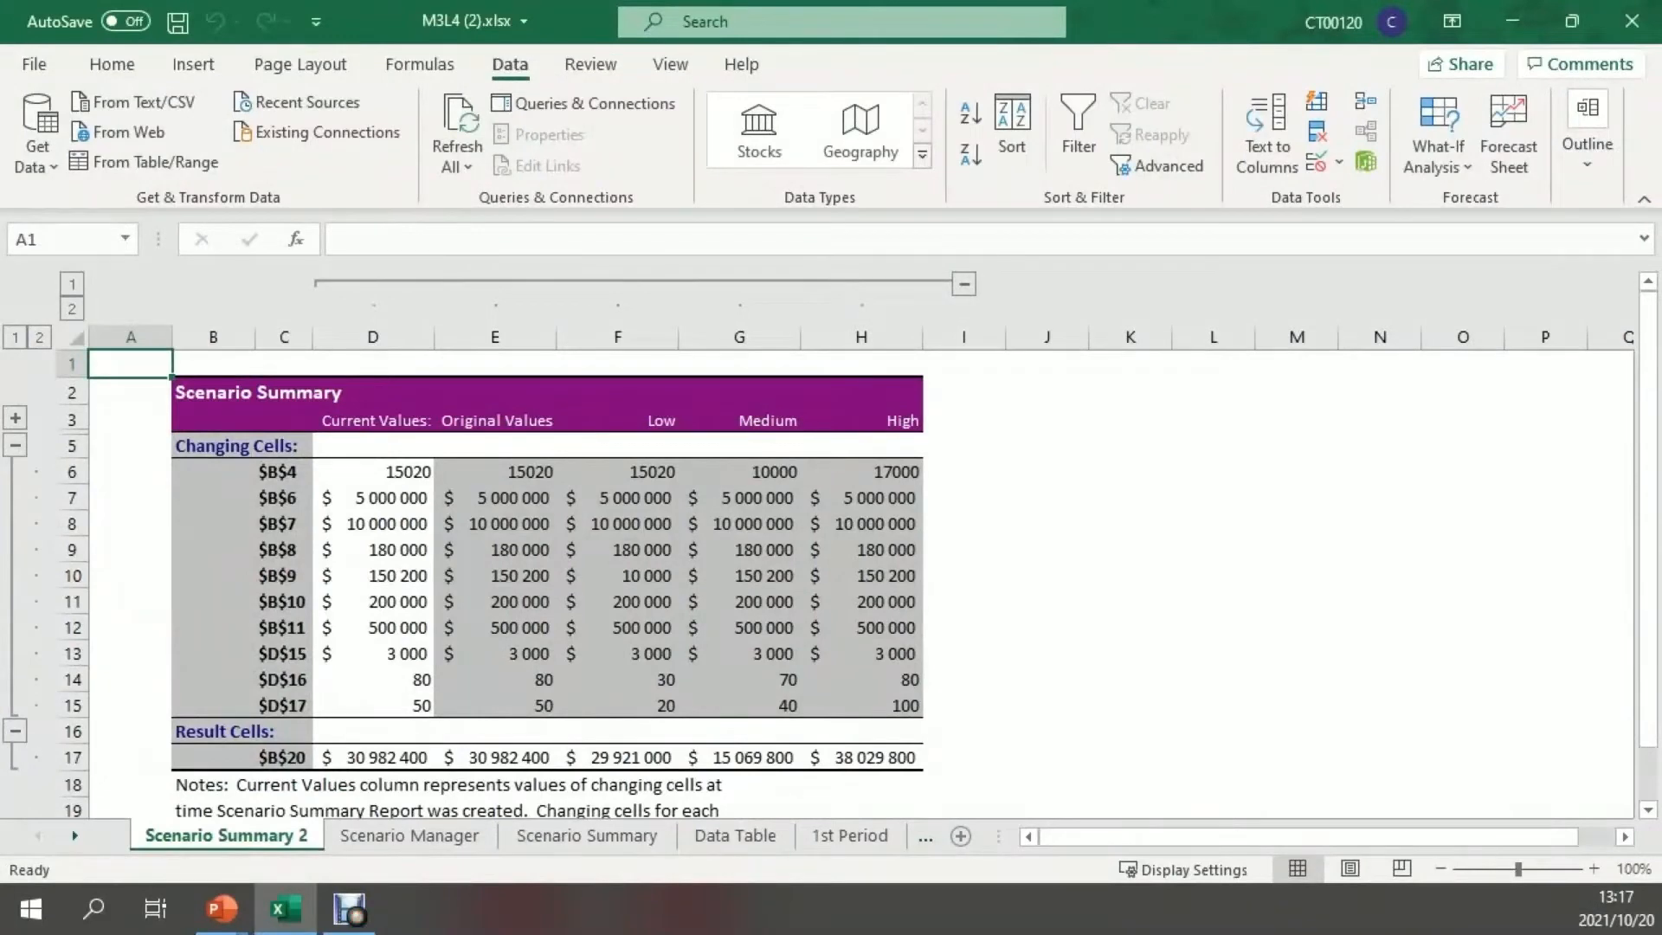
drag(1518, 869, 1507, 869)
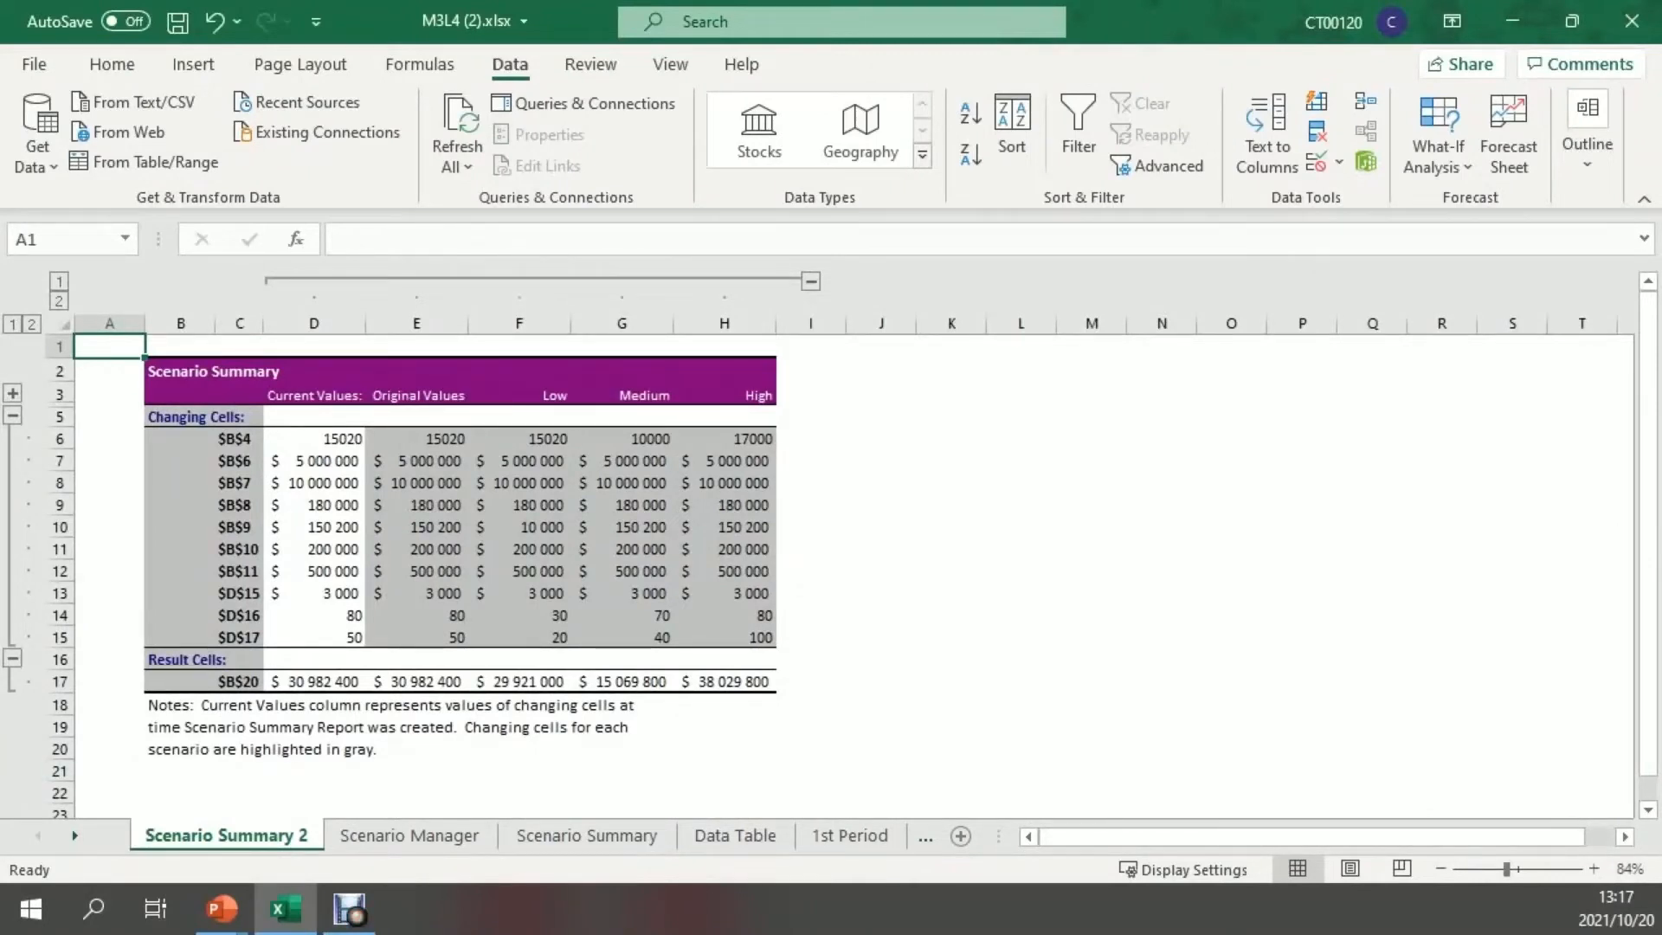
Copy the cost labels in A6:A11 of the Scenario Manager sheet for use in the summary report
click(180, 438)
click(239, 439)
click(238, 461)
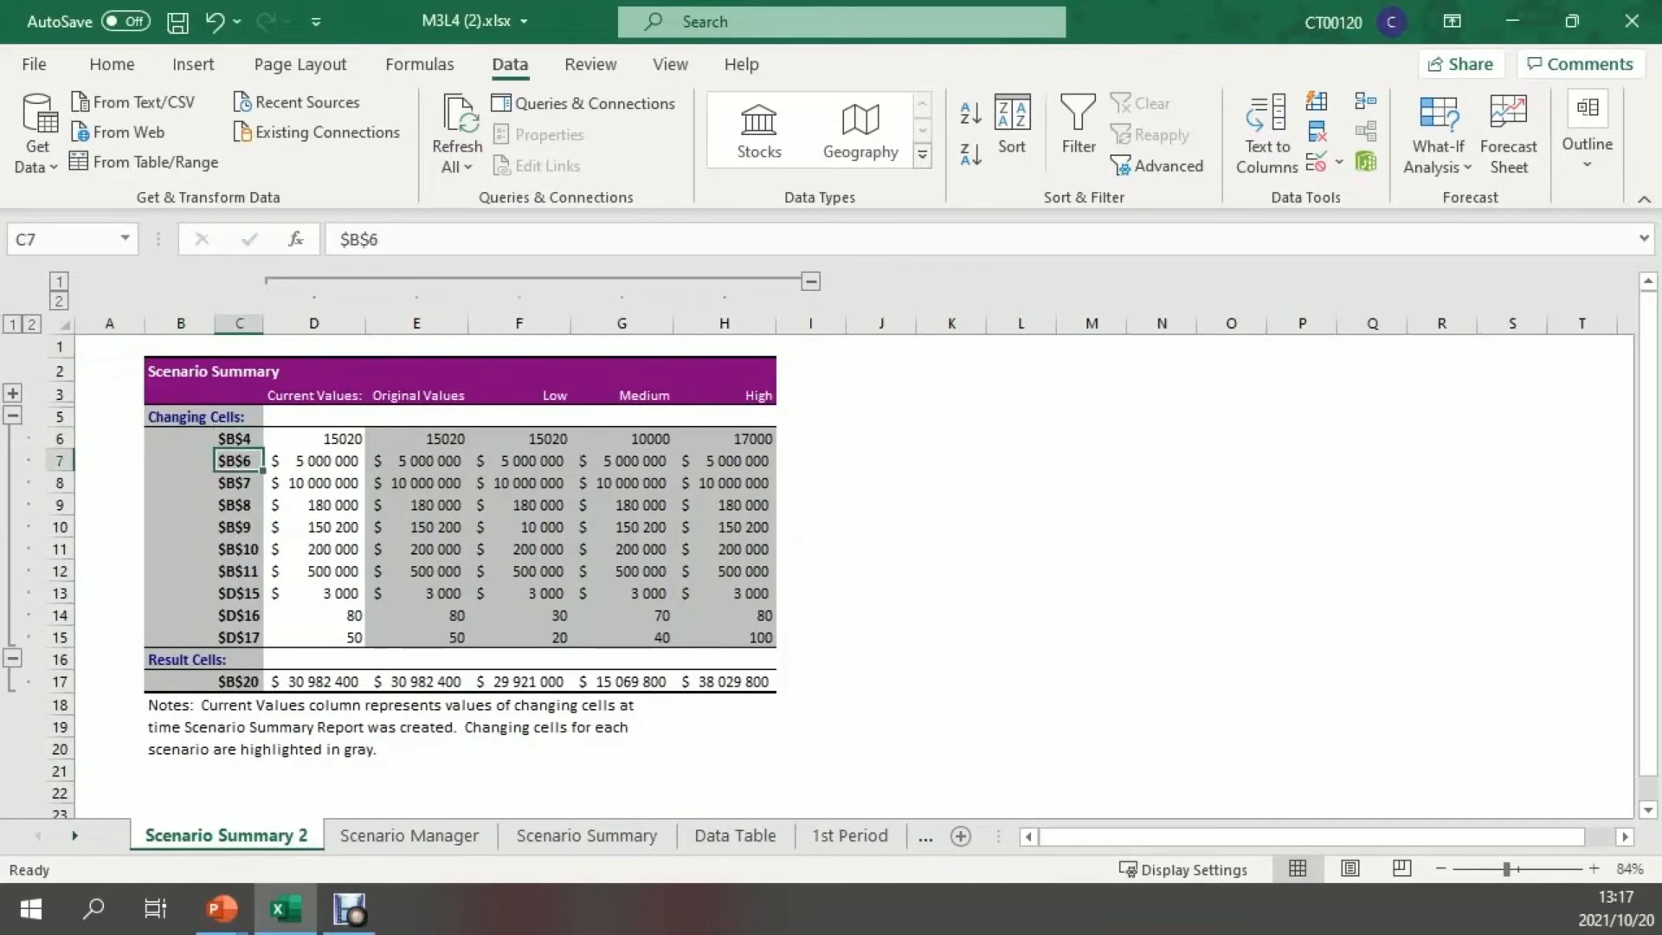
click(239, 483)
click(587, 836)
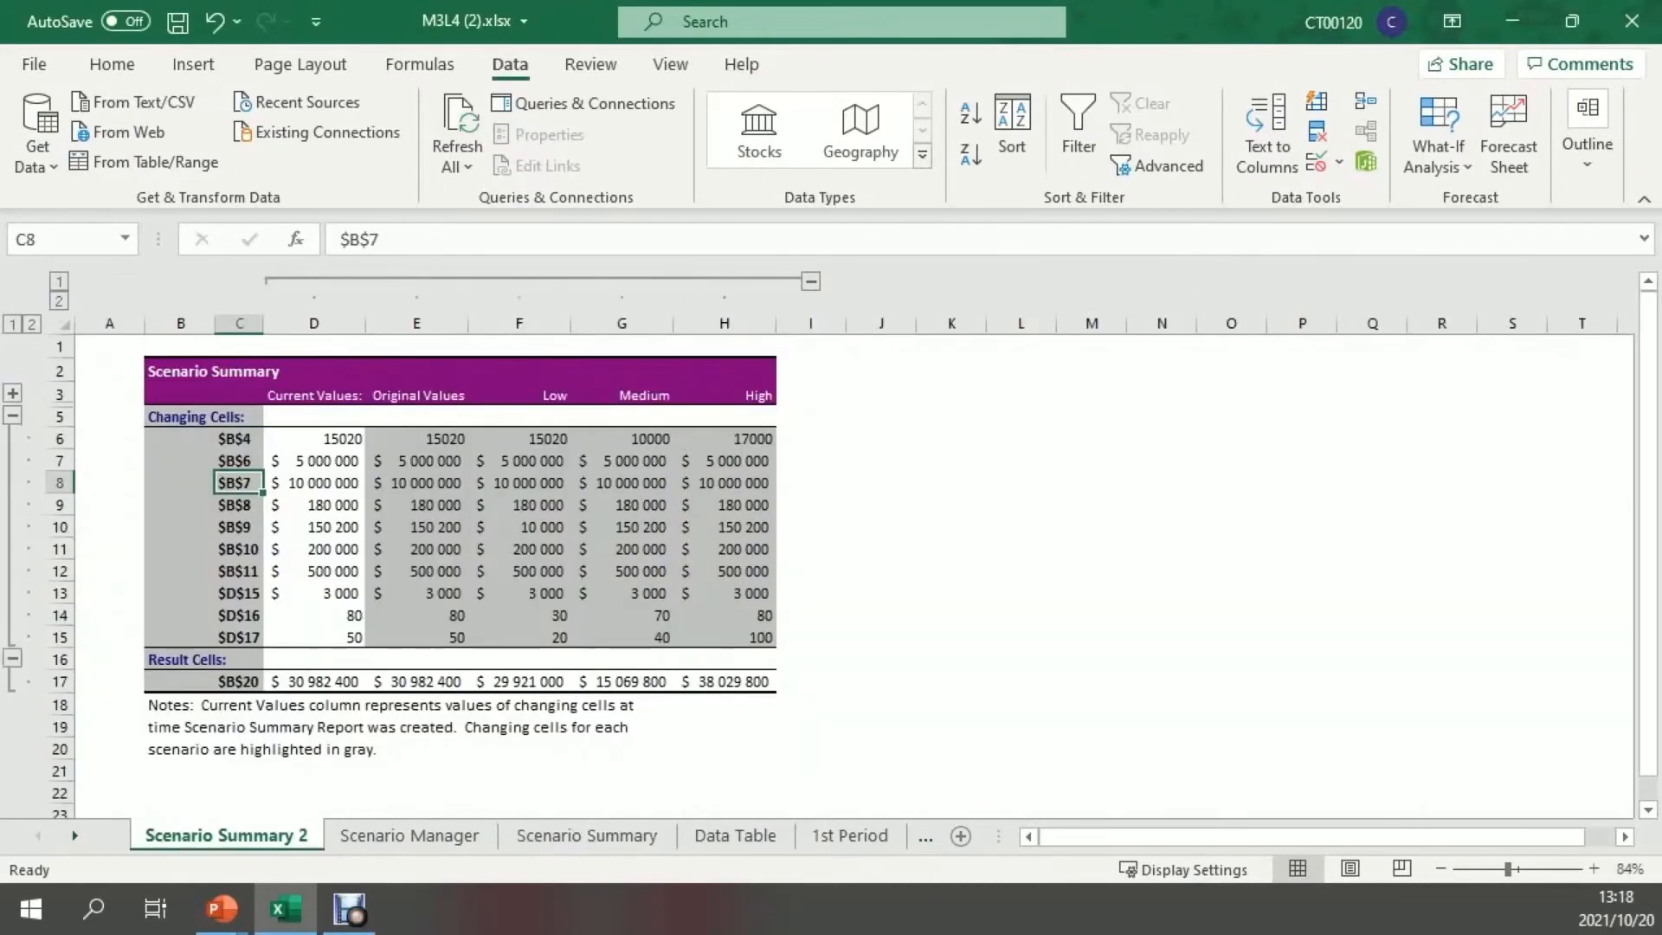
click(409, 835)
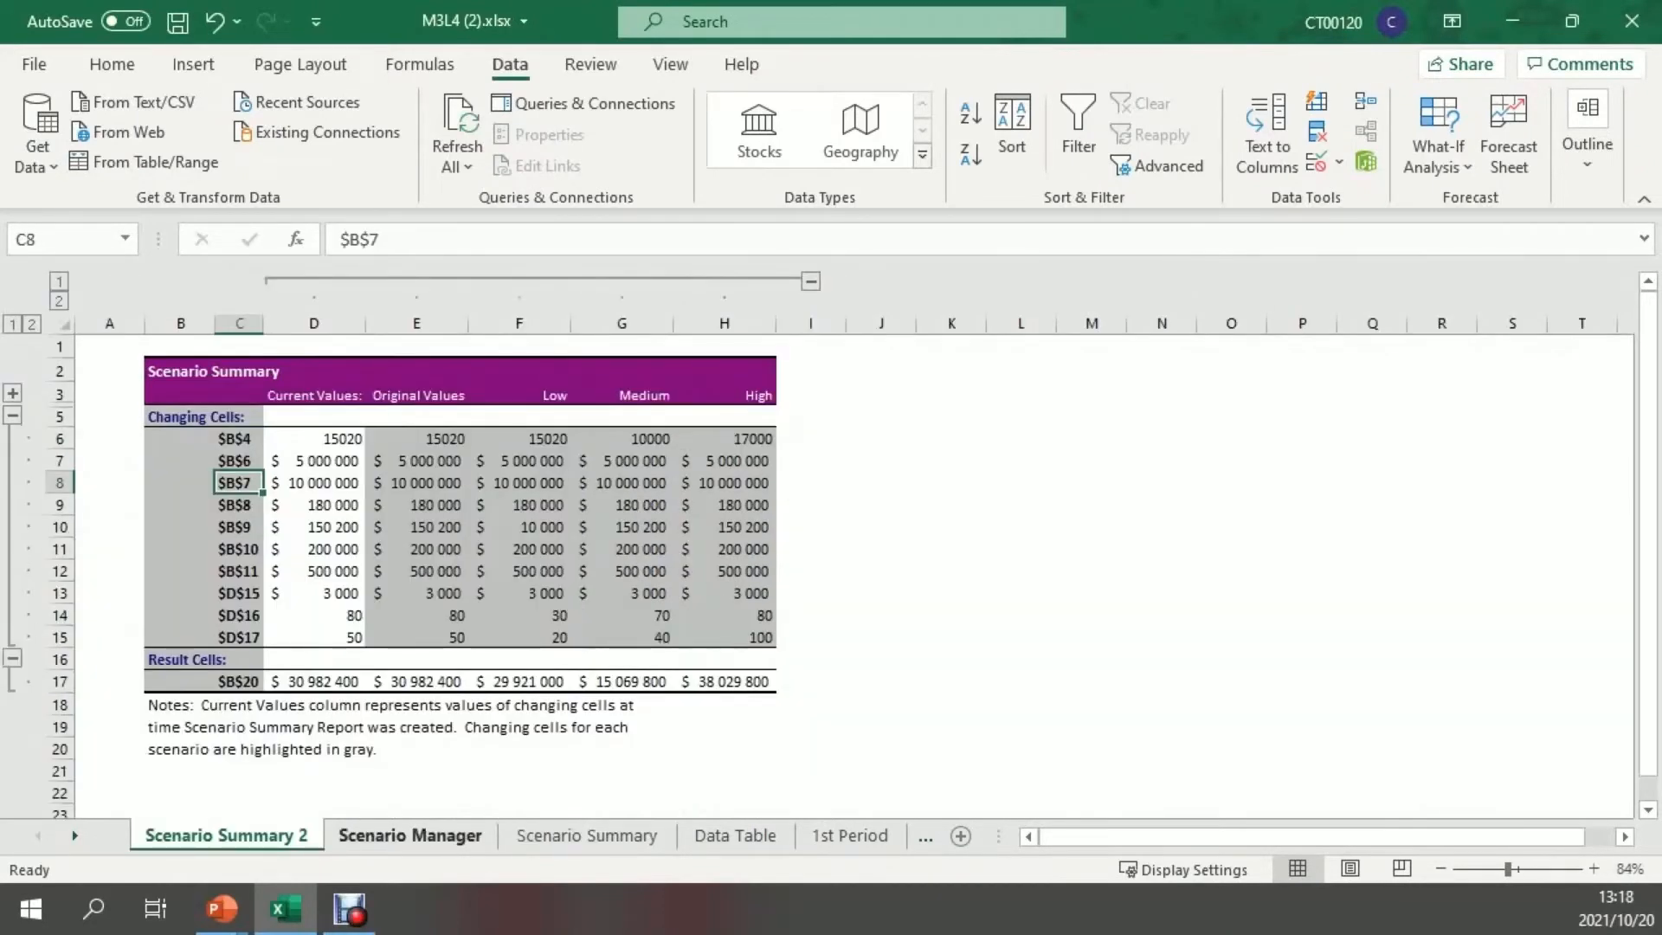
drag(147, 428, 147, 552)
right_click(159, 537)
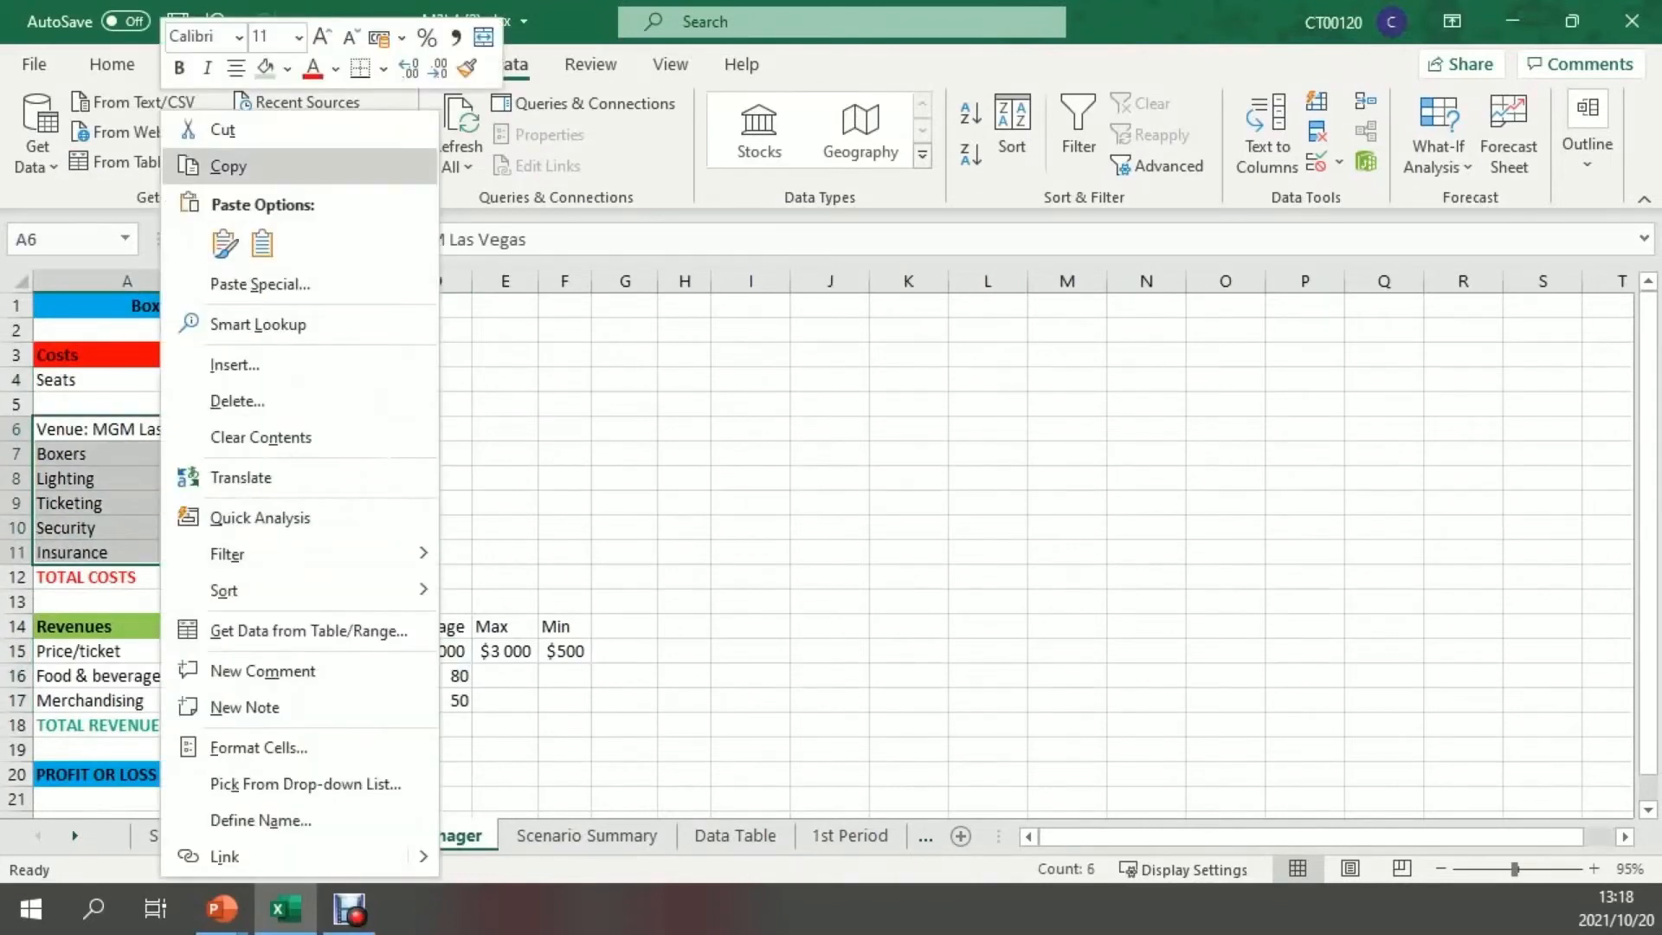
click(227, 166)
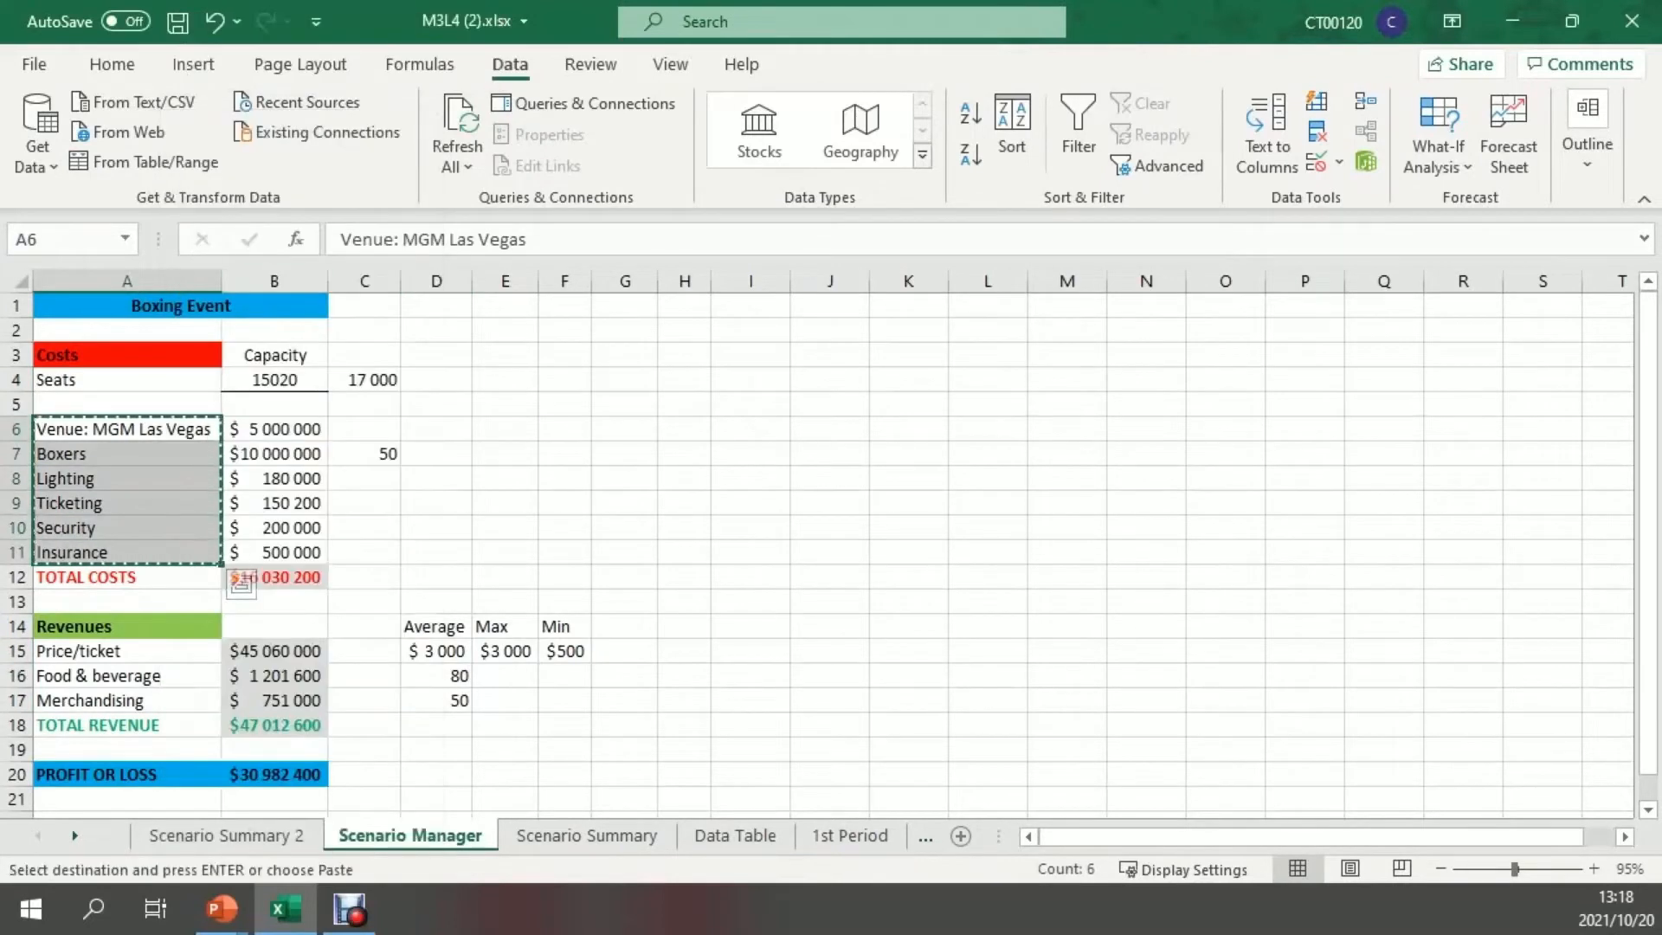
Paste the copied labels as values starting at C6 of Scenario Summary 2 and collapse the Changing Cells rows
click(226, 835)
click(227, 439)
right_click(225, 439)
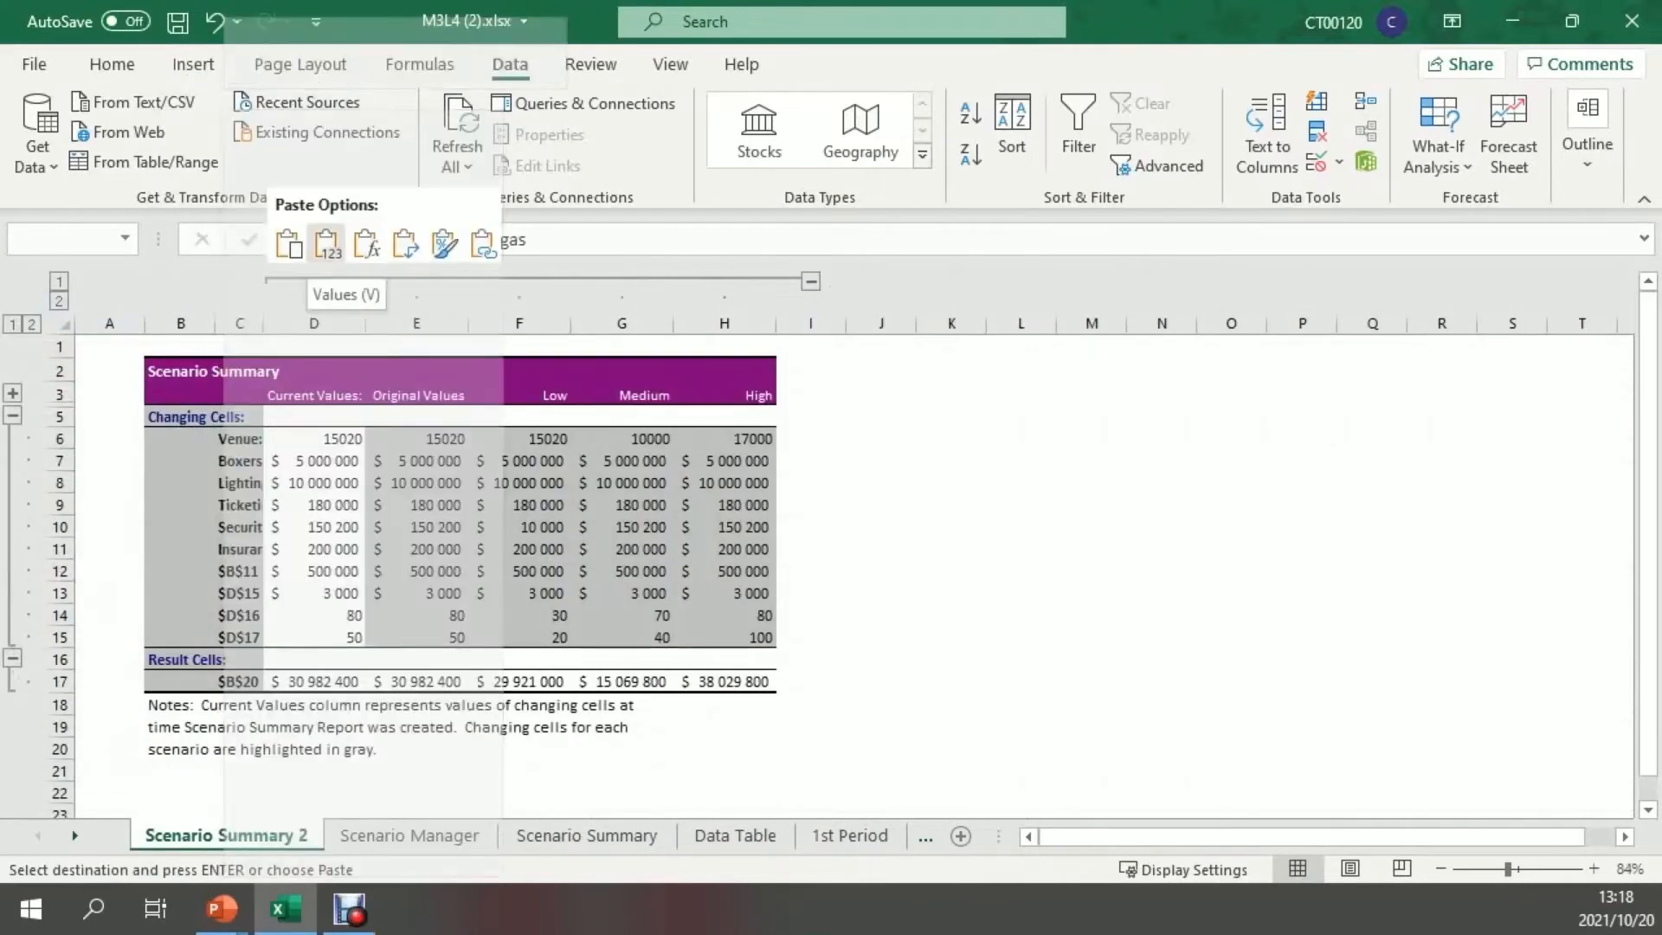
click(880, 548)
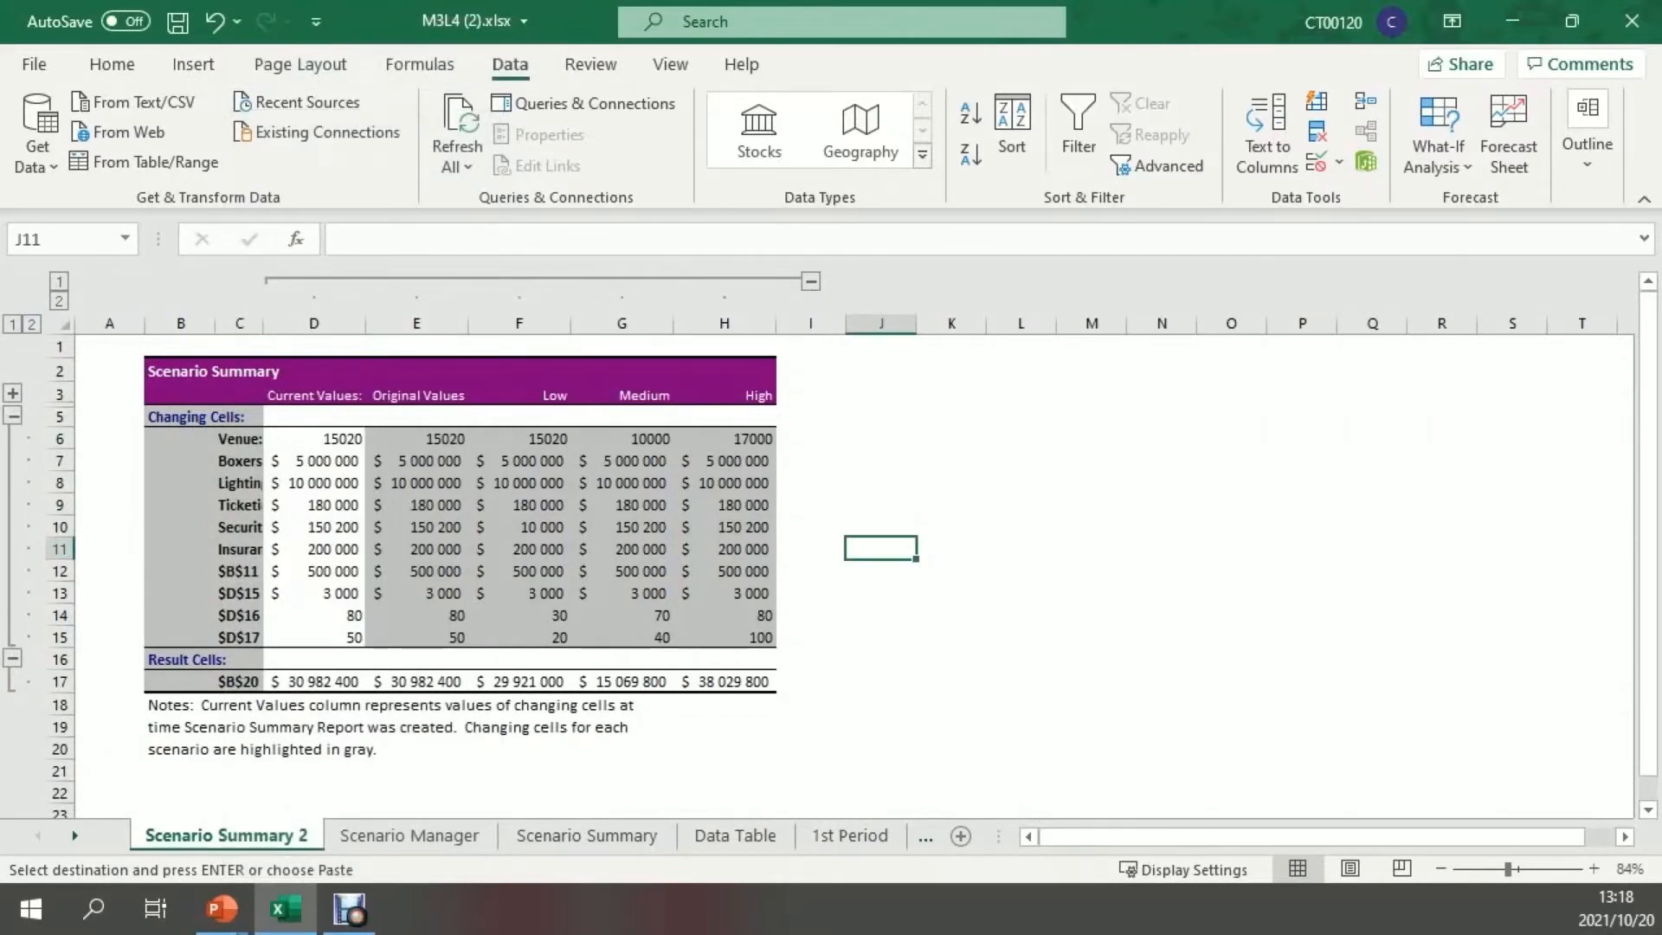
click(13, 415)
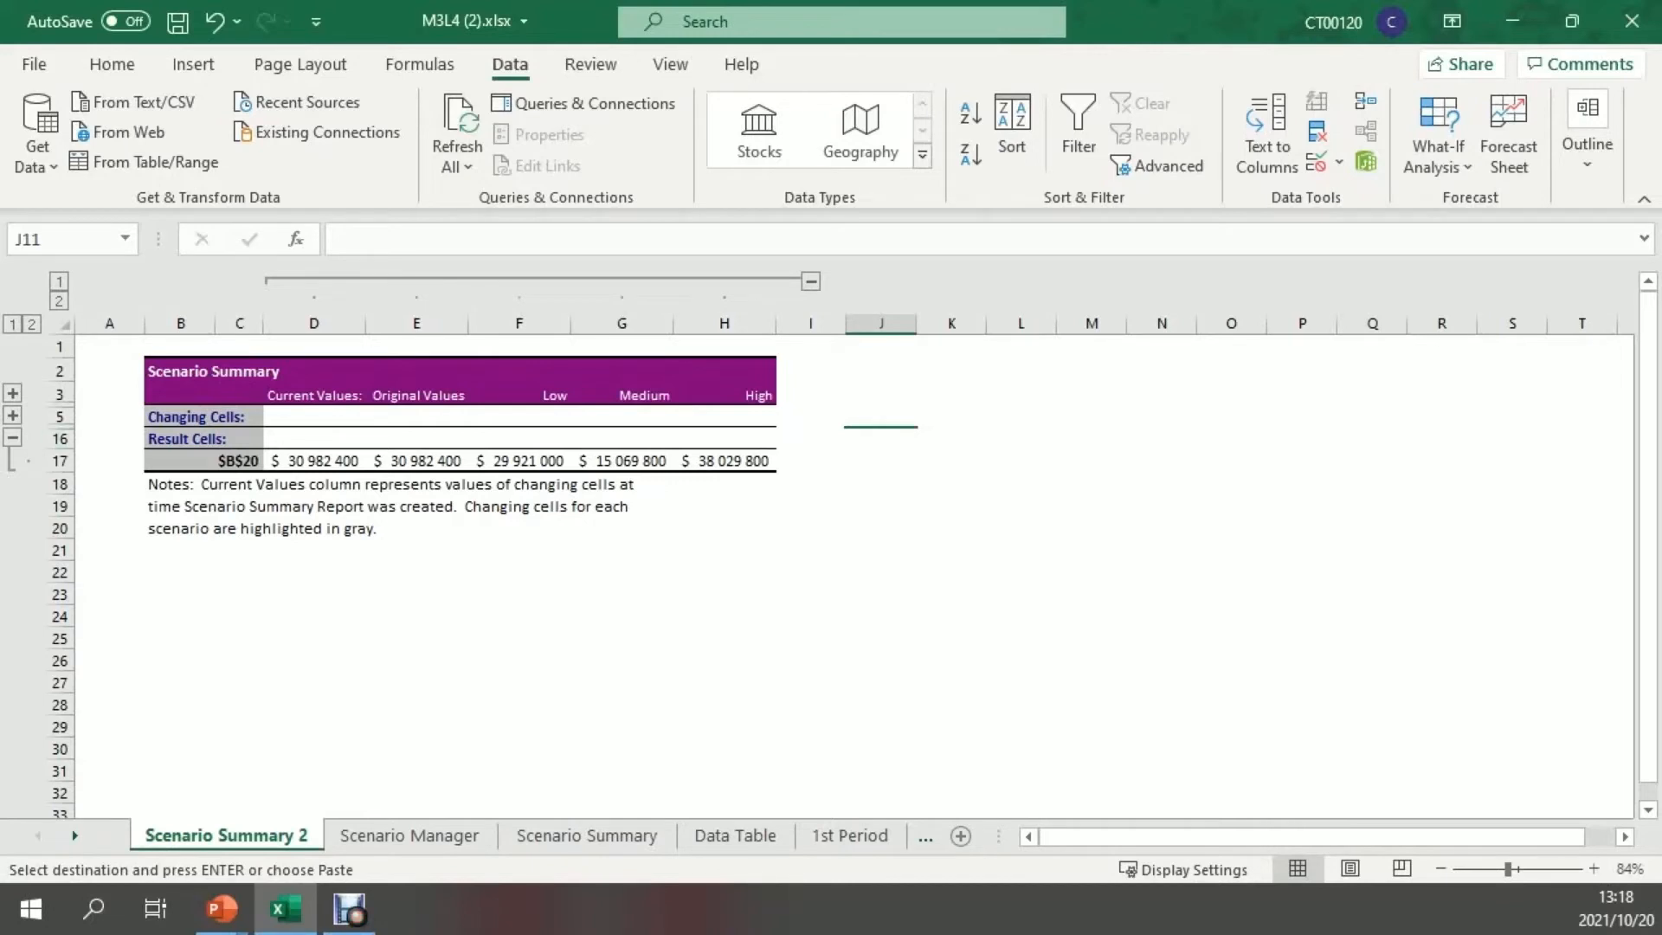
Return to the Scenario Manager sheet, clear the pending copy selection and open the list of saved what-if scenarios
click(410, 836)
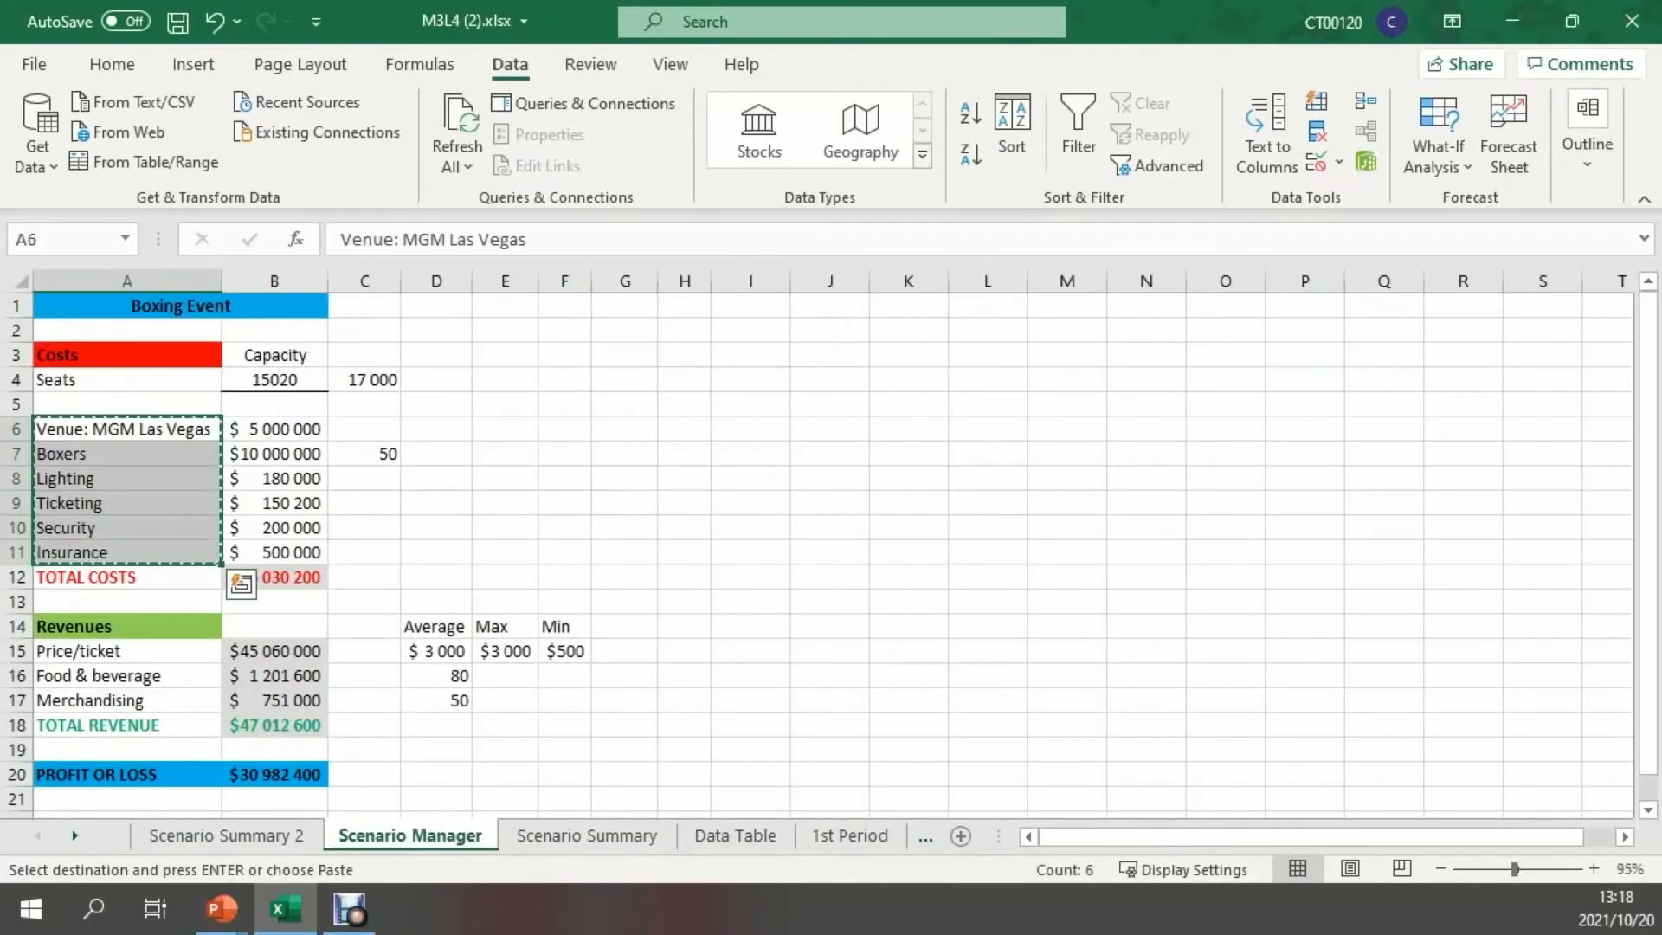
click(1067, 380)
key(Escape)
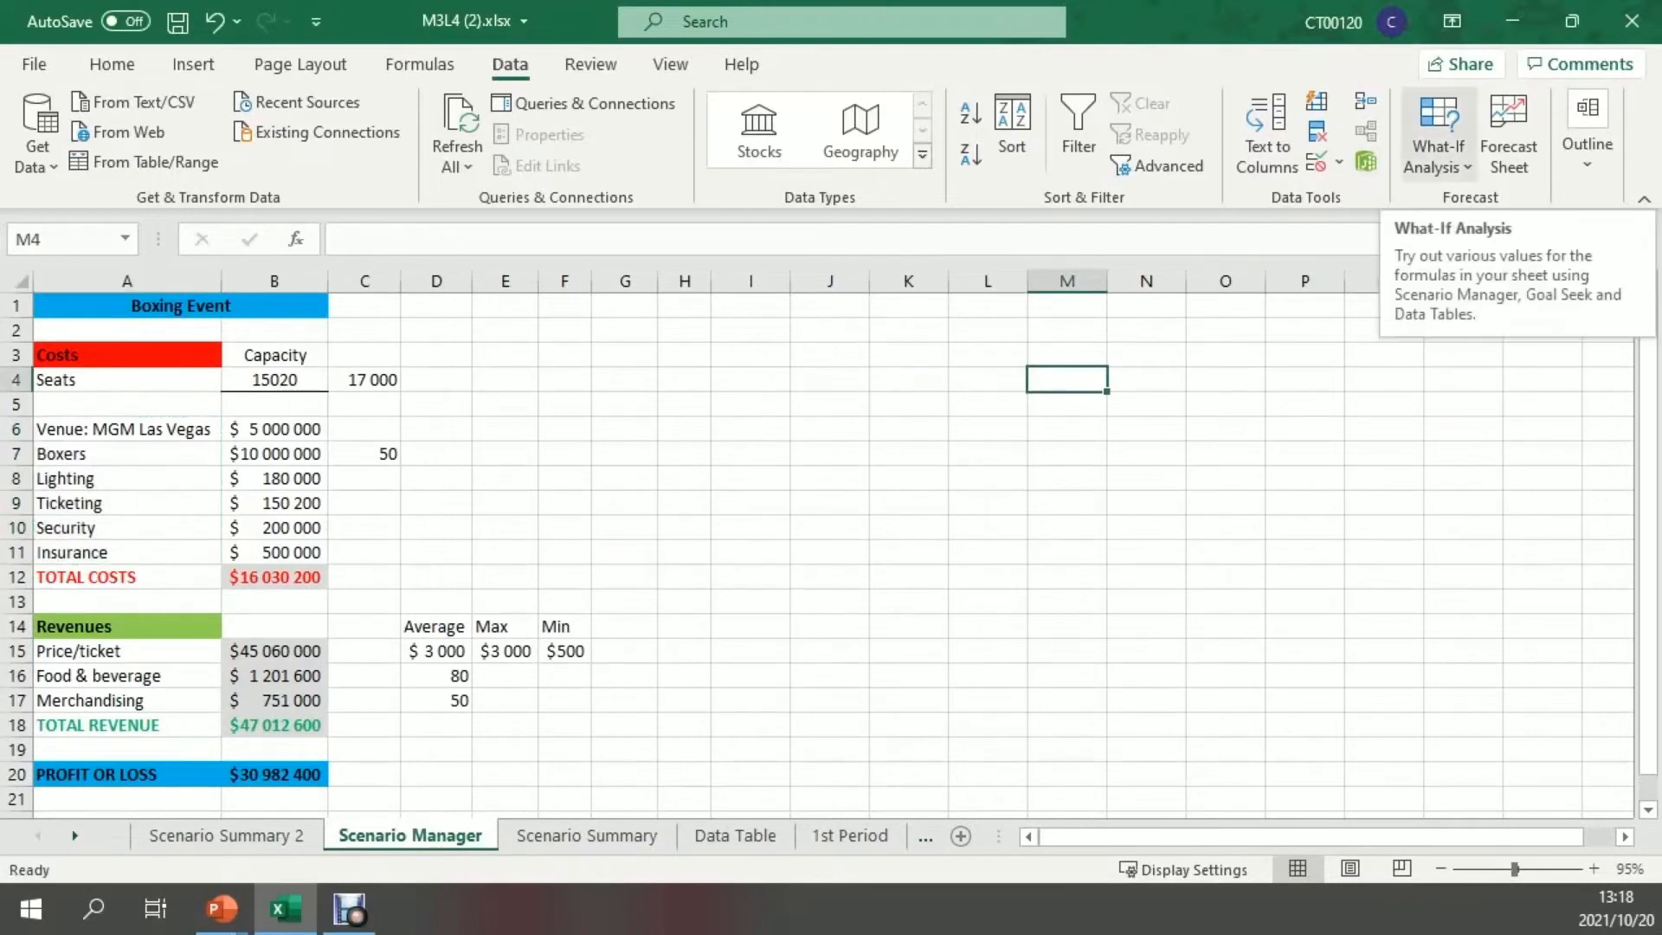
click(1439, 139)
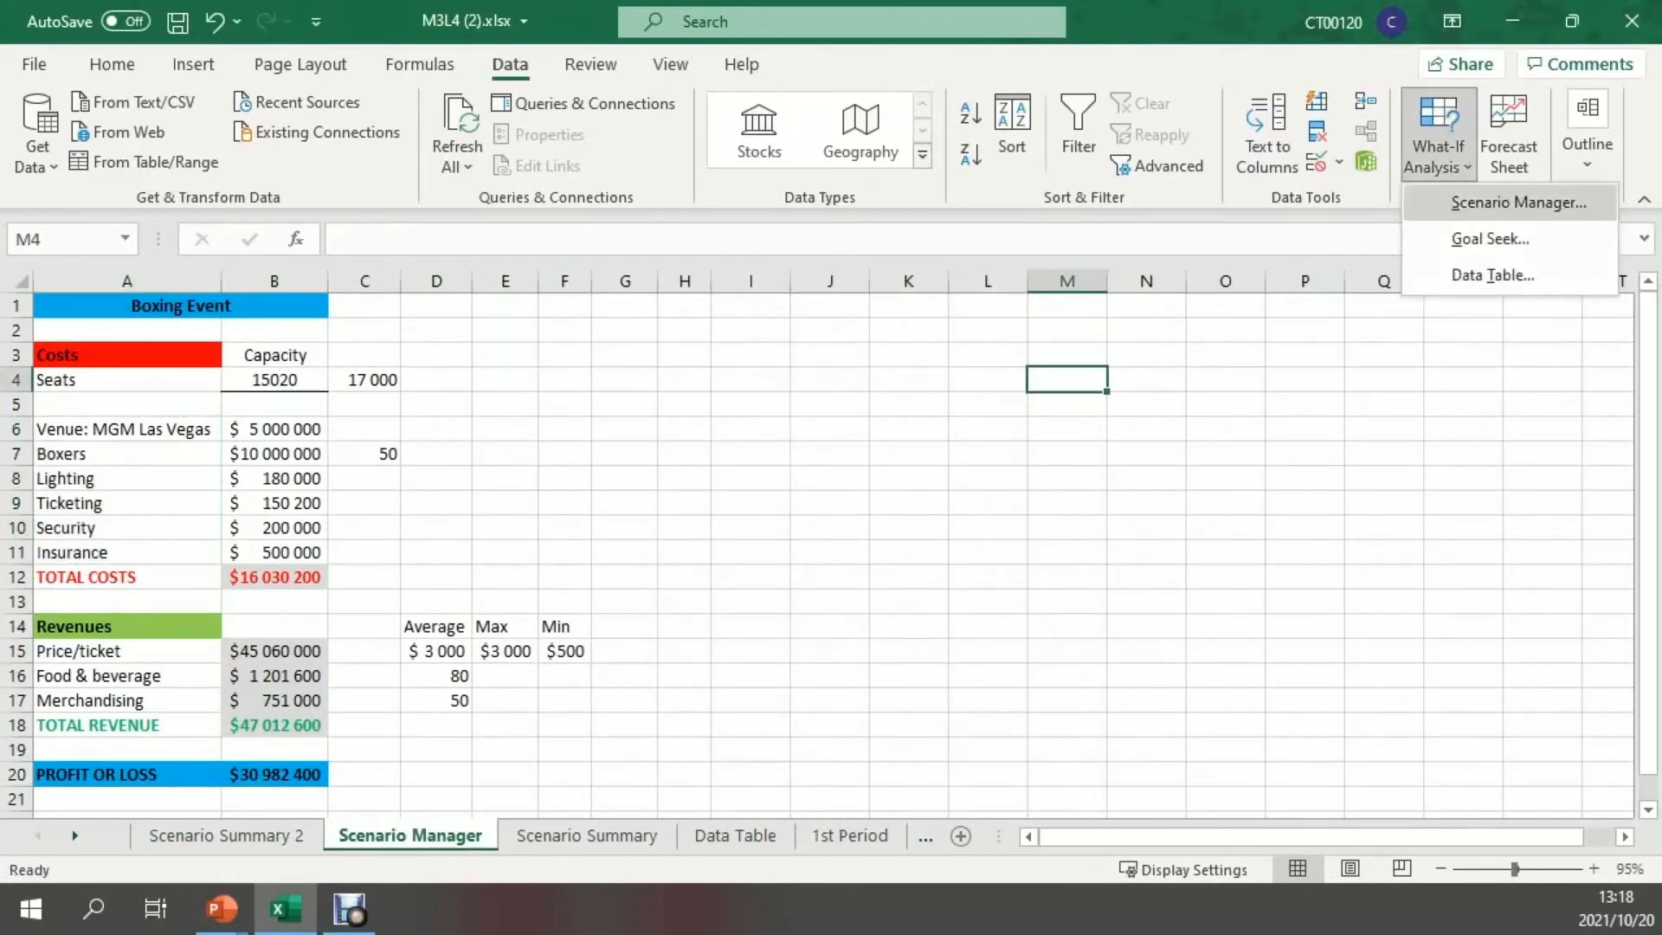
click(1510, 204)
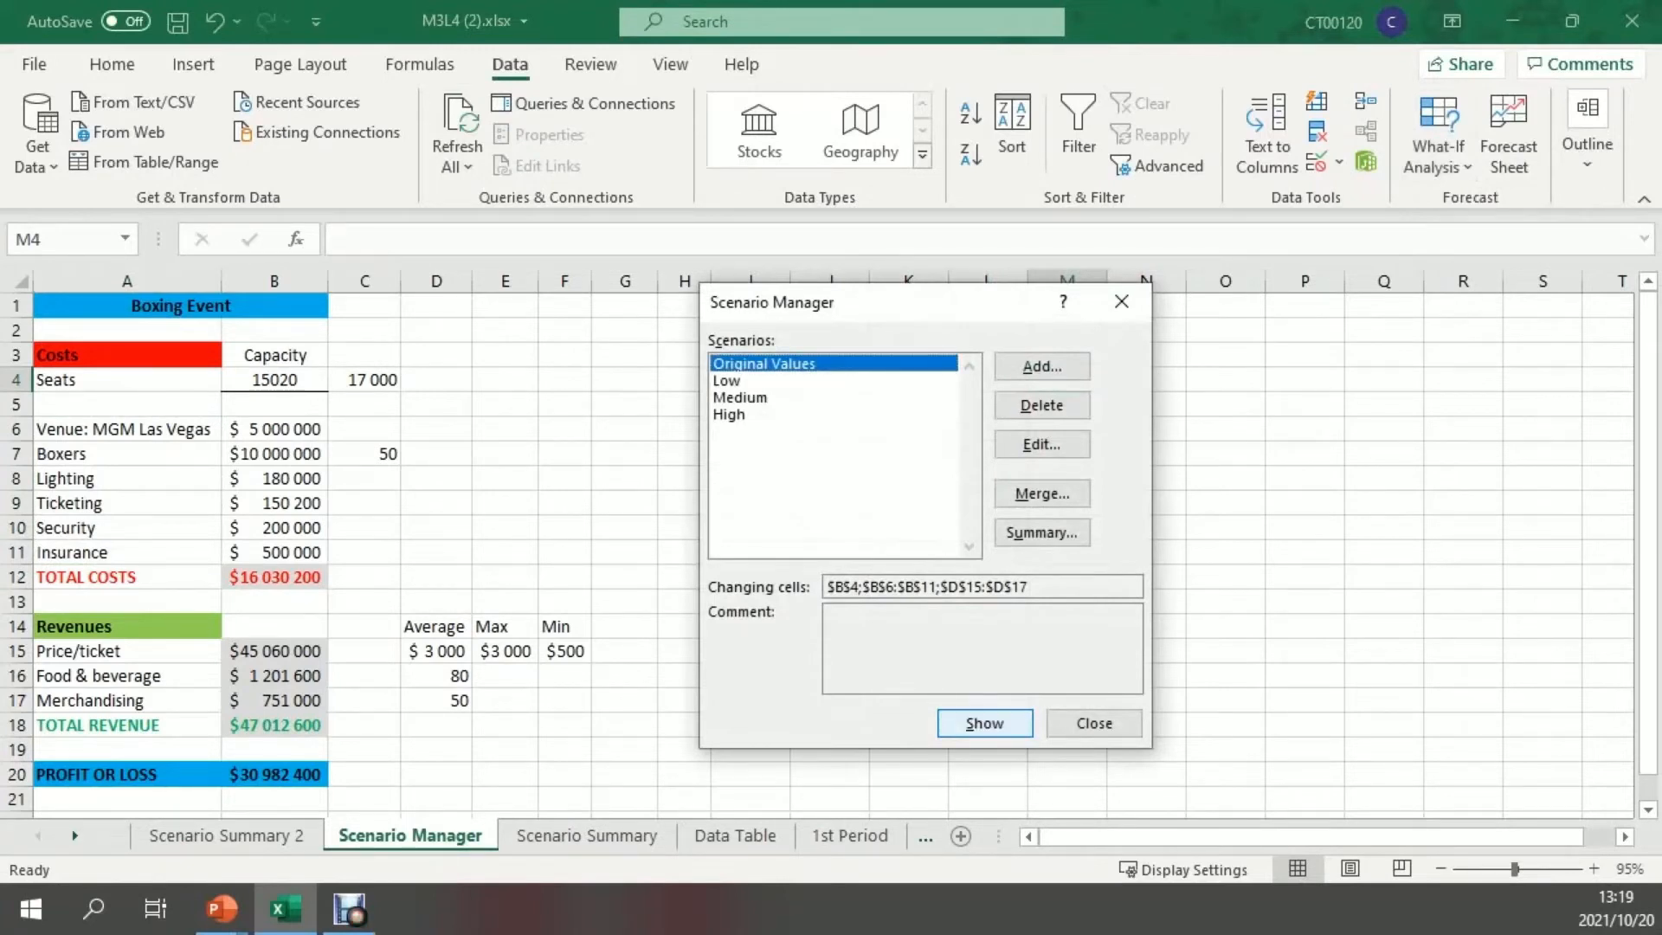
Show the Low, Medium and High scenarios in turn on the budget and close the Scenario Manager with High applied
click(985, 723)
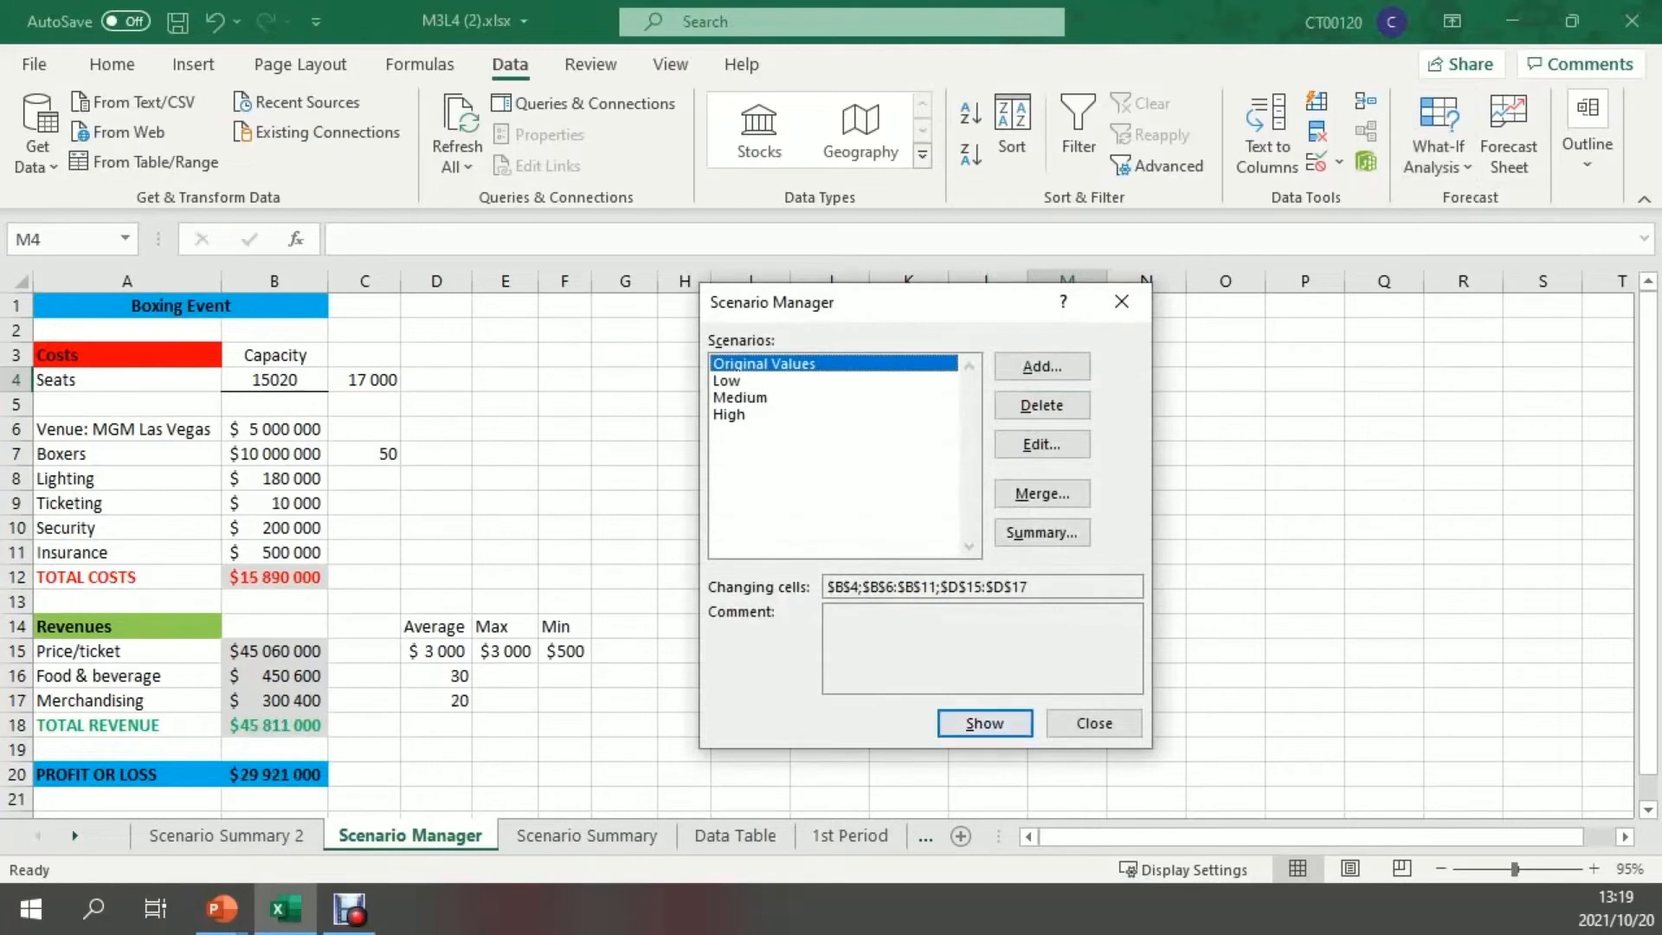
click(727, 381)
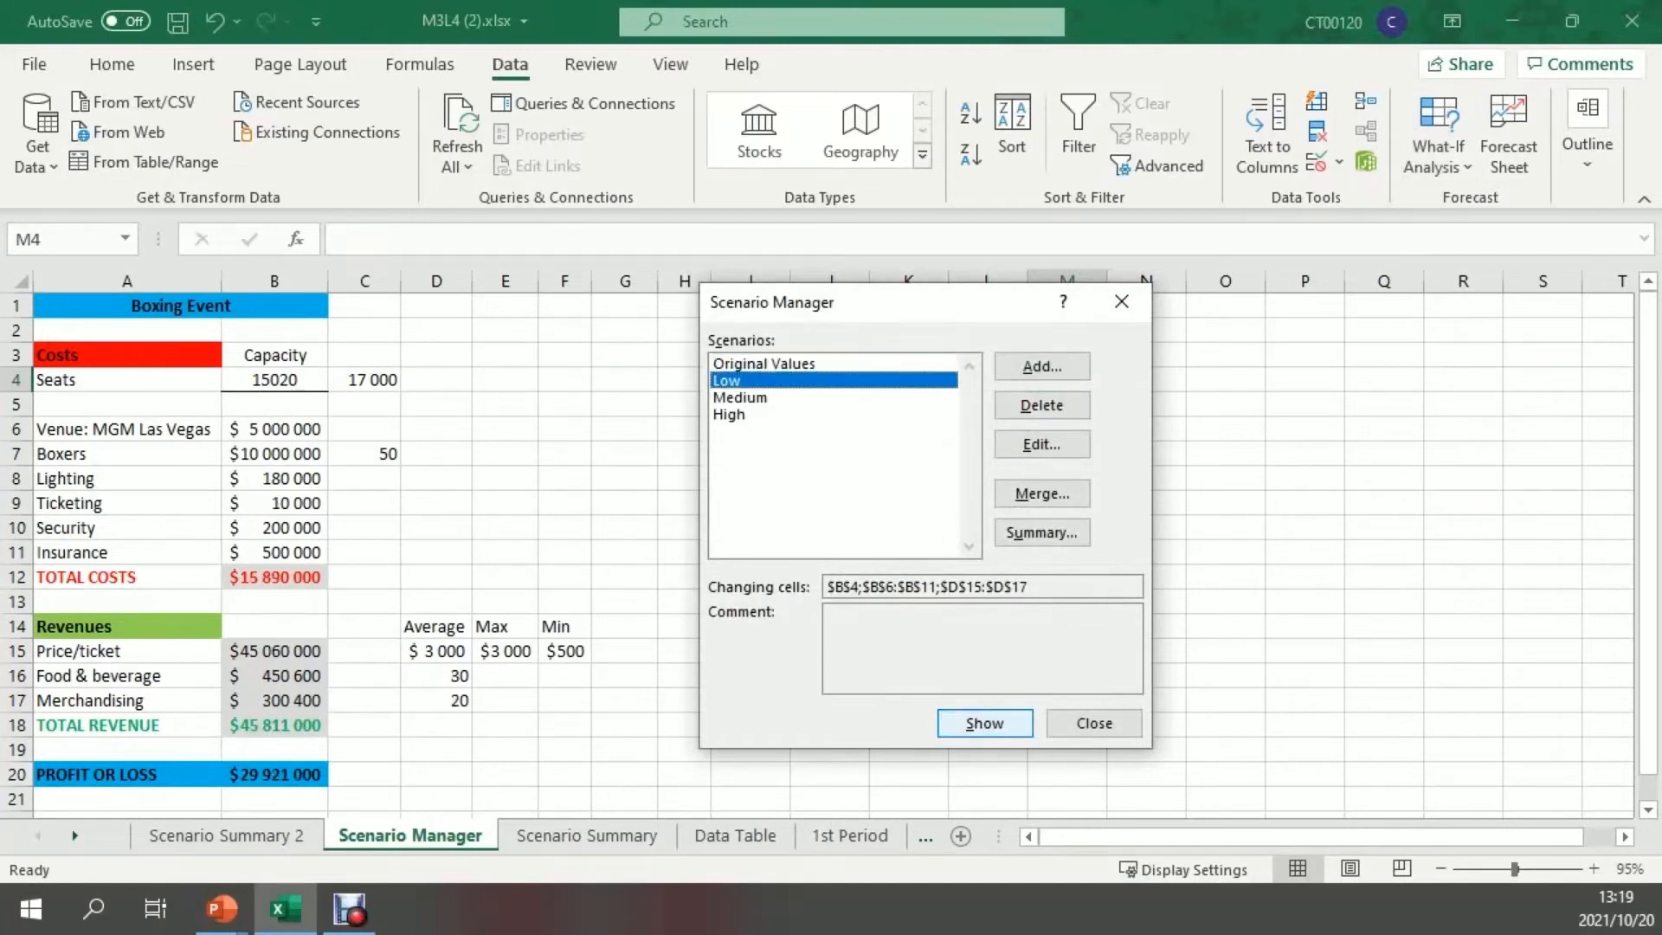
click(741, 398)
click(985, 724)
click(729, 415)
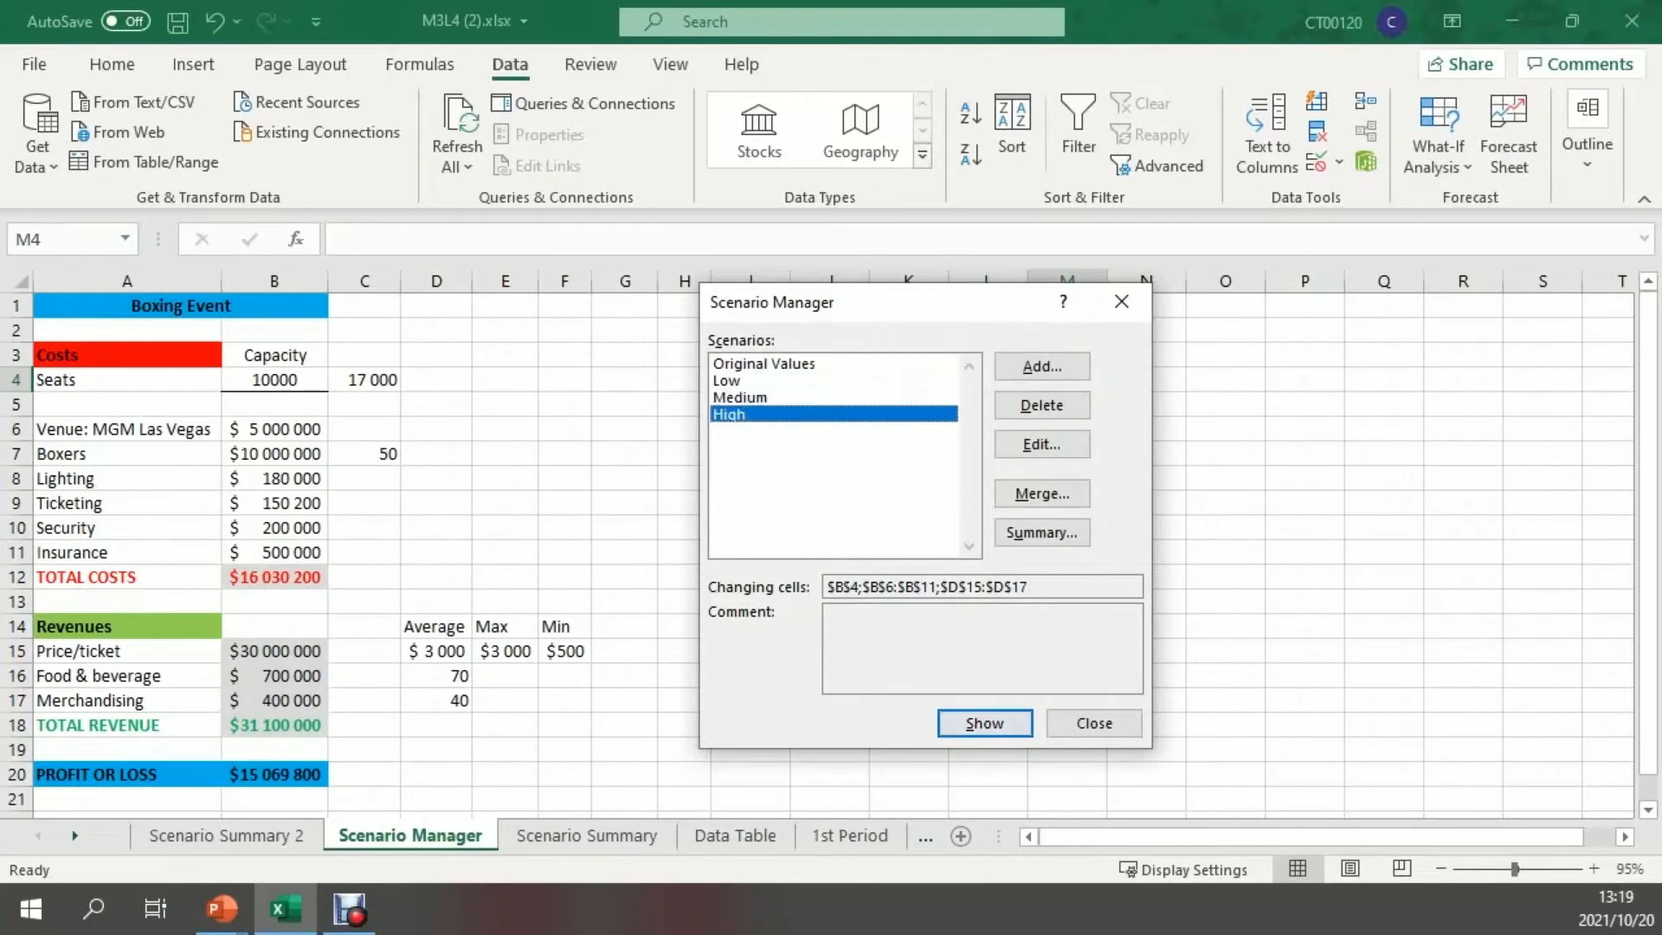
click(985, 723)
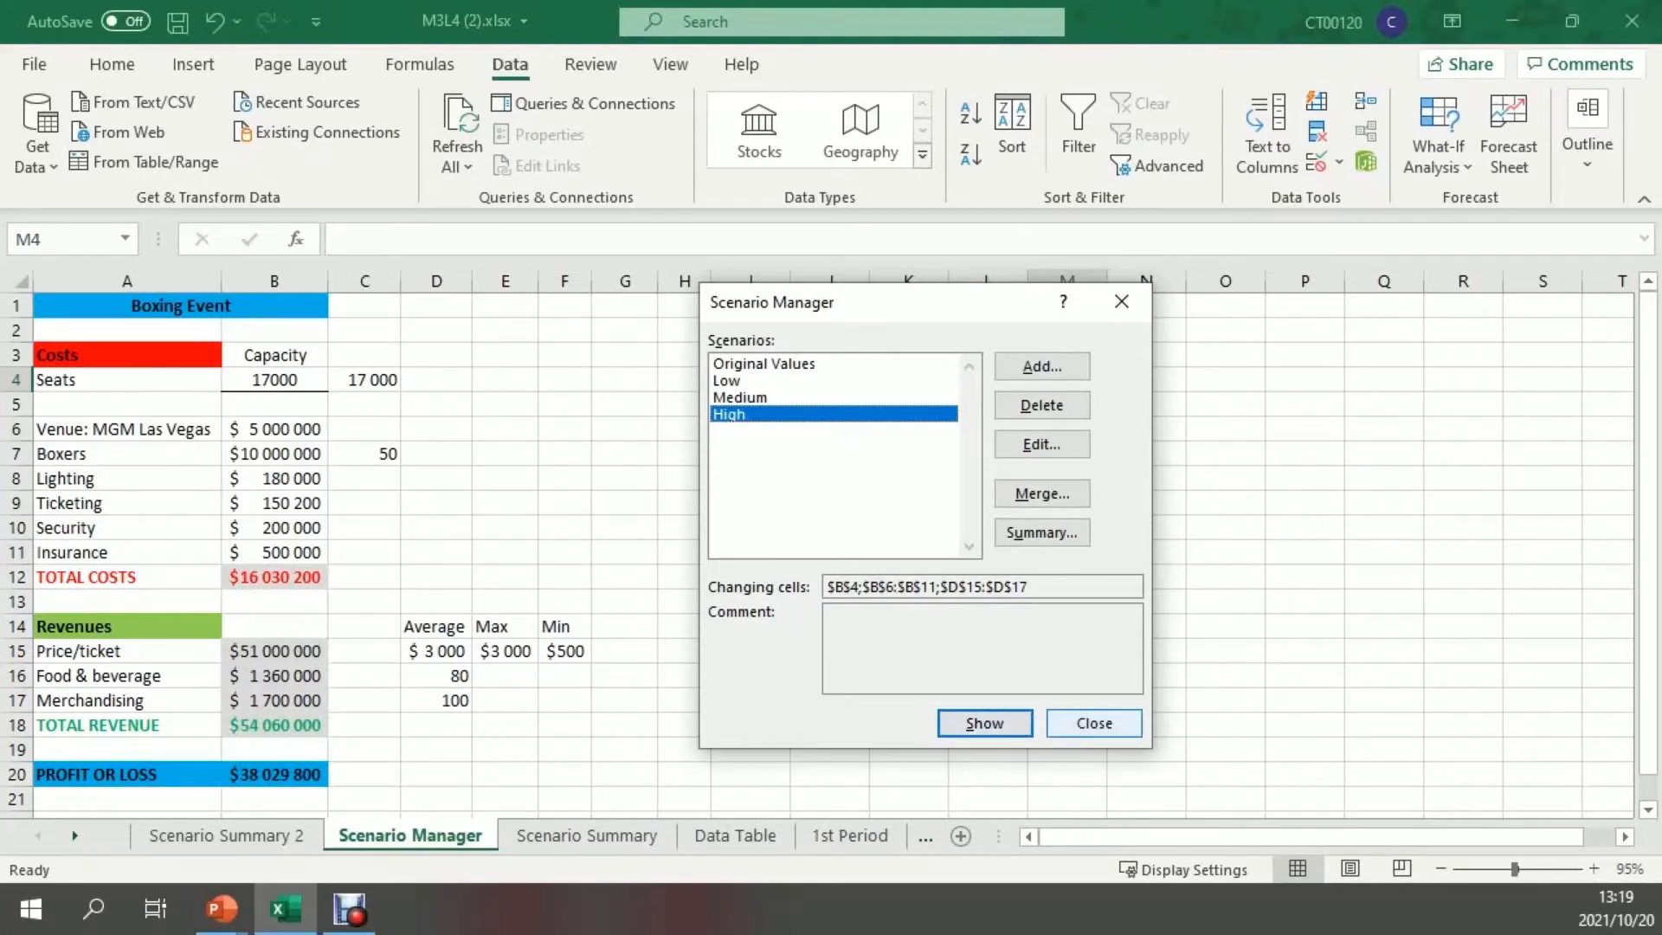
click(1094, 723)
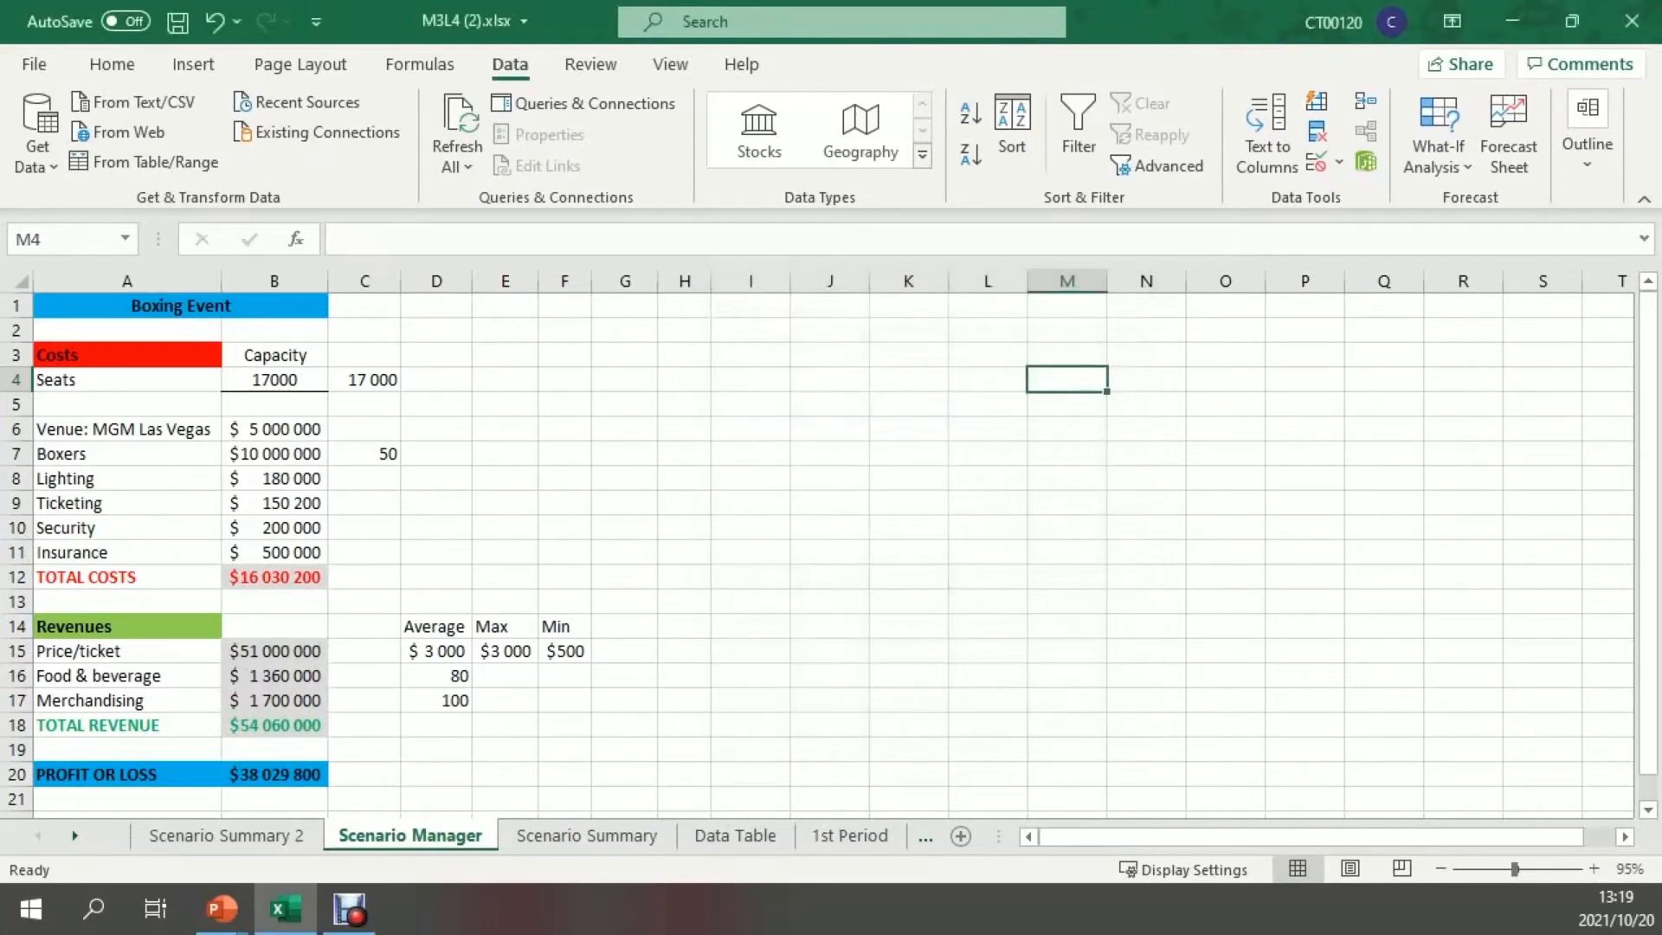
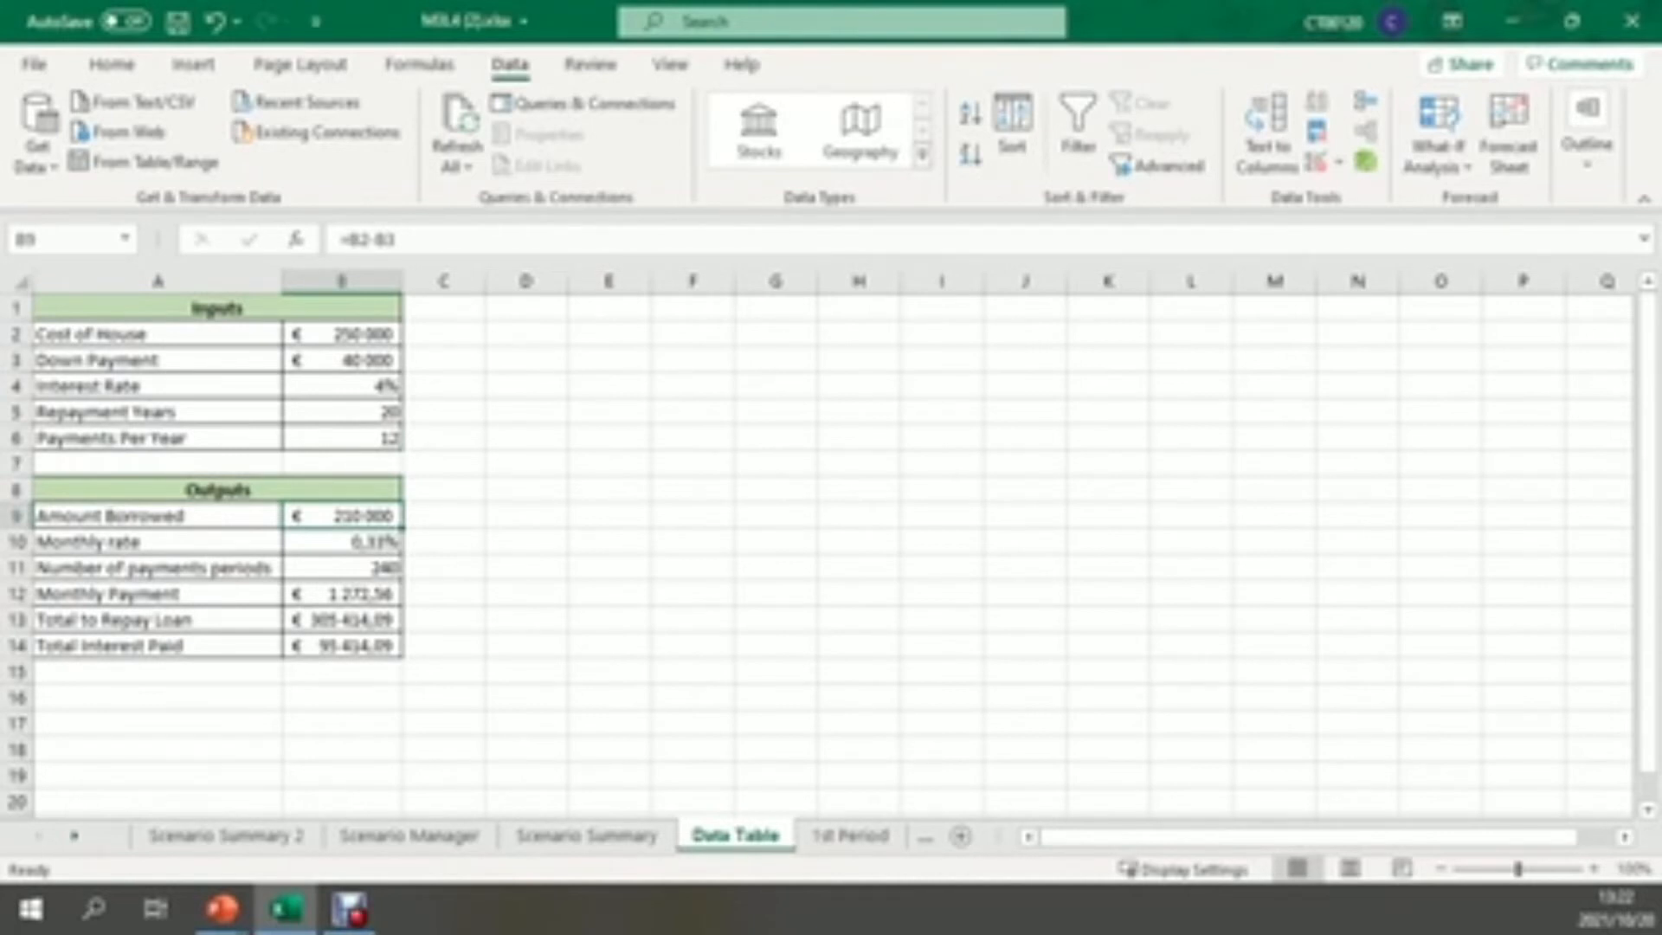
Examine the formulas behind the loan outputs in B10:B14 of the Data Table sheet, from monthly rate to total interest paid
click(342, 542)
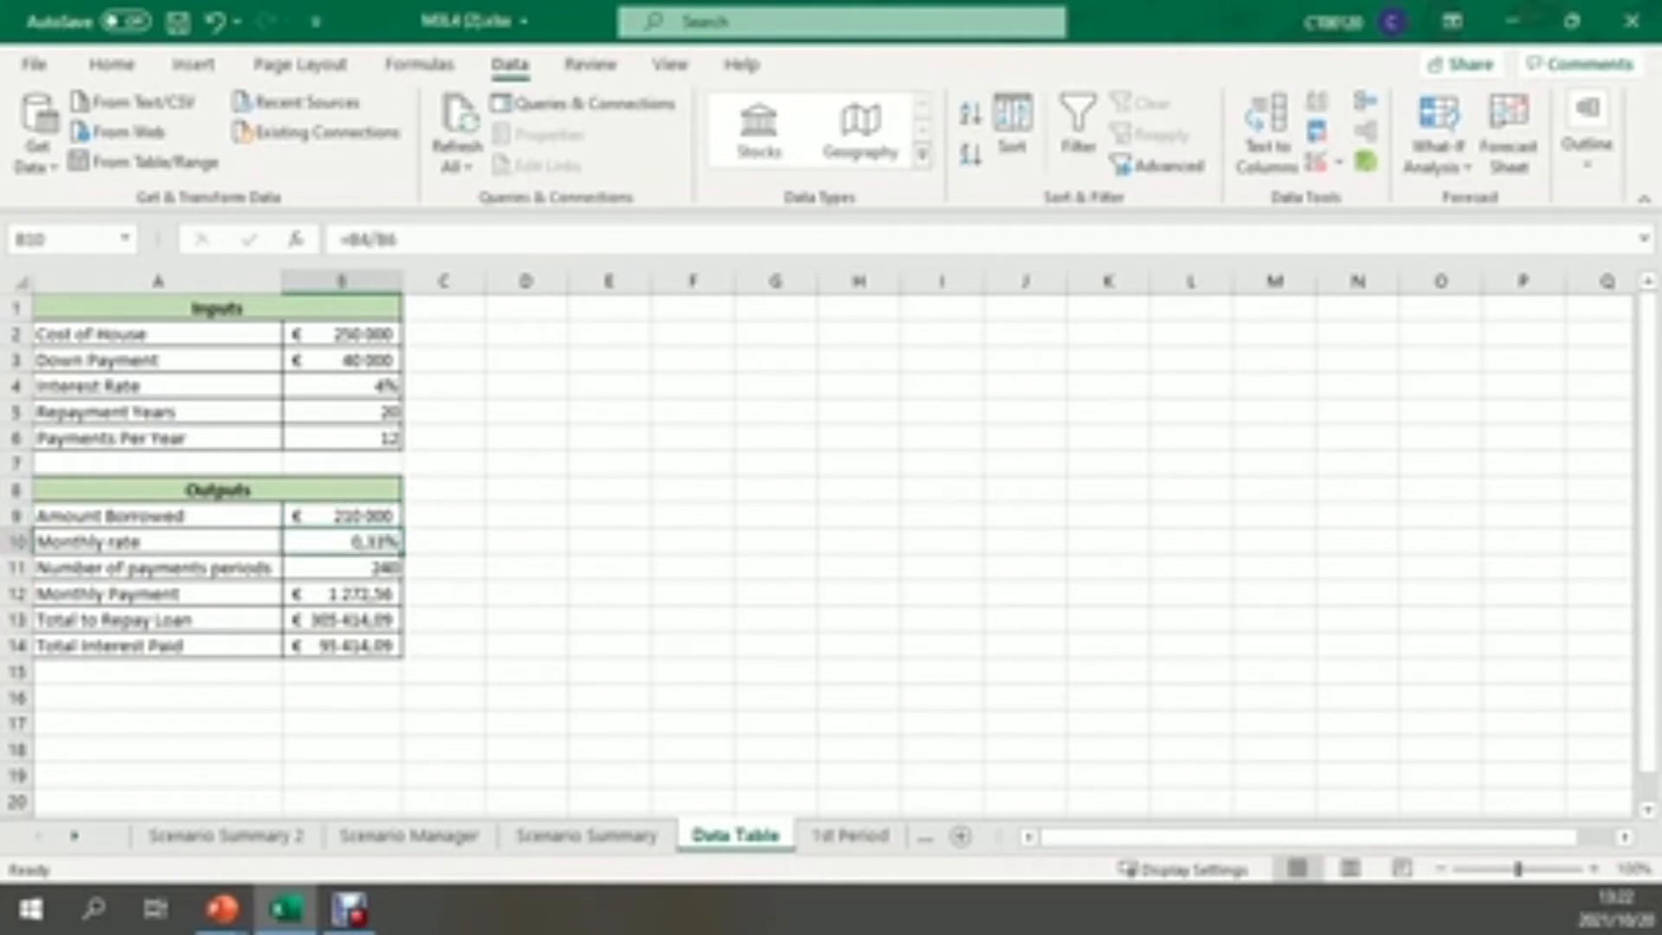
click(341, 568)
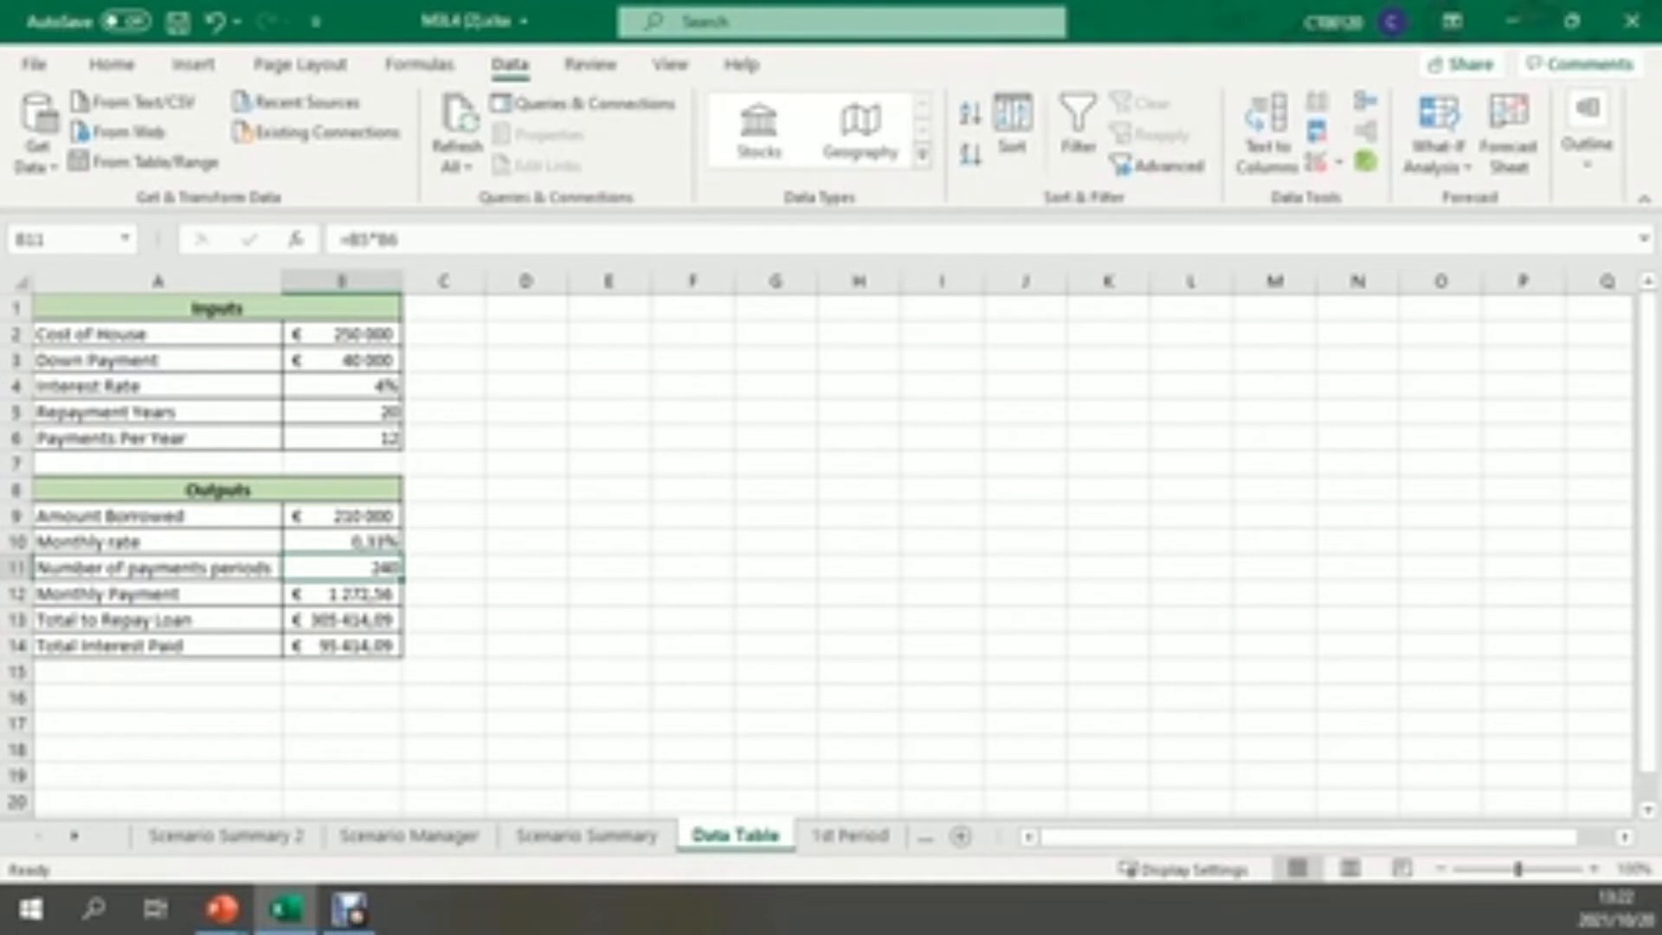
click(342, 594)
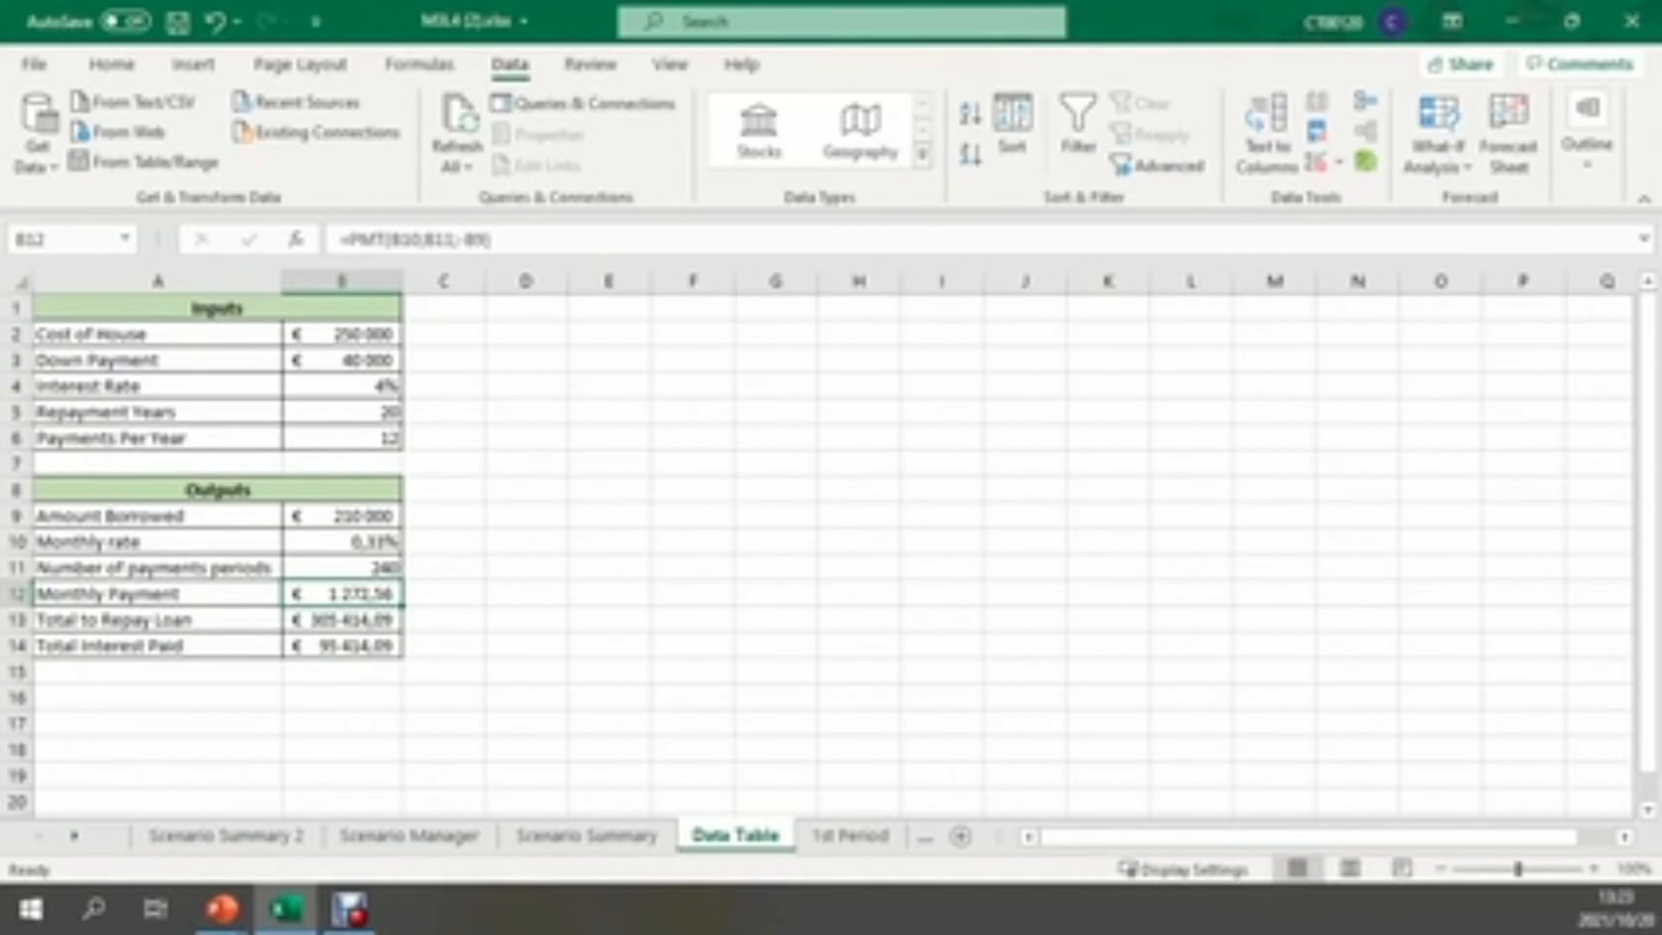
click(342, 568)
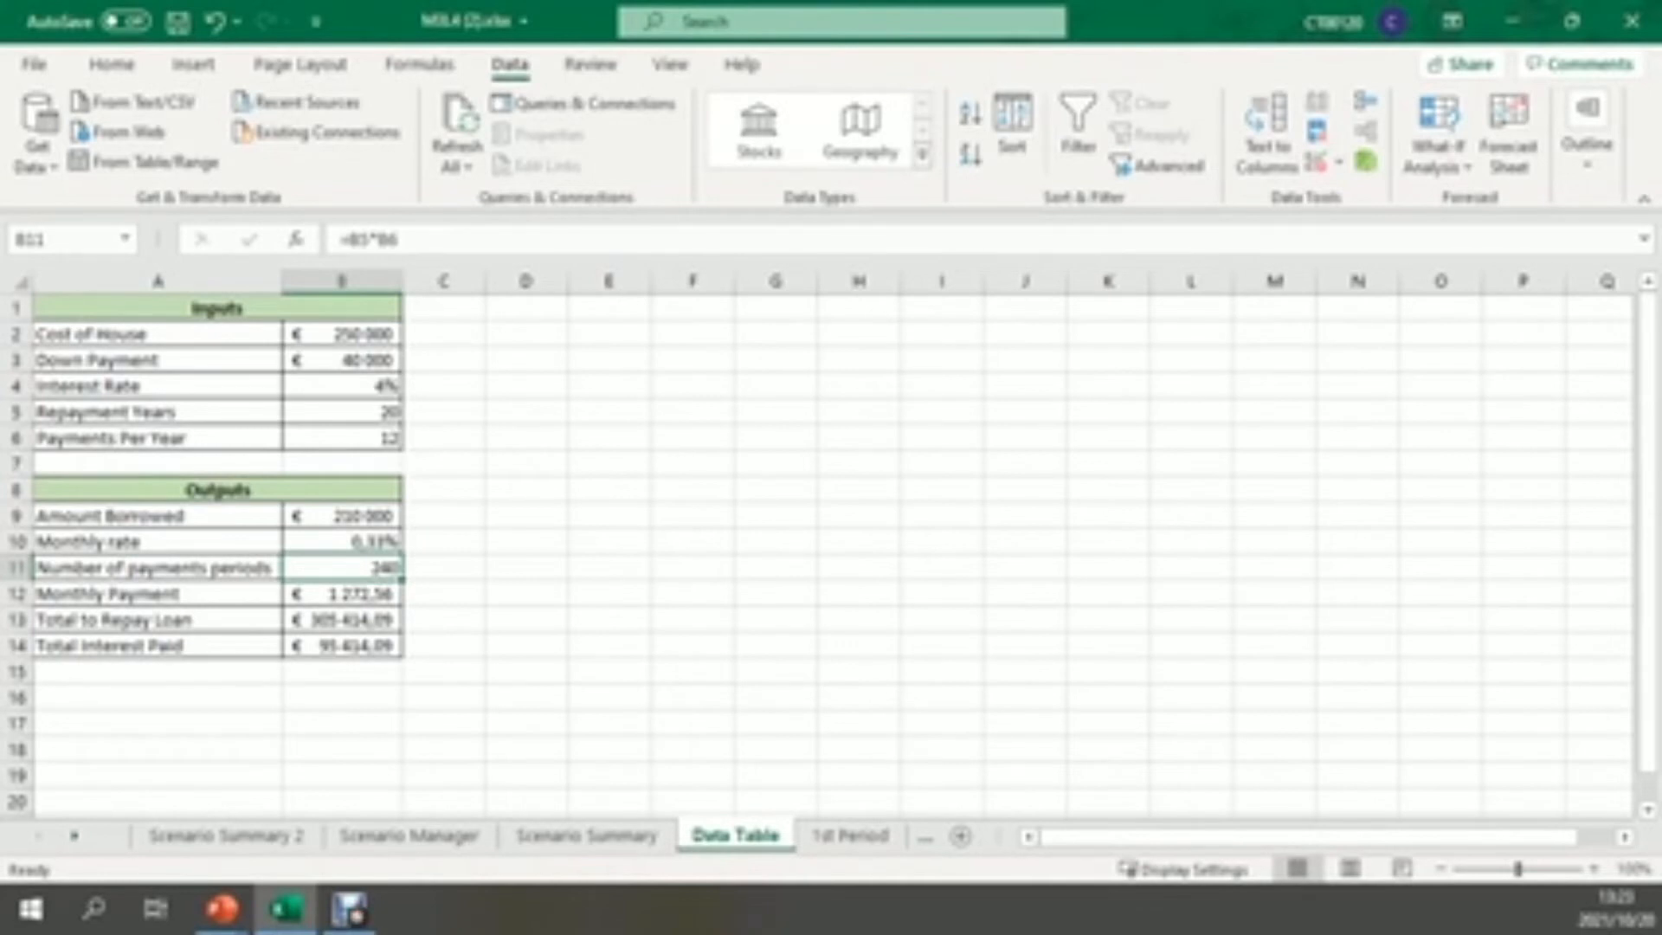
click(342, 594)
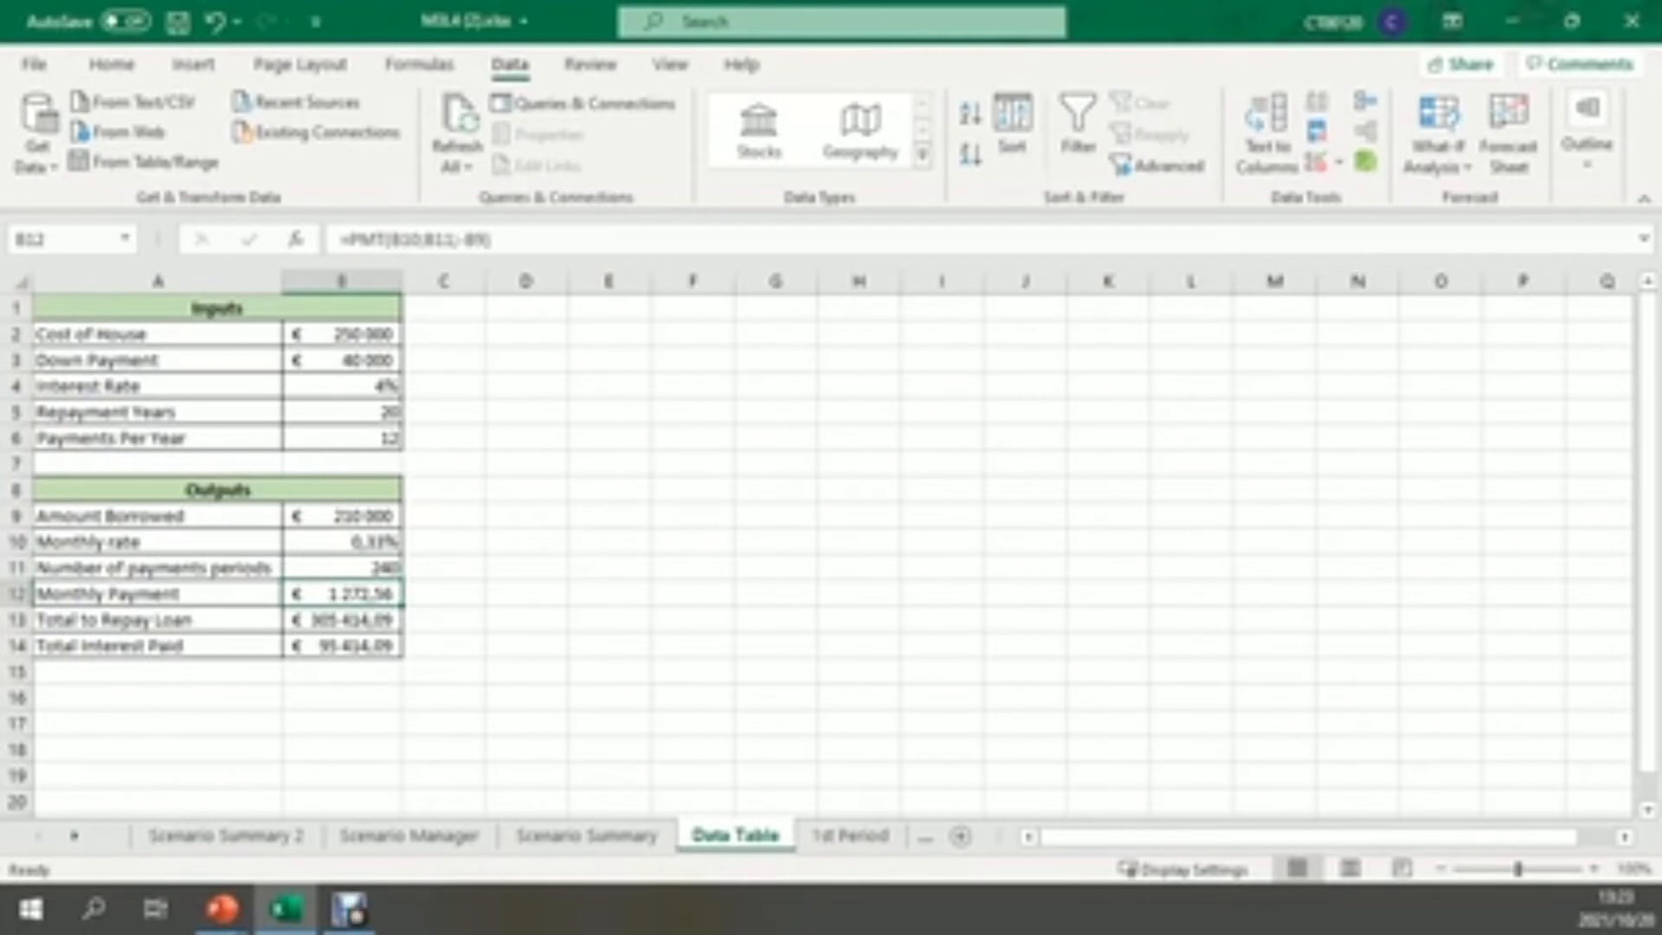
click(342, 620)
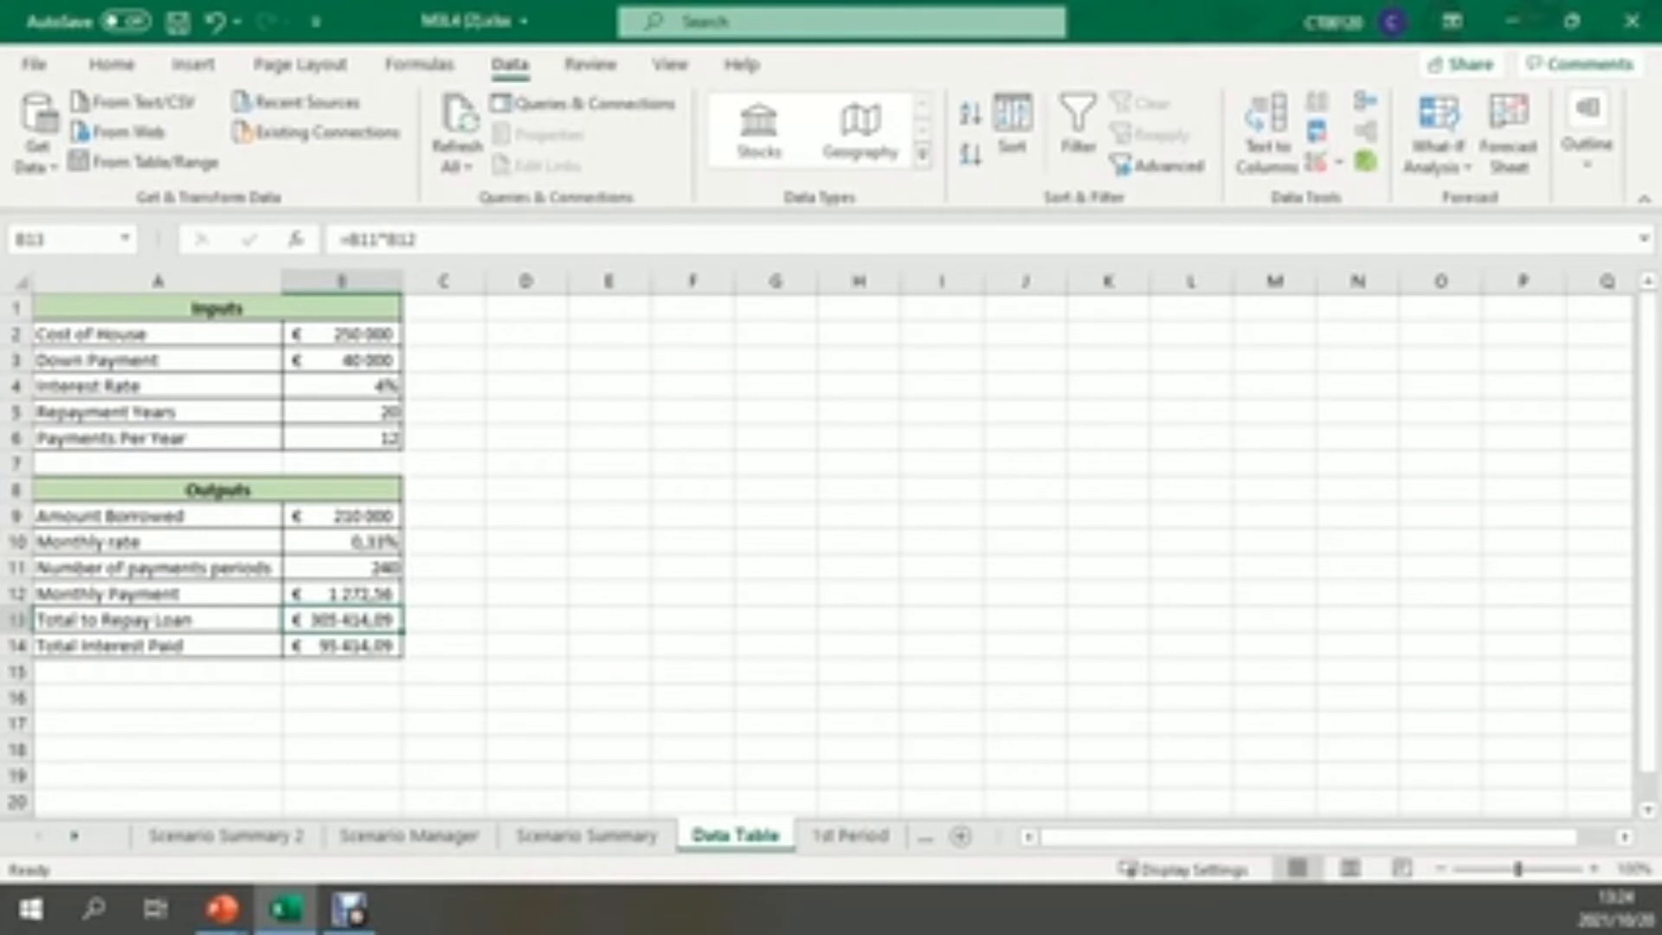
click(342, 646)
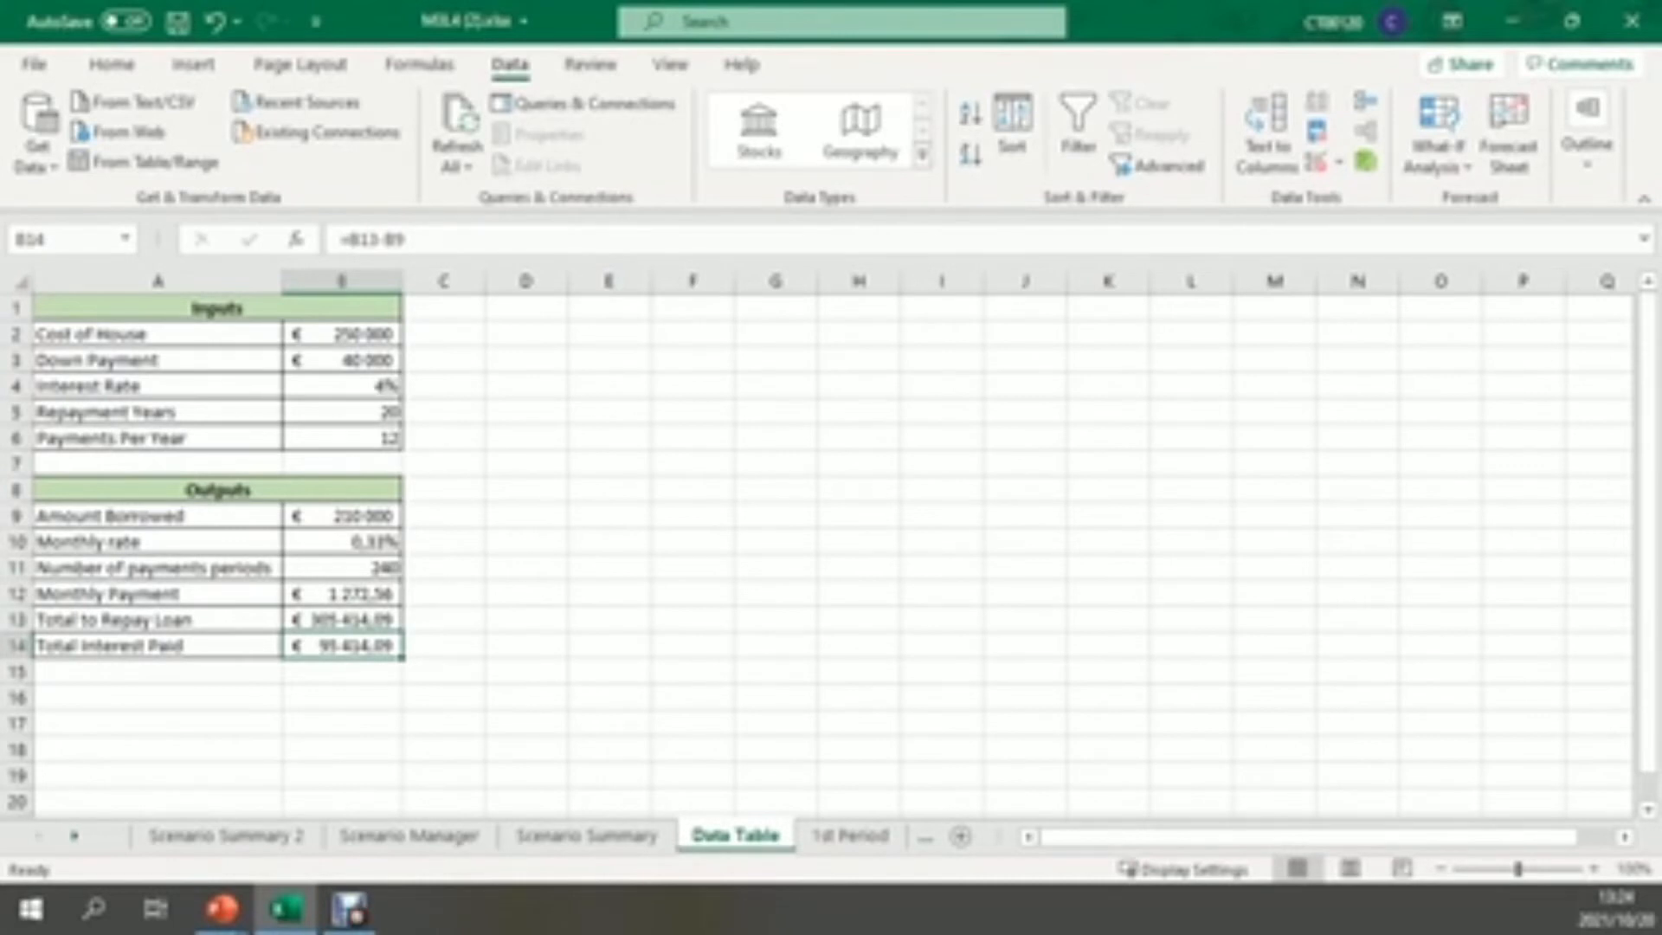
Enter the title "Values of Repayment" in E1 and merge and center it across E1:H1
click(609, 309)
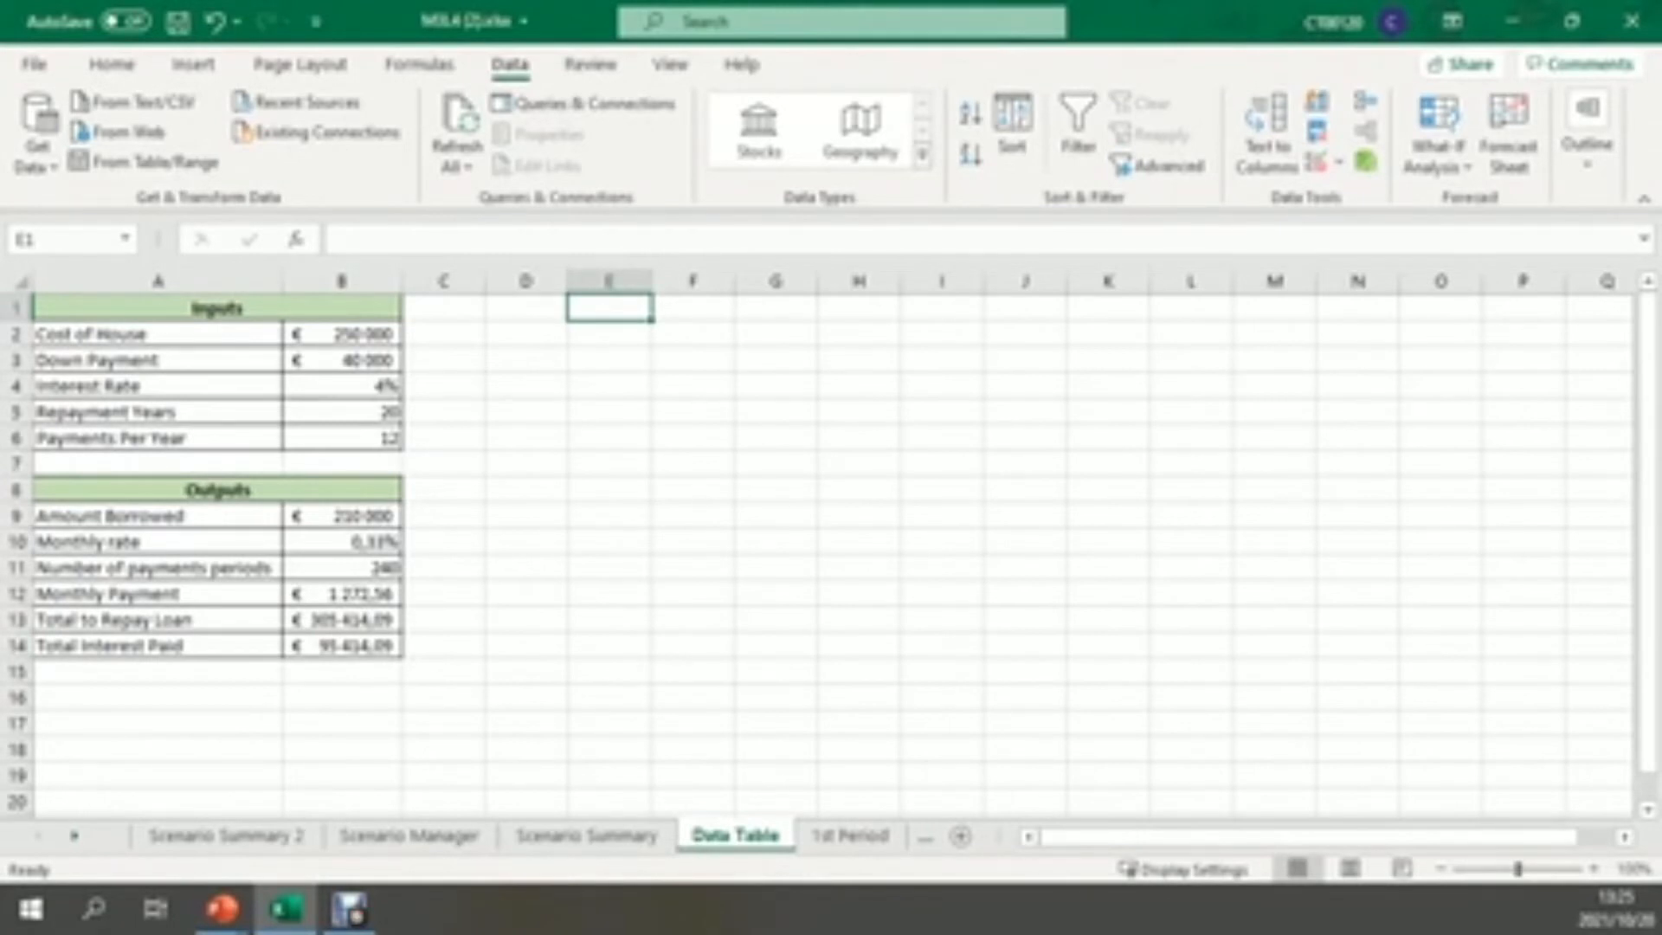
text(Values of)
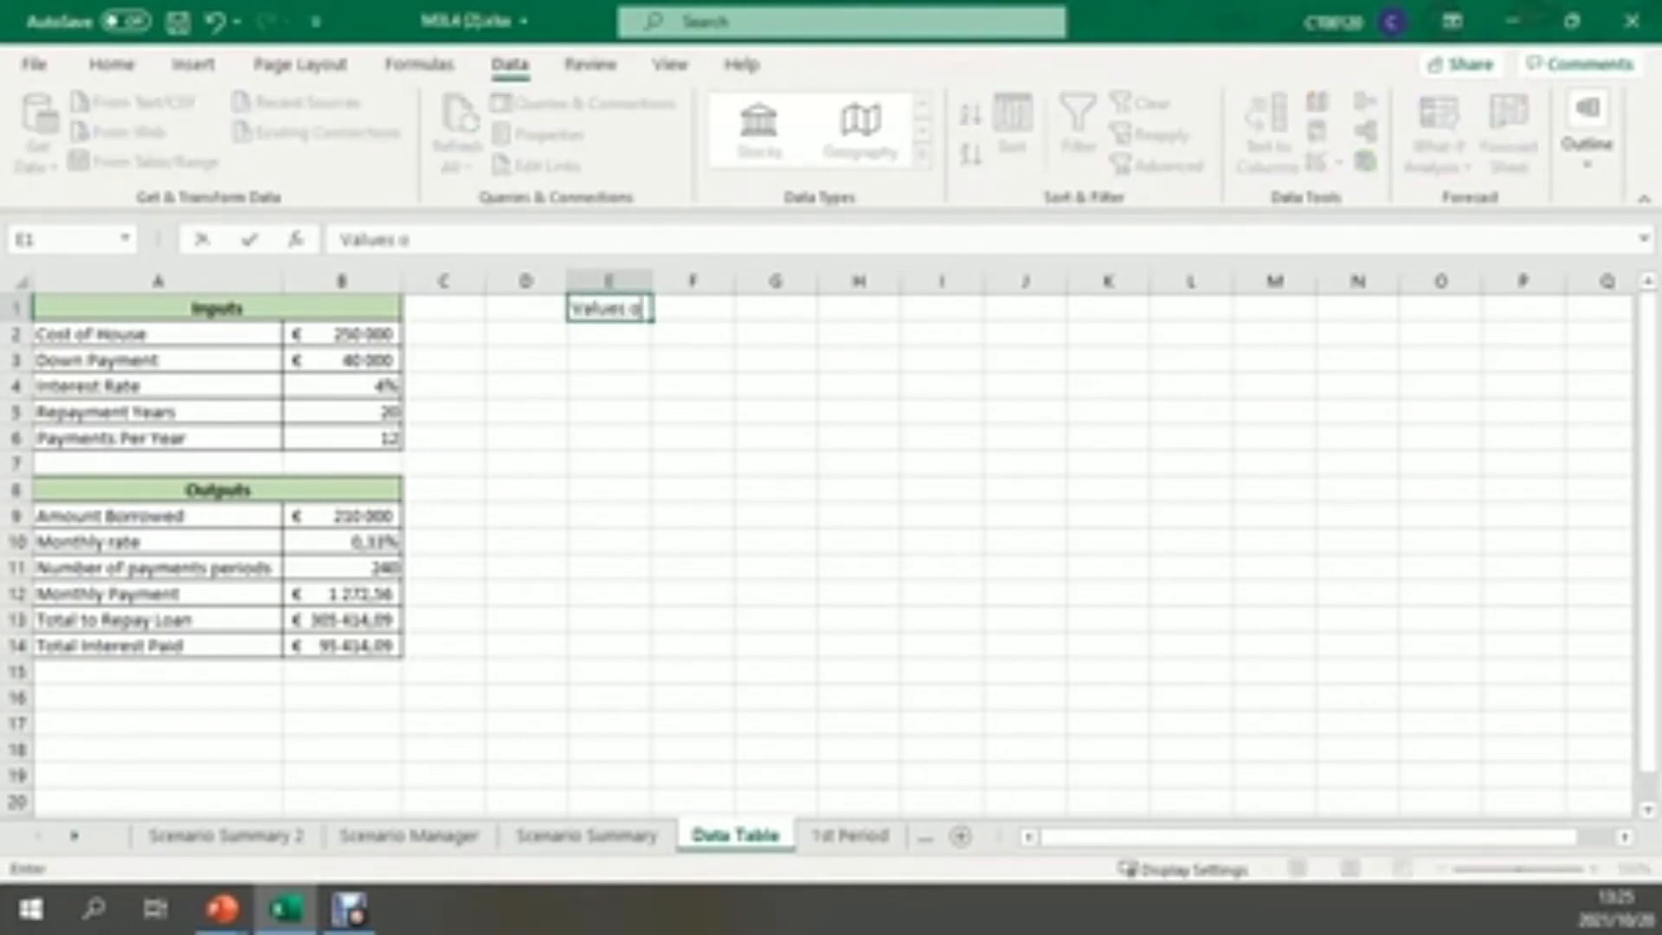
text( Repayment)
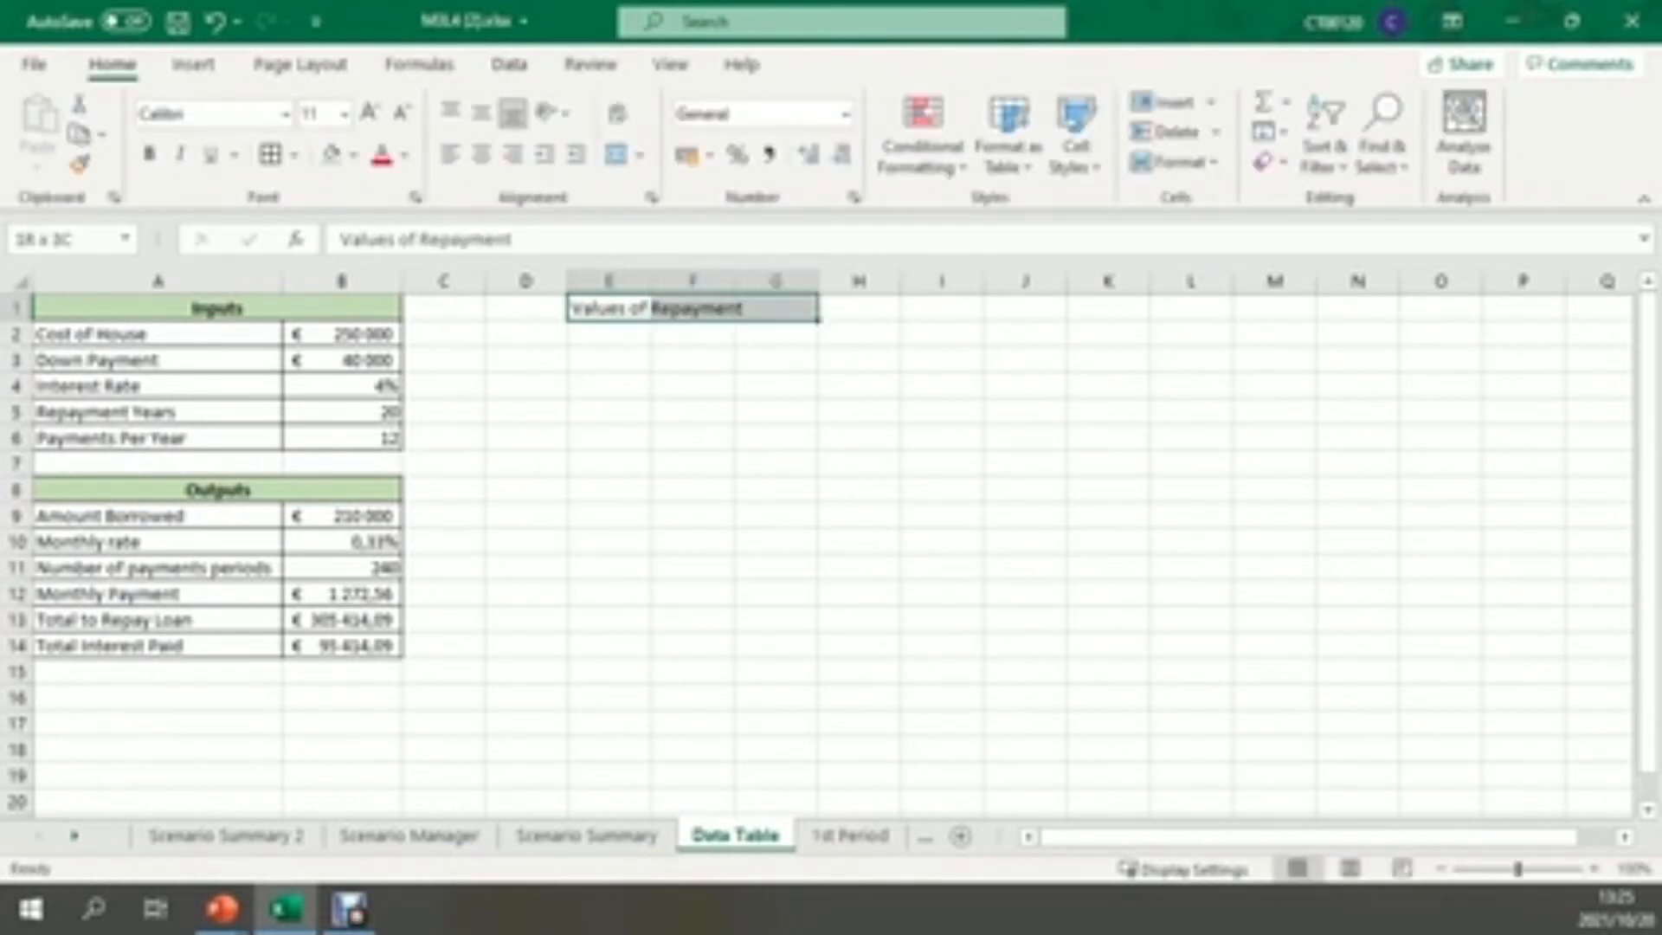
drag(779, 308, 857, 308)
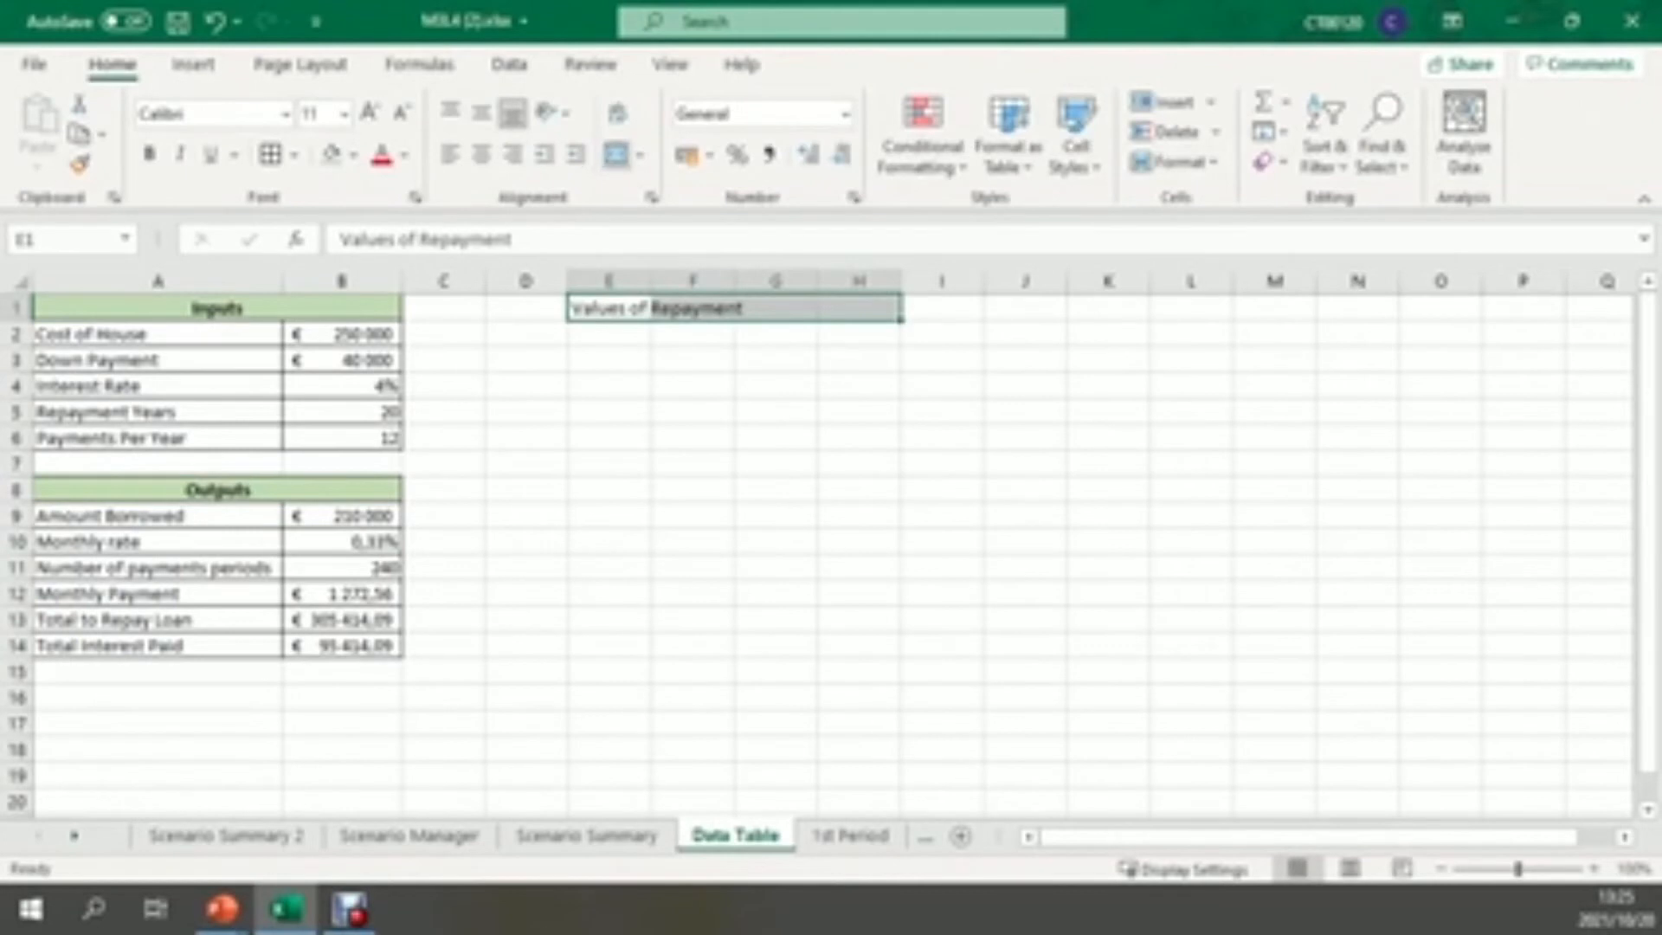
click(616, 154)
Add the heading "Years" in E2 and fill E3:E10 with the series 10, 15 and onward in fives up to 45
click(609, 334)
text(Ye)
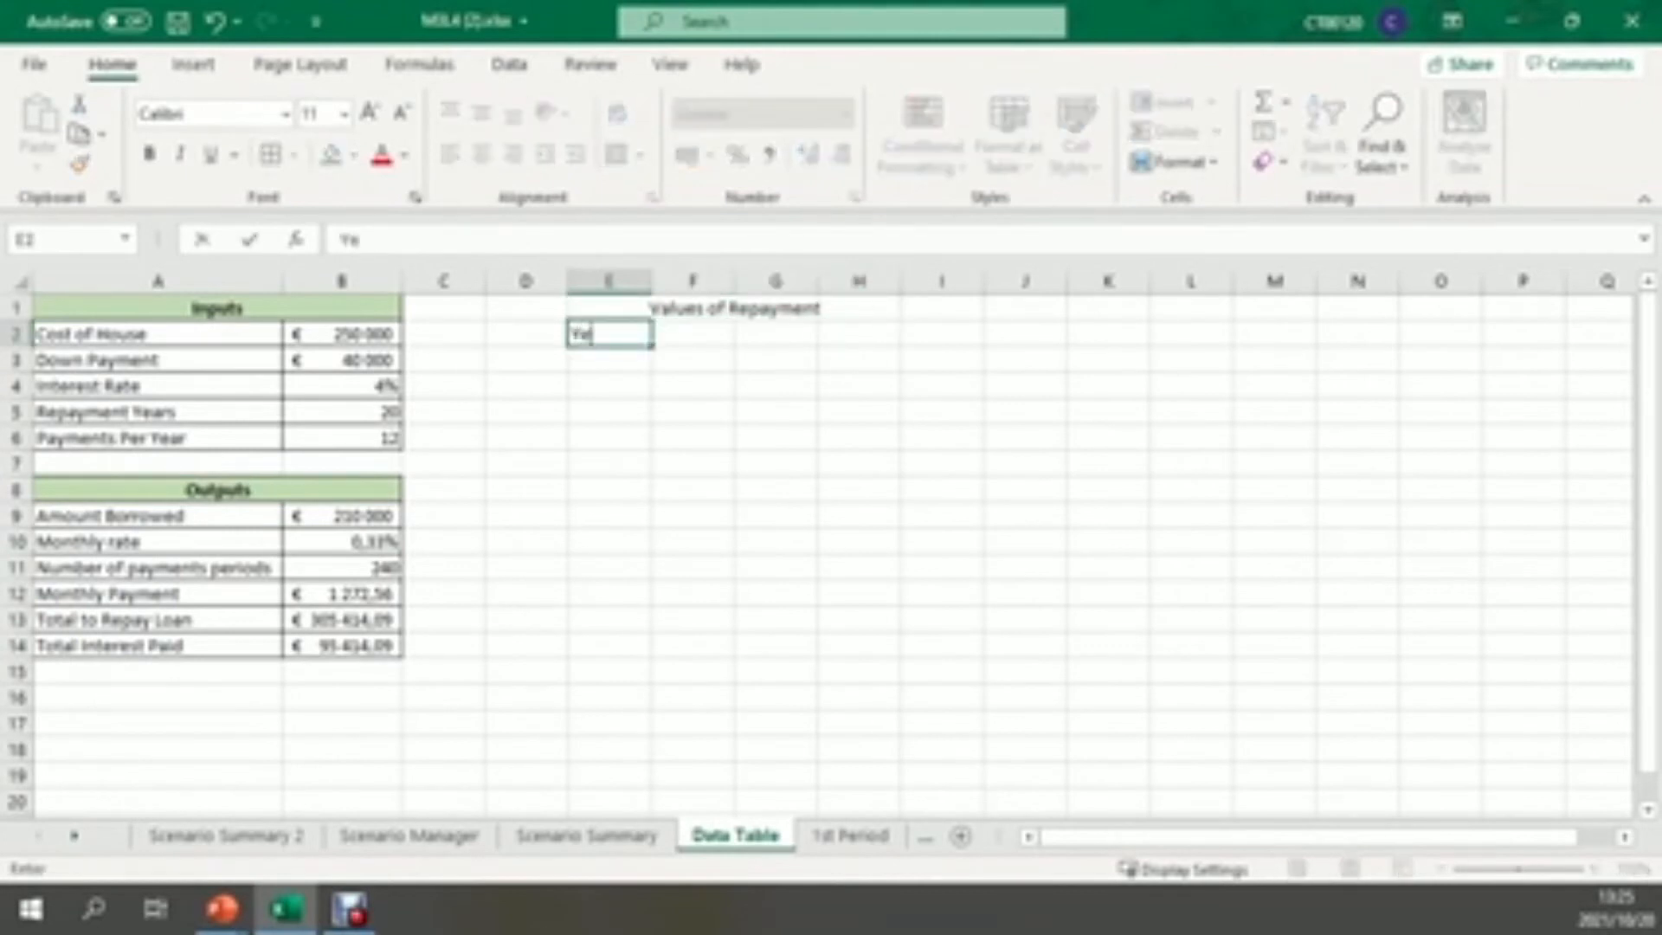
text(ars)
key(Return)
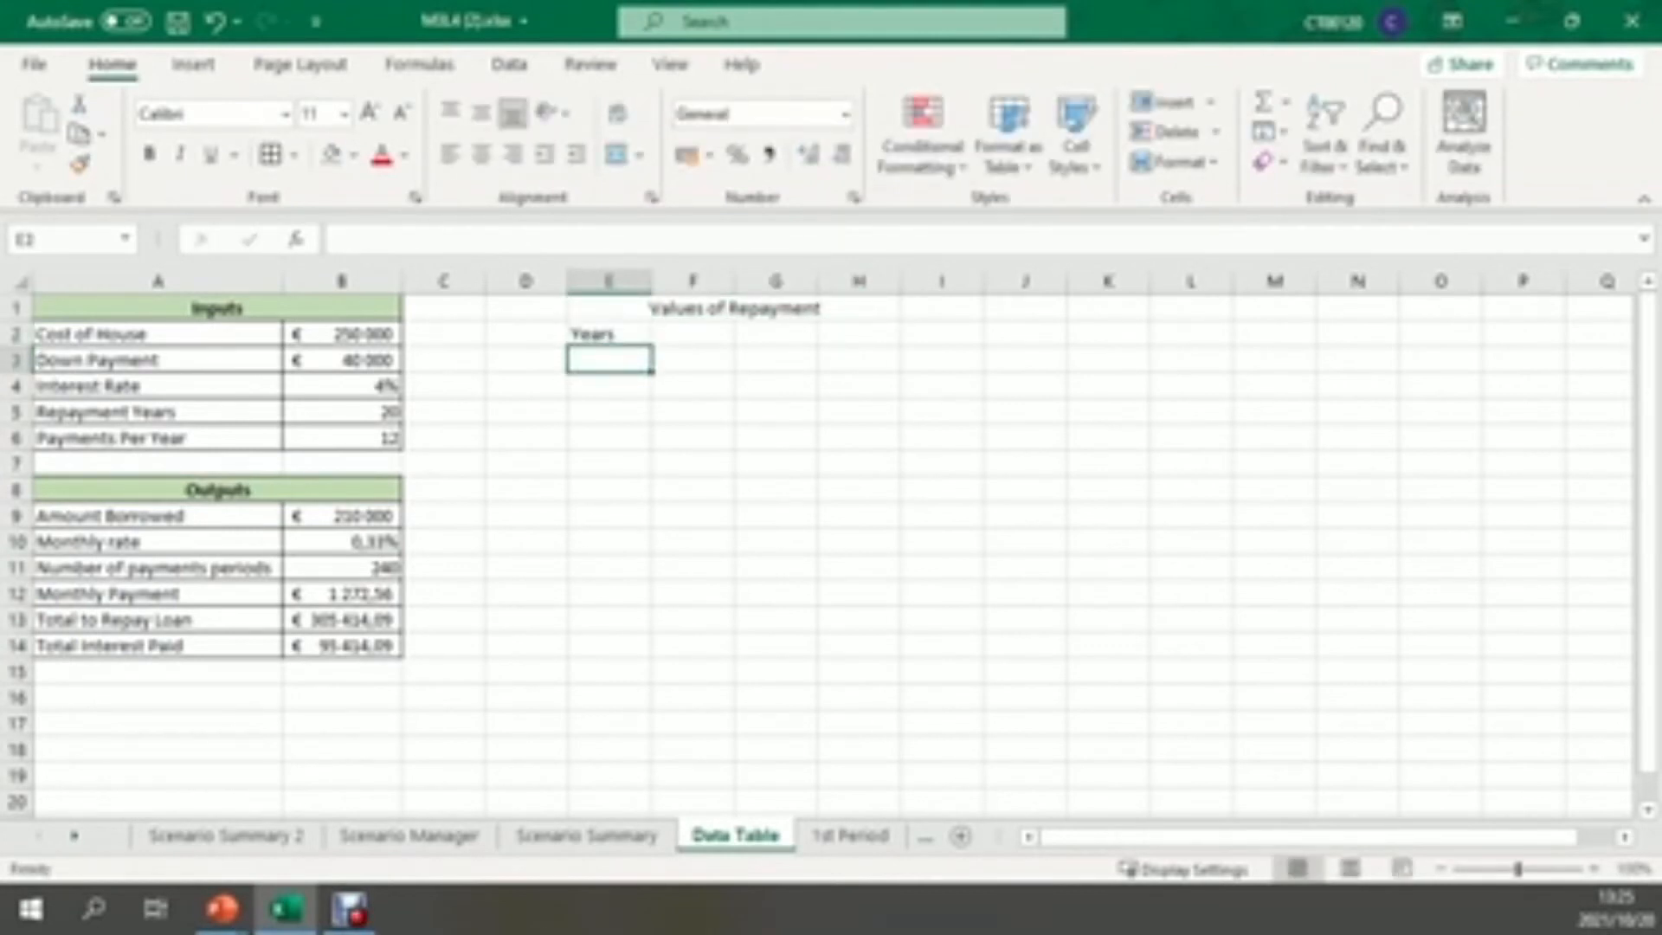
text(10)
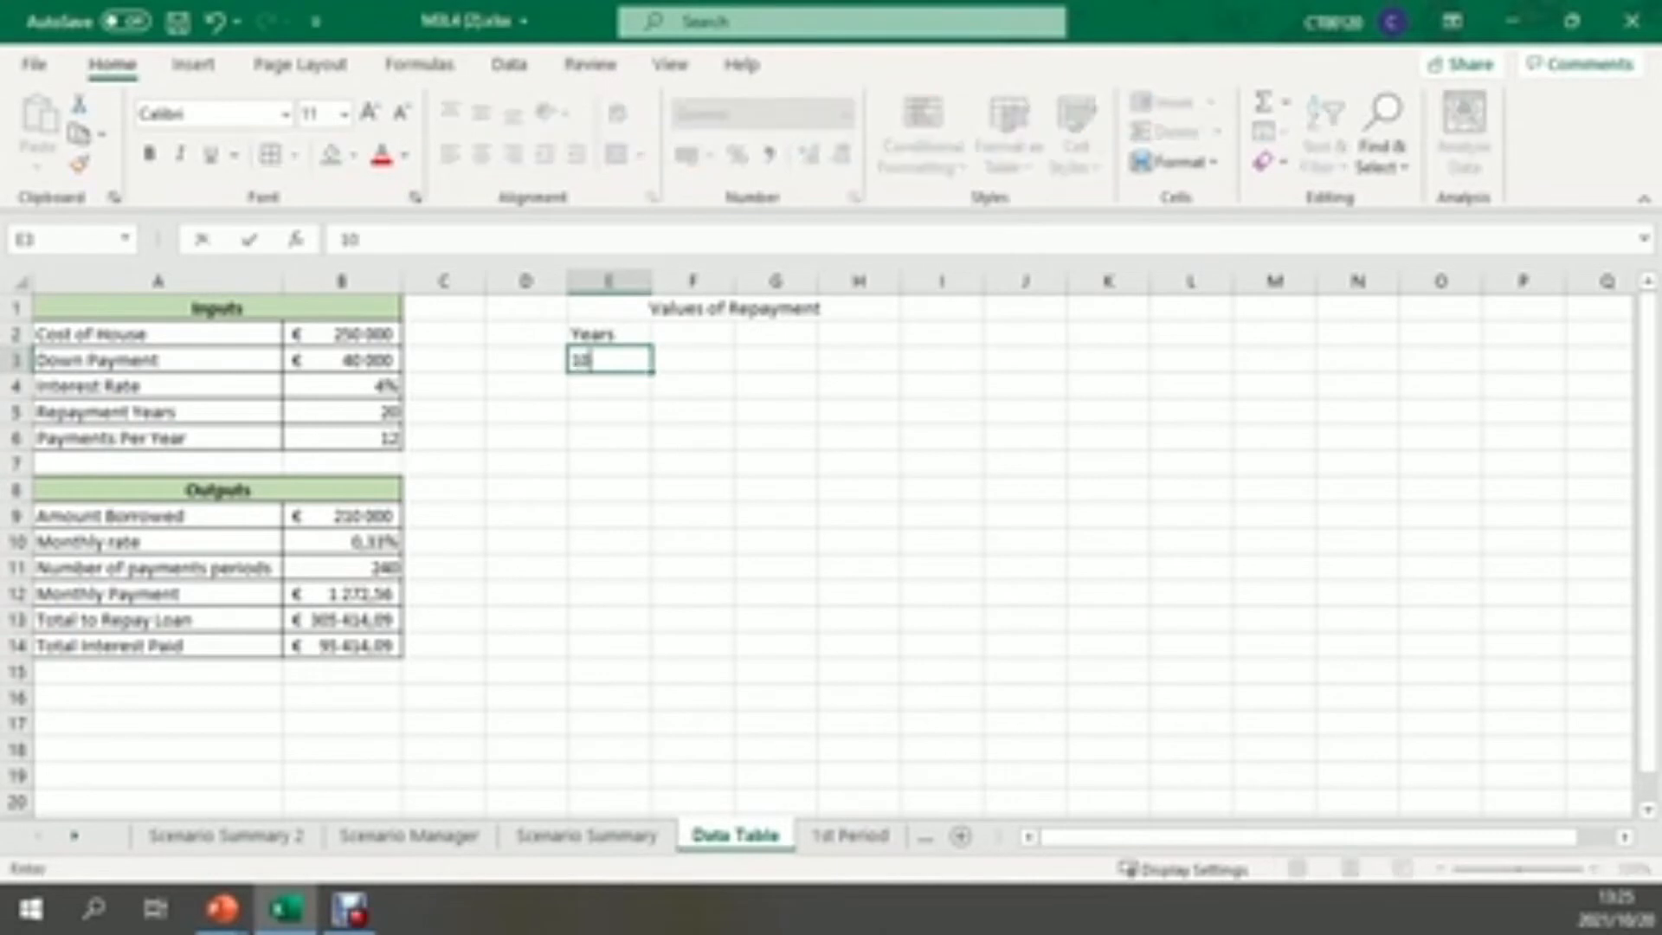
key(Return)
text(15)
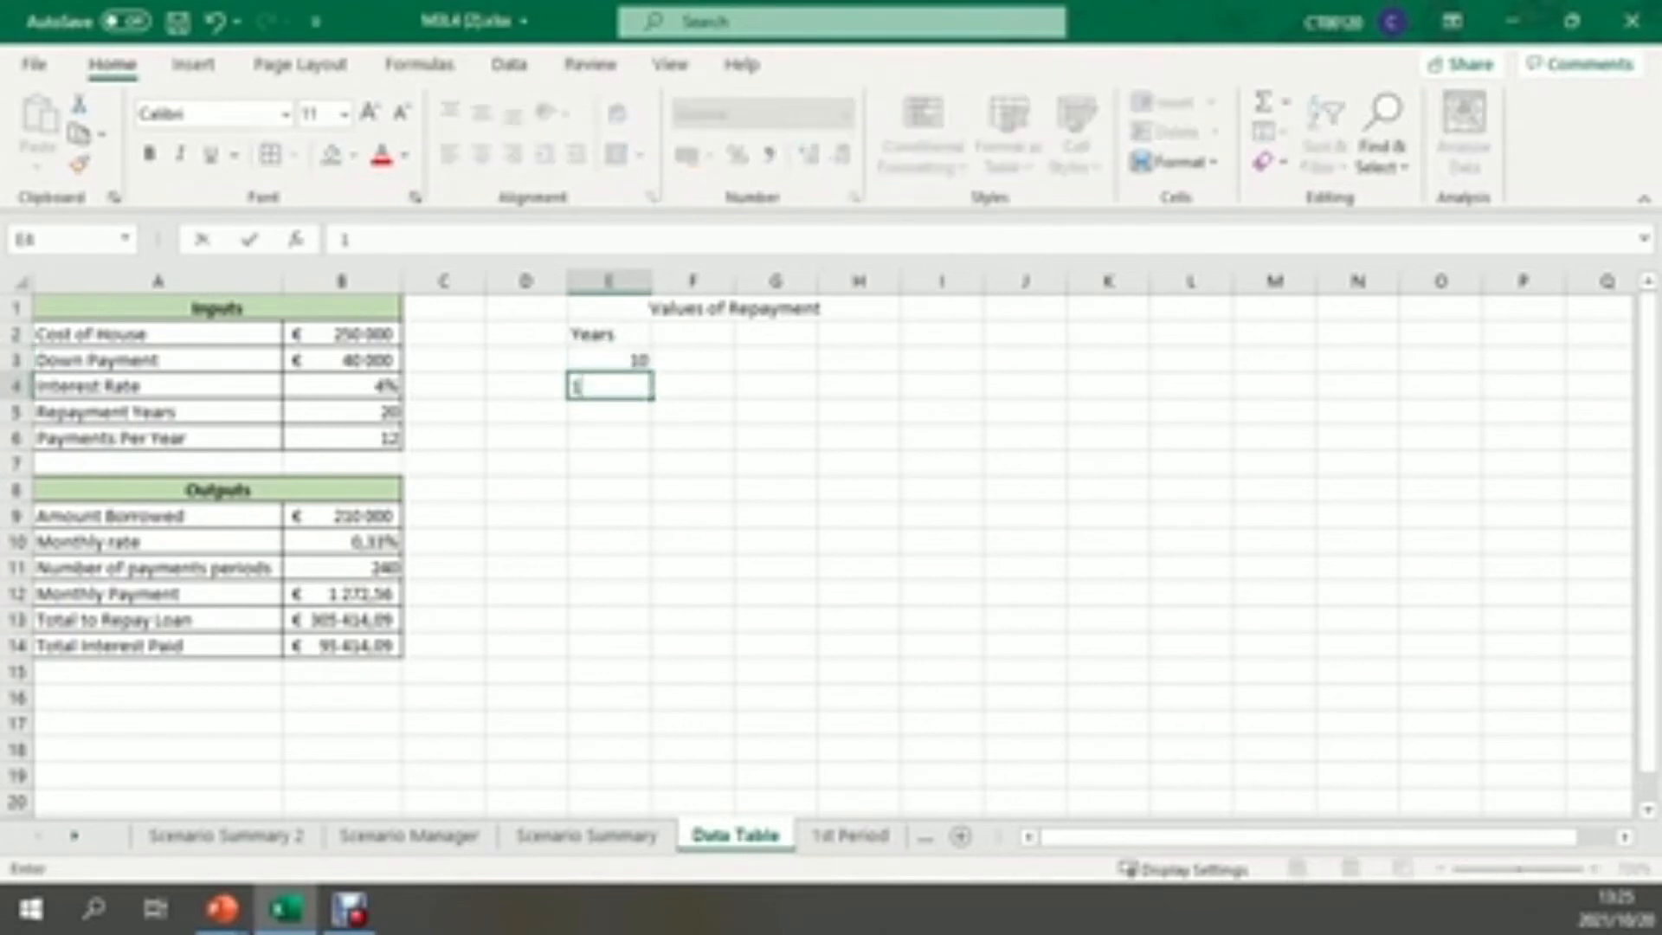
key(Return)
drag(608, 360, 650, 547)
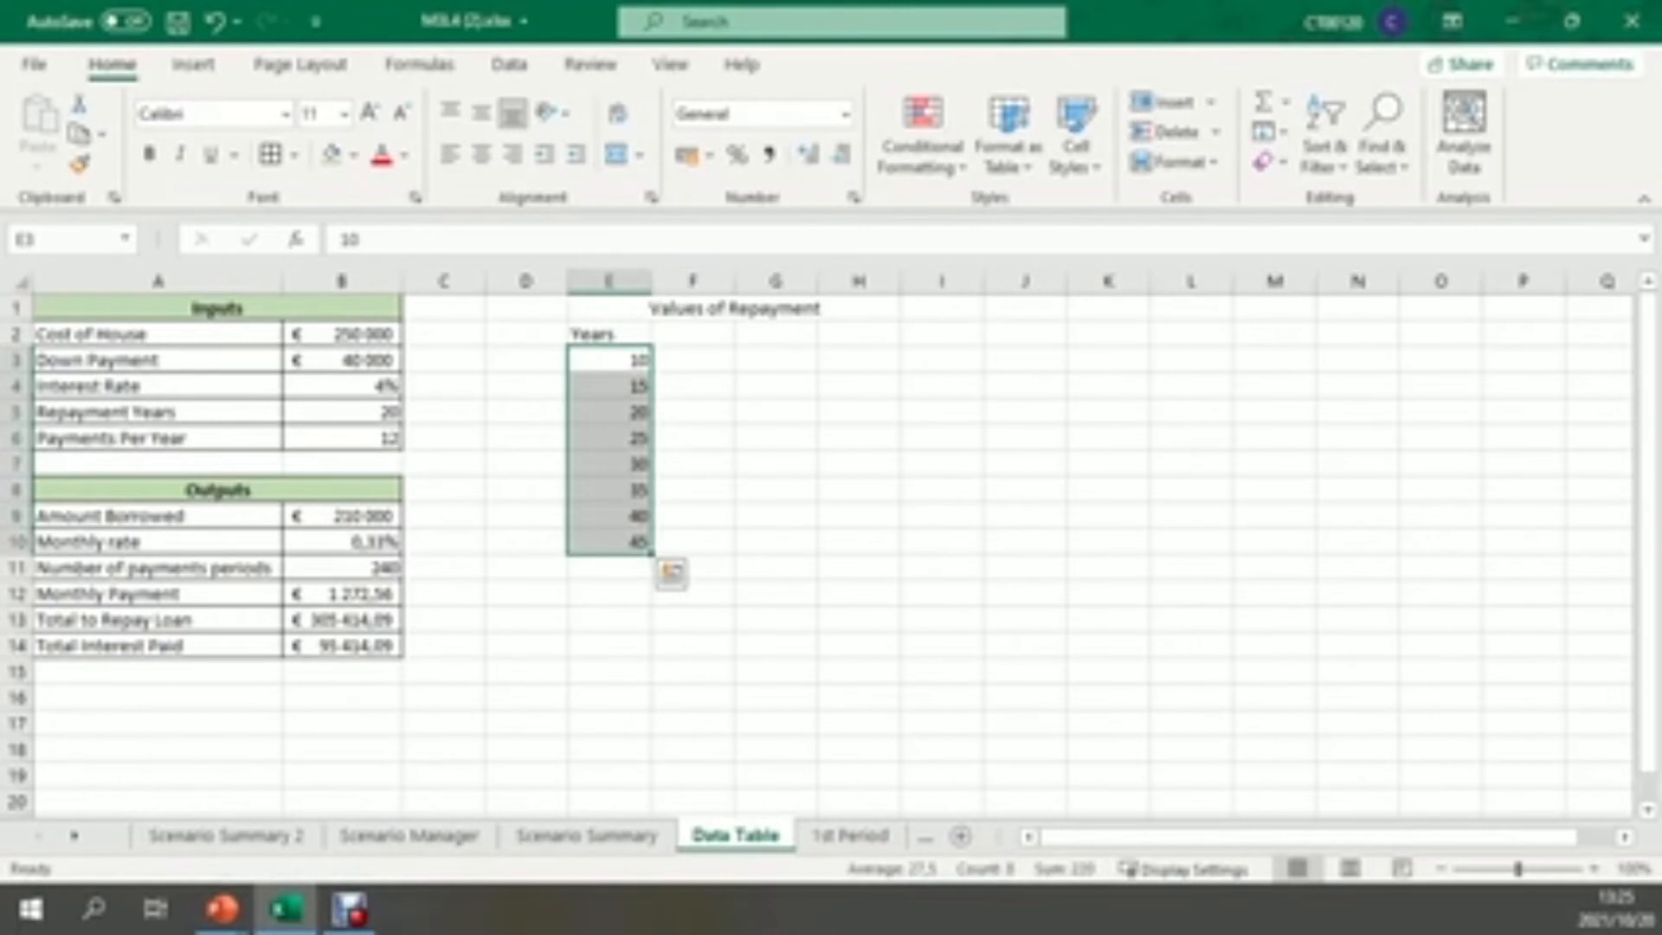
Link F2, G2 and H2 to the monthly payment, total to repay and total interest with =B12, =B13 and =B14
click(692, 334)
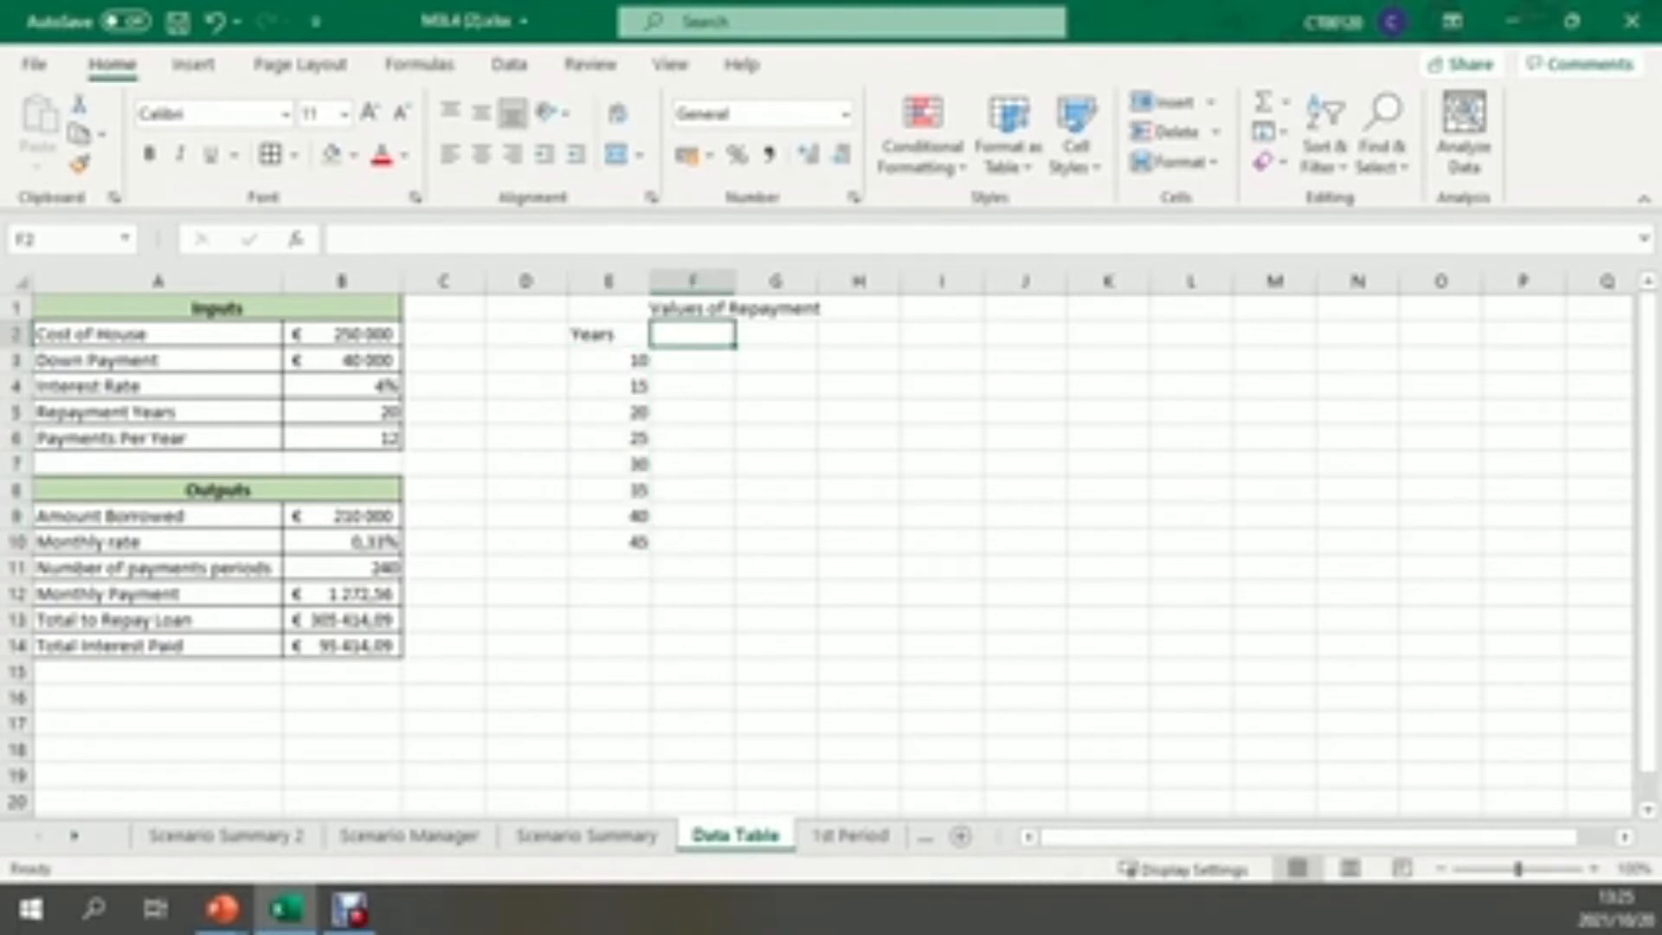
text(=)
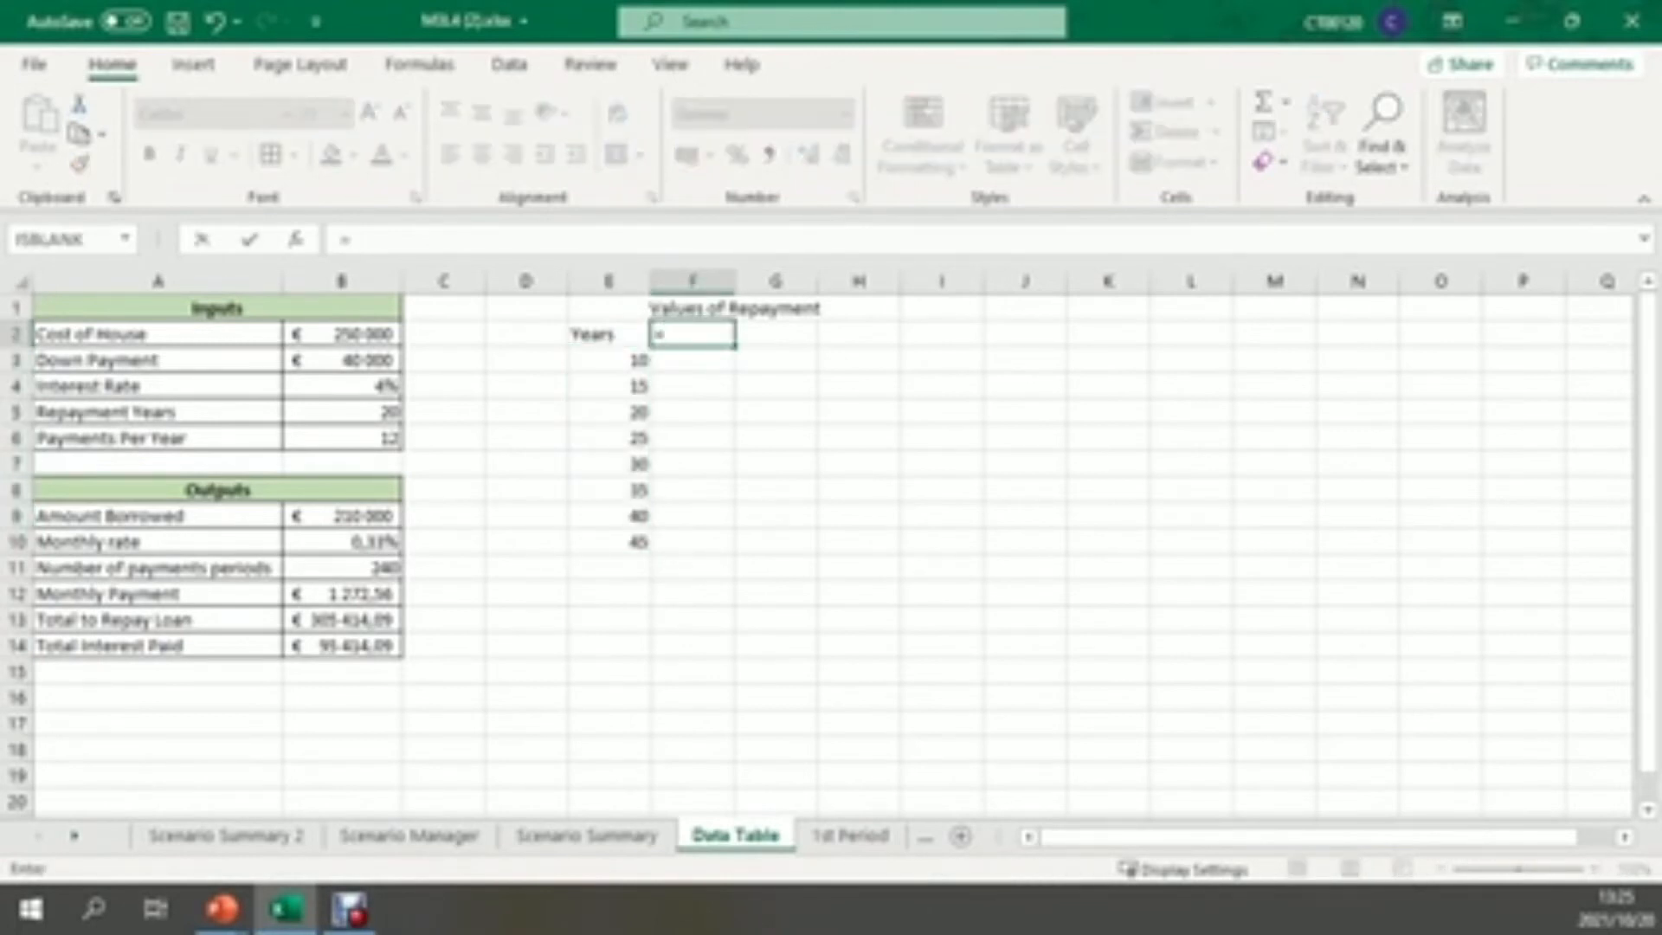
click(342, 594)
key(Return)
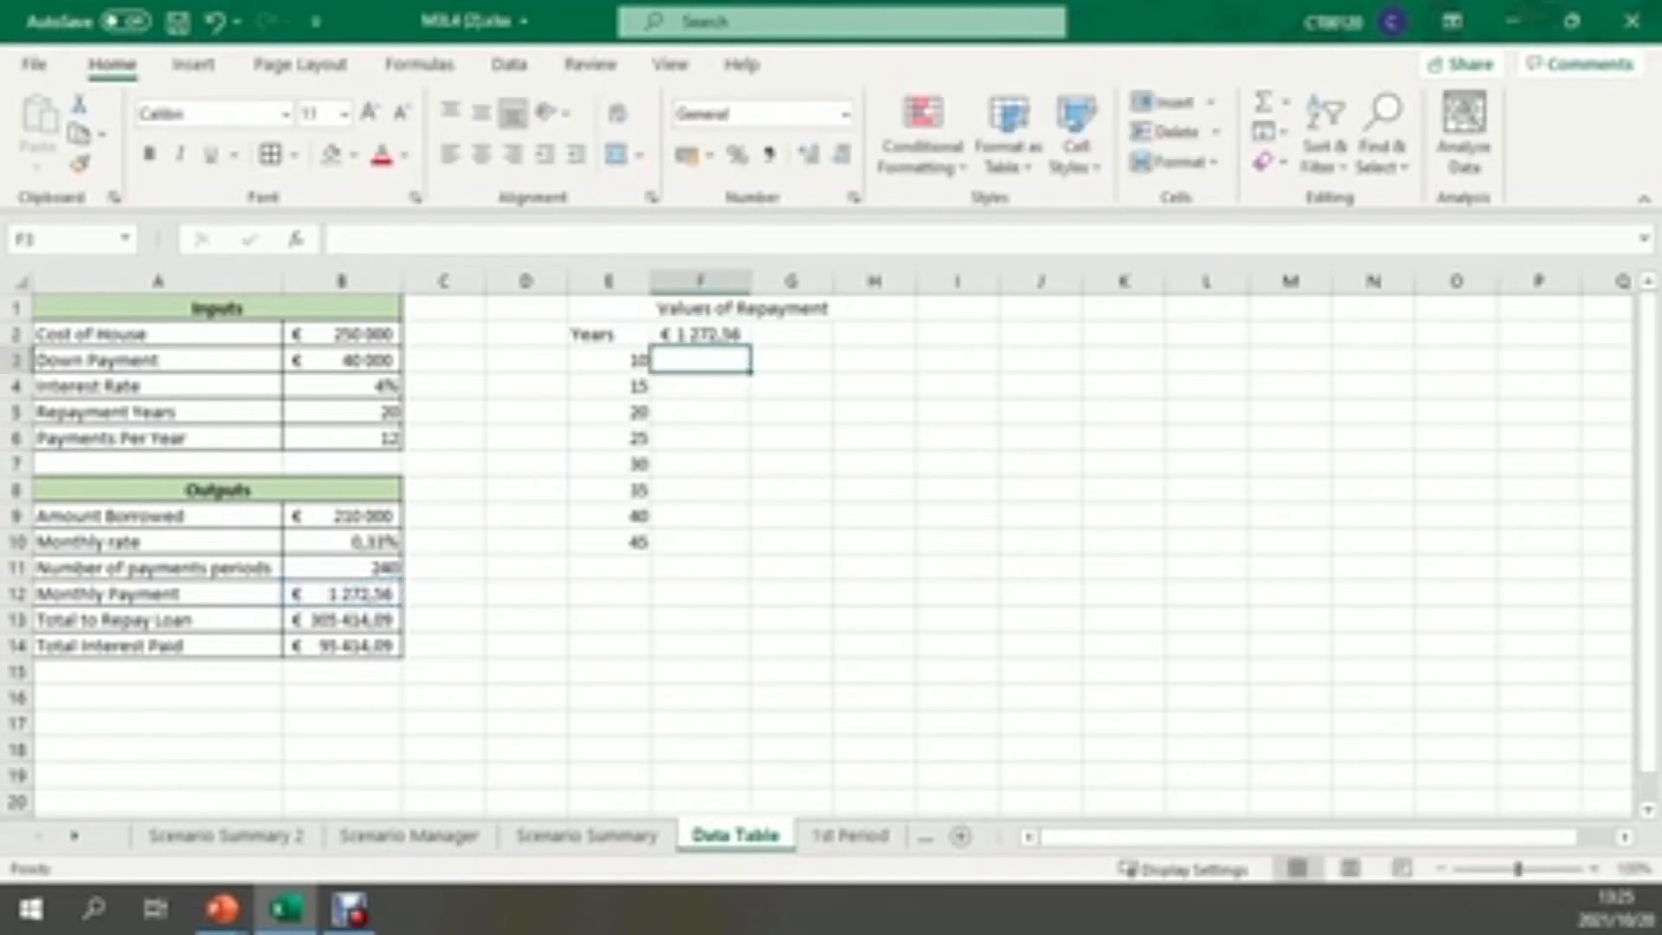
click(791, 334)
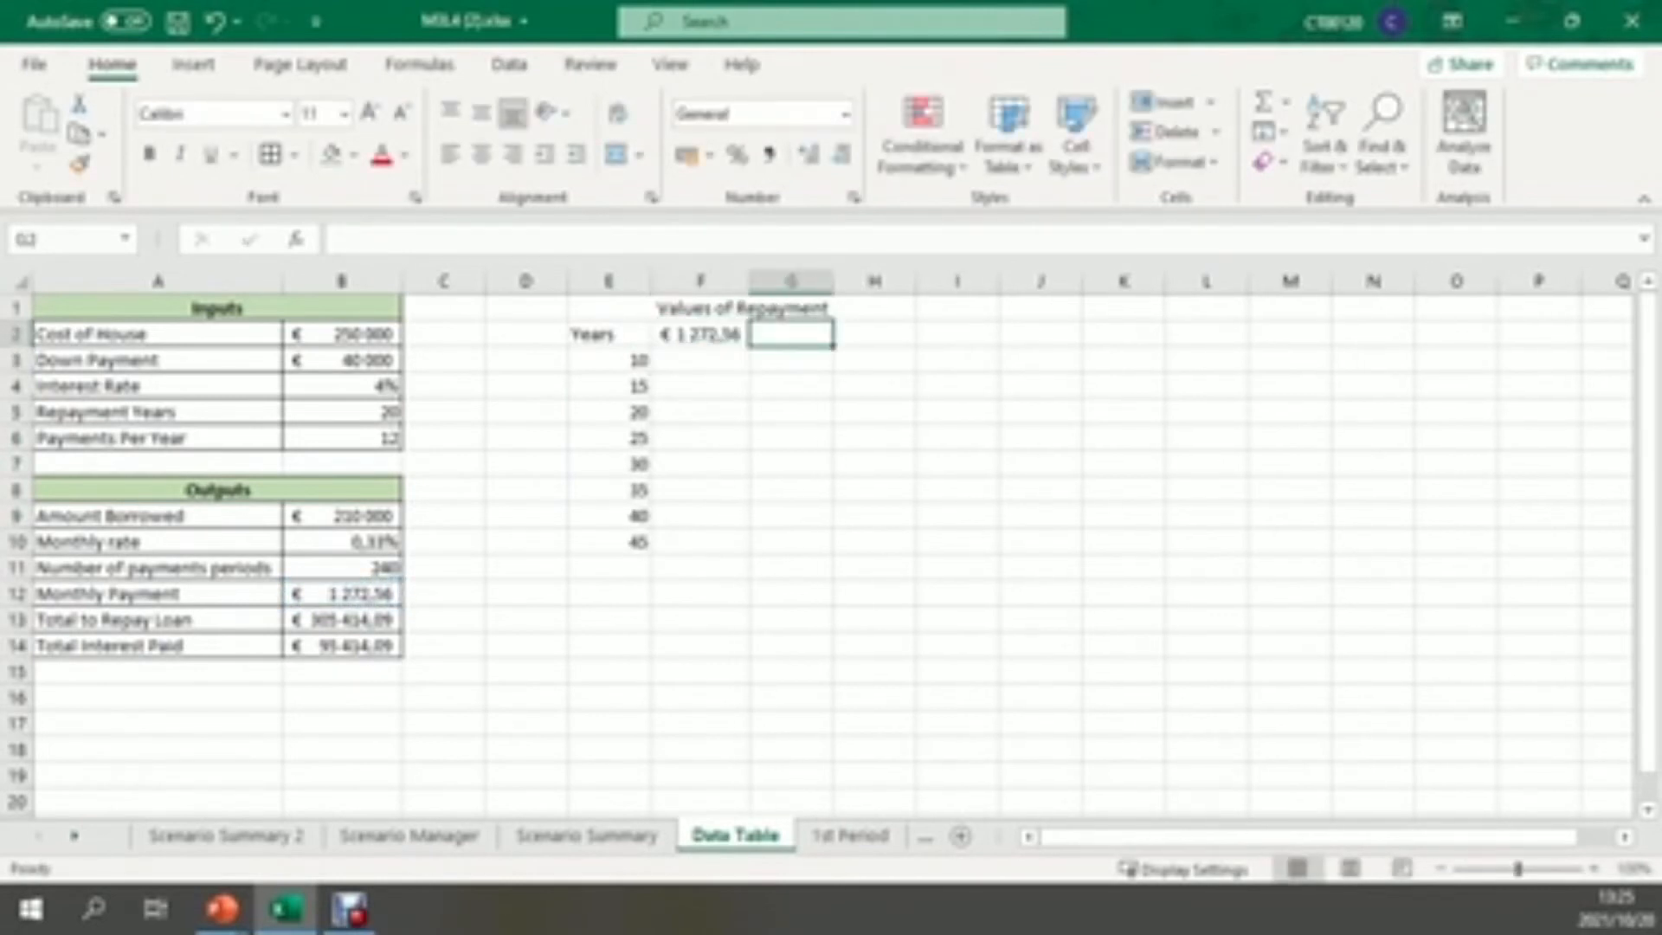
text(=B13)
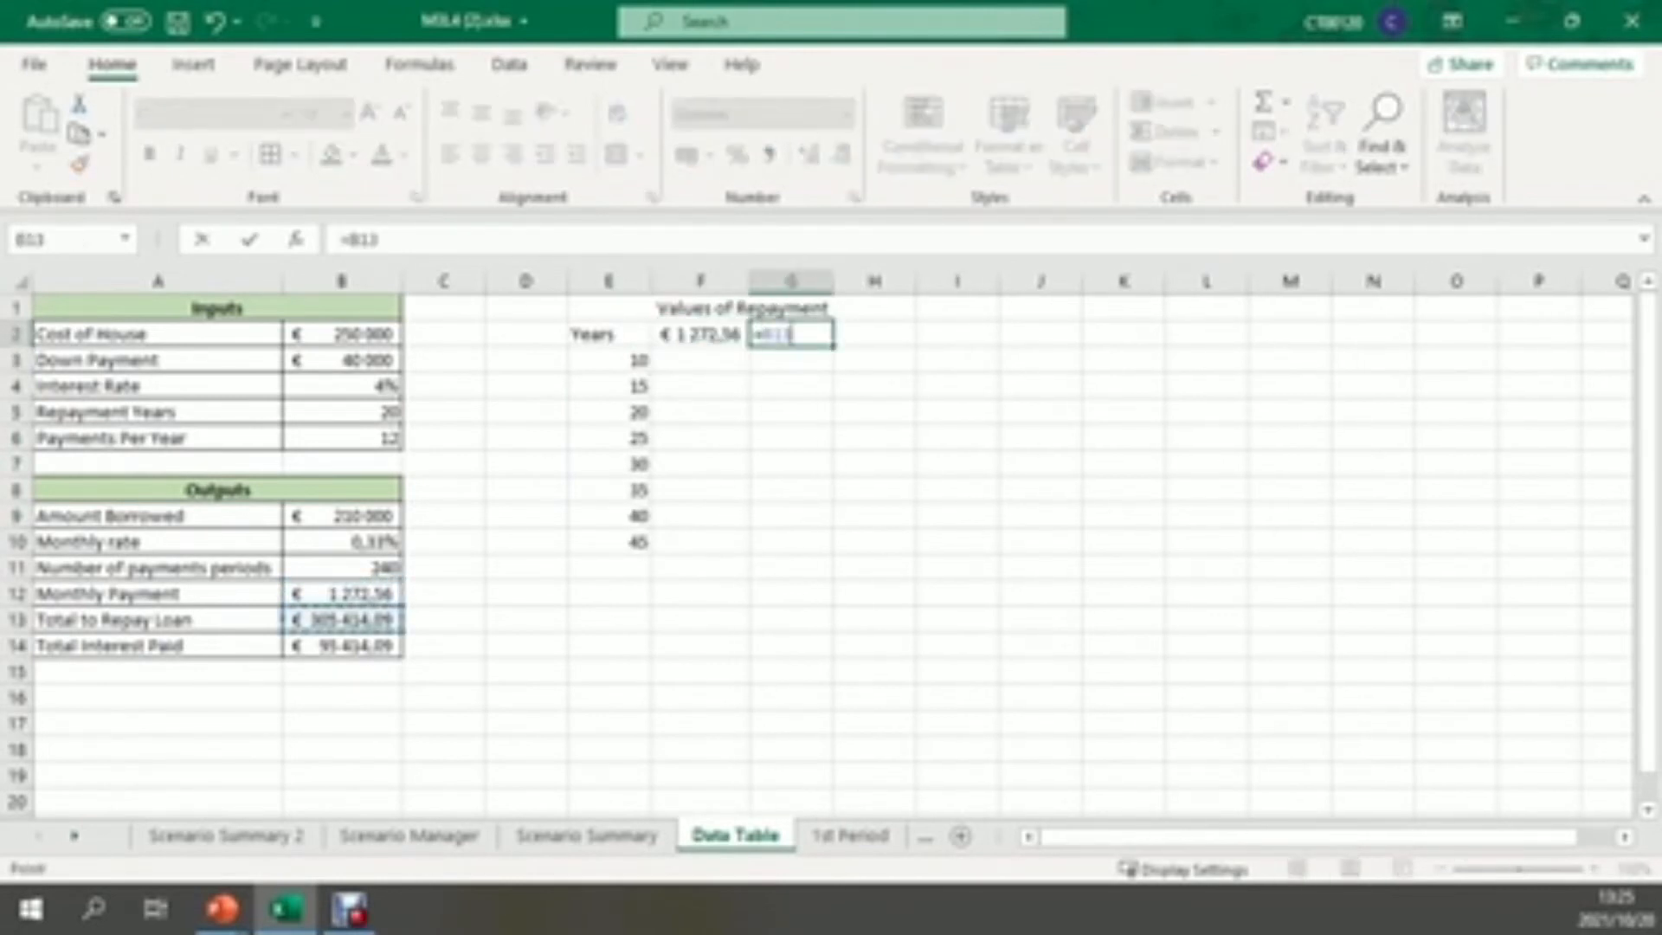
key(Return)
click(908, 334)
text(=)
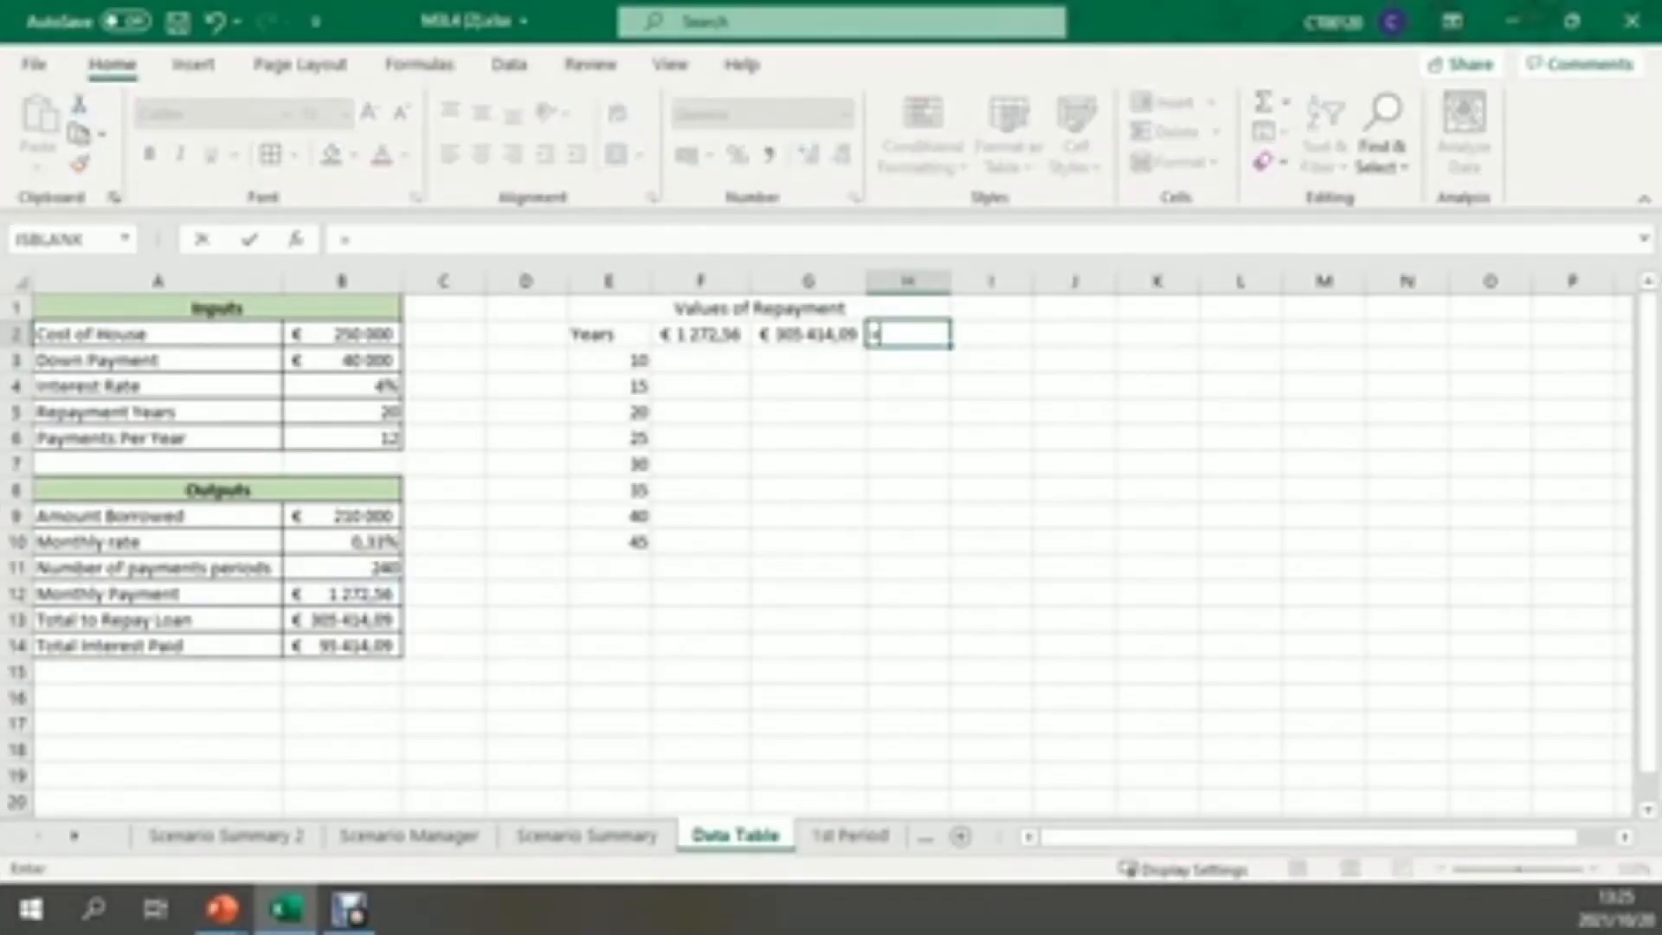
text(B14)
key(Return)
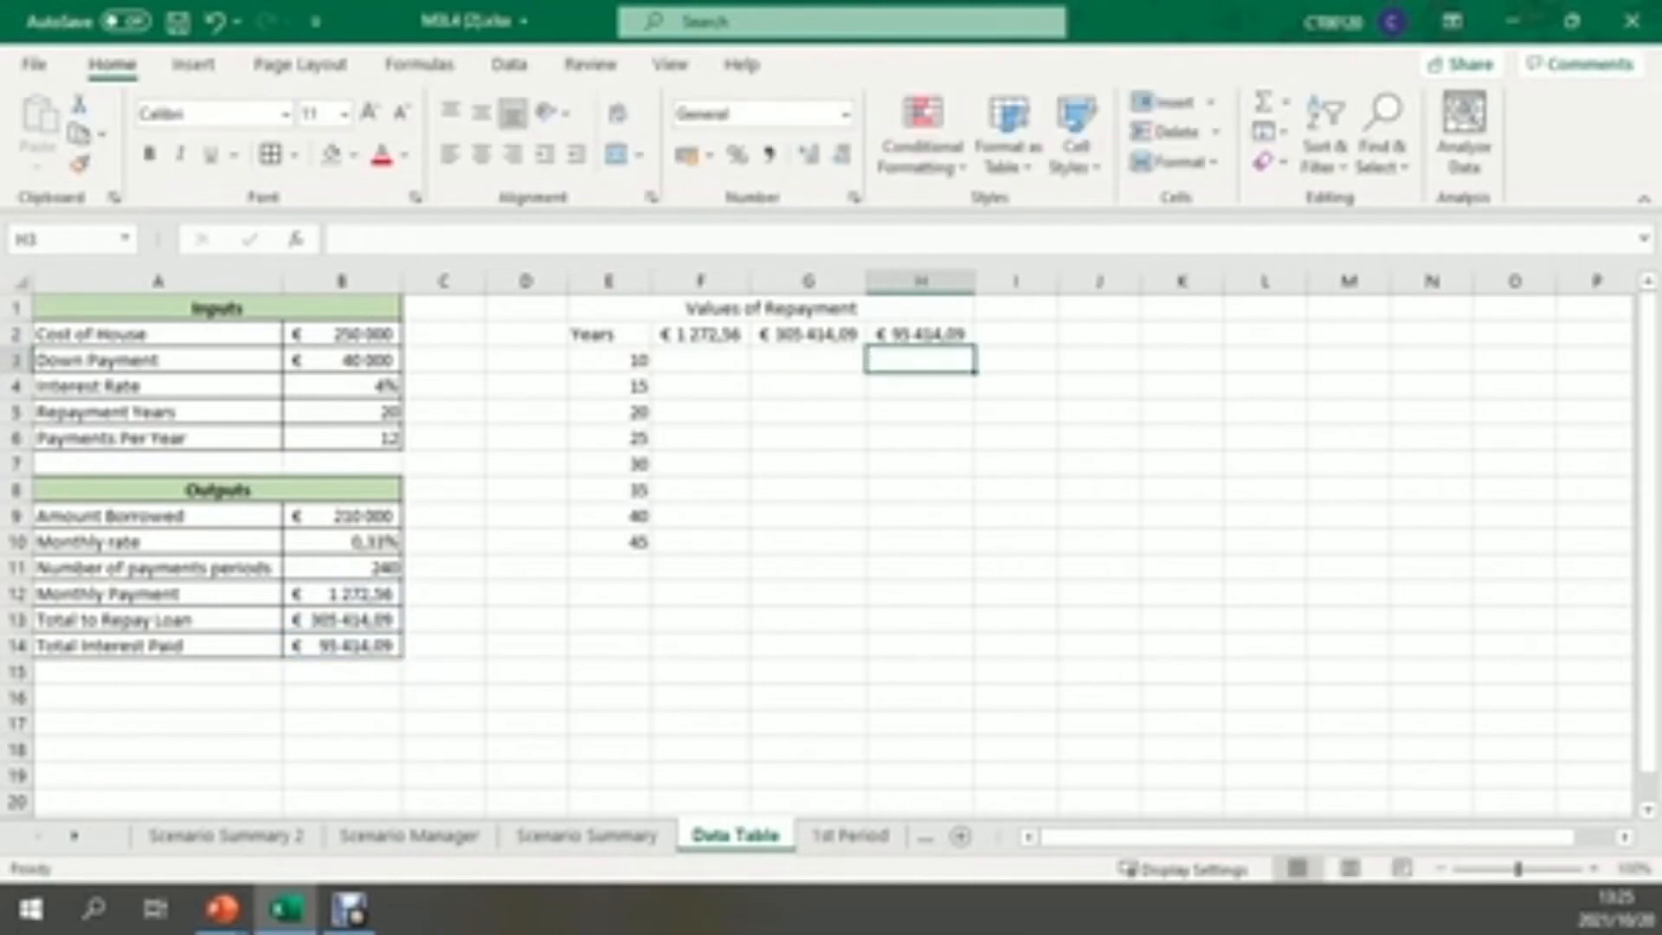
Fill the Values of Repayment title cell with light green and apply all borders to E2:H10
click(770, 308)
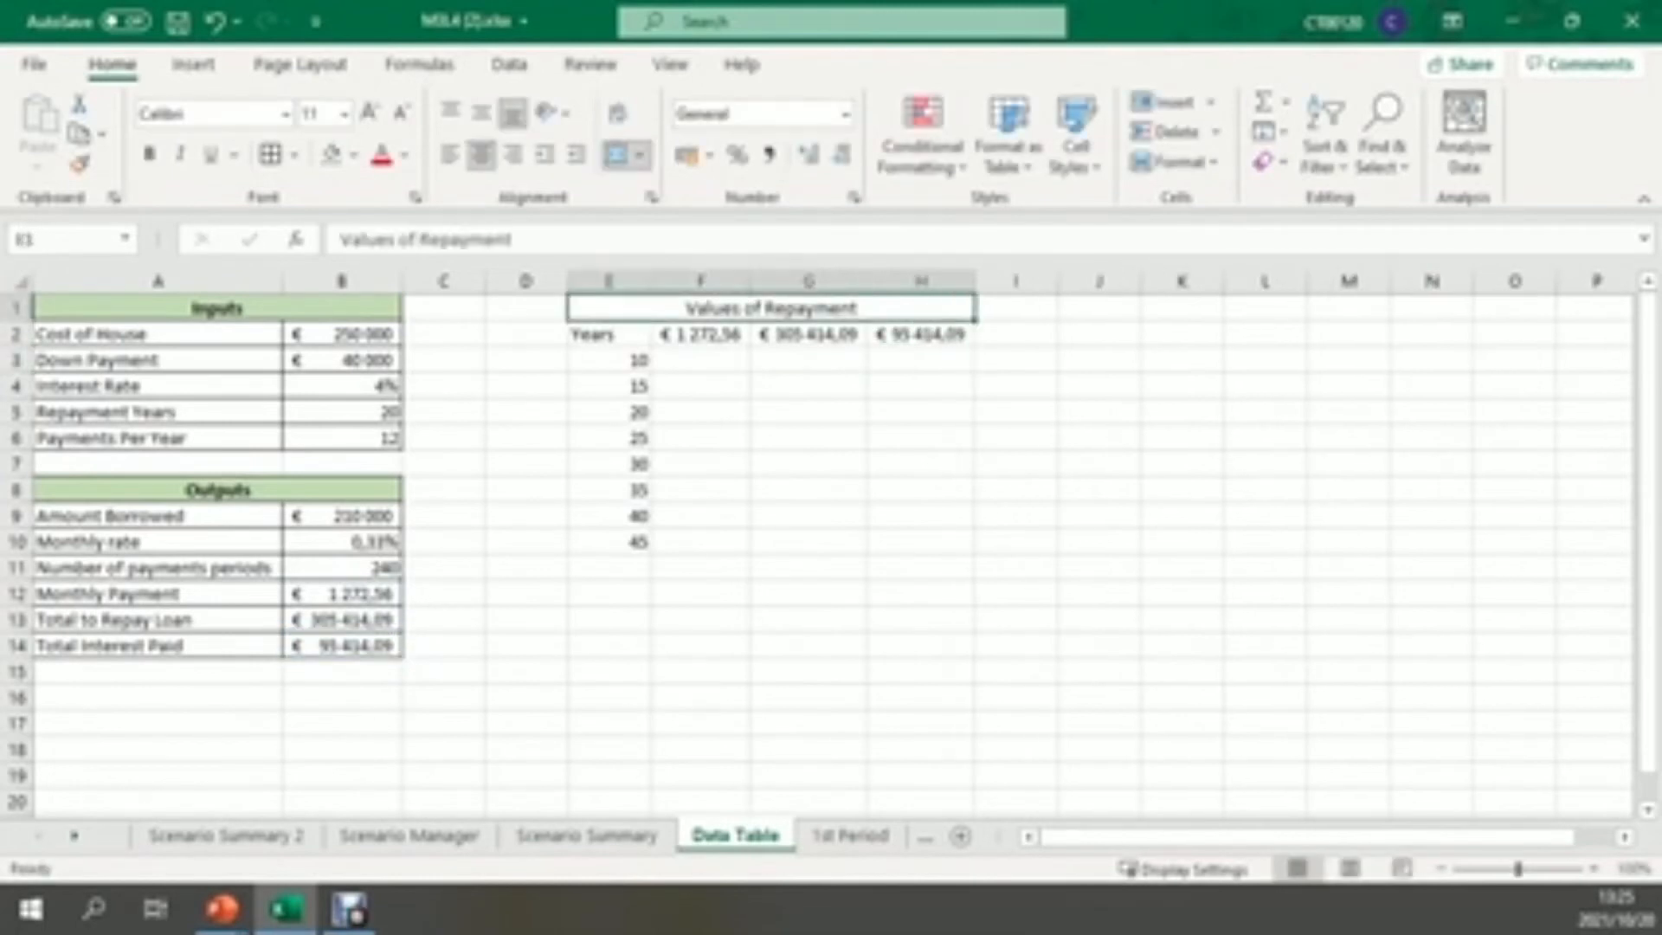
click(331, 155)
drag(701, 412, 701, 388)
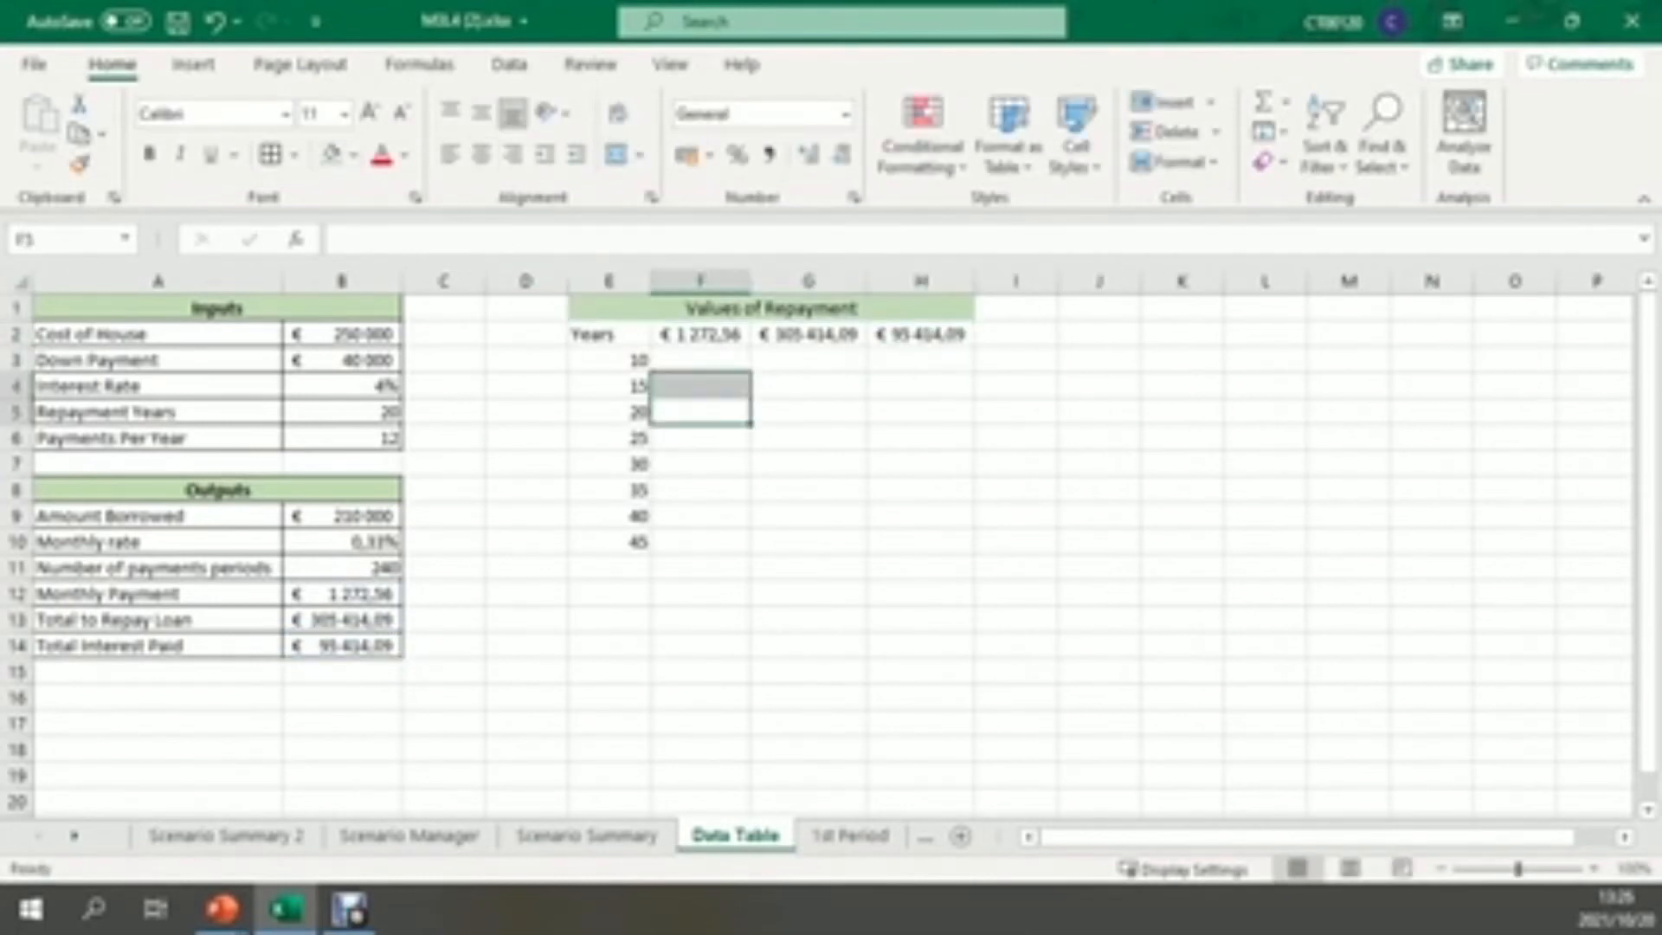
drag(608, 335, 969, 545)
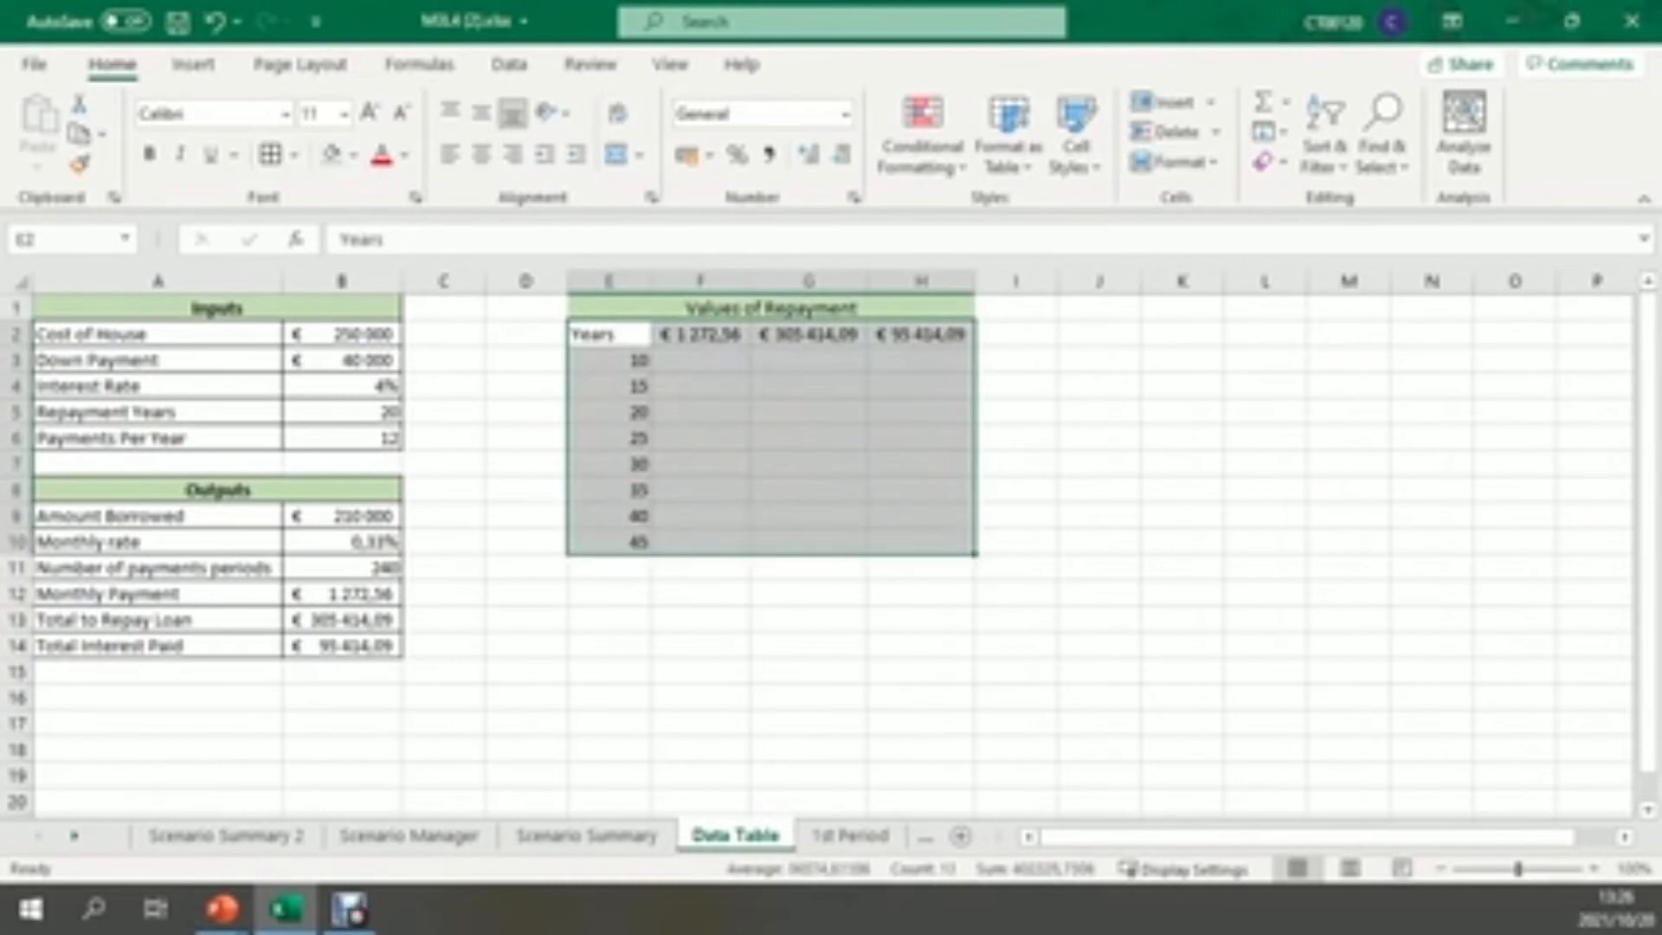
click(271, 155)
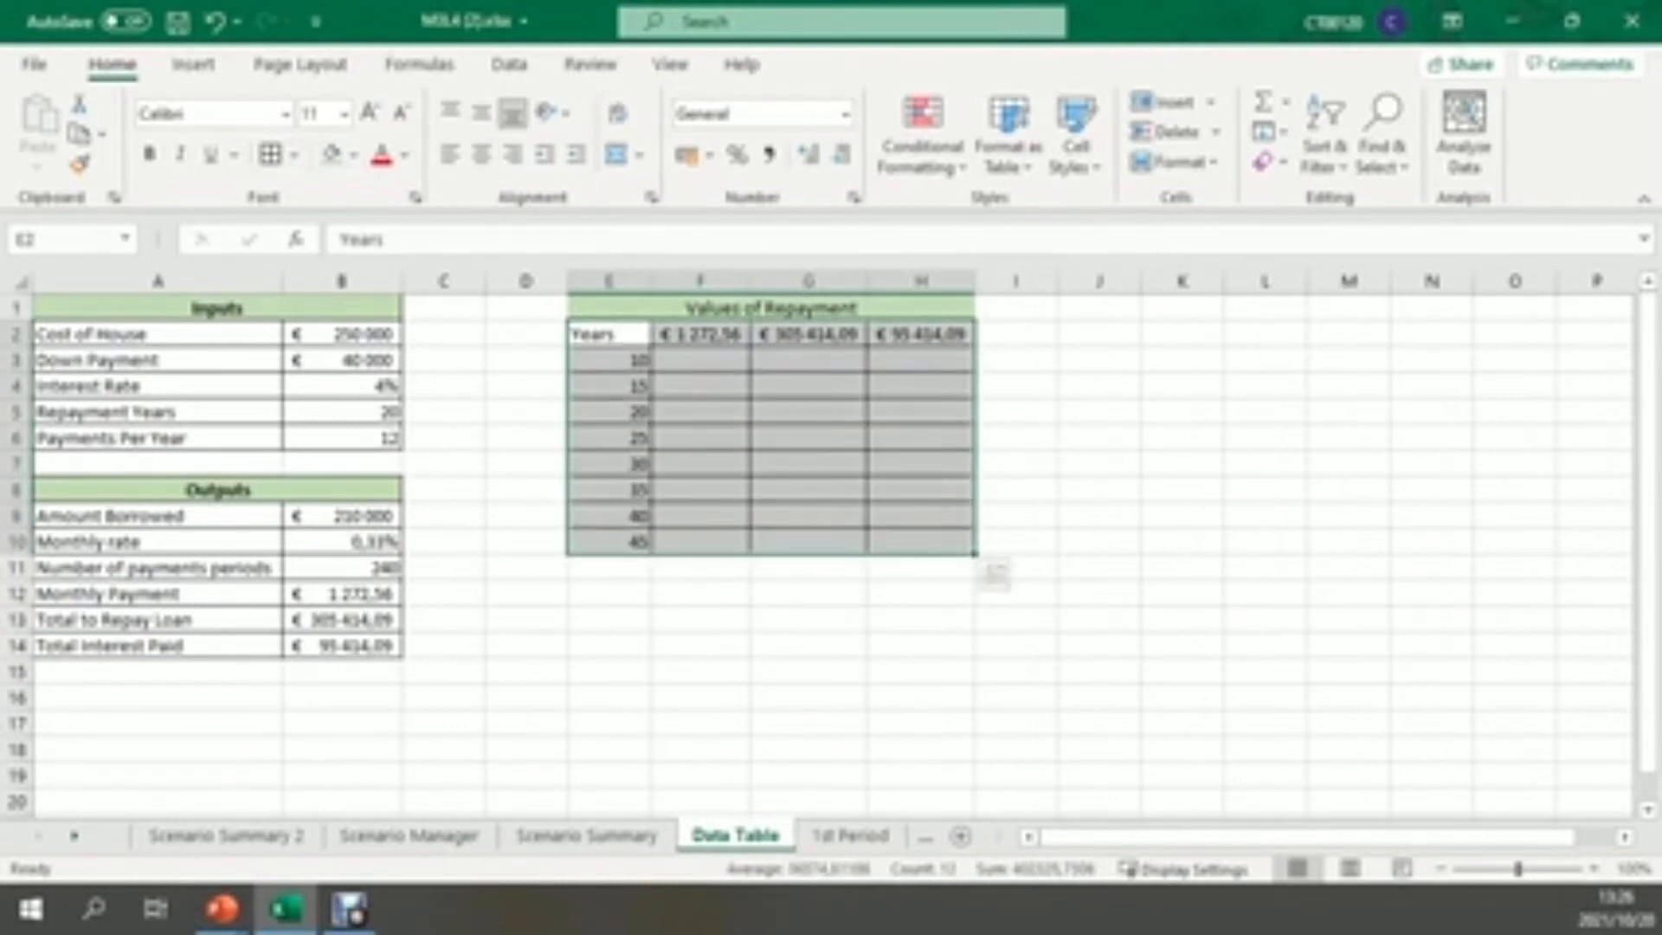
click(1015, 359)
Create a what-if data table over the Values of Repayment block with Repayment Years, $B$5, as the column input cell
drag(770, 309, 922, 541)
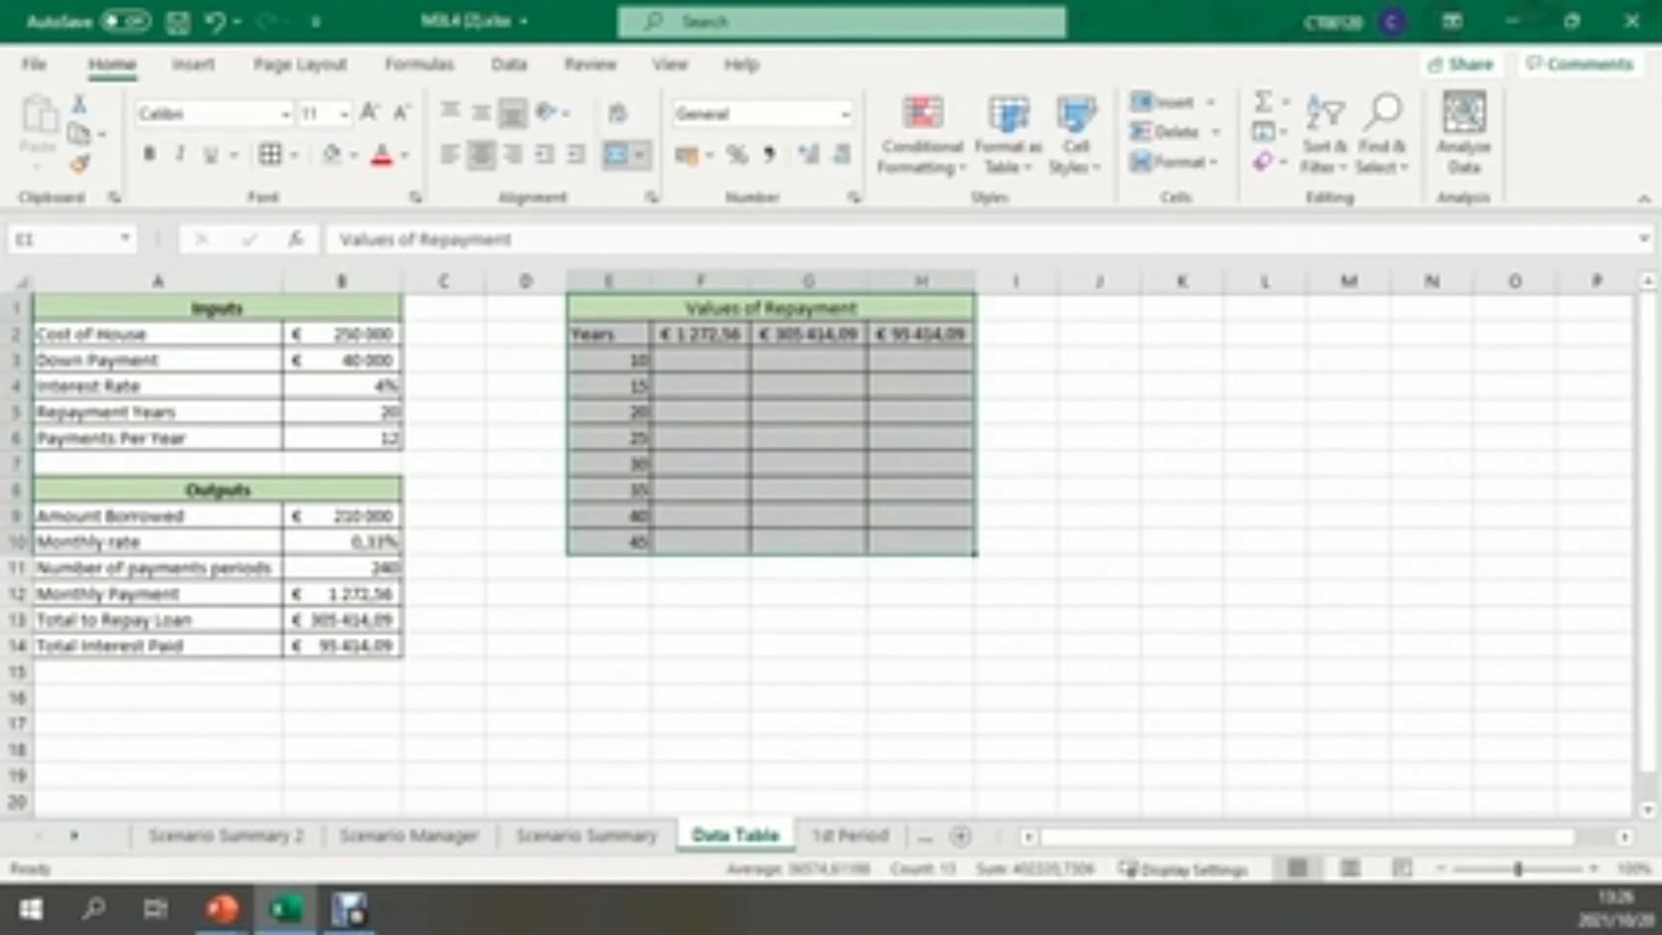
click(509, 65)
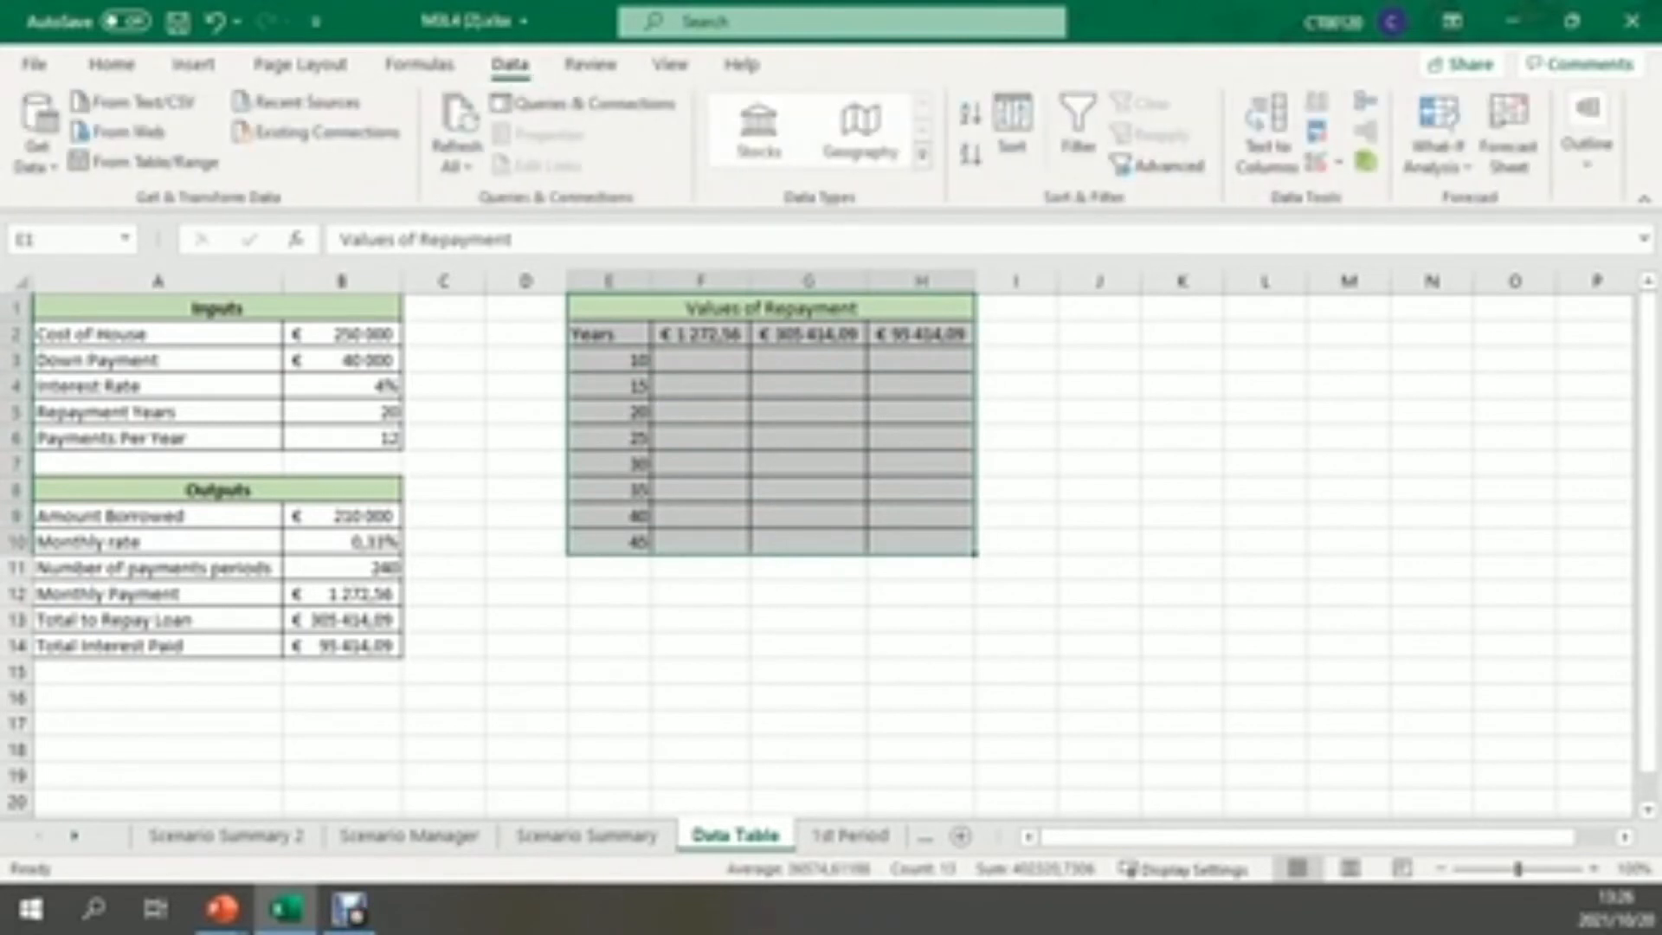
click(1437, 155)
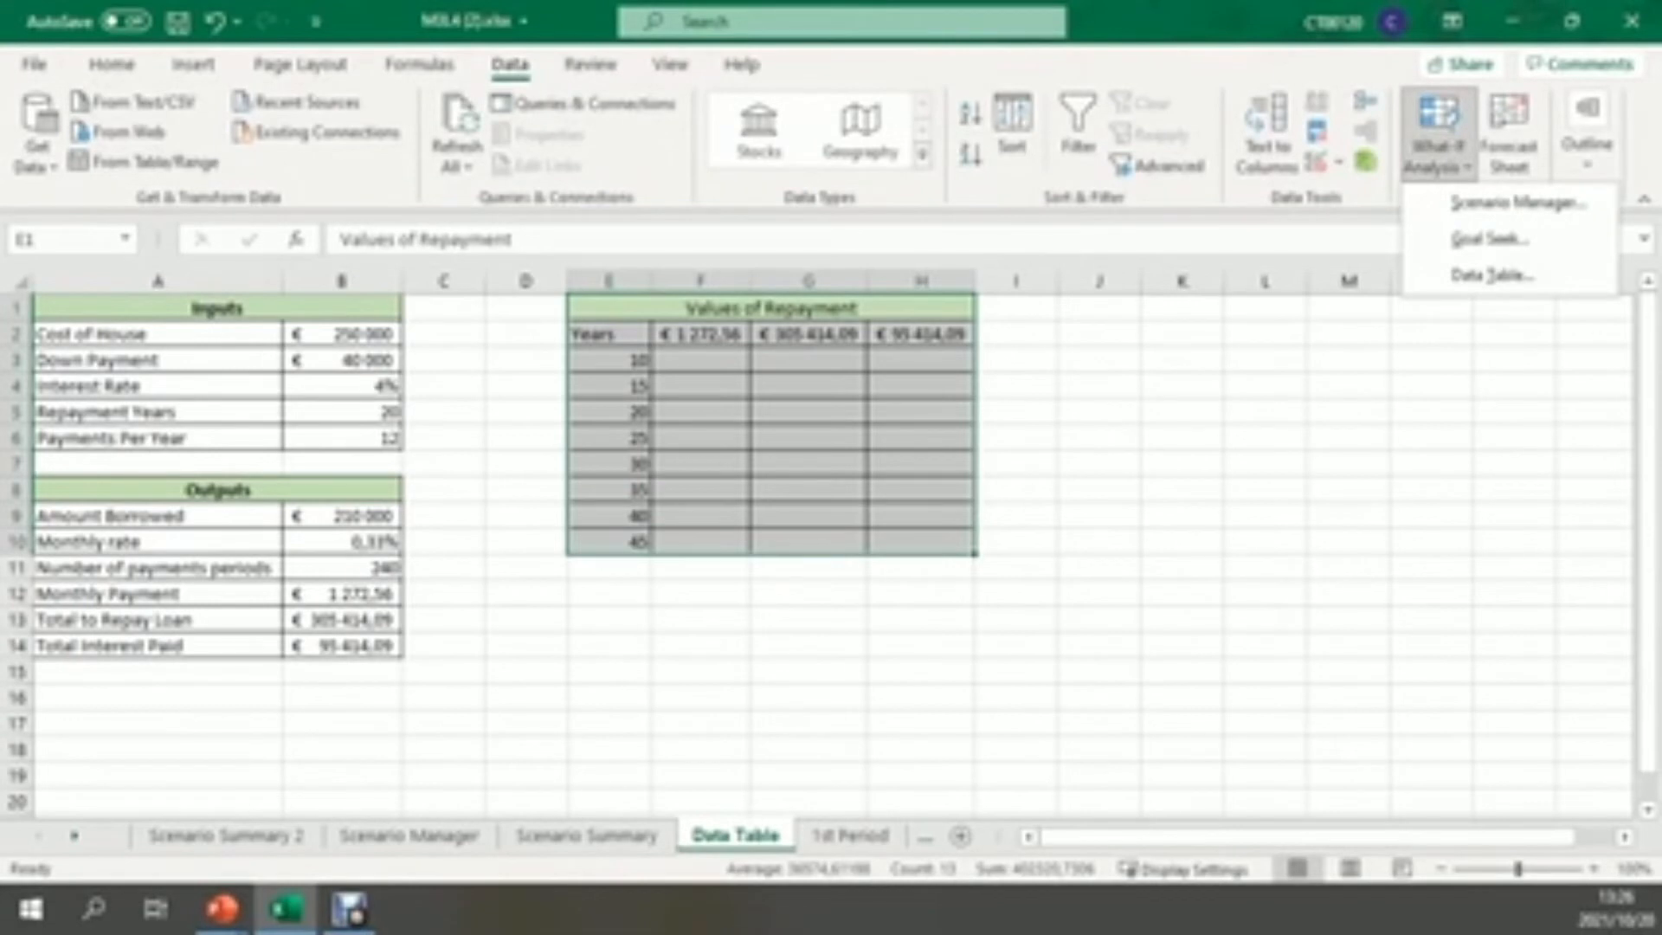
click(1490, 275)
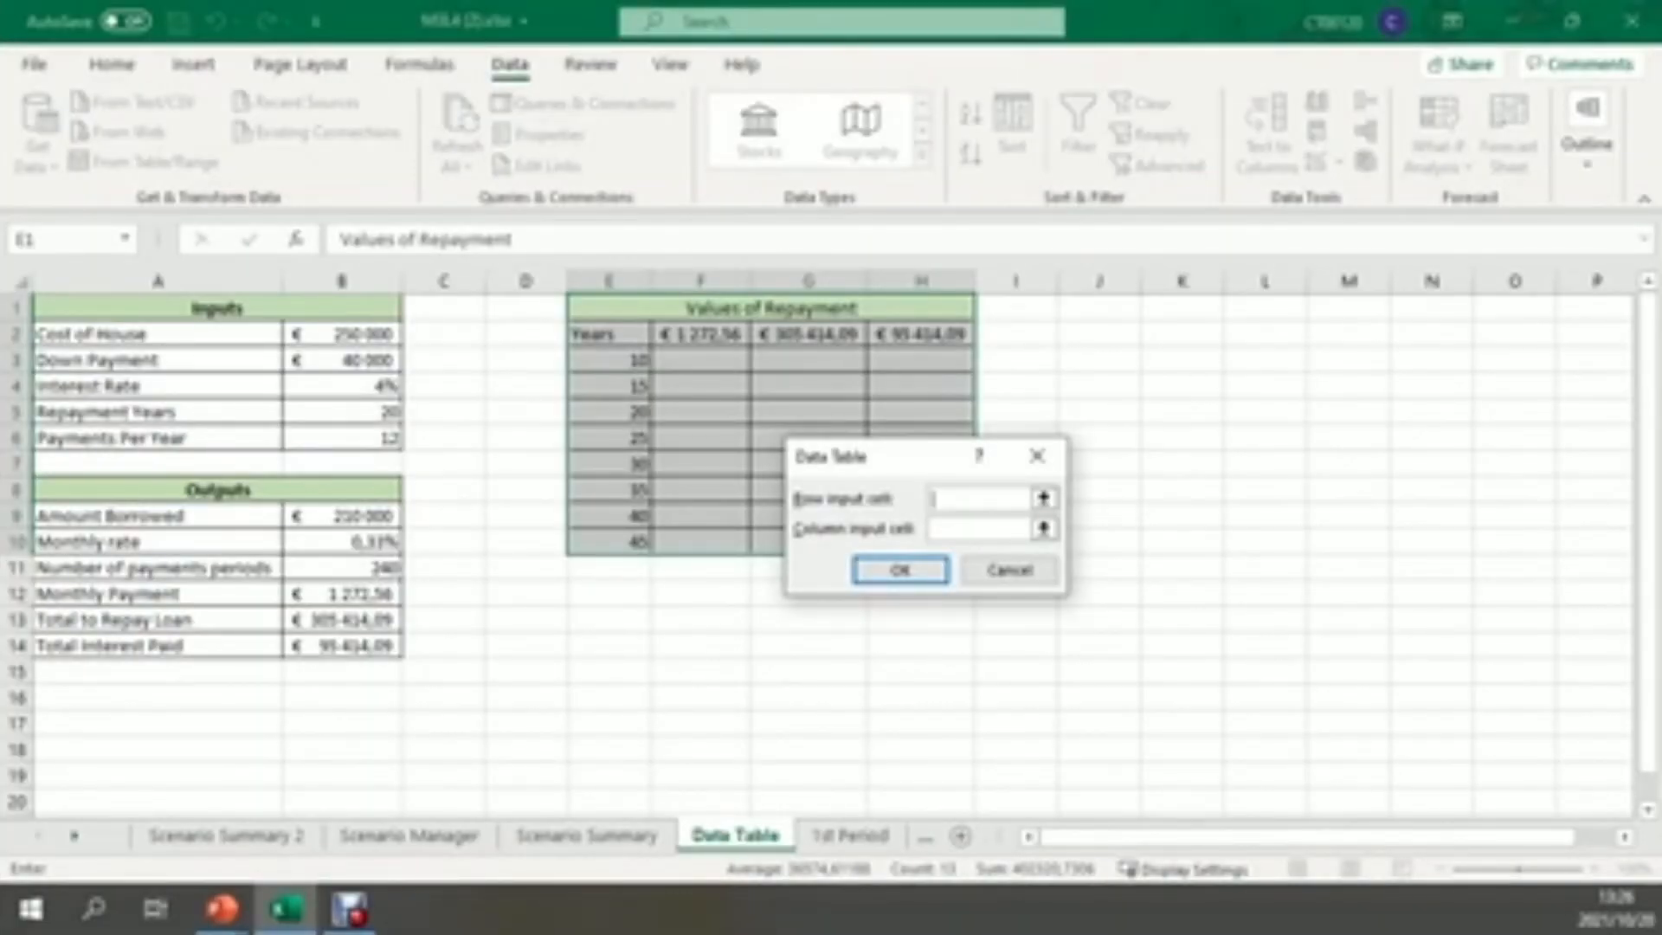
click(979, 529)
click(342, 412)
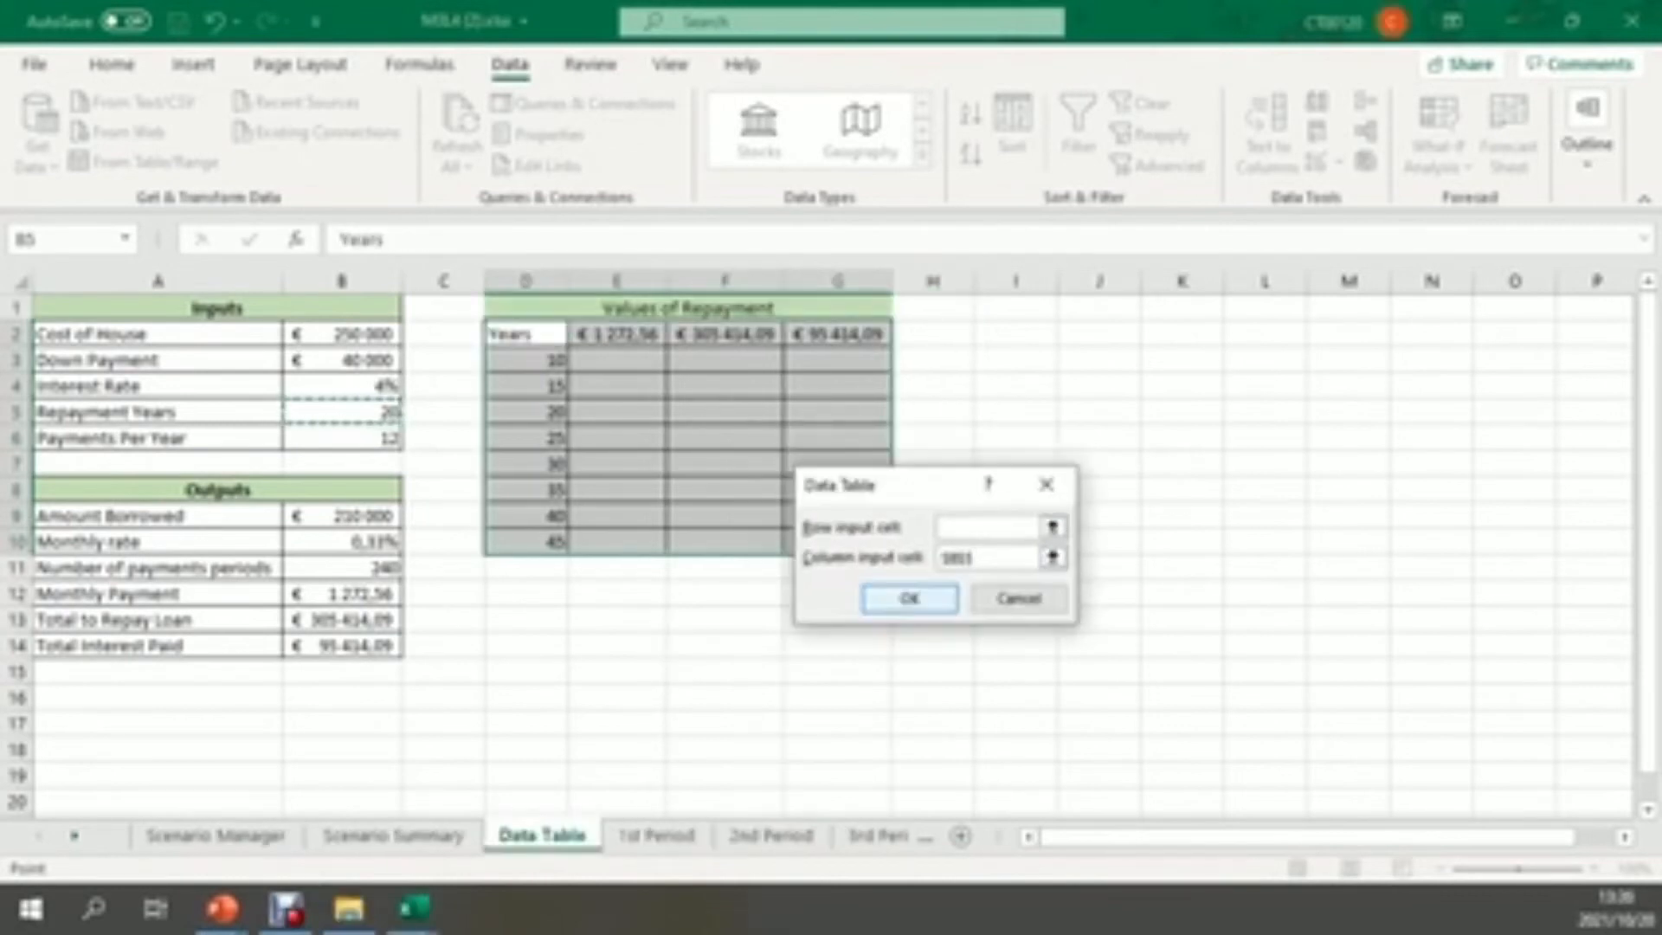
key(Return)
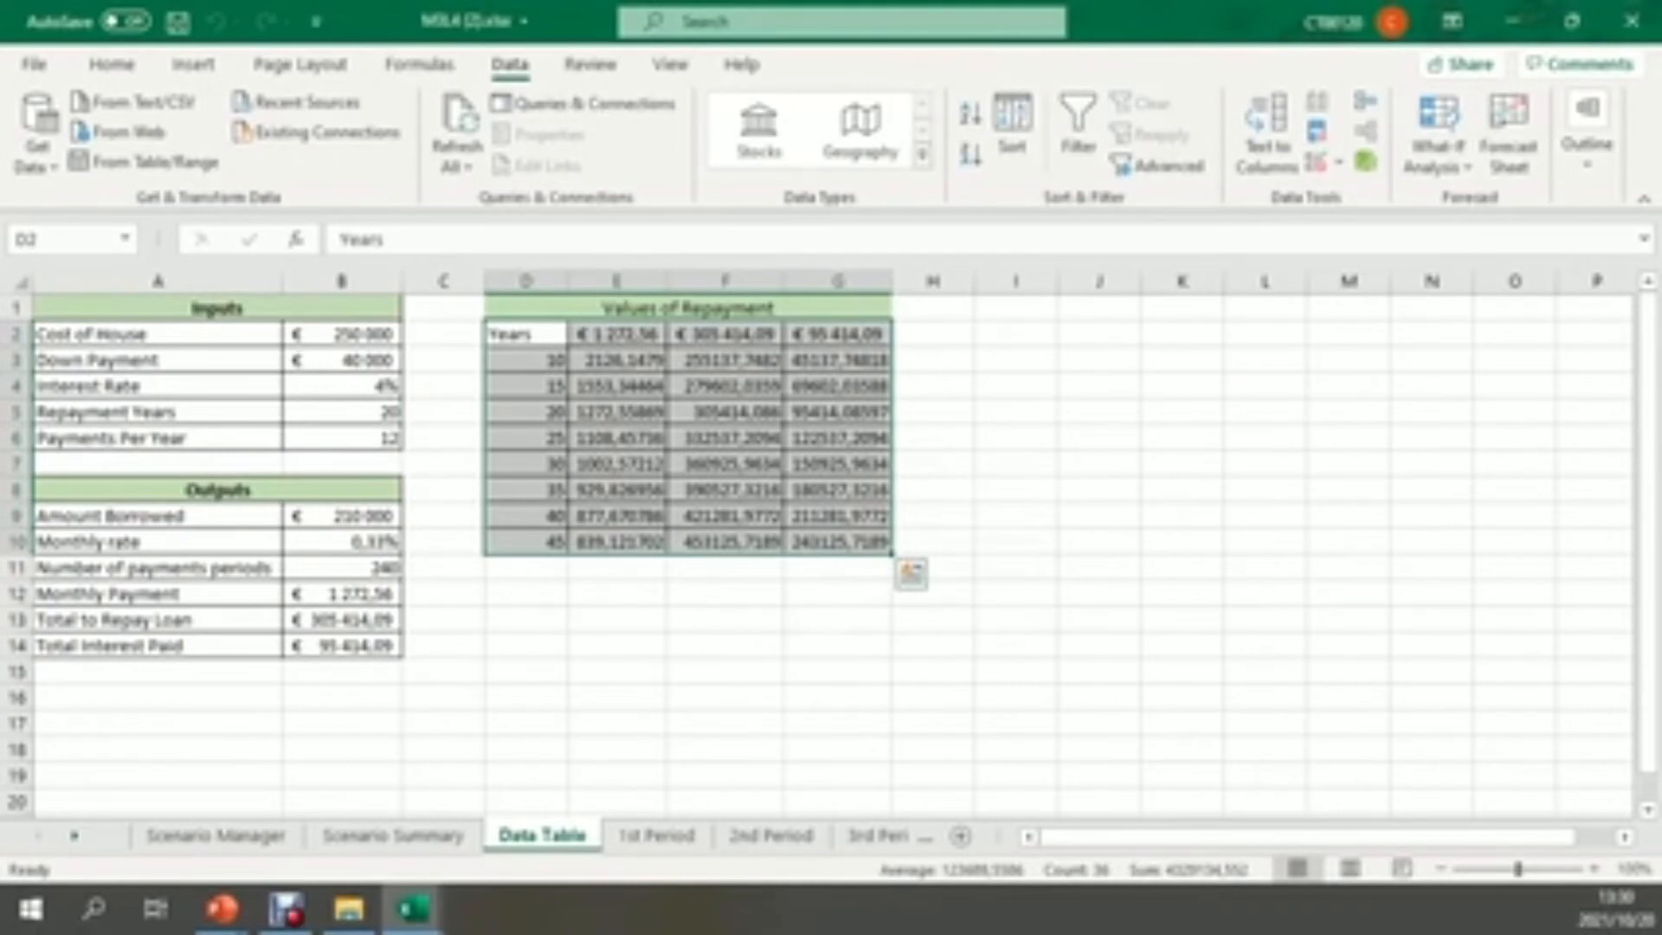
Apply the Currency number format to the calculated data table results in E3:G10
click(838, 697)
drag(616, 360, 874, 545)
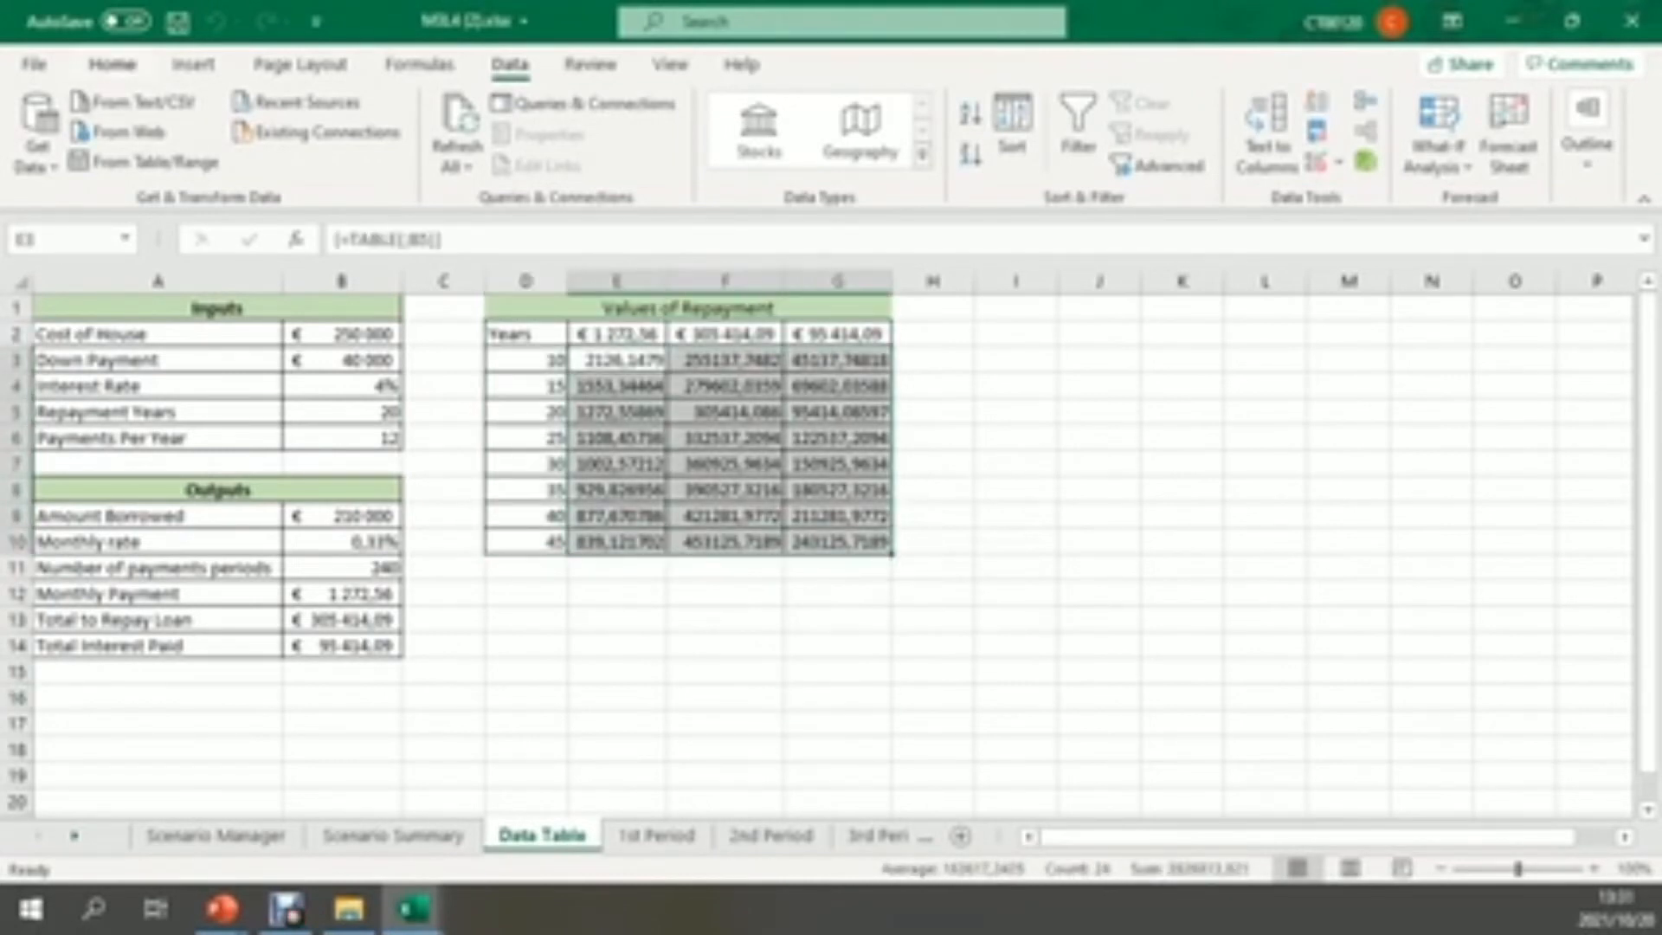
click(113, 65)
click(846, 114)
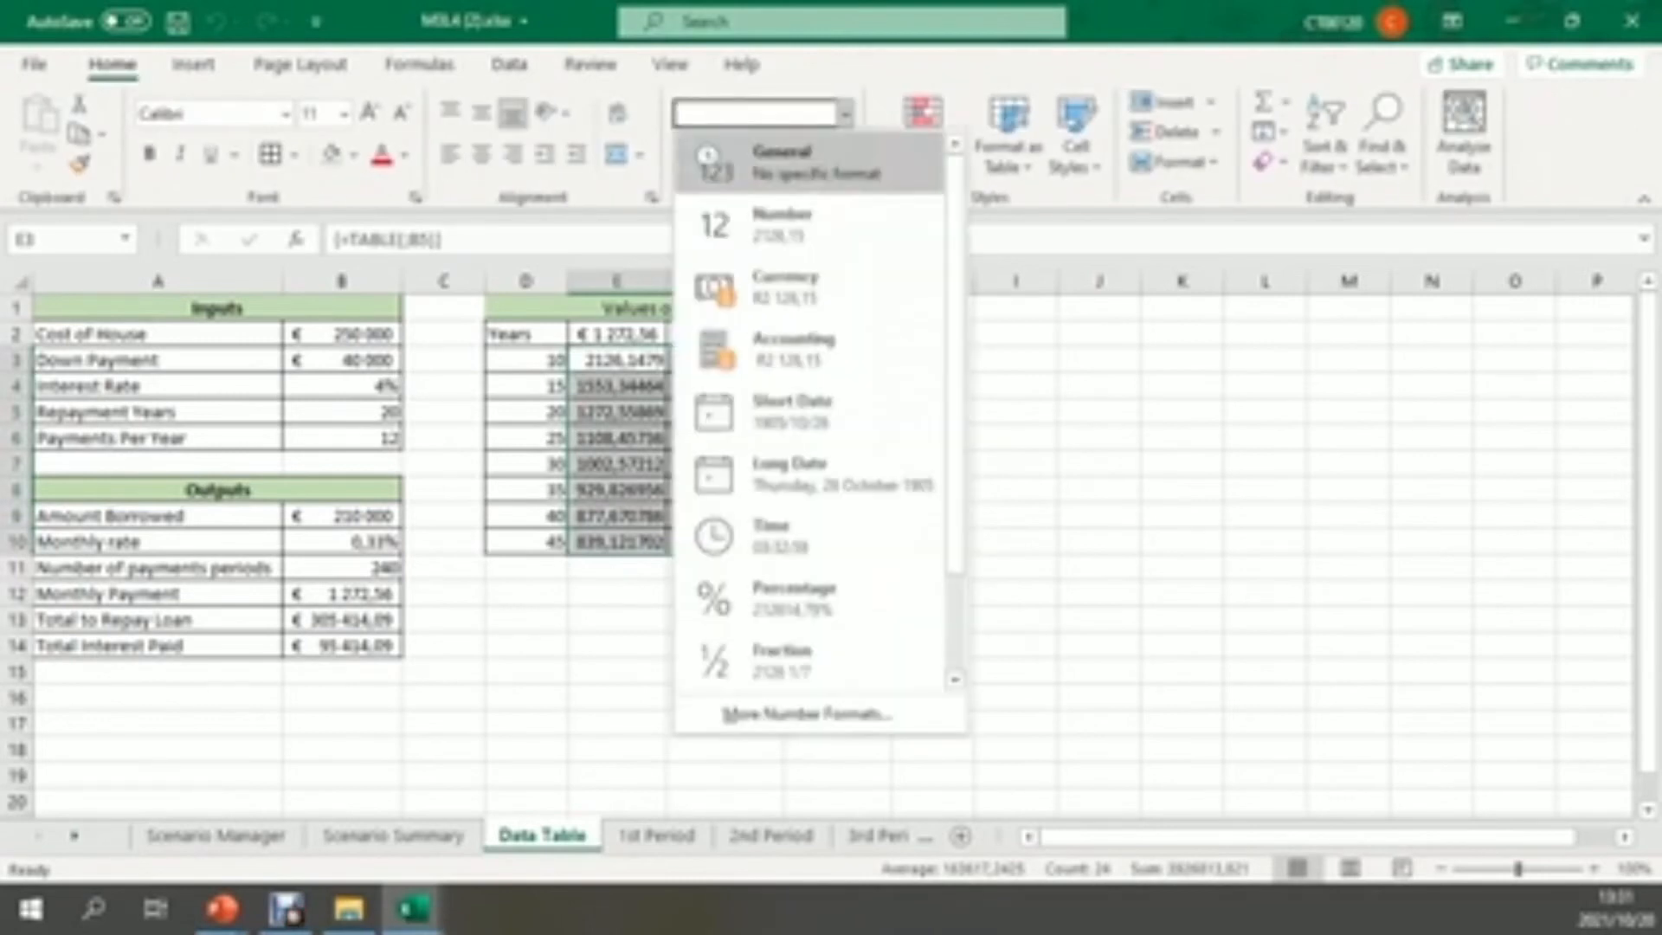
click(784, 286)
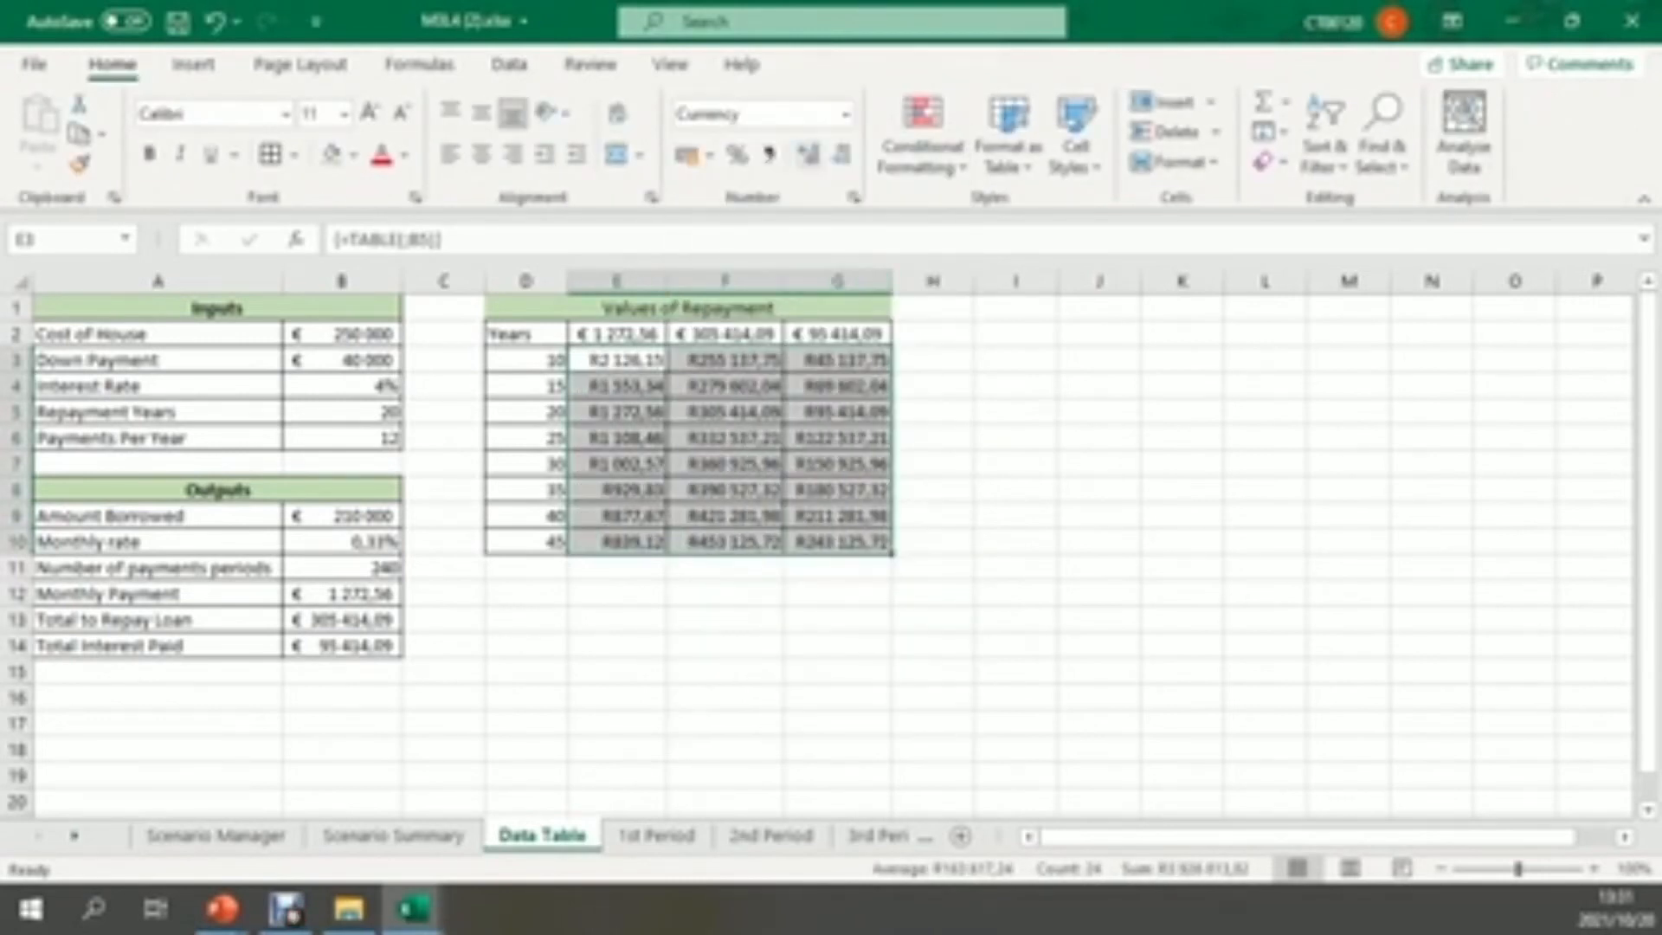
Change the currency symbol of the results in E3:G10 to € Dutch (Netherlands), keeping two decimal places
click(846, 114)
click(805, 714)
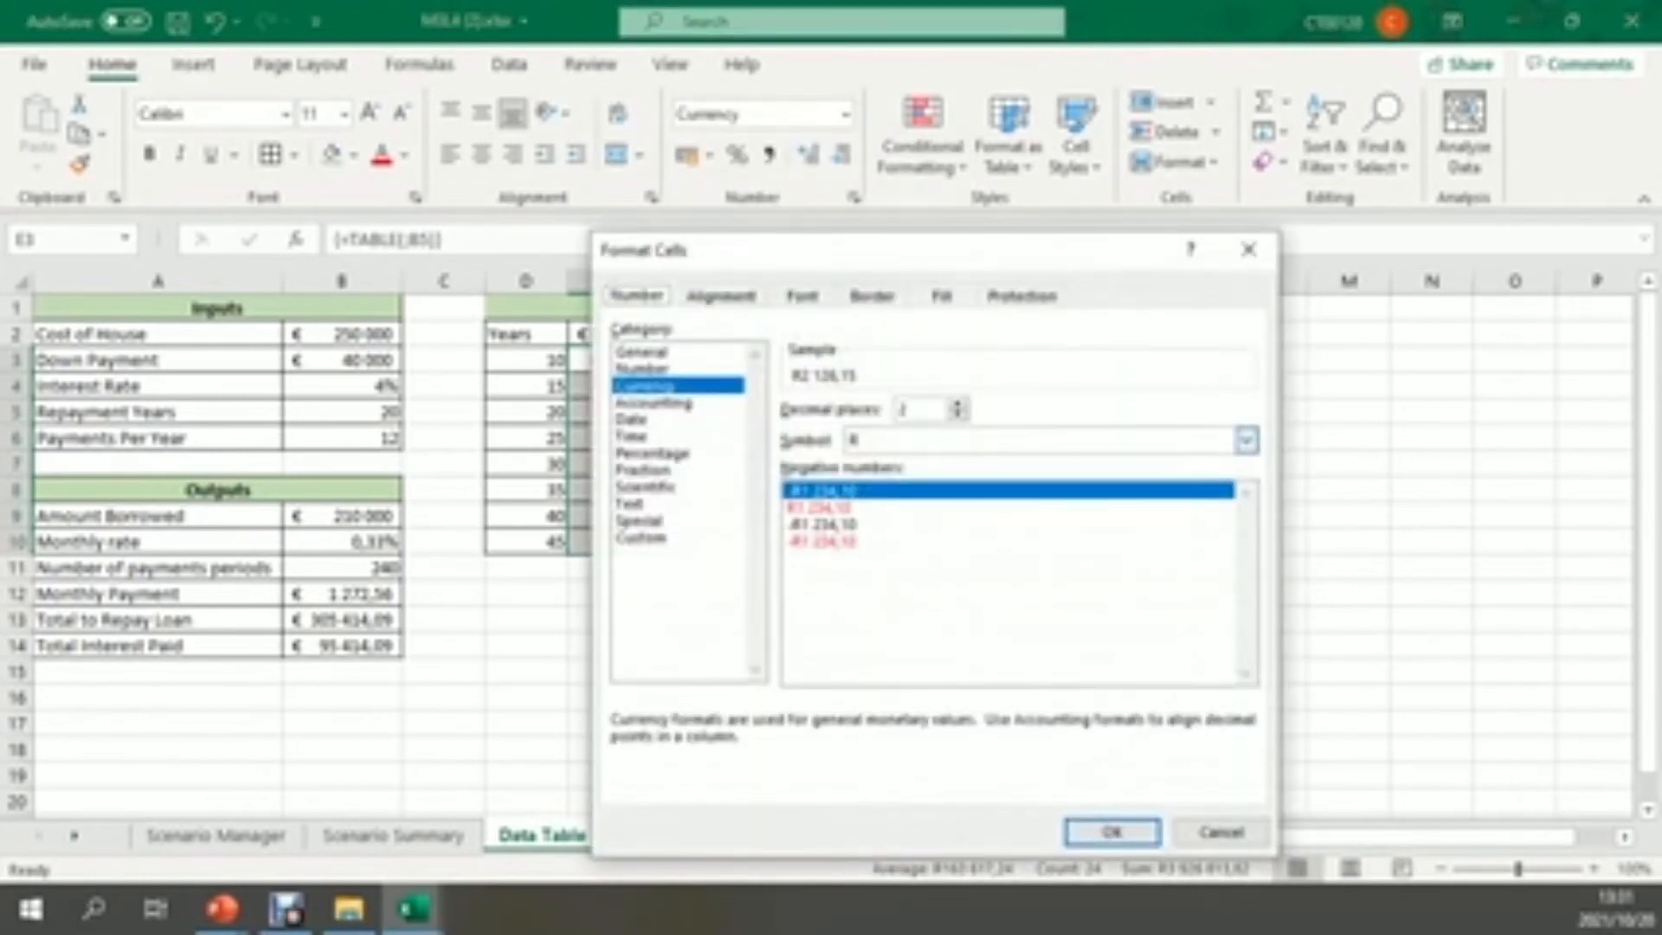
click(1246, 439)
scroll(1038, 615, down, 10)
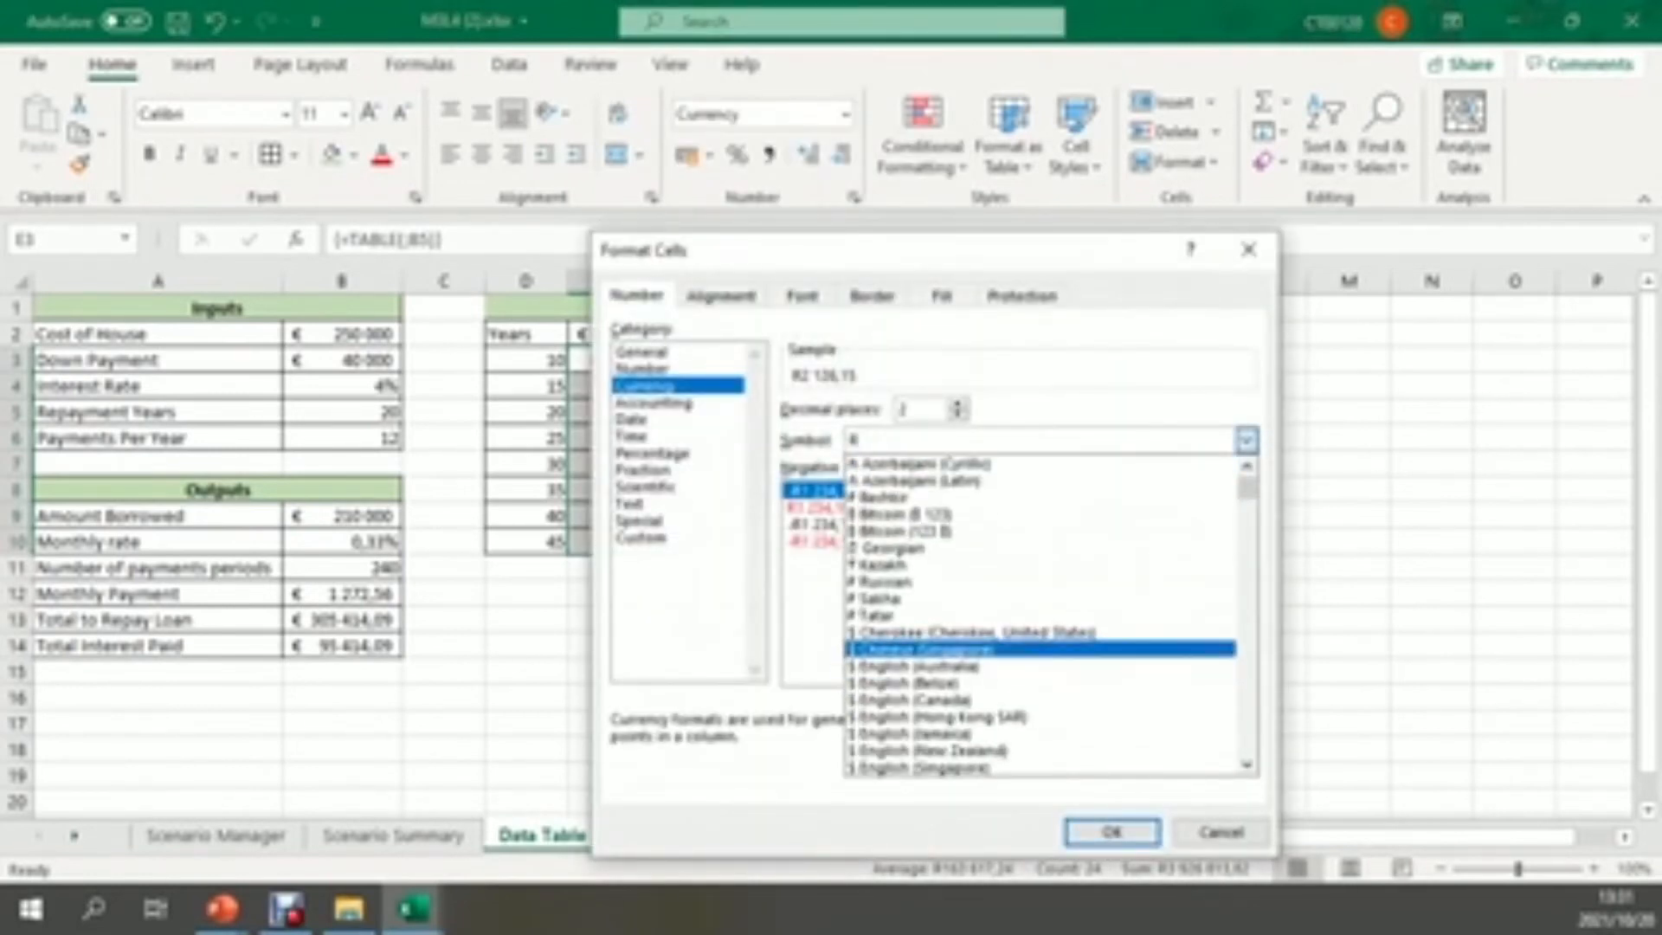
scroll(1039, 614, down, 5)
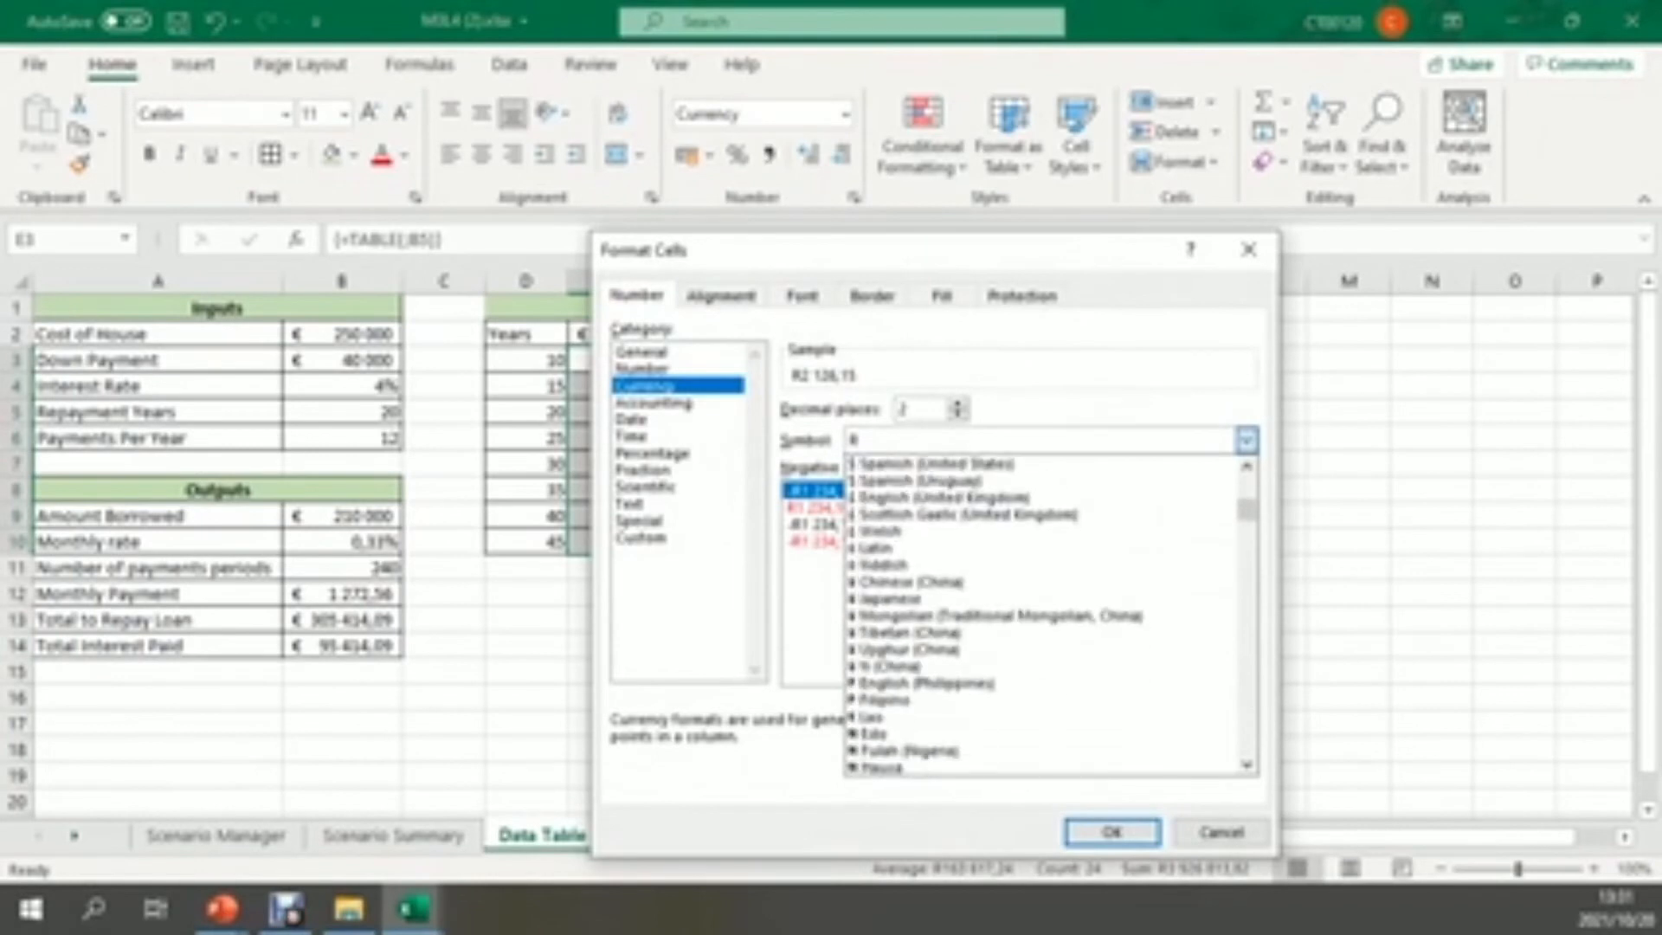
key(Down)
key(Down)
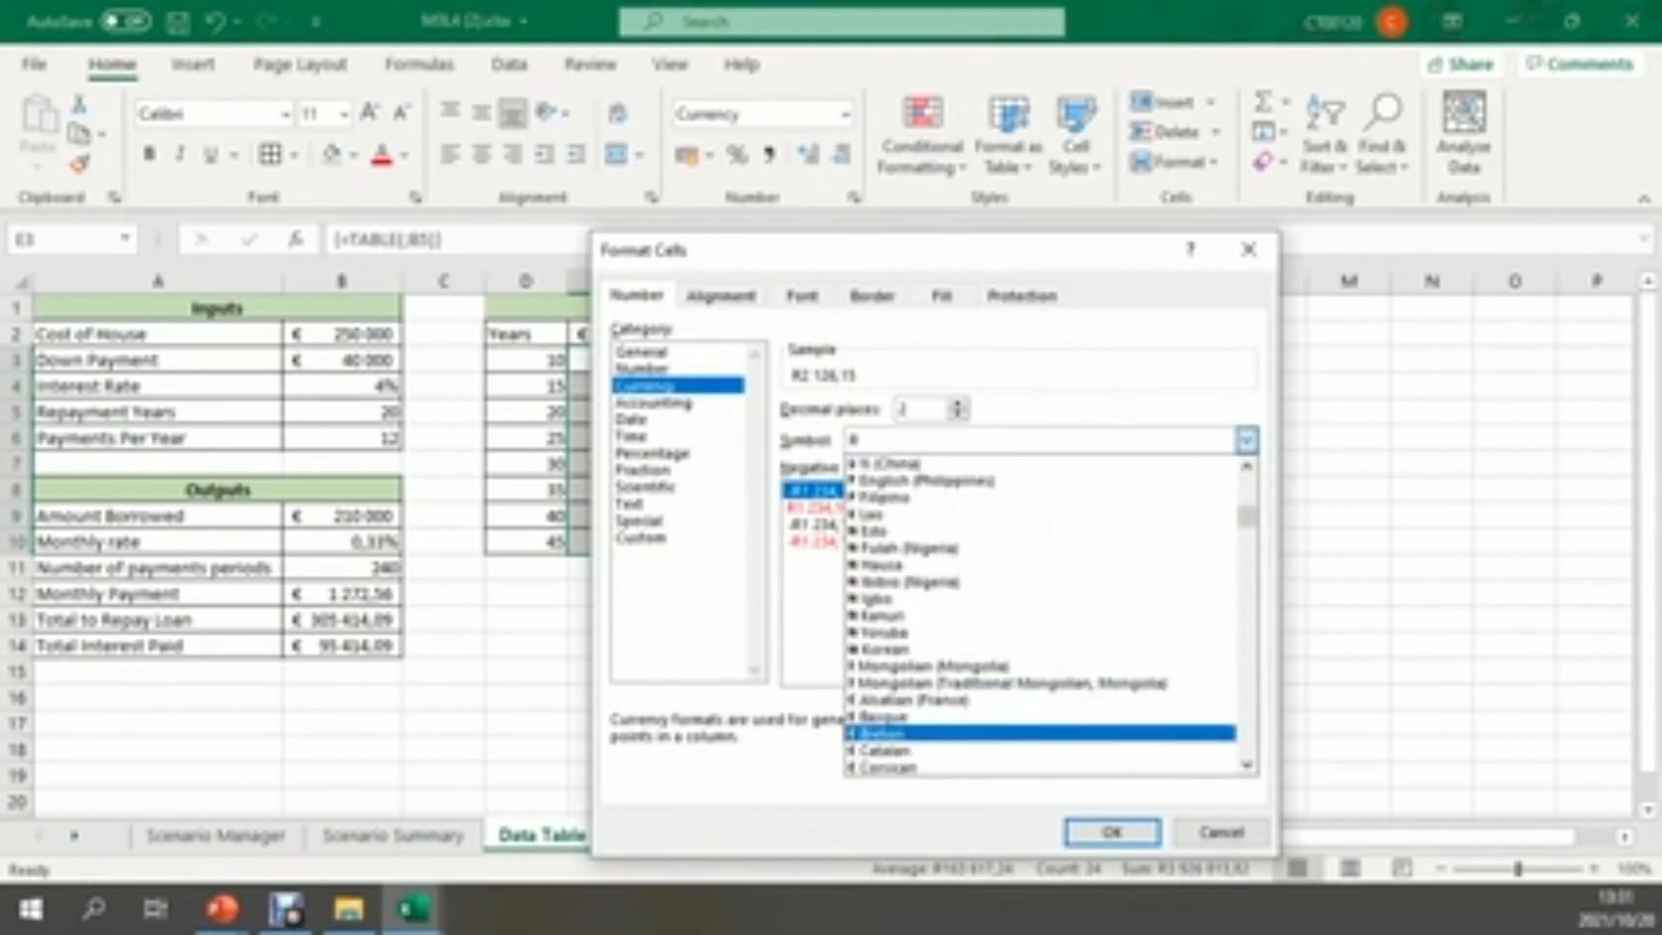
key(Down)
key(Down)
key(Down)
key(Down)
key(Return)
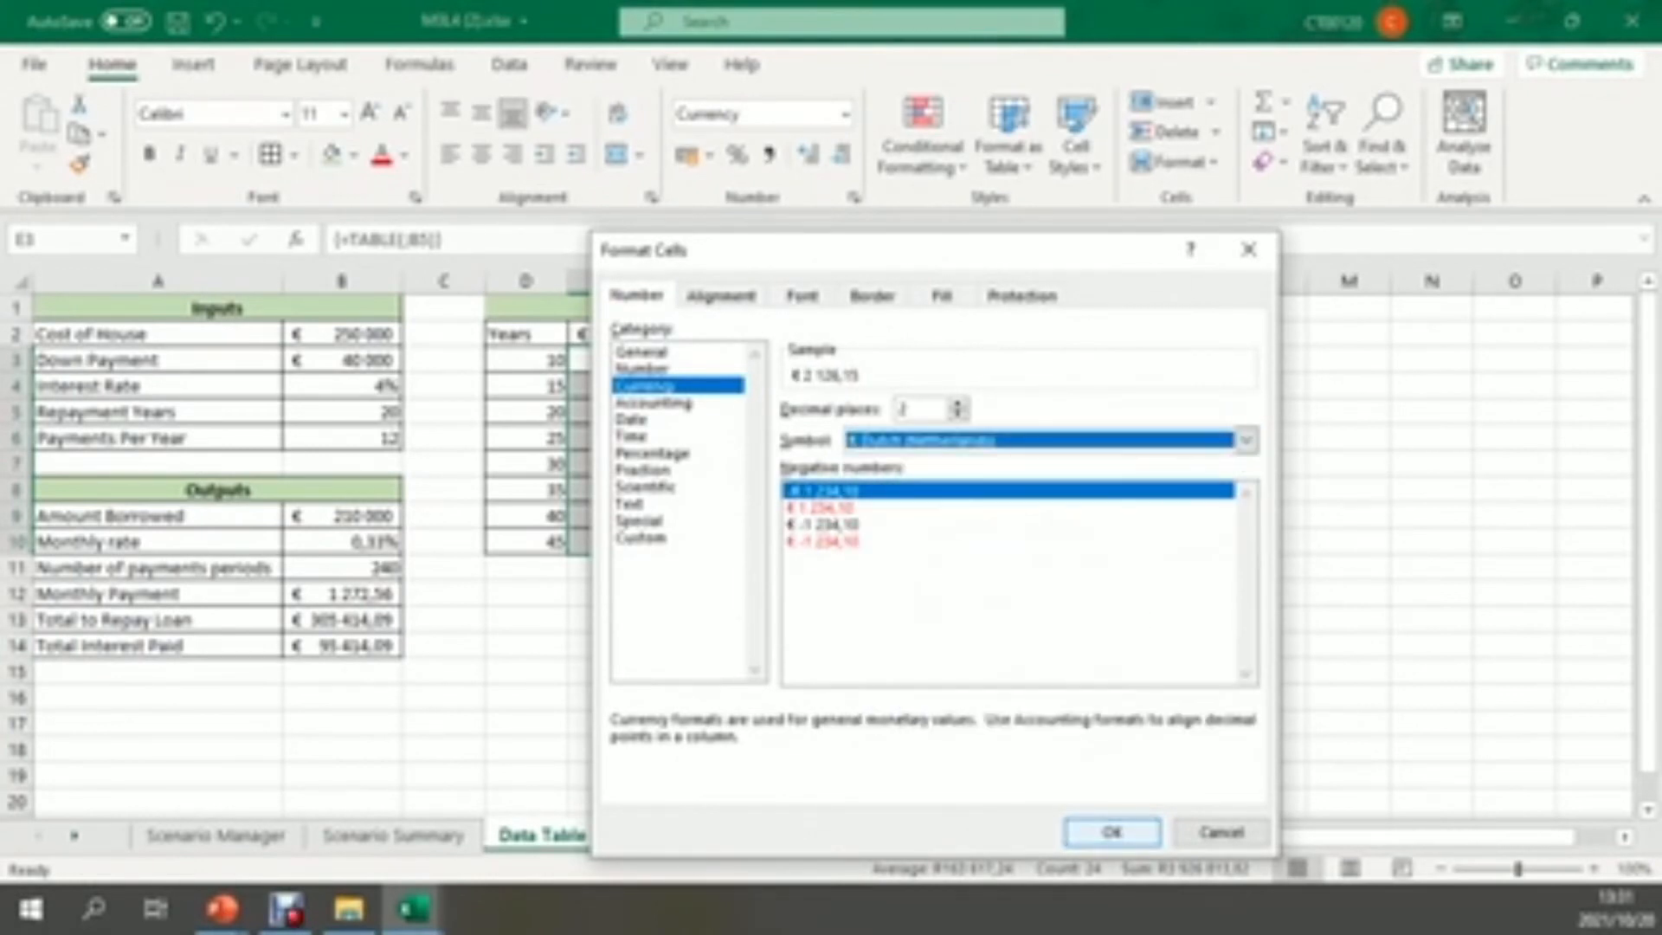
key(Return)
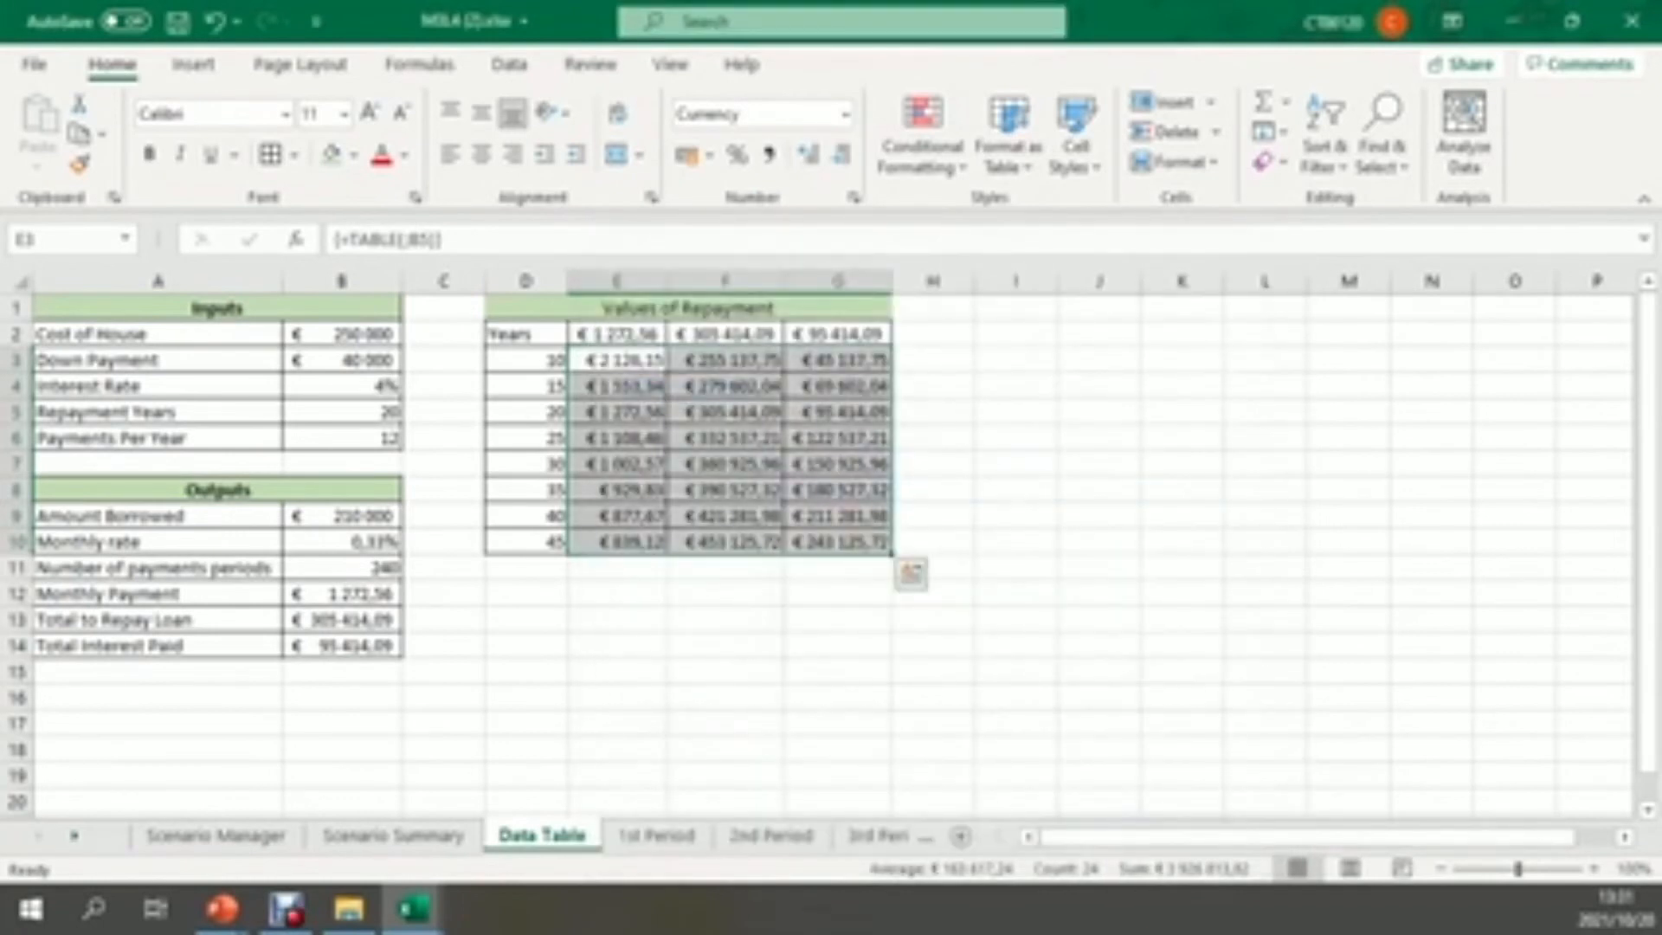
Highlight the 20-year row of the repayment table, D5:G5, with the light green fill
click(933, 723)
drag(532, 411, 835, 412)
click(331, 154)
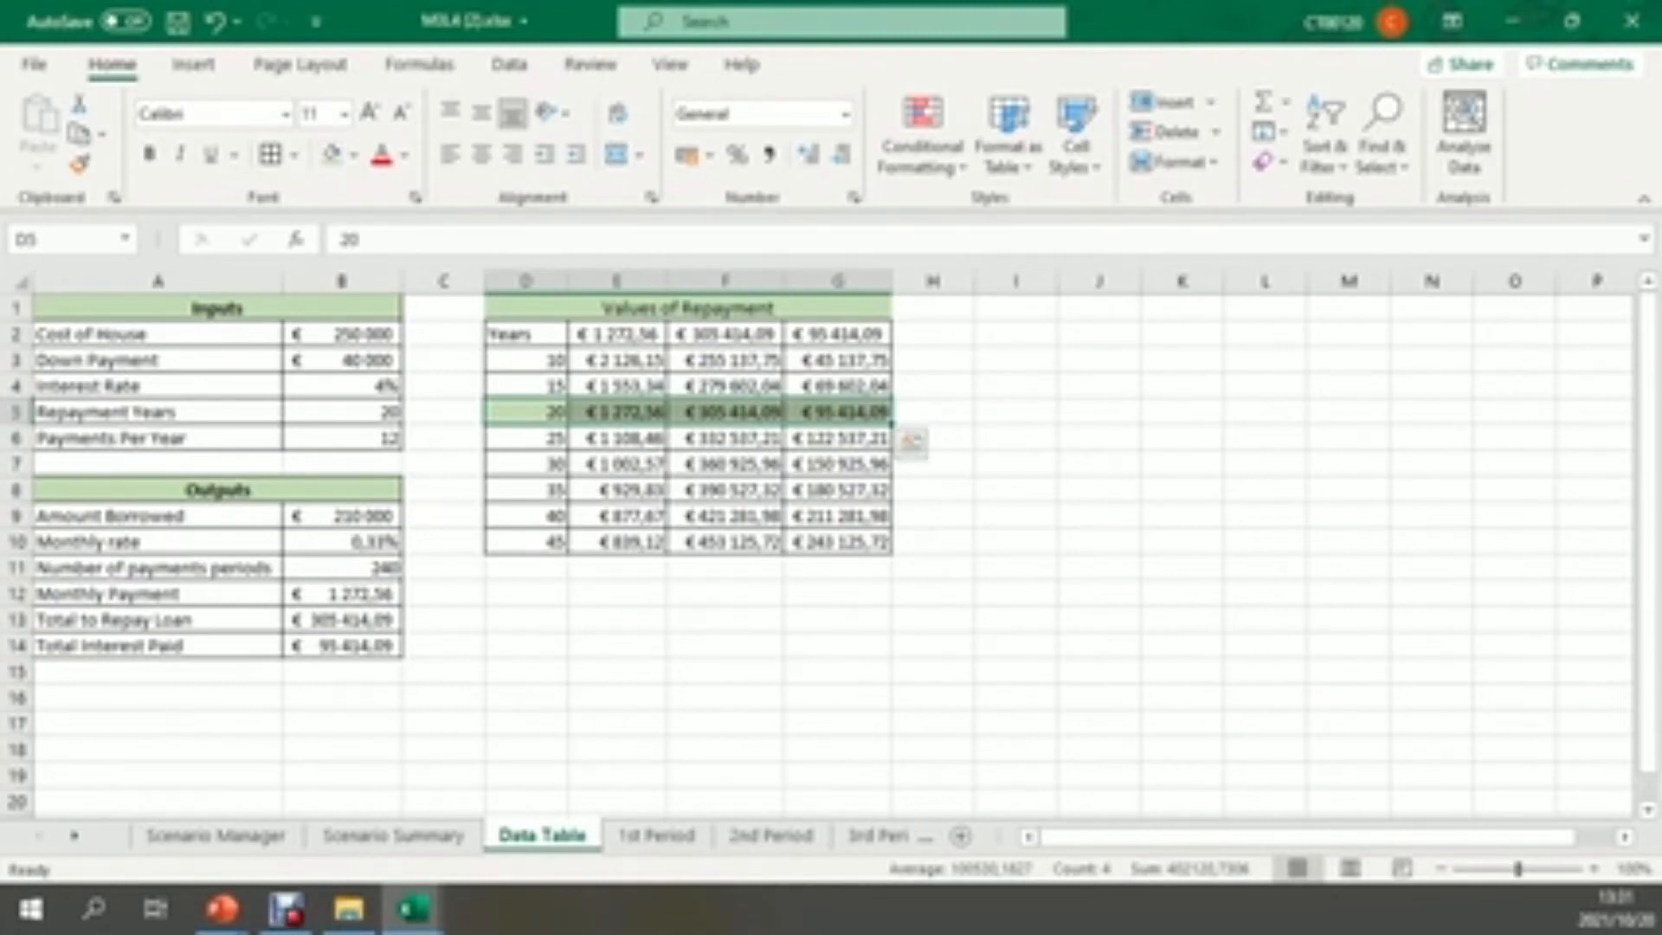
click(836, 646)
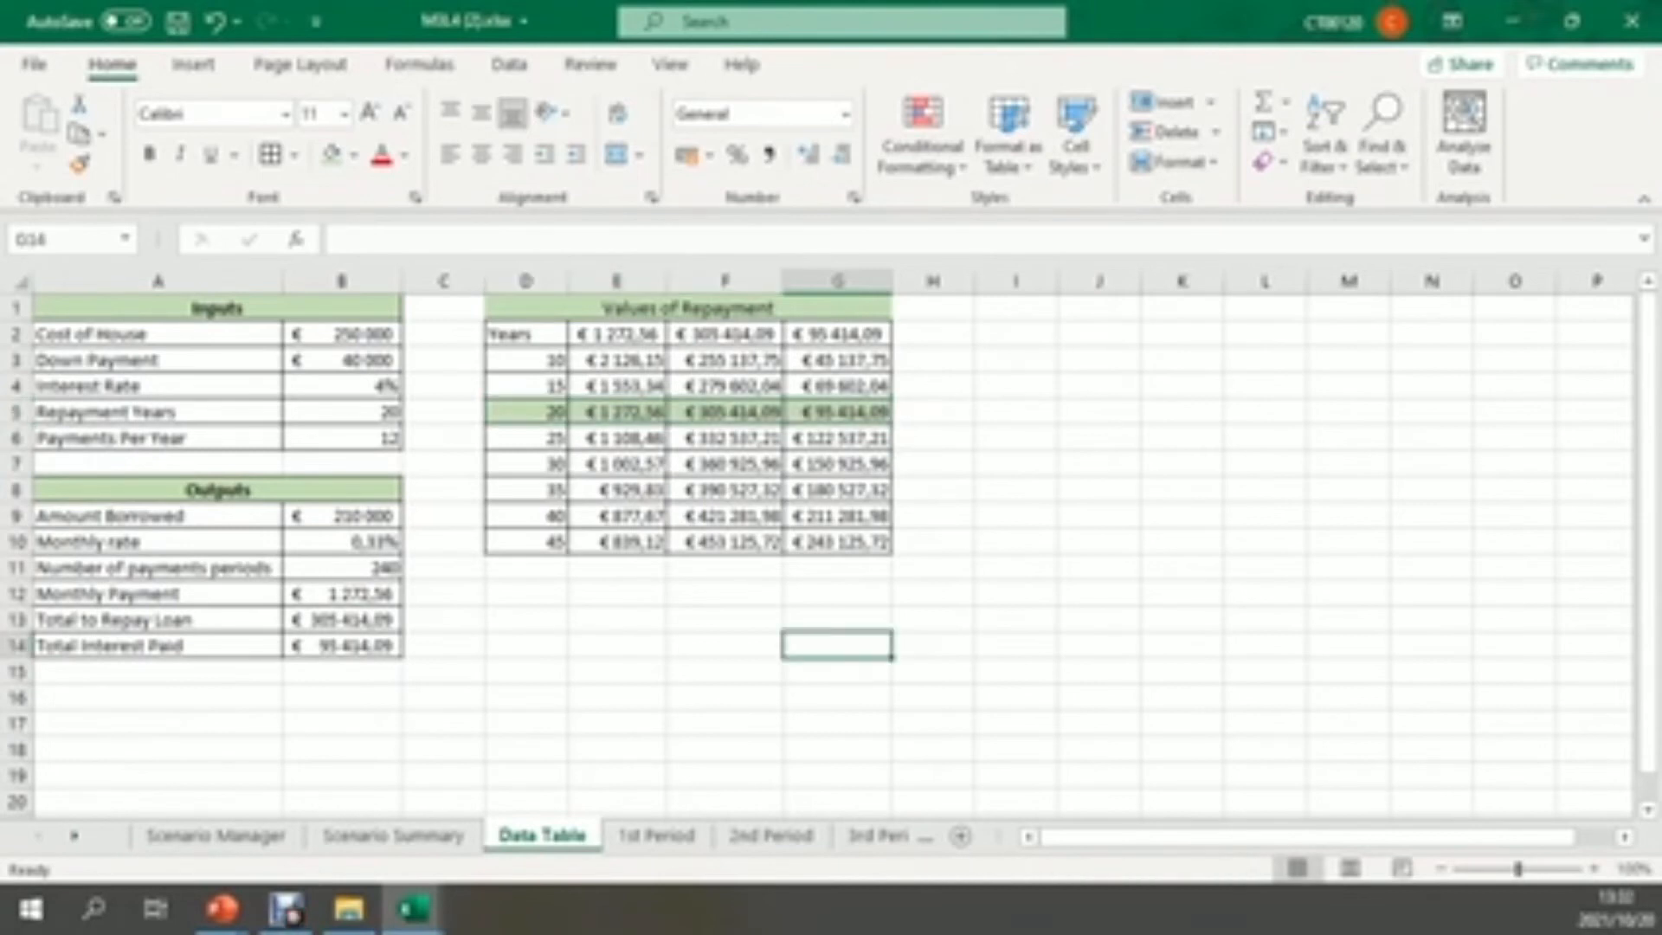
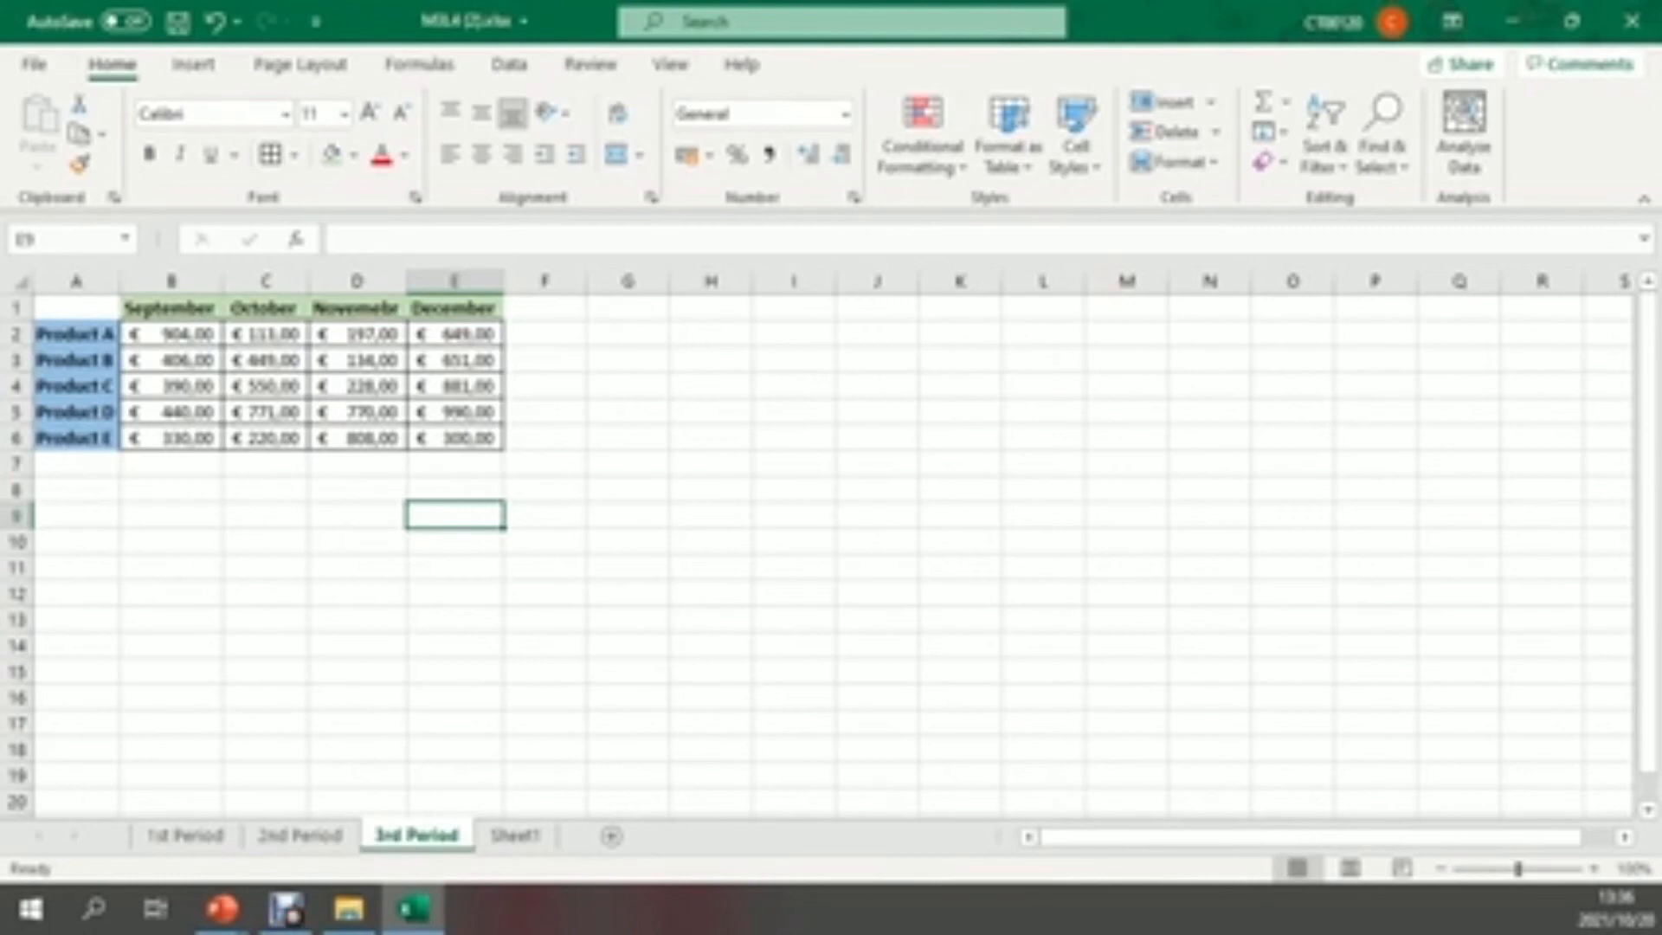
Start a consolidation at cell A1 of the empty Sheet1 with Sum as the function
click(515, 835)
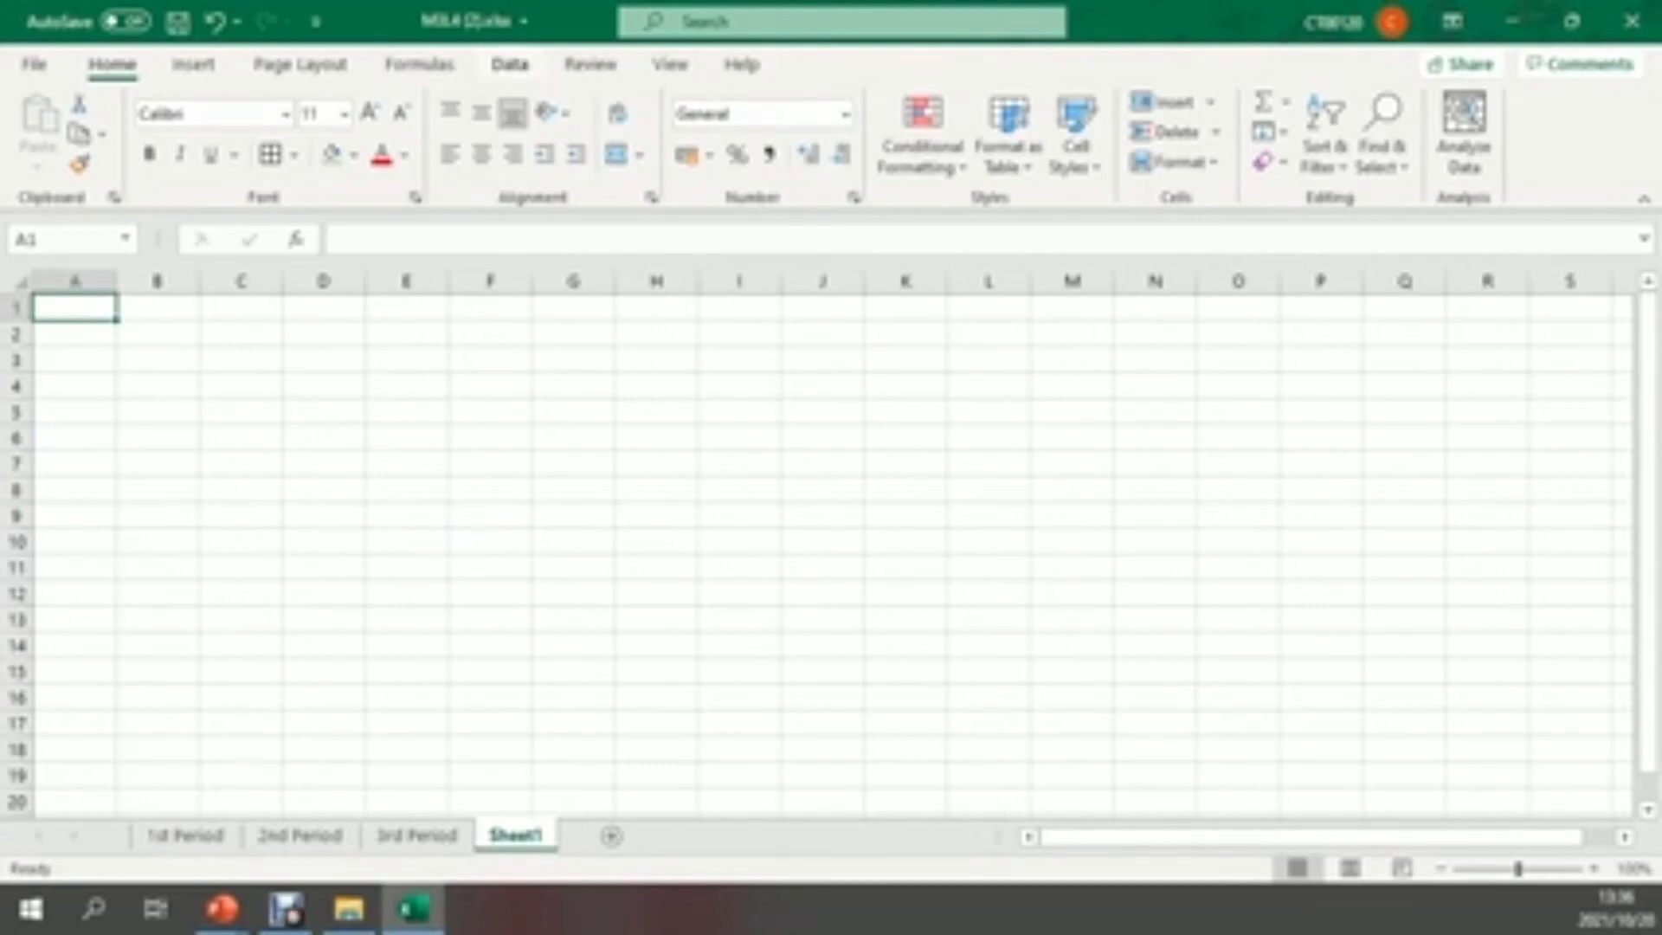
click(509, 64)
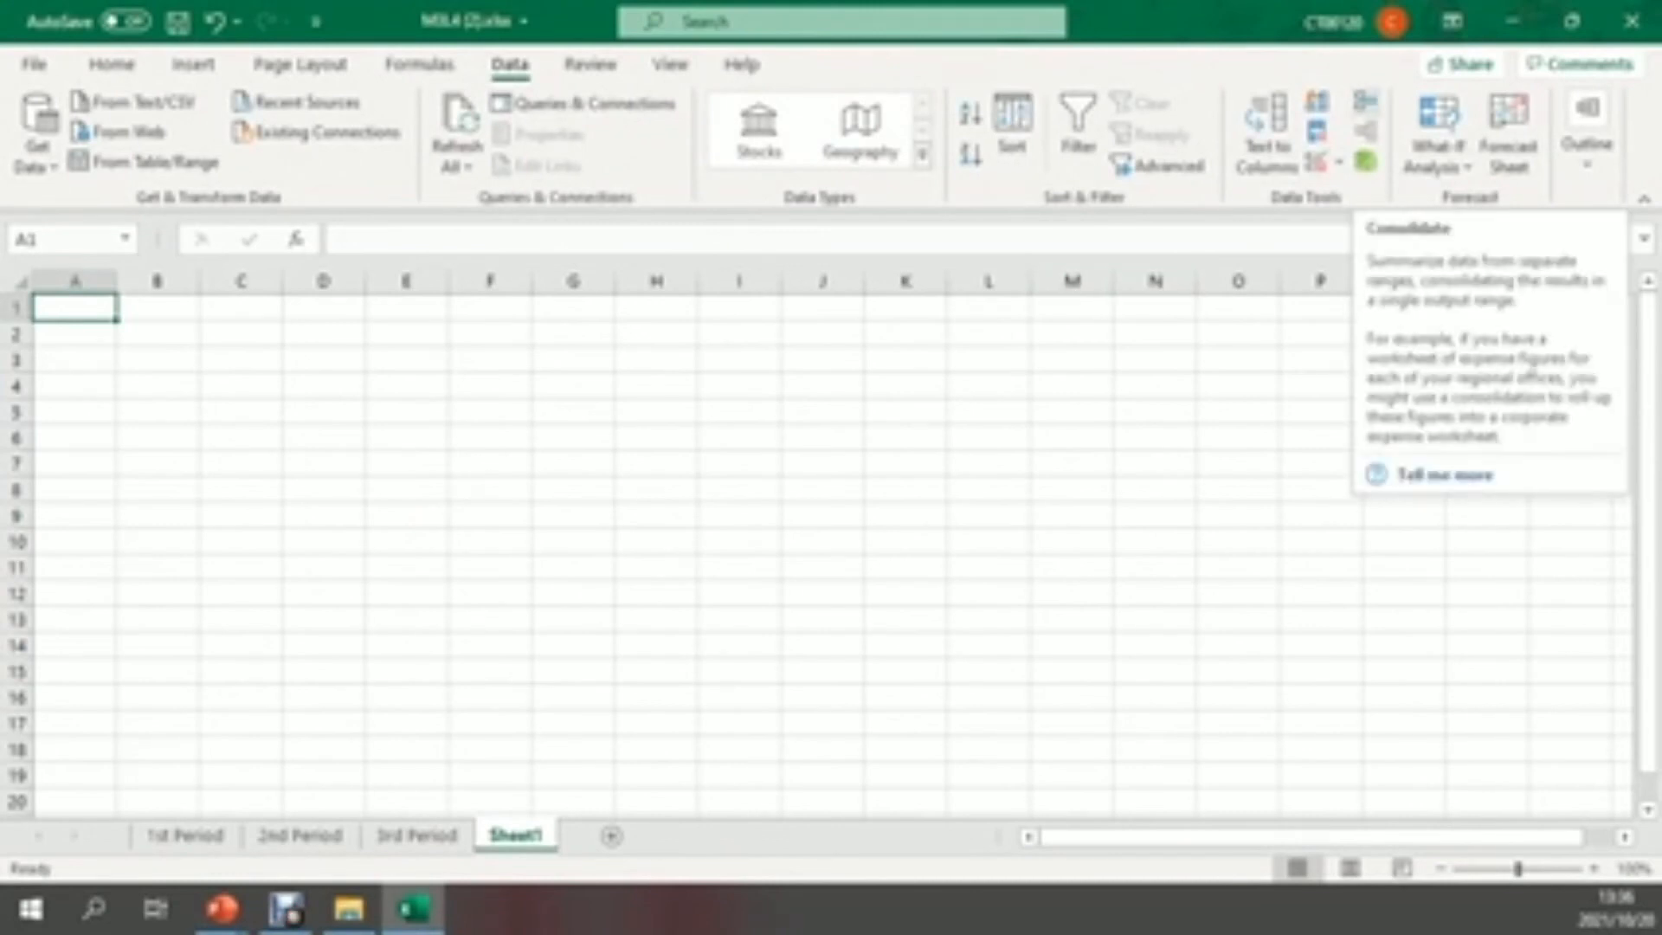
click(1366, 102)
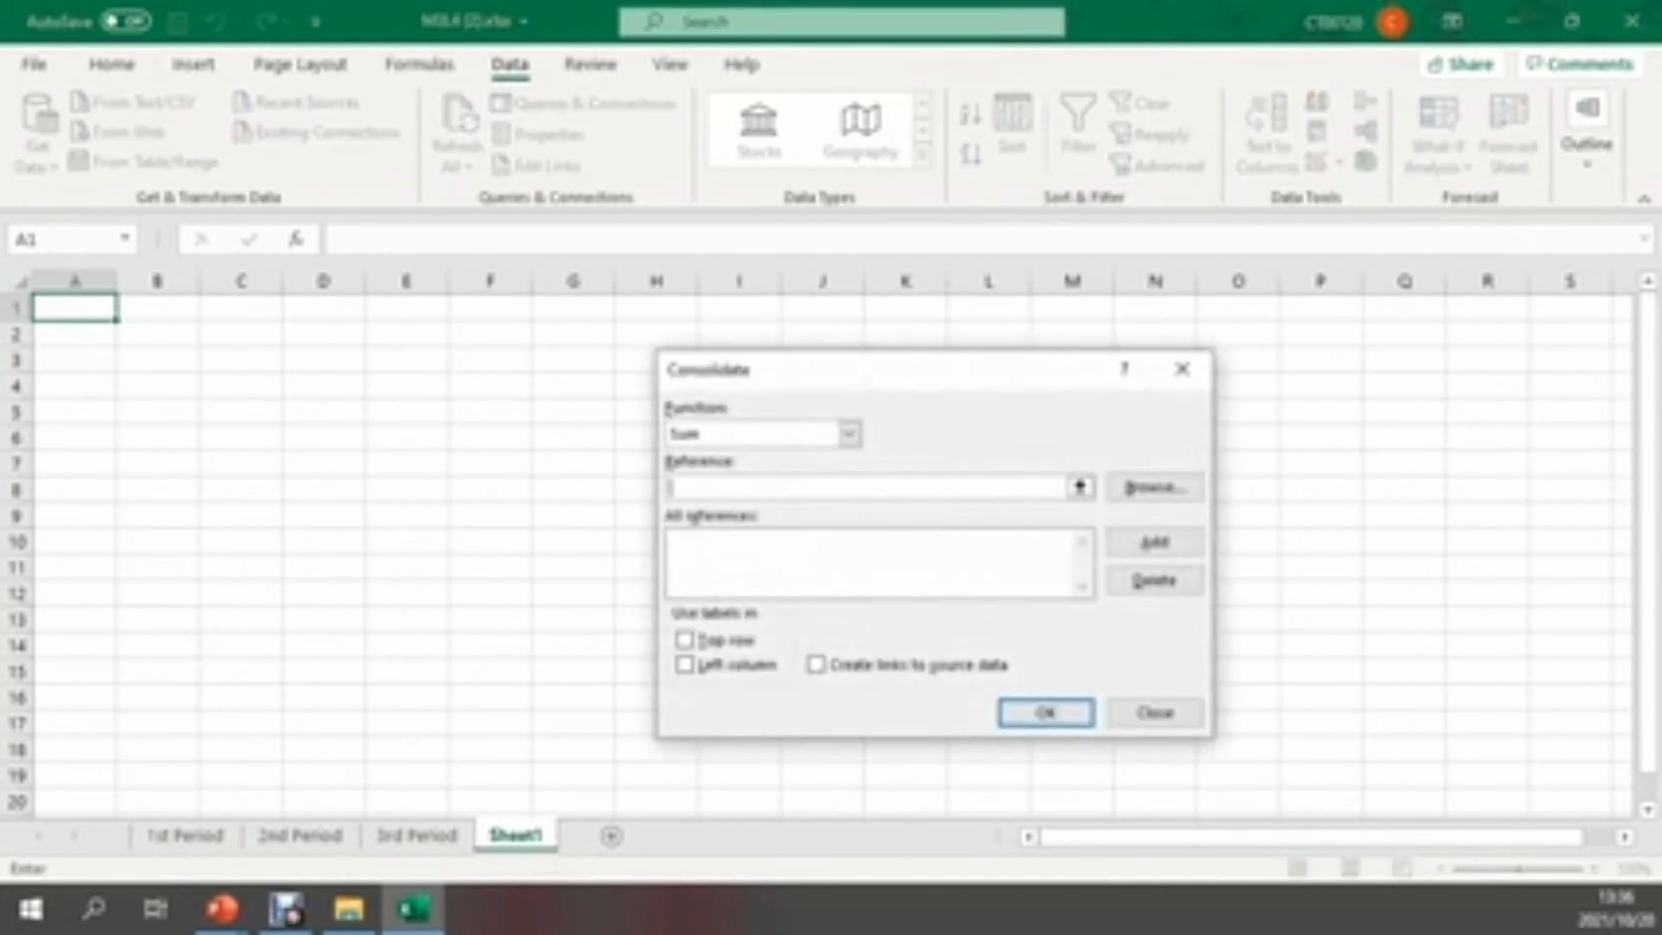
drag(900, 359, 838, 312)
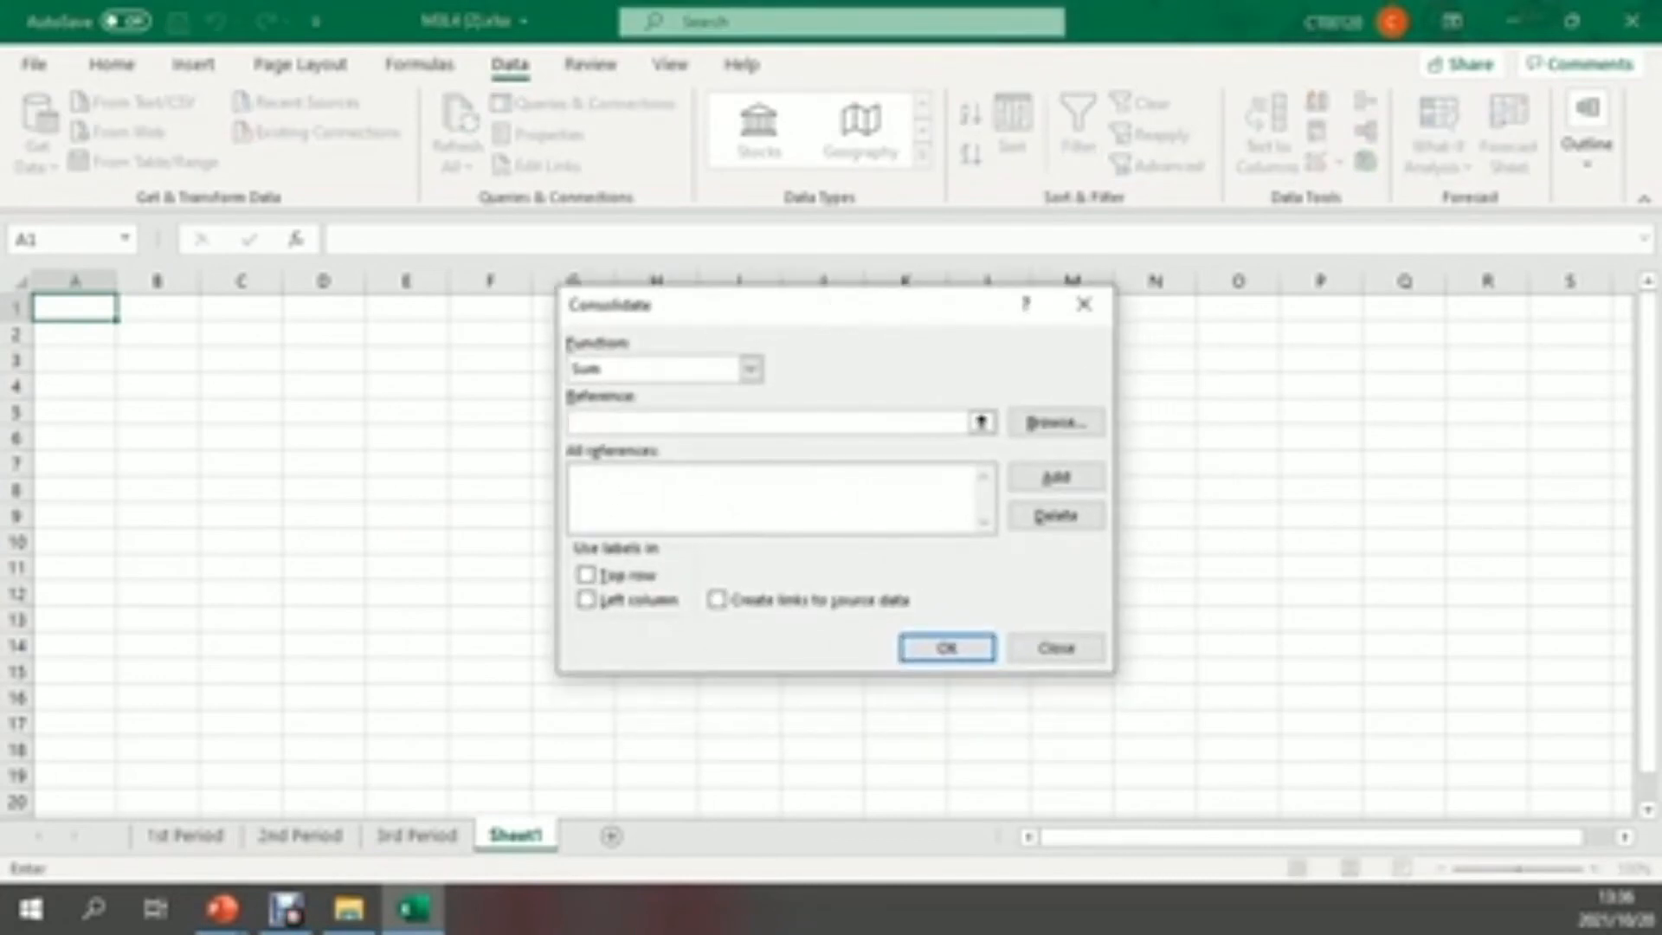
click(750, 370)
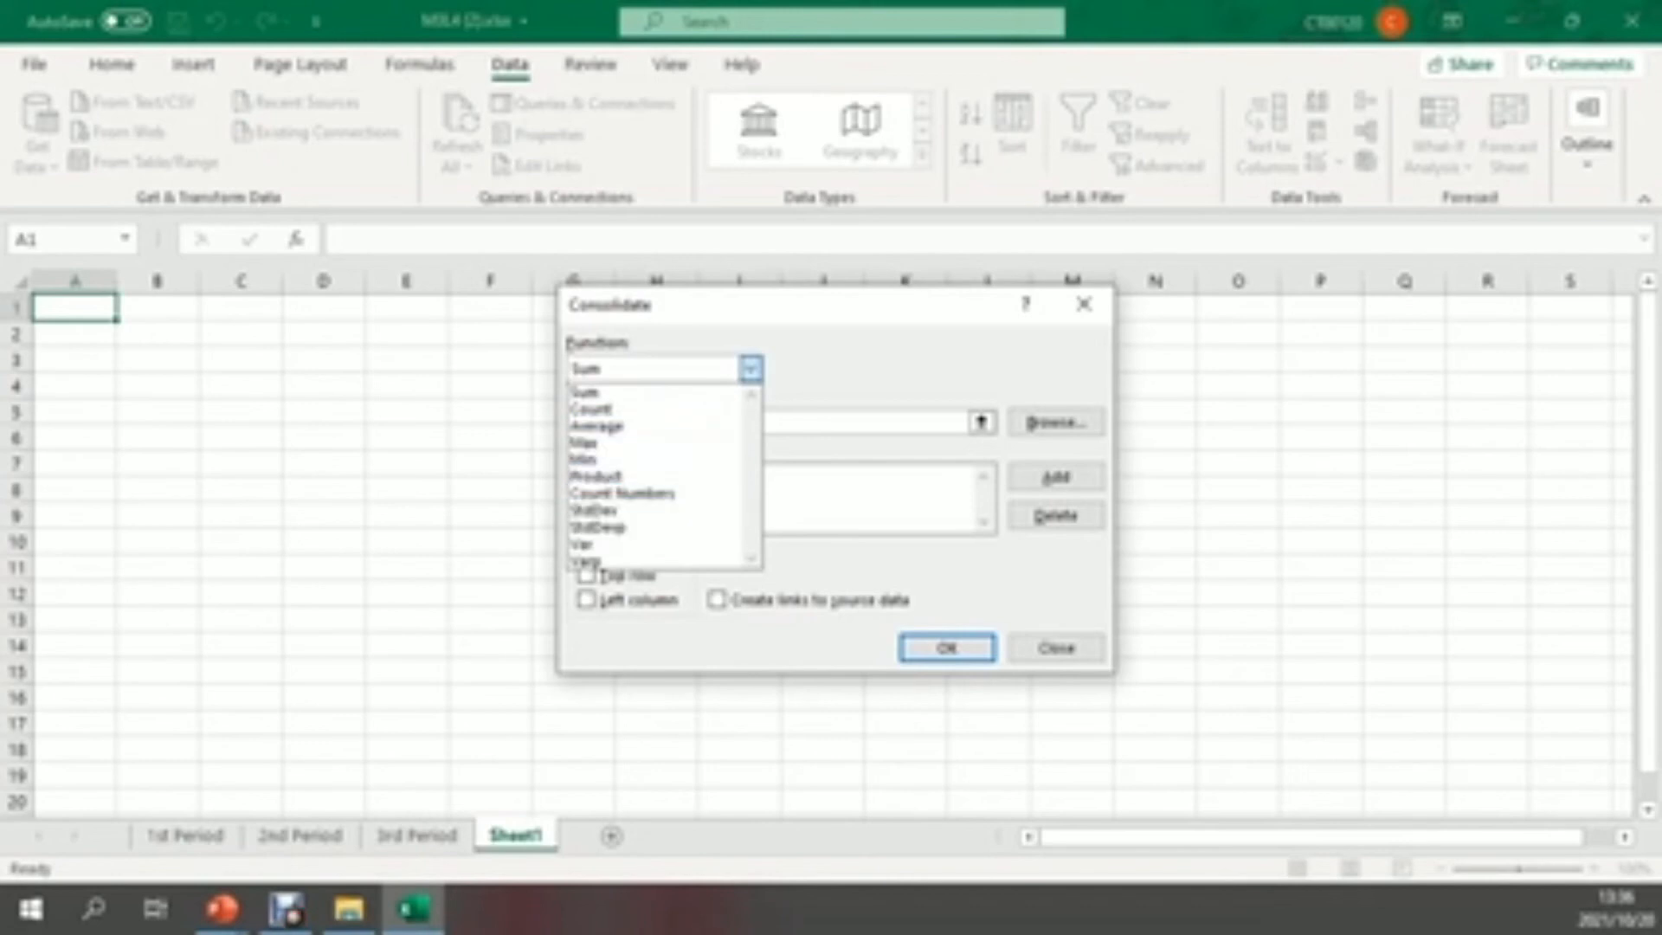
key(Return)
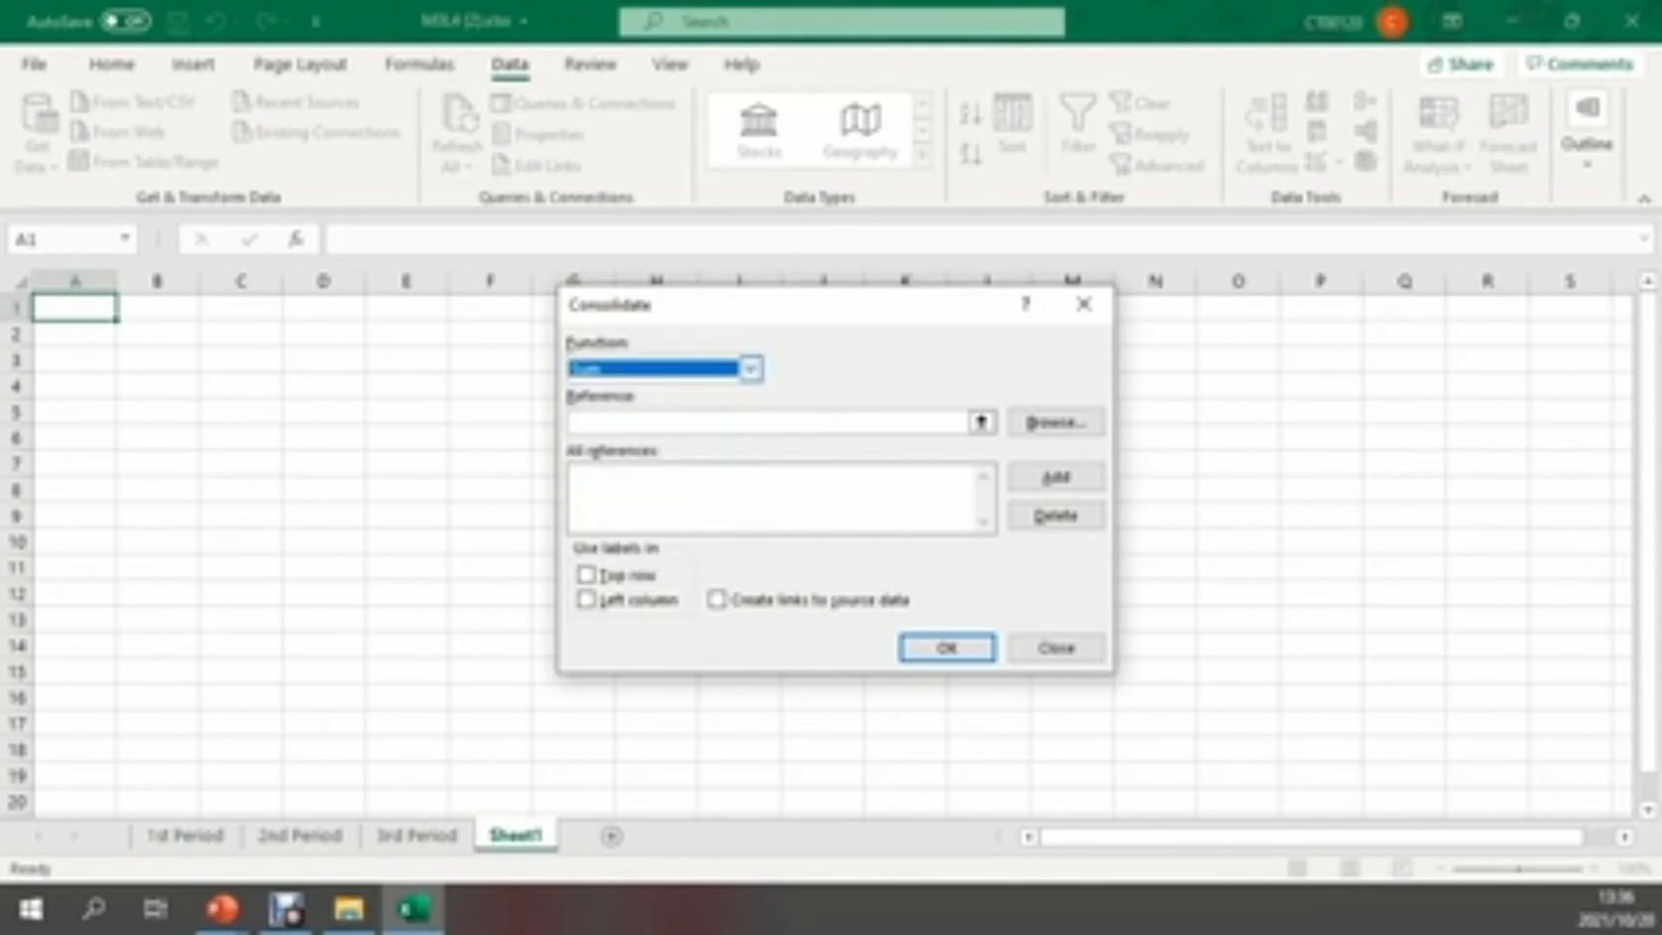
Add the range A1:E6 from the 1st Period, 2nd Period and 3rd Period sheets as the consolidation references
click(766, 422)
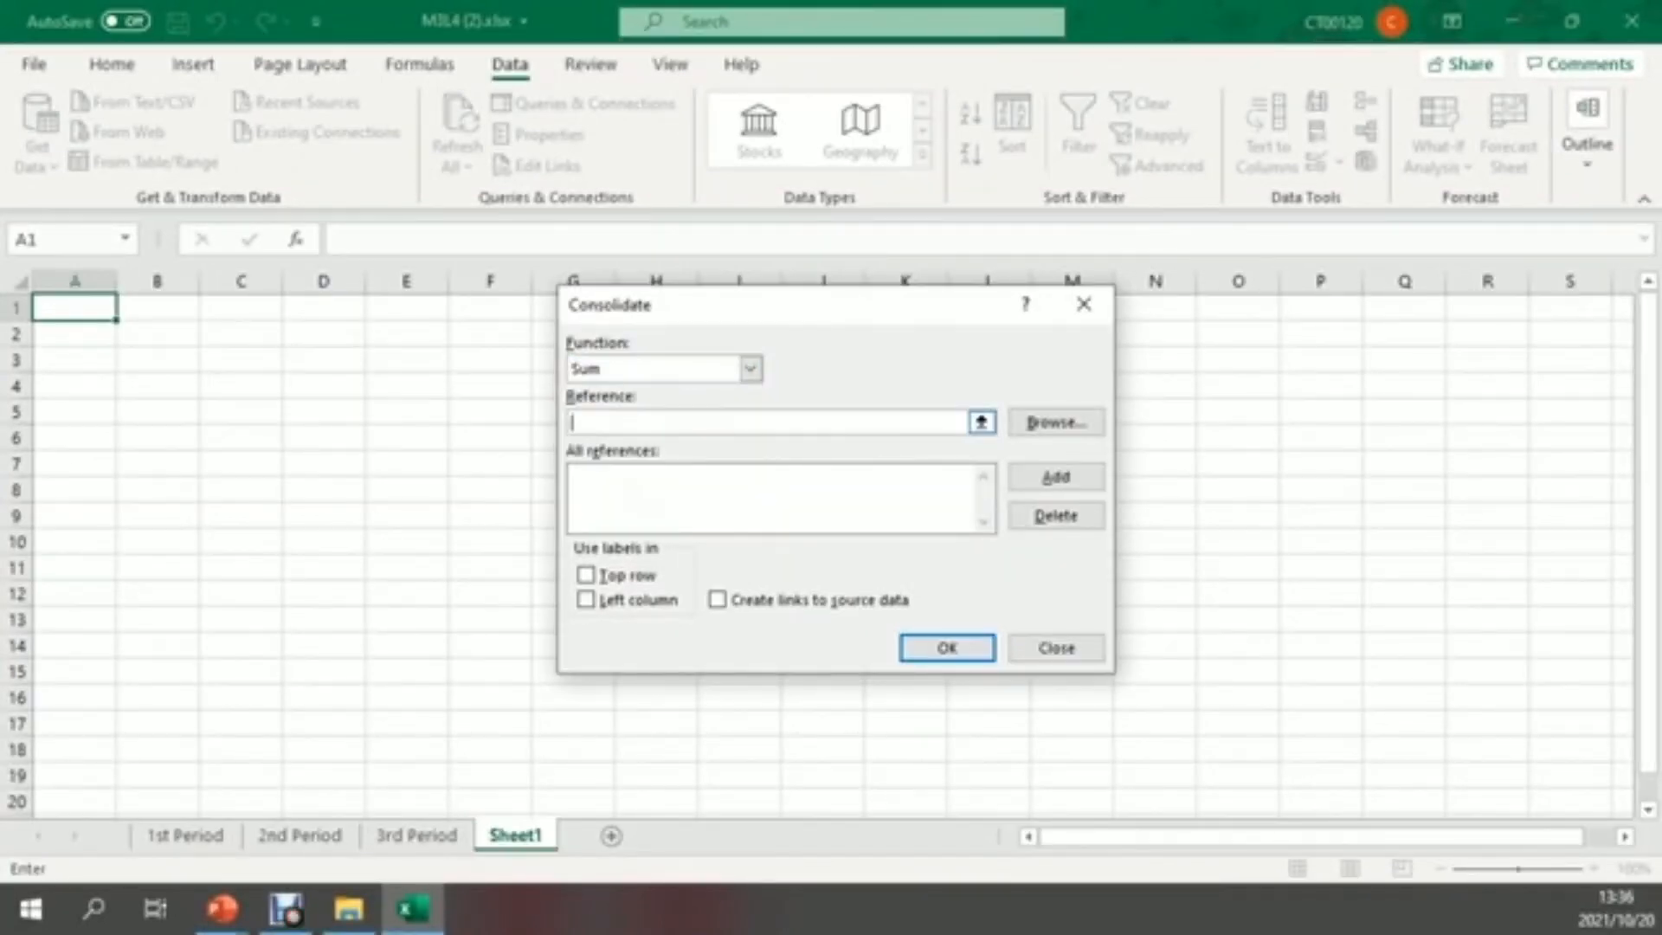
click(185, 836)
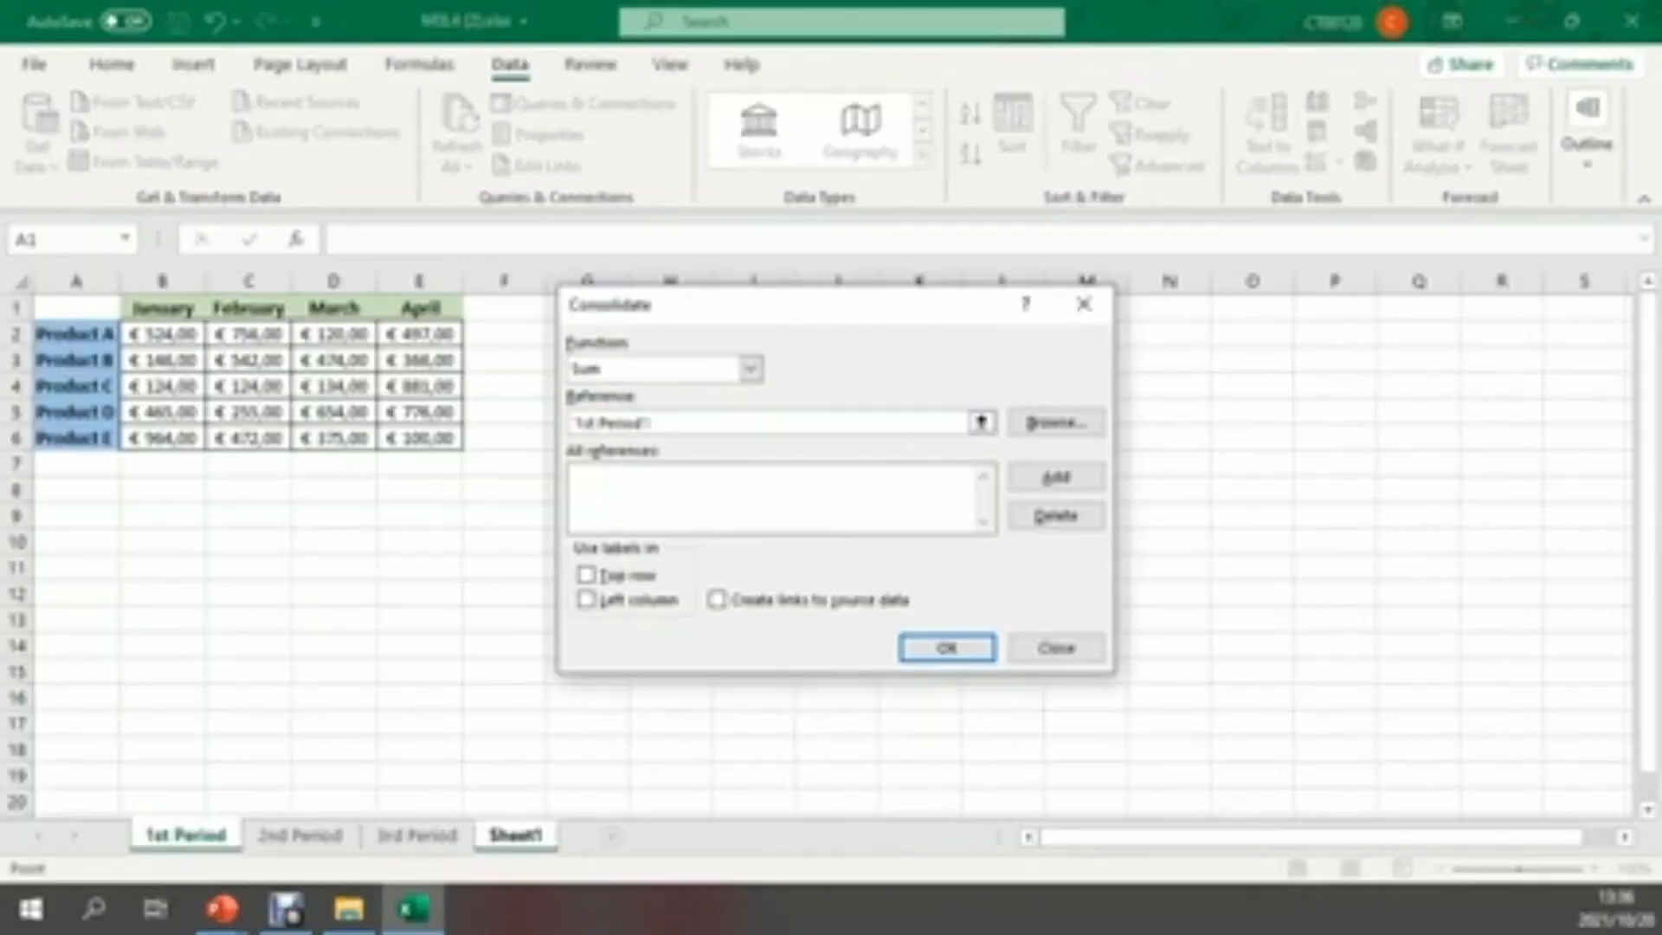
drag(76, 308, 437, 441)
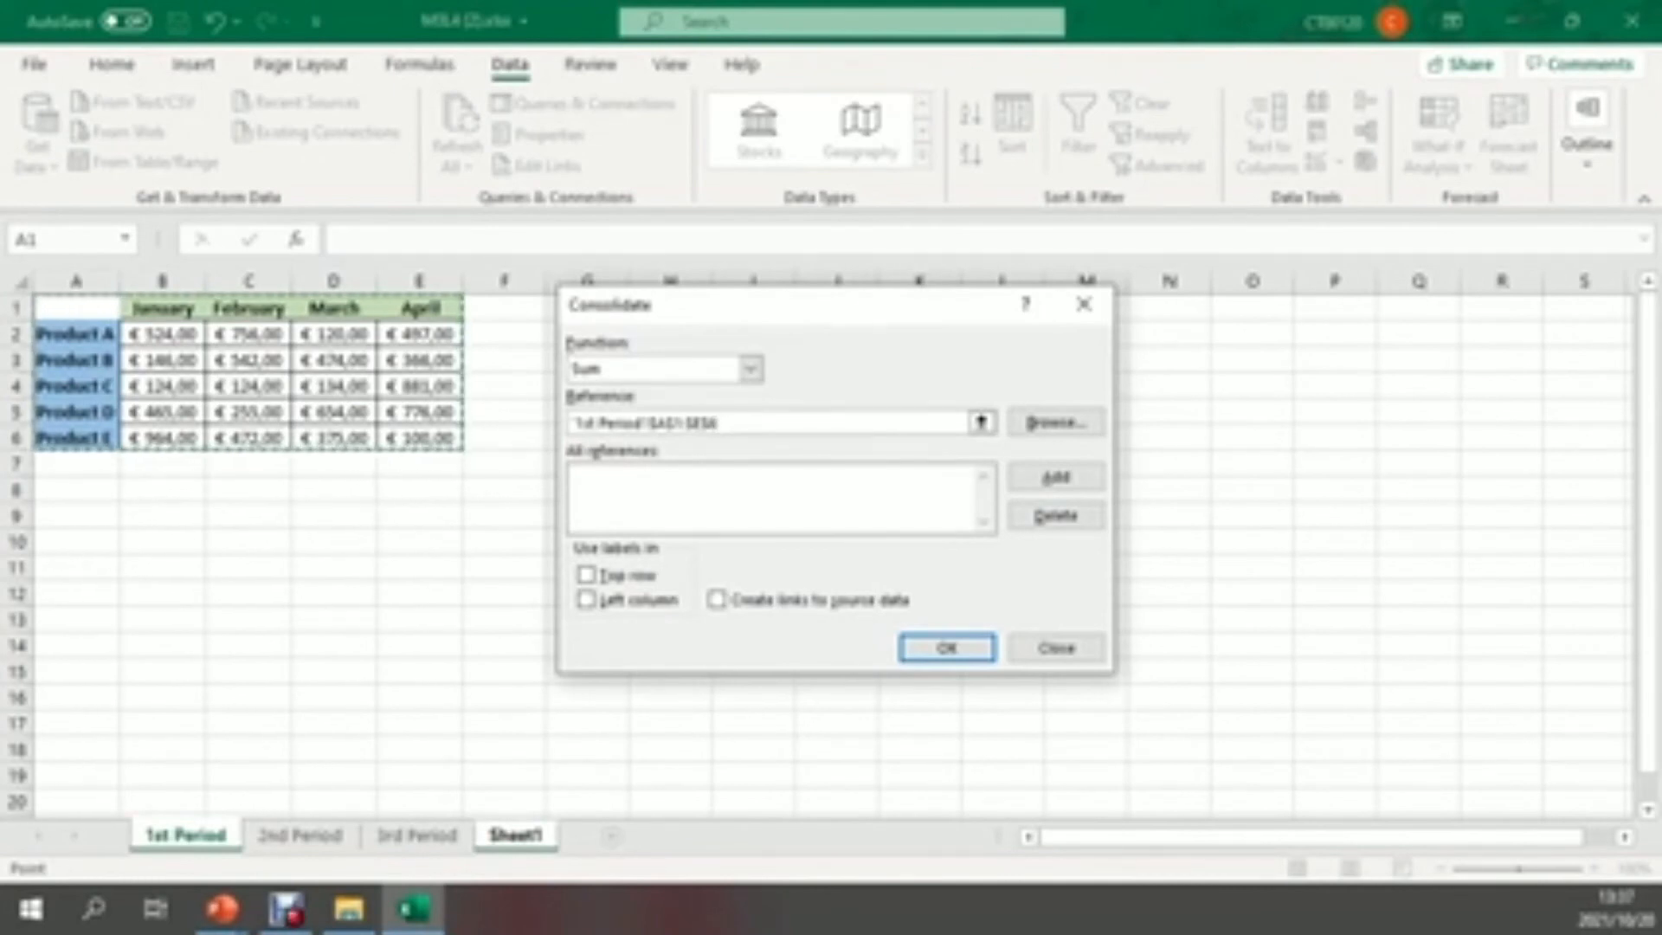
click(1055, 477)
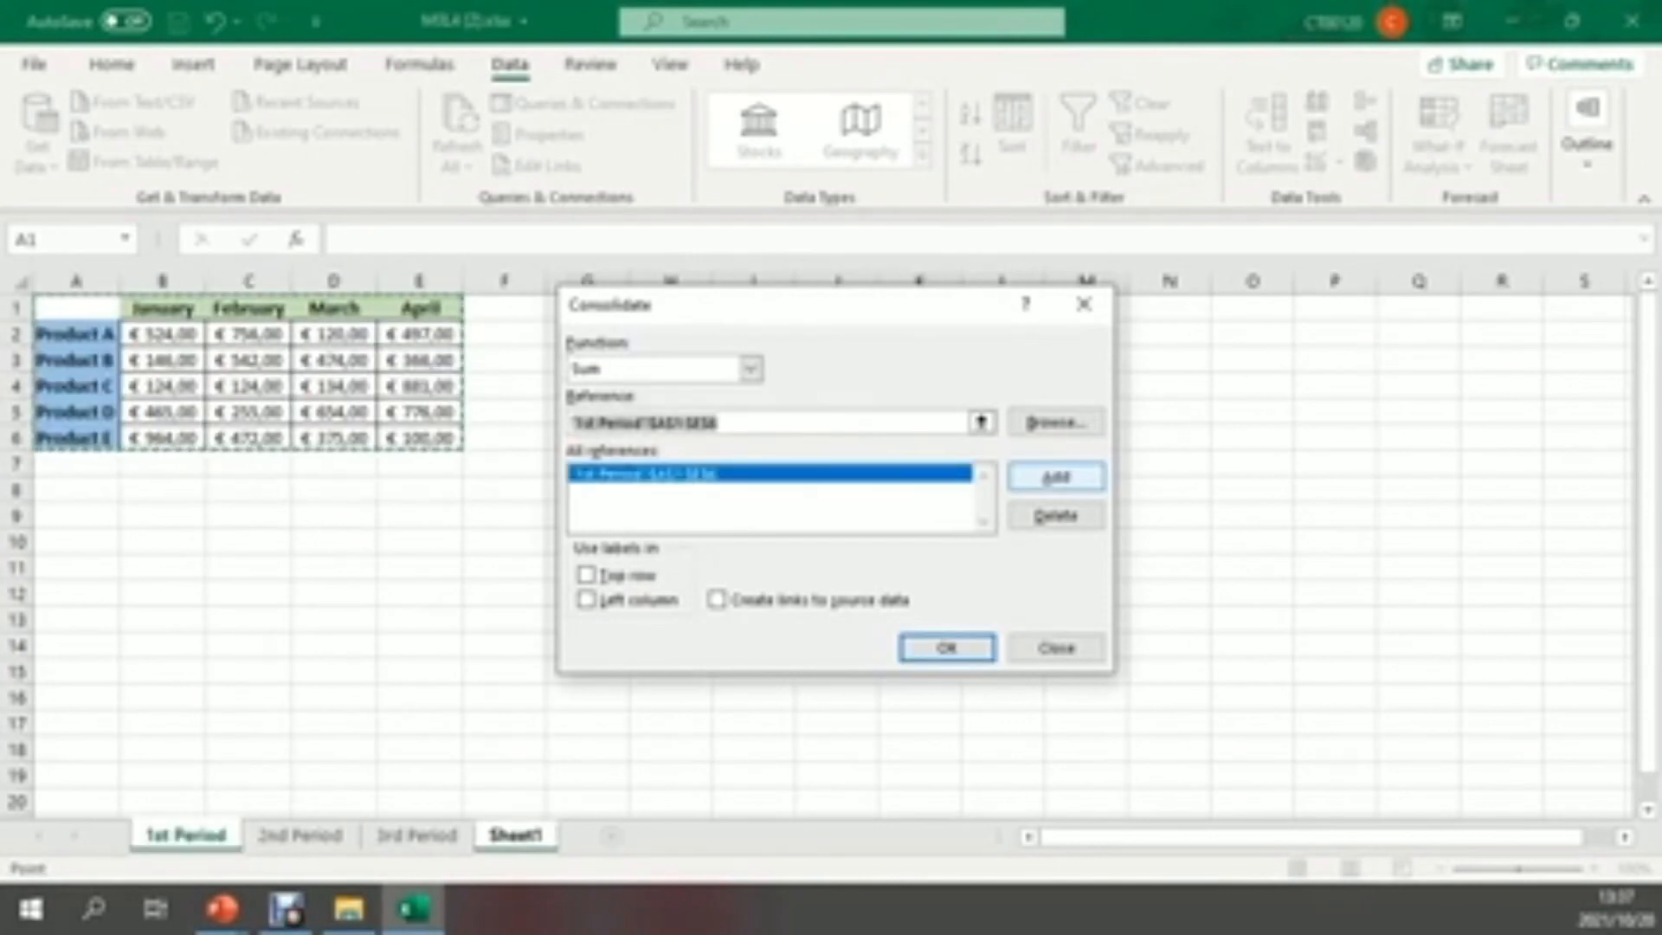
click(300, 835)
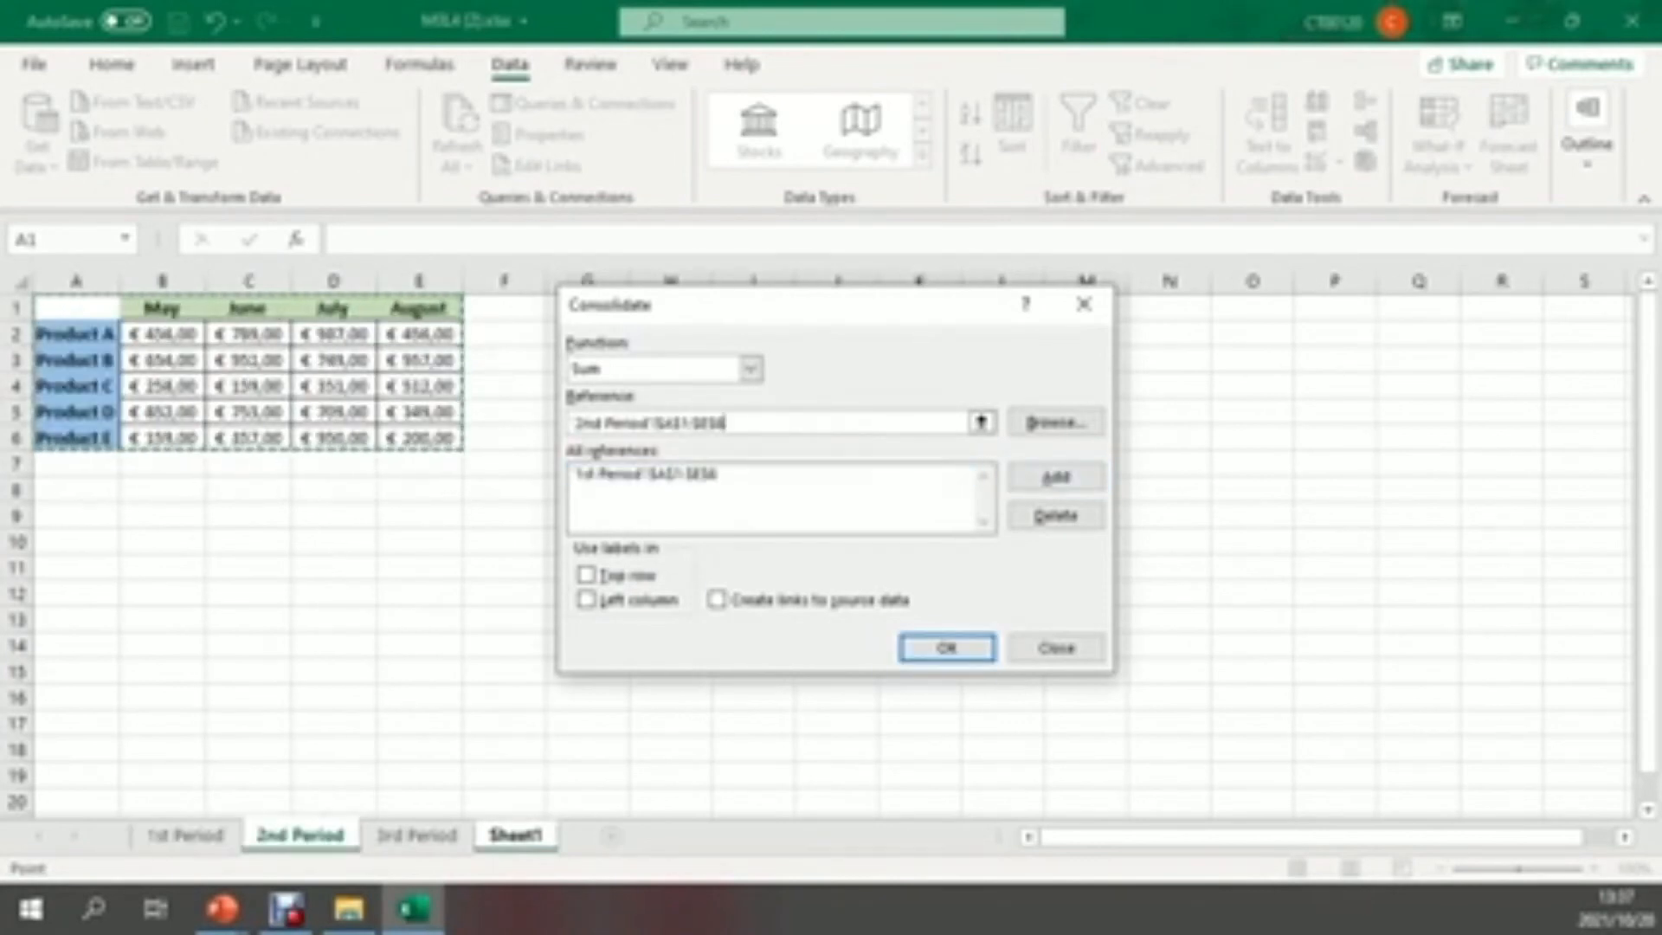
click(1055, 477)
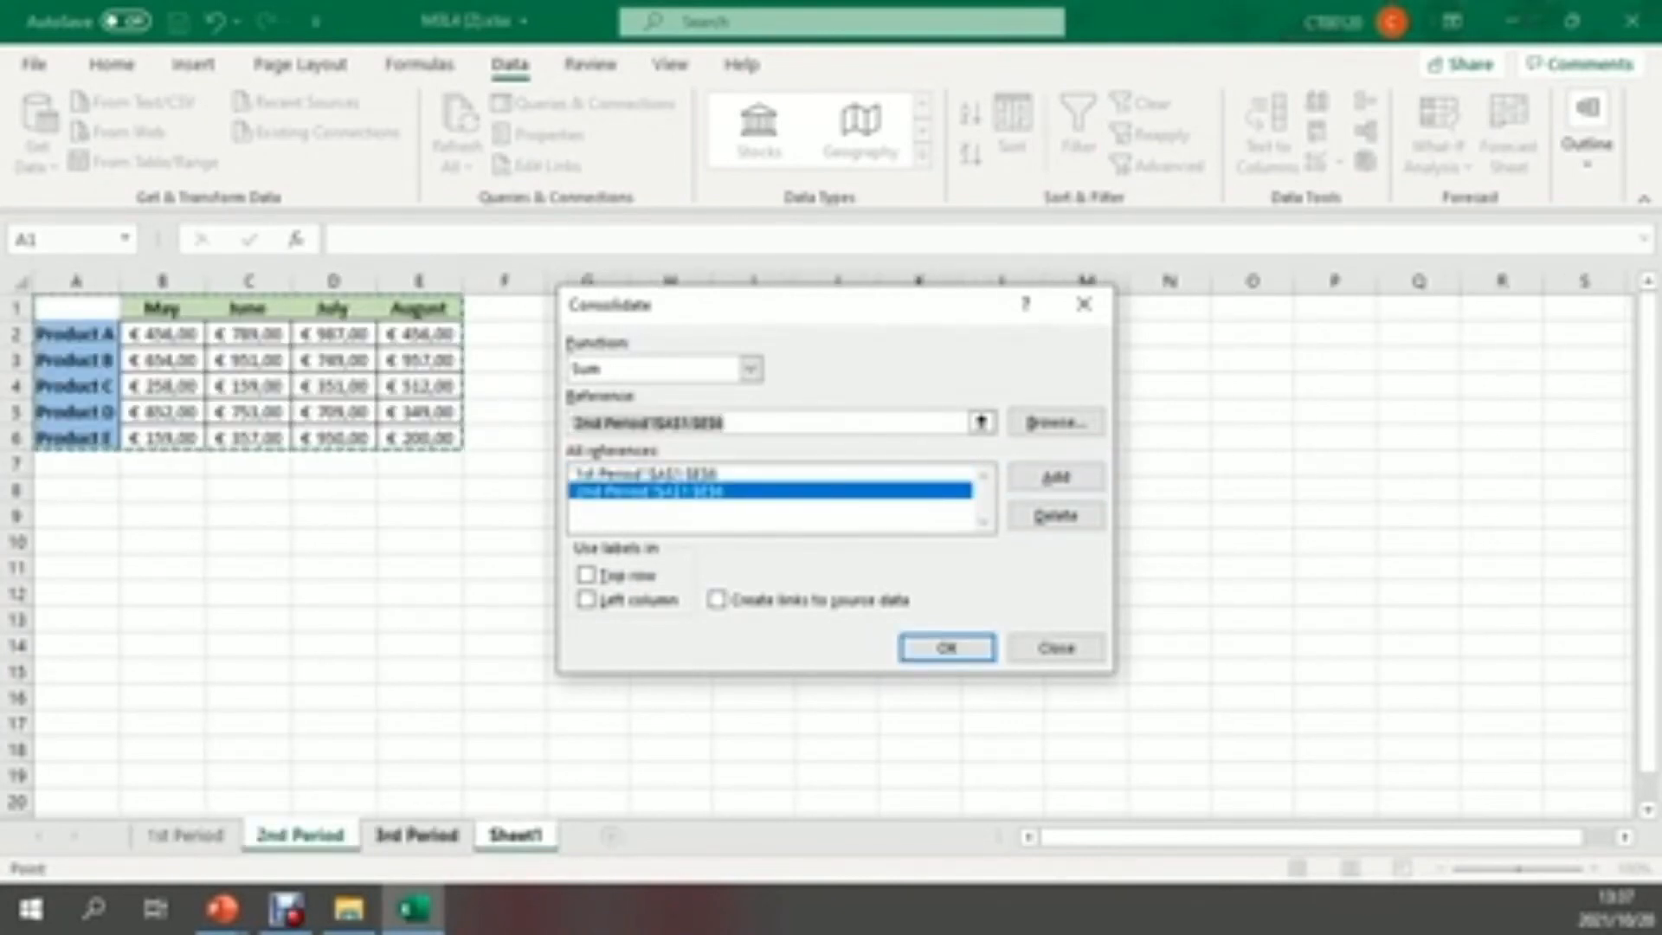
click(416, 835)
click(1056, 477)
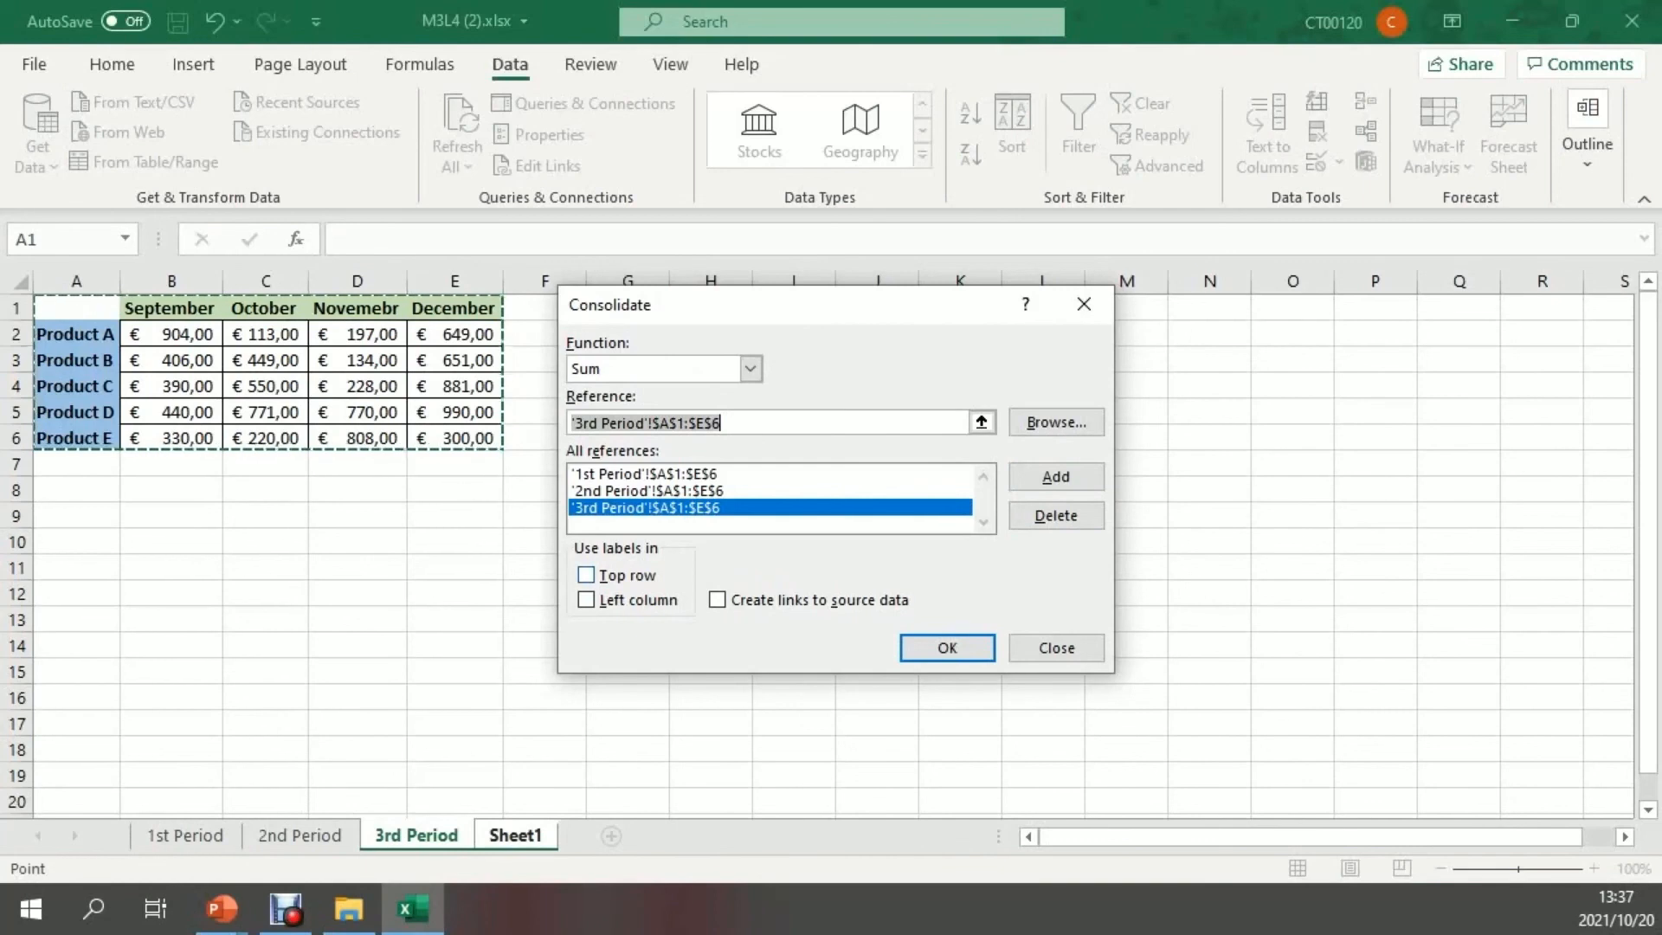
Use the labels in the top row and left column and run the consolidation
click(586, 575)
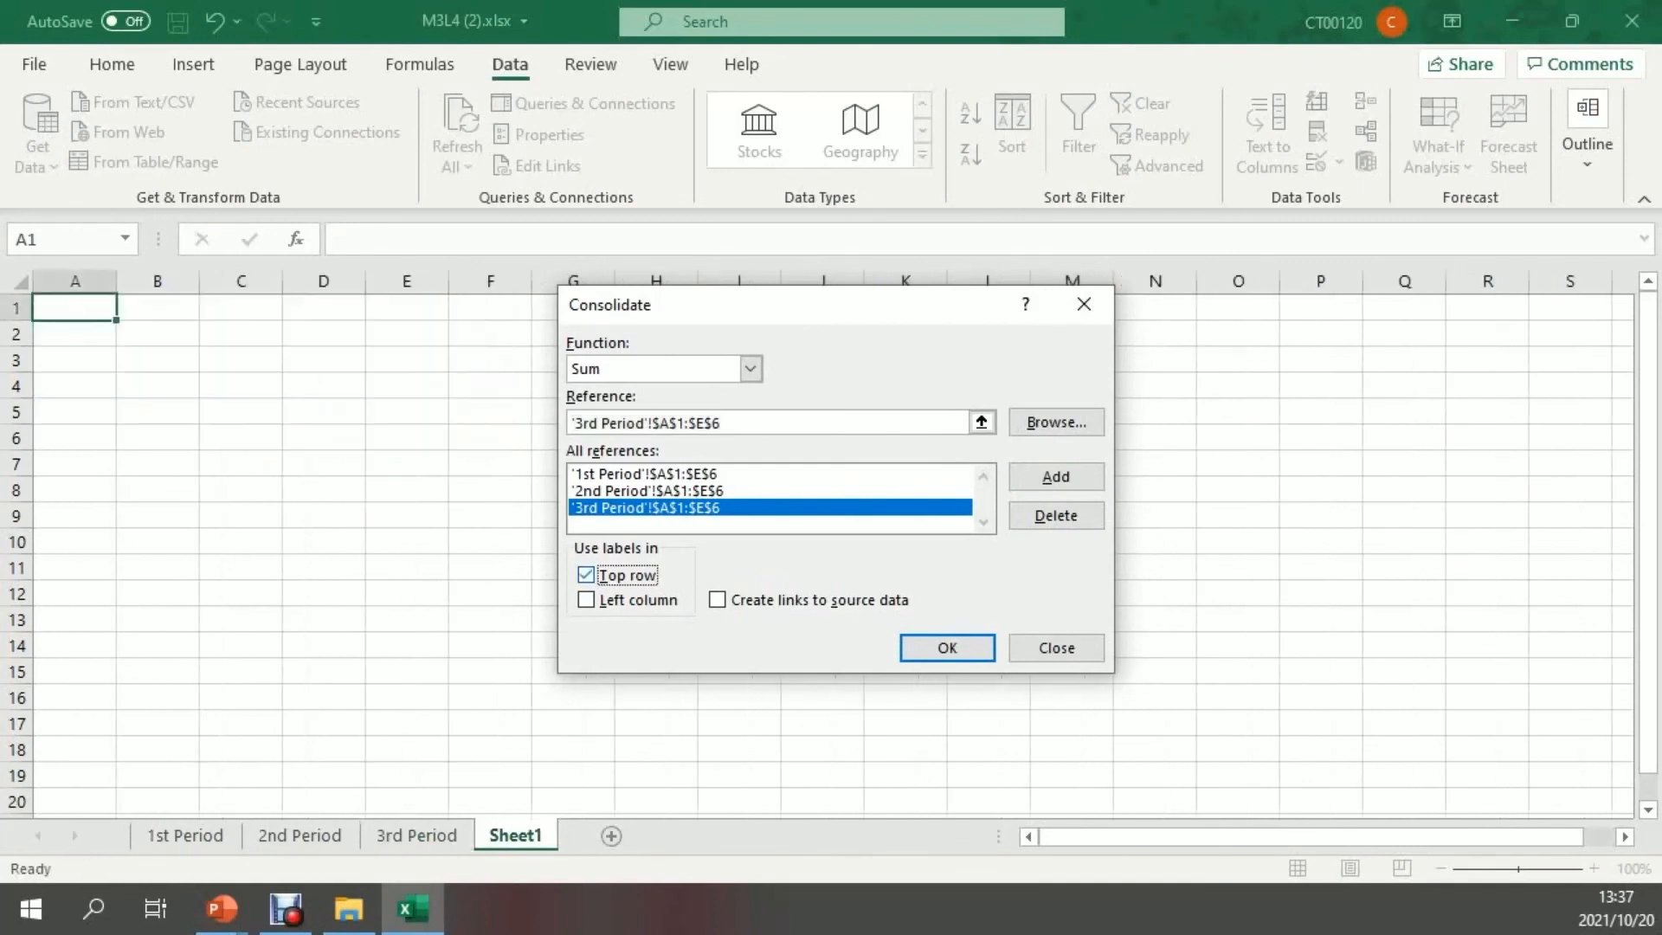
click(586, 599)
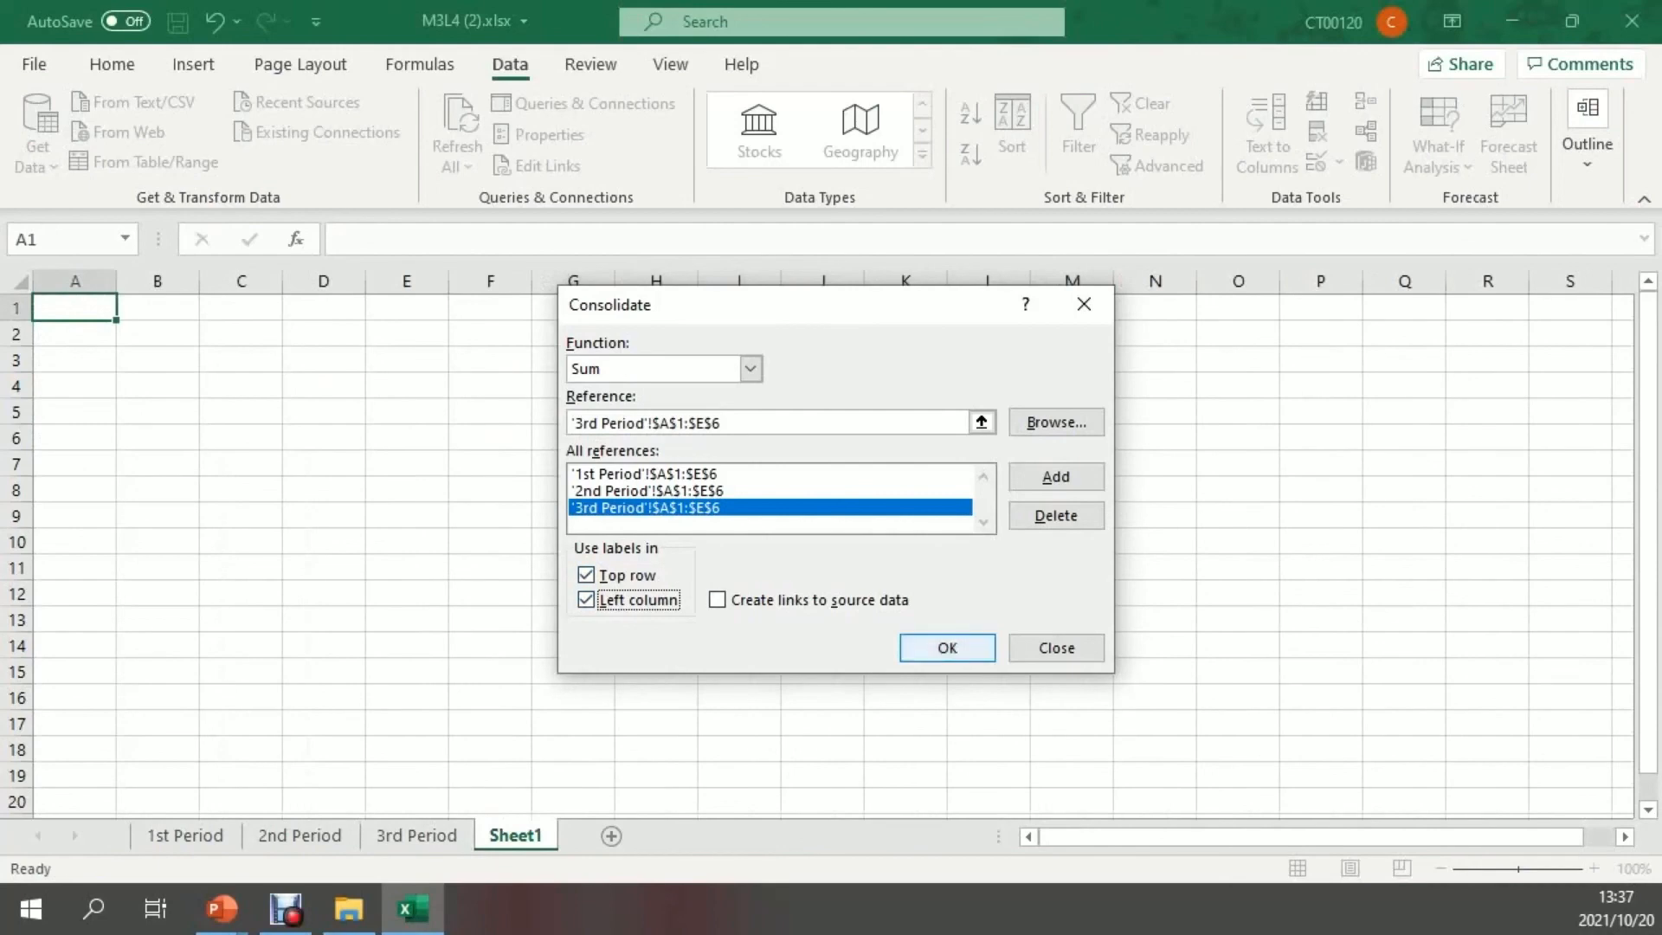
click(930, 647)
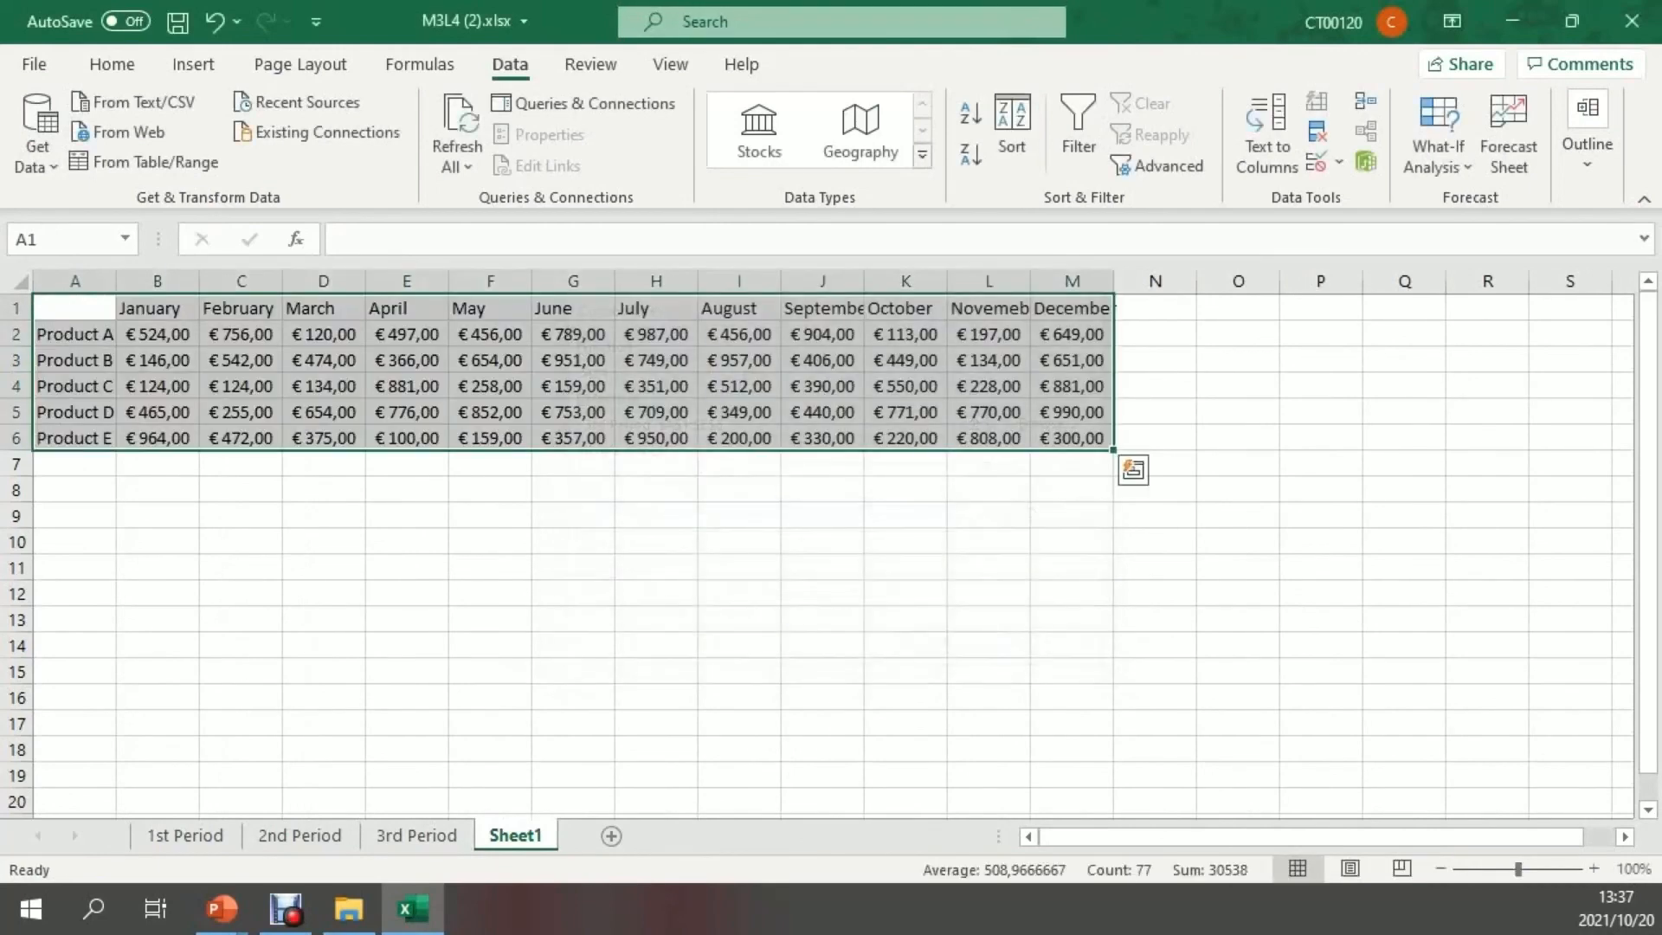
click(924, 646)
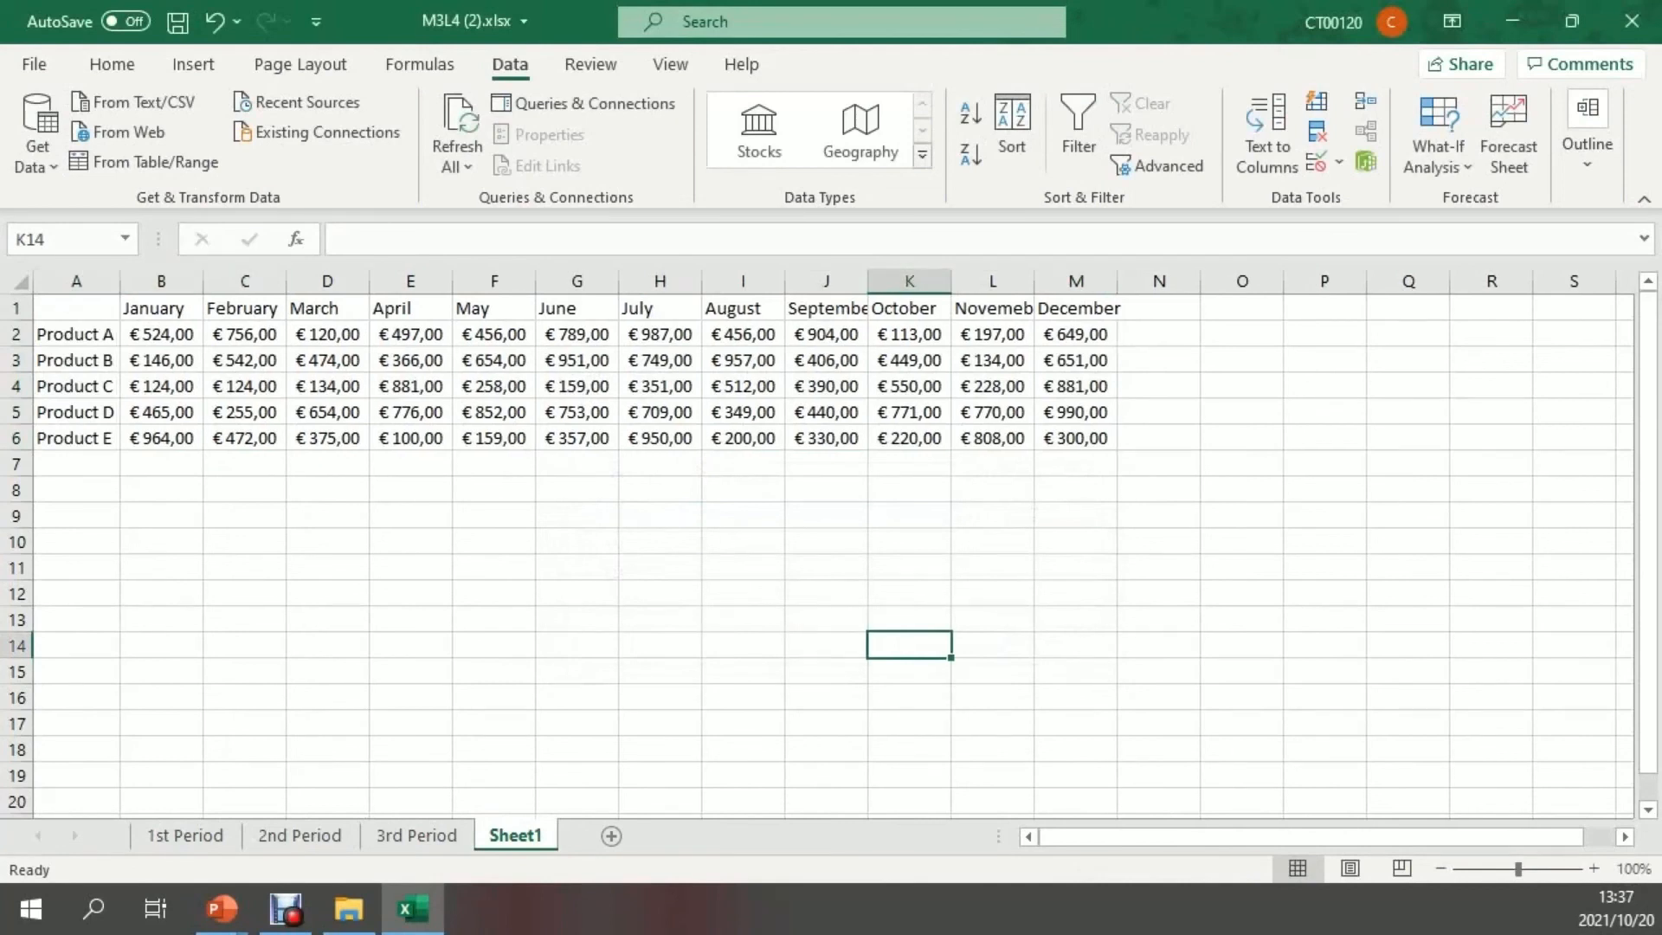
Auto-fit columns J, L and M to the September, Novemebr and December headings
double_click(868, 281)
double_click(1054, 281)
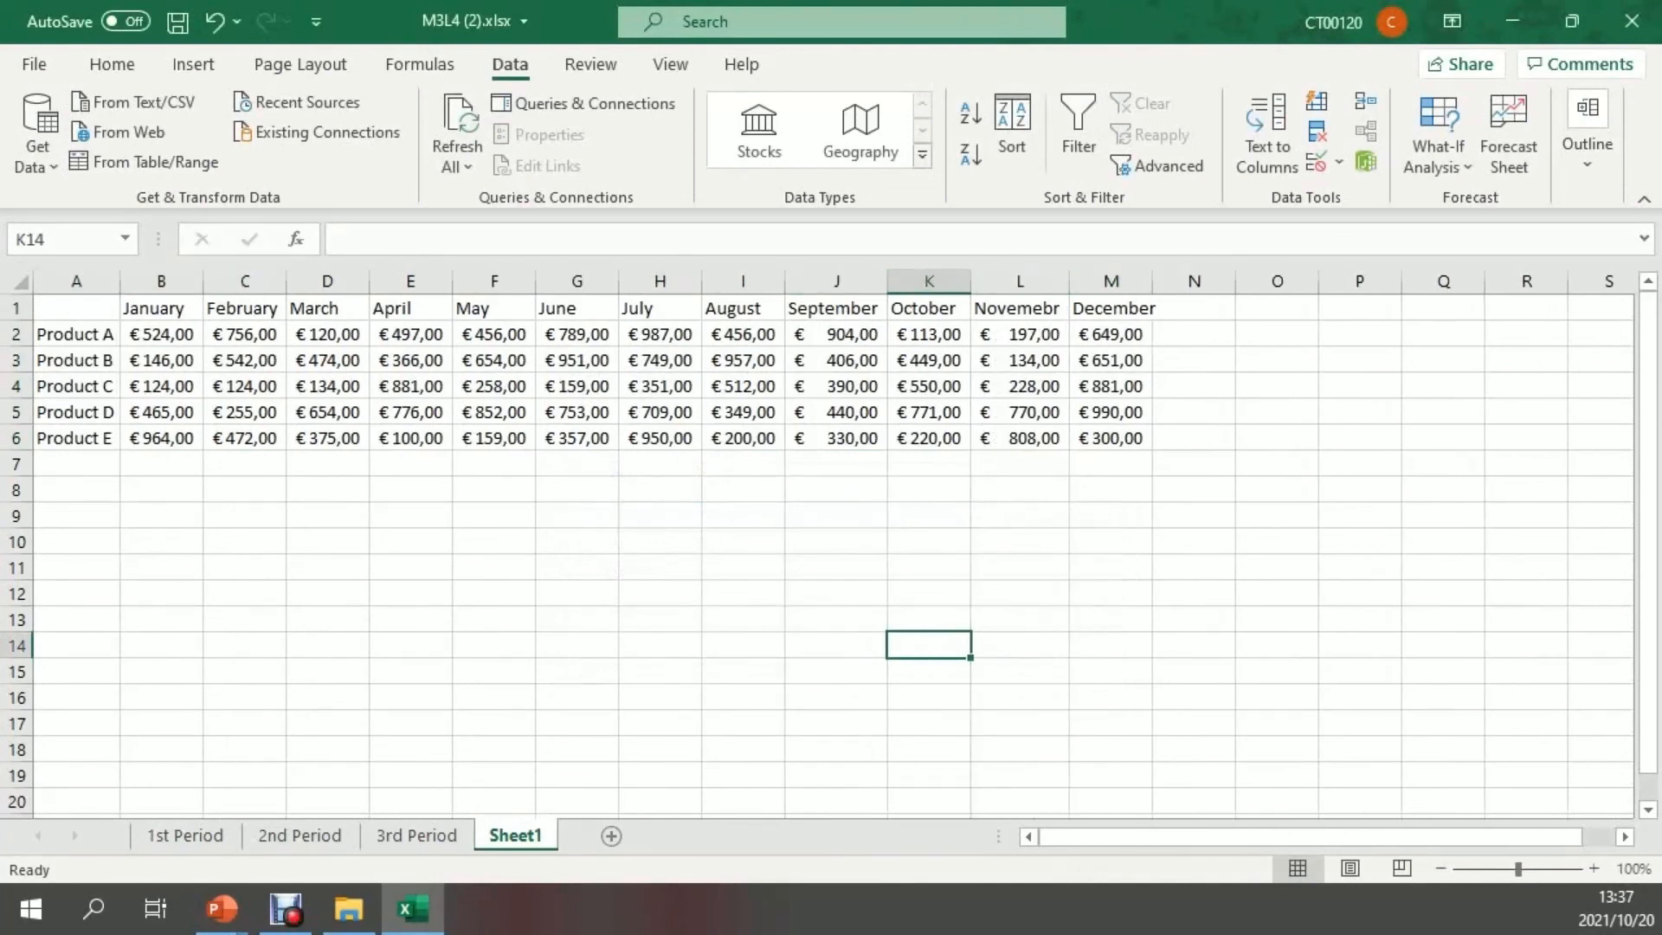
click(1152, 281)
double_click(1152, 281)
Fill the heading row A1:M1 and the product names in A2:A6 with the light green colour
click(76, 308)
drag(77, 308, 1117, 308)
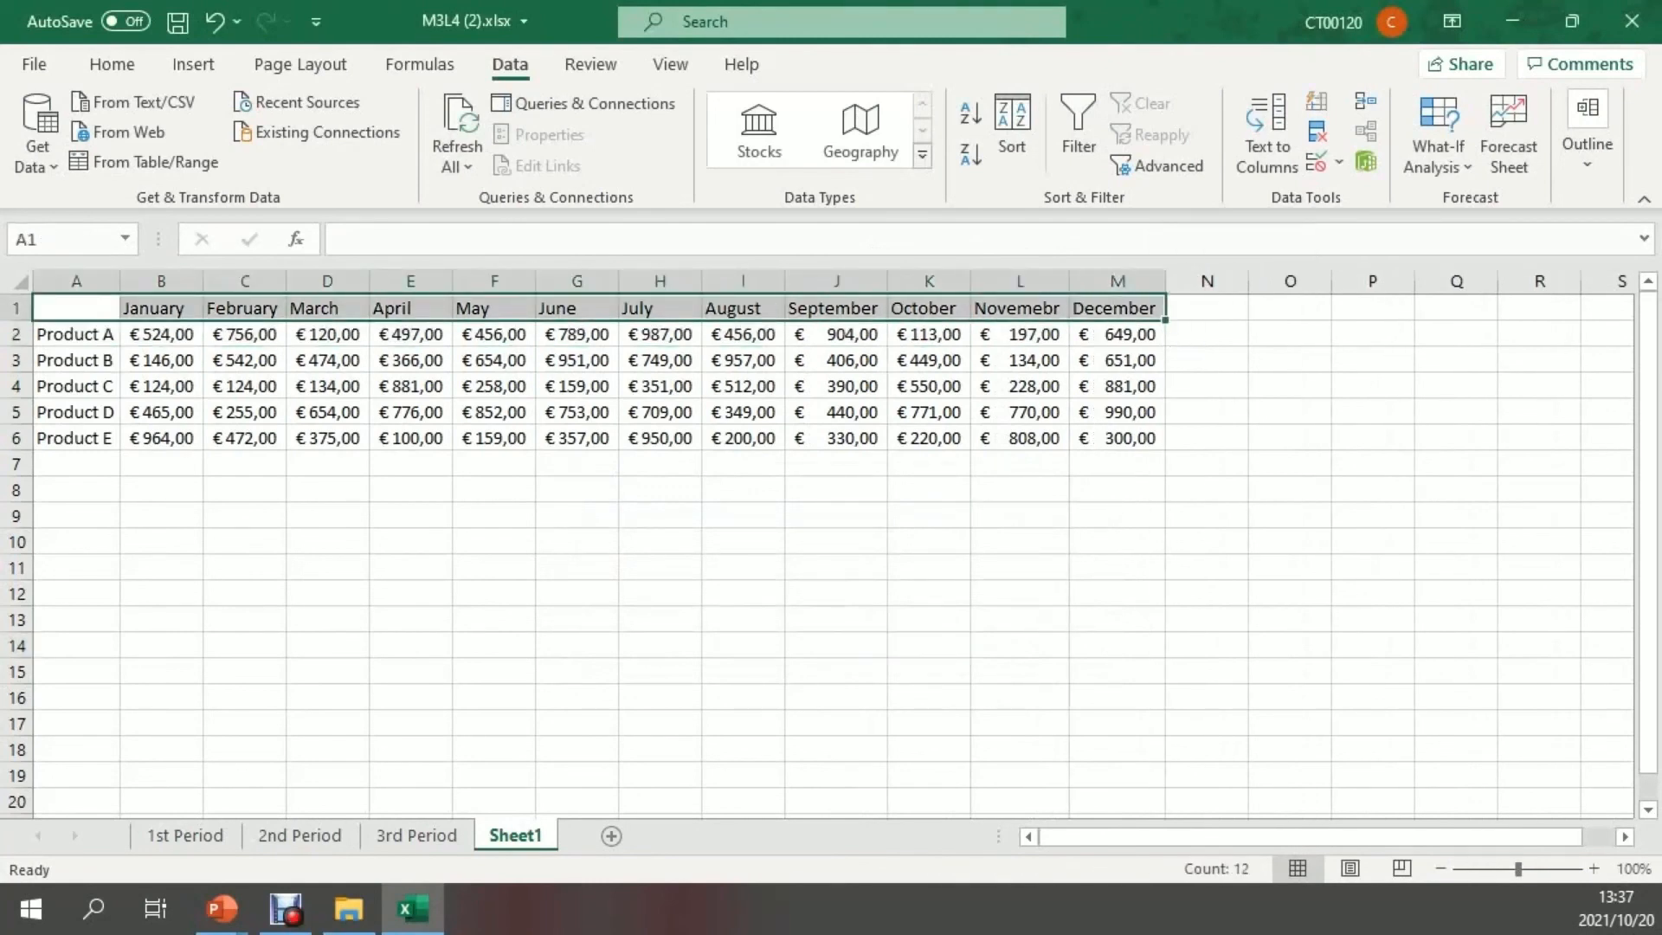
click(112, 64)
click(330, 154)
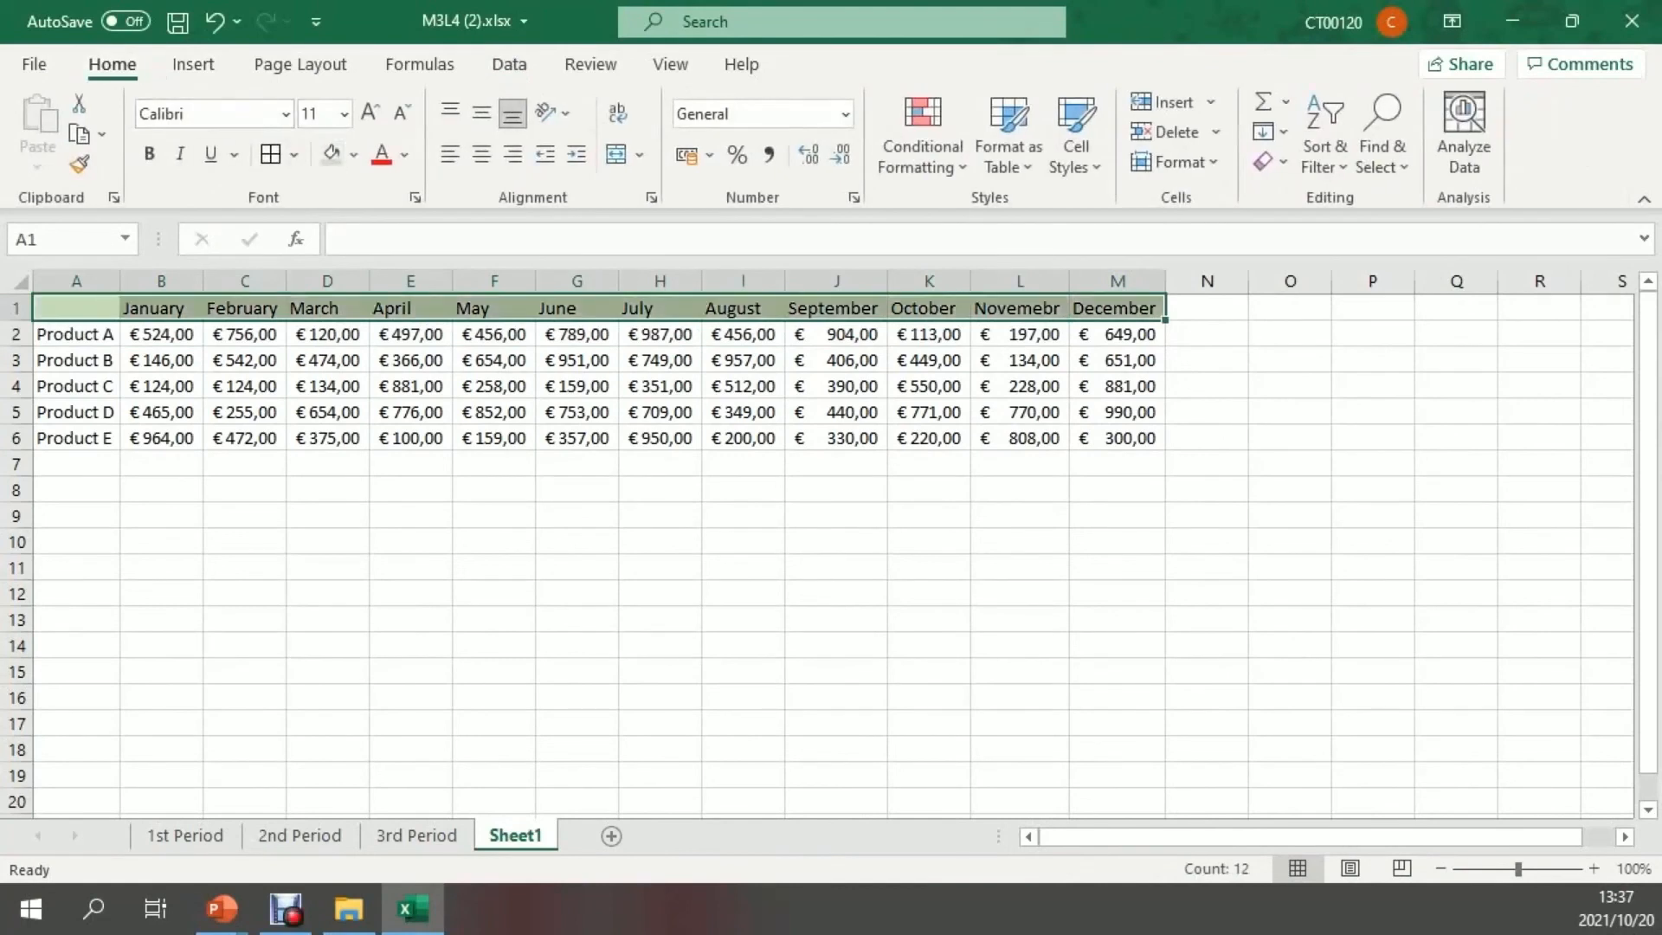
drag(76, 334, 161, 386)
click(330, 154)
Apply all borders to the consolidated table A1:M6
drag(76, 308, 1117, 438)
click(270, 154)
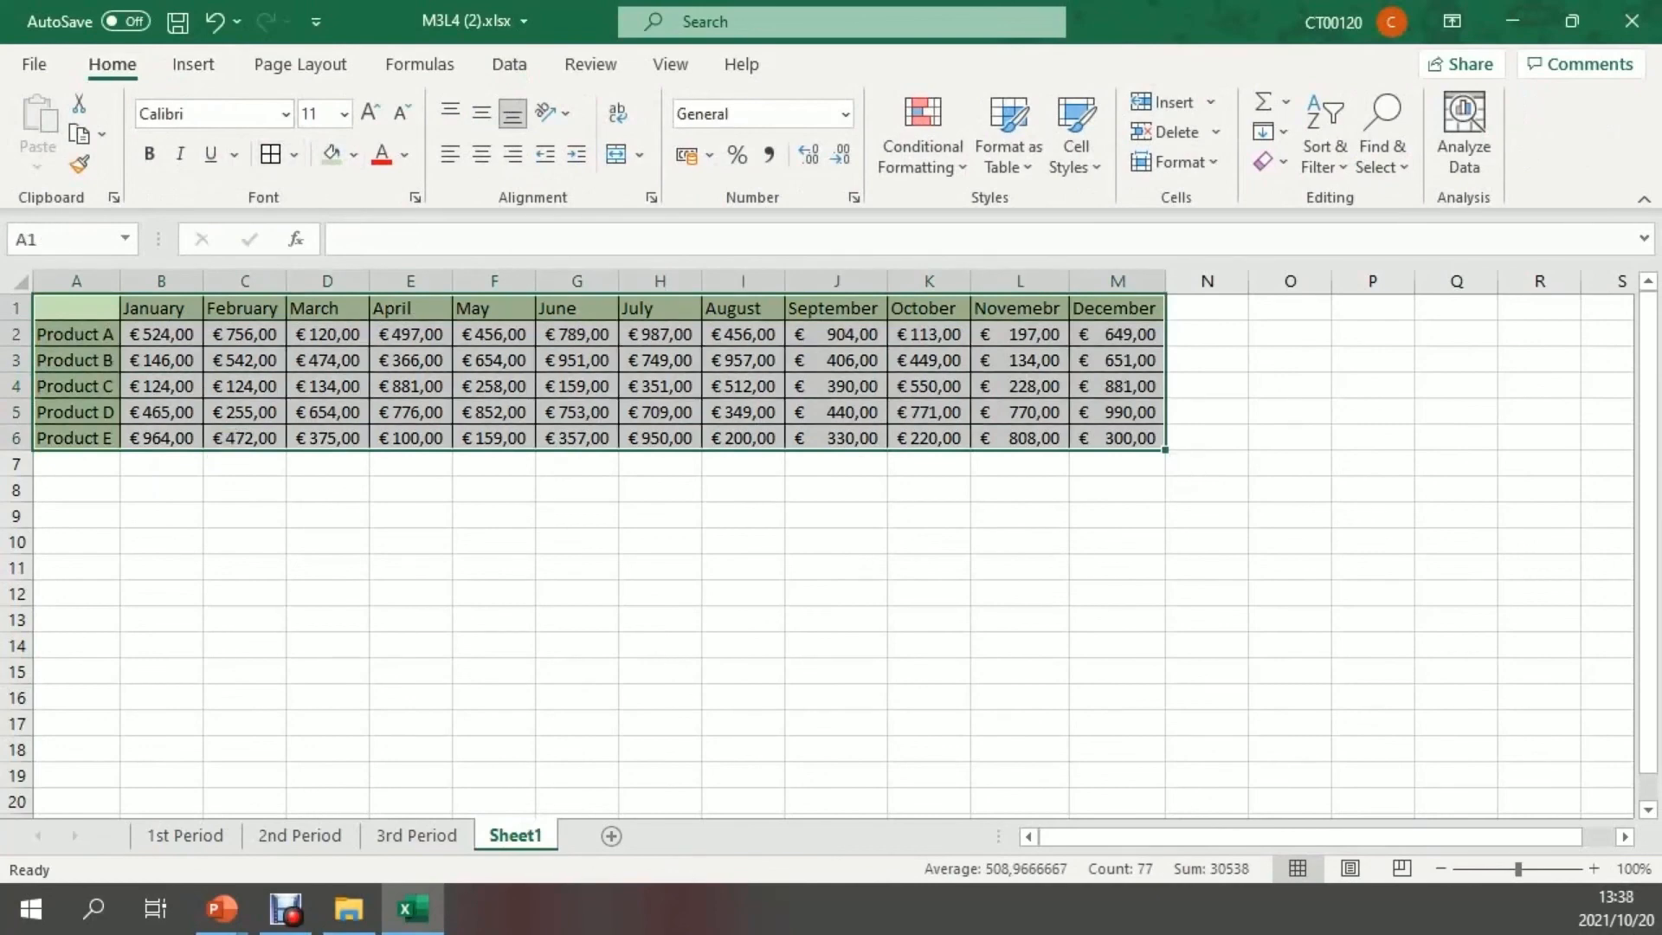
click(245, 542)
Copy the January to April headings in B1:E1 of 1st Period over the month headings in B1:E1 of 2nd Period
click(184, 835)
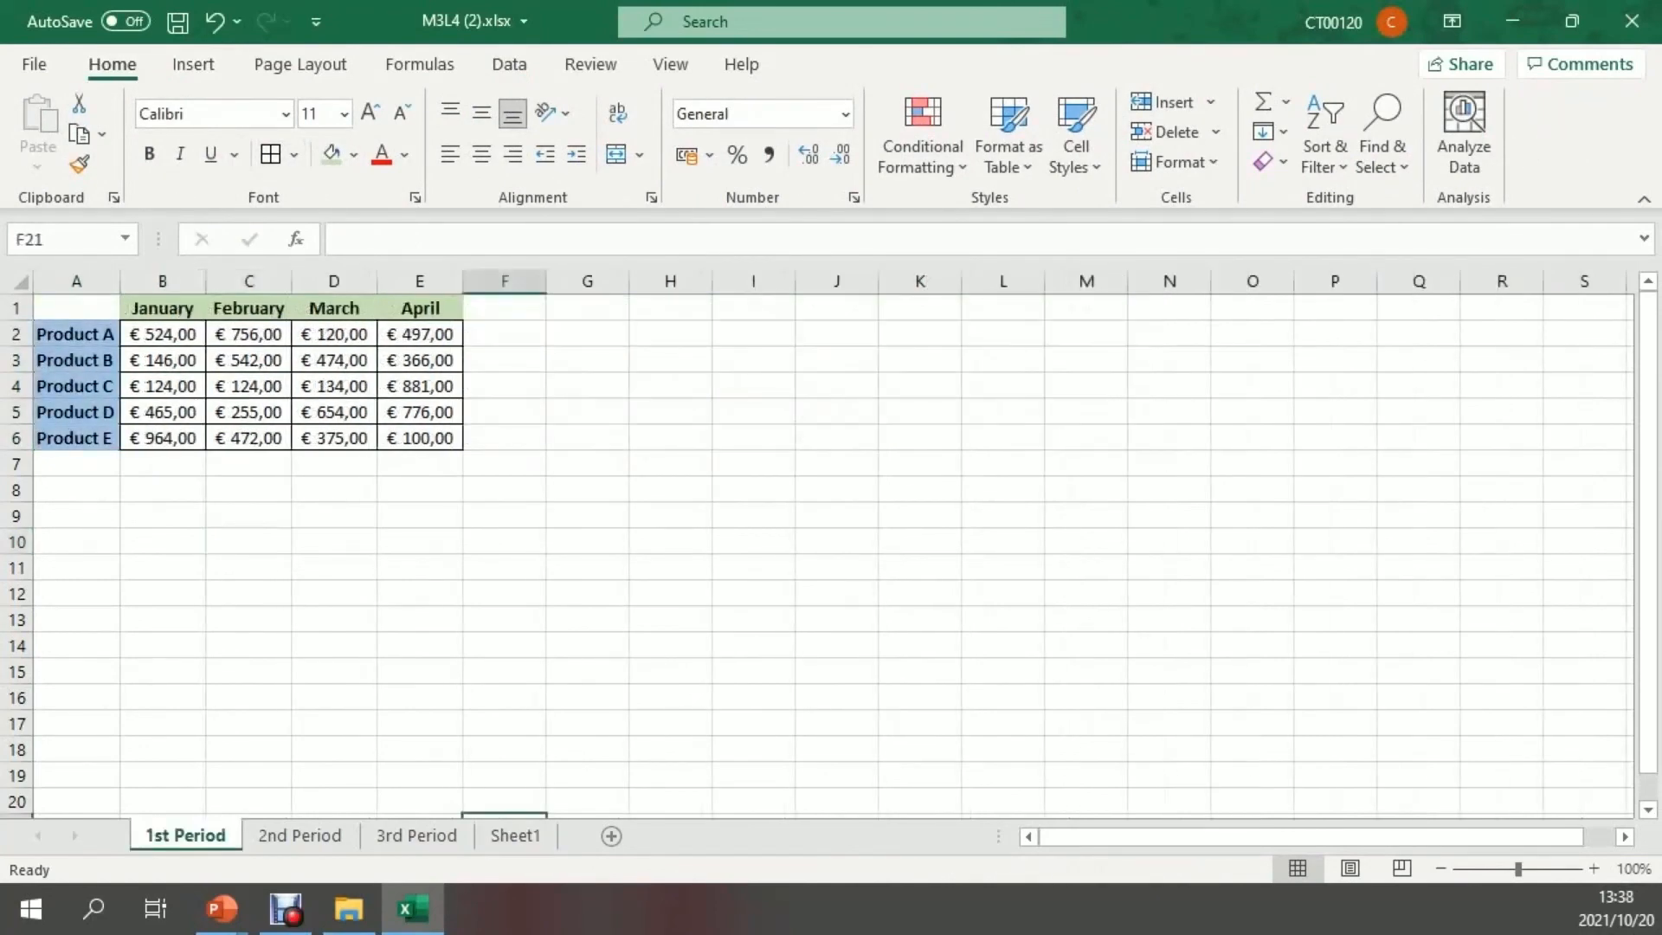
drag(163, 308, 419, 308)
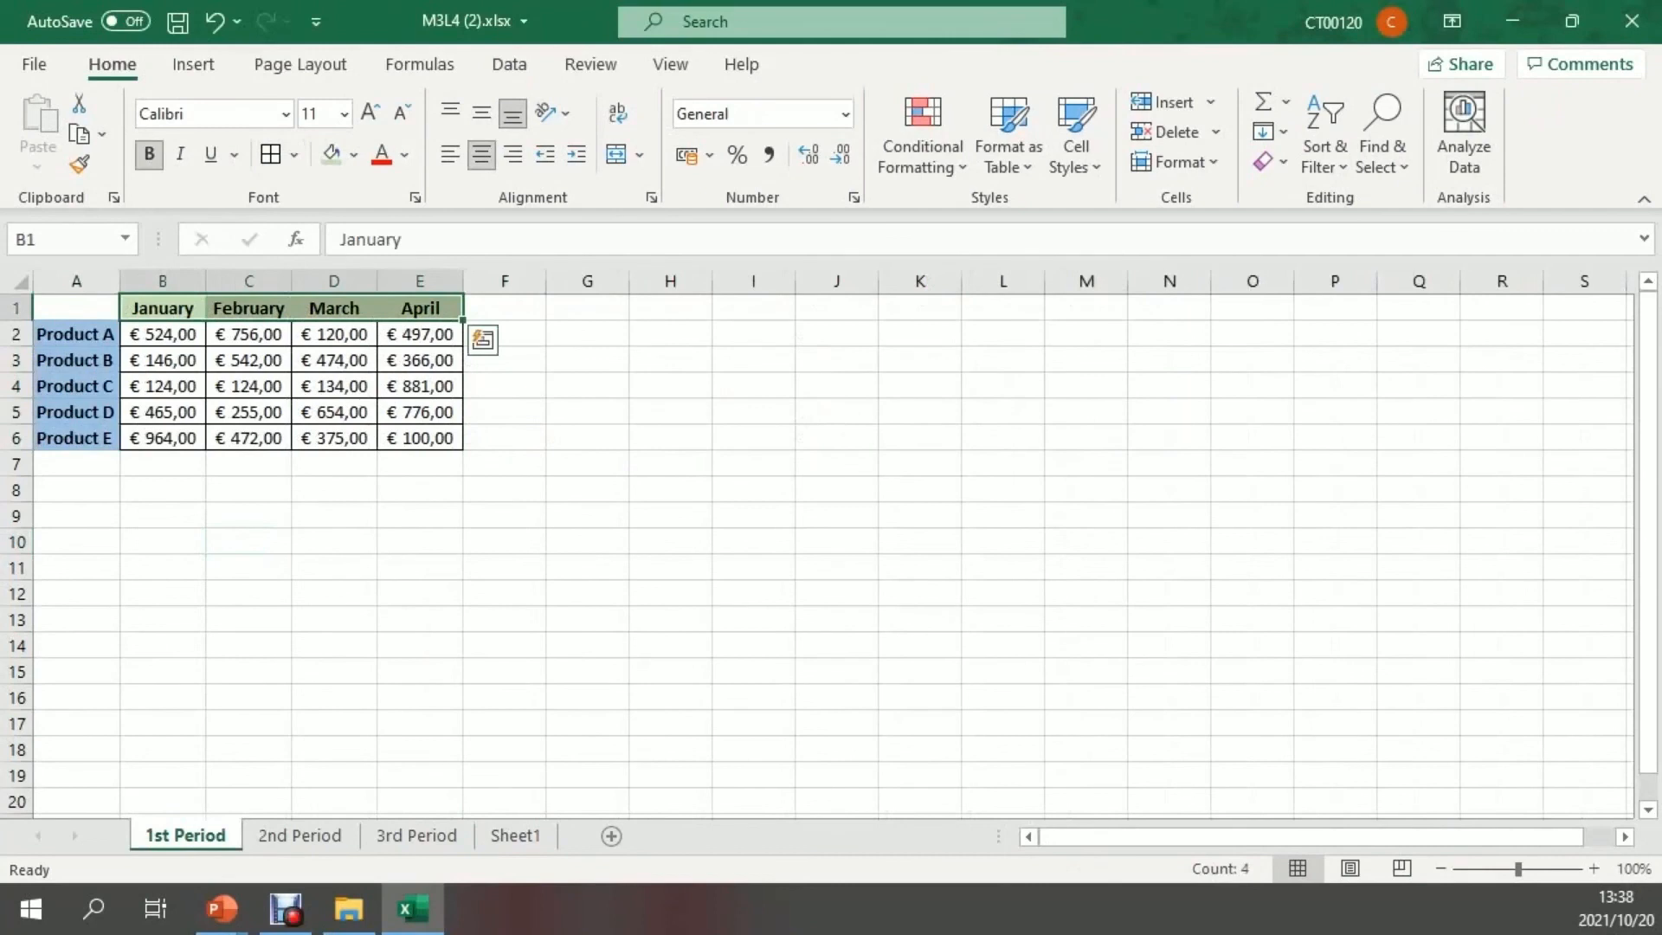
key(ctrl+c)
key(ctrl+Page_Down)
drag(162, 308, 419, 308)
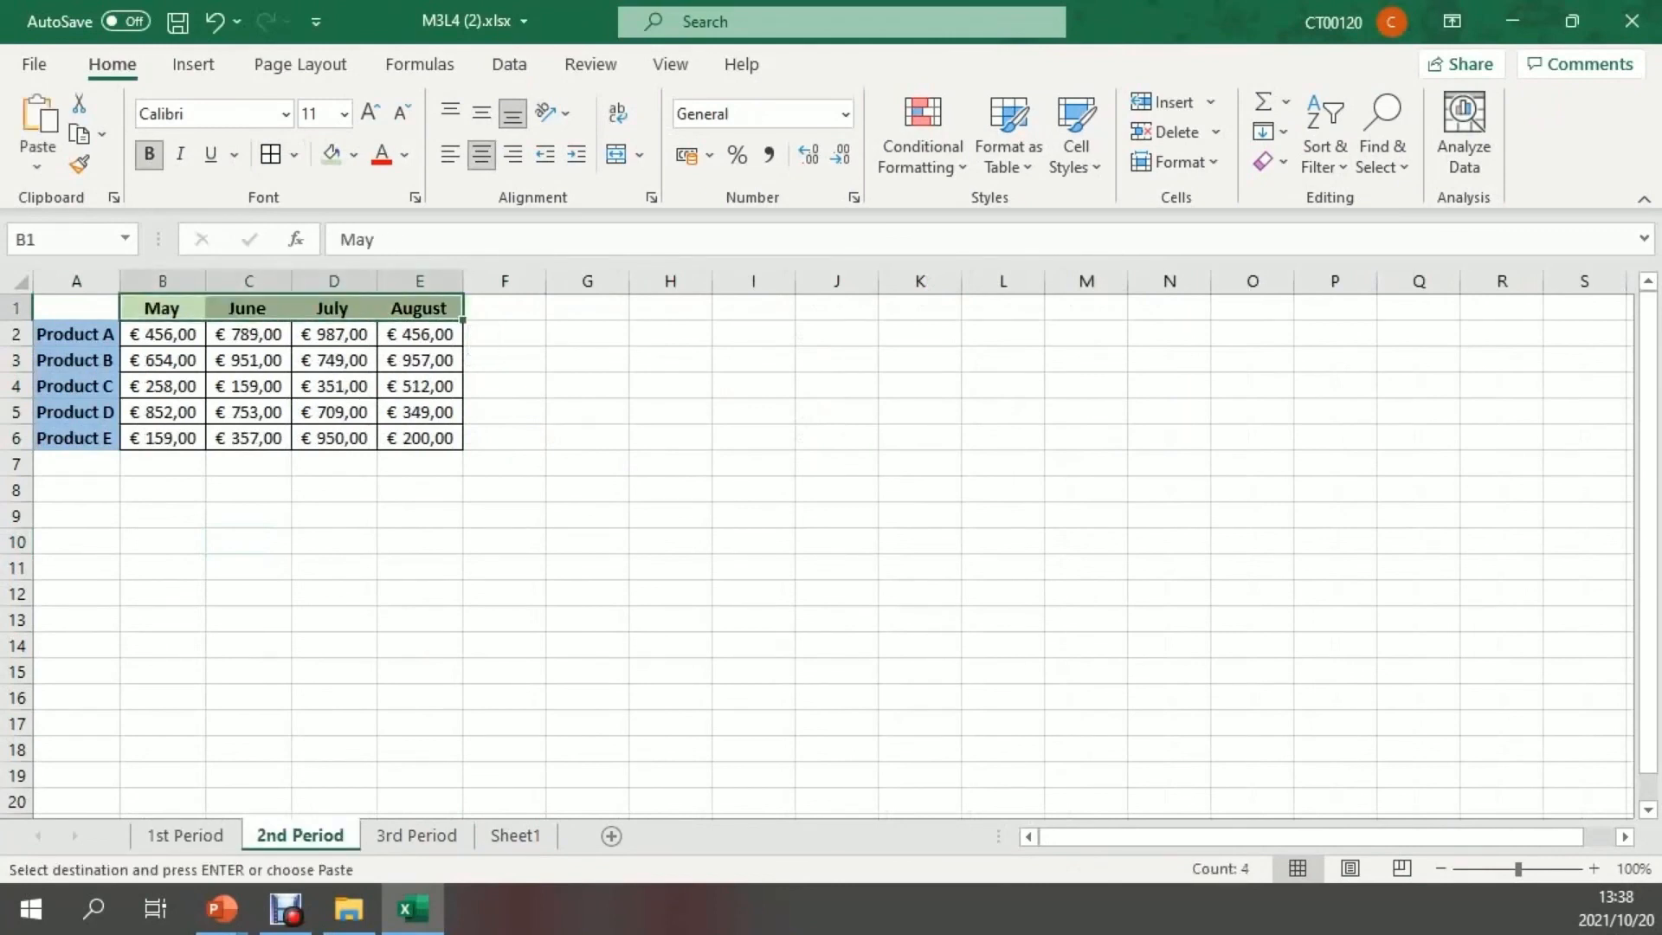
key(ctrl+v)
Paste the copied January to April headings over the month headings in B1:E1 of 3rd Period
key(ctrl+Page_Down)
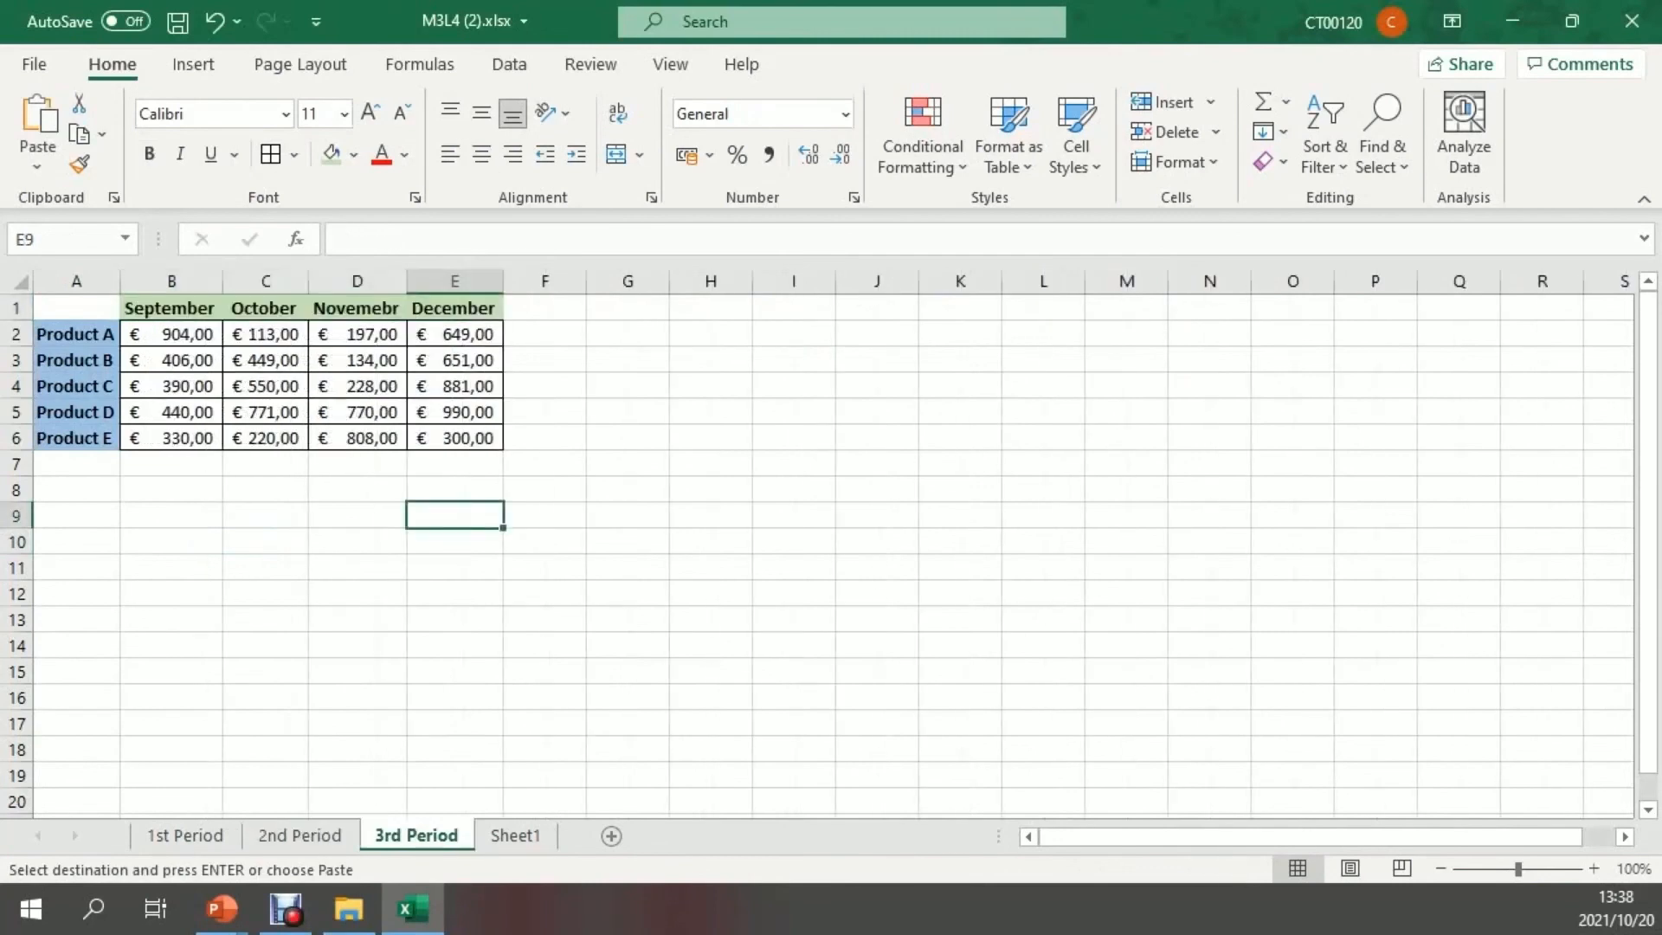
drag(170, 308, 455, 309)
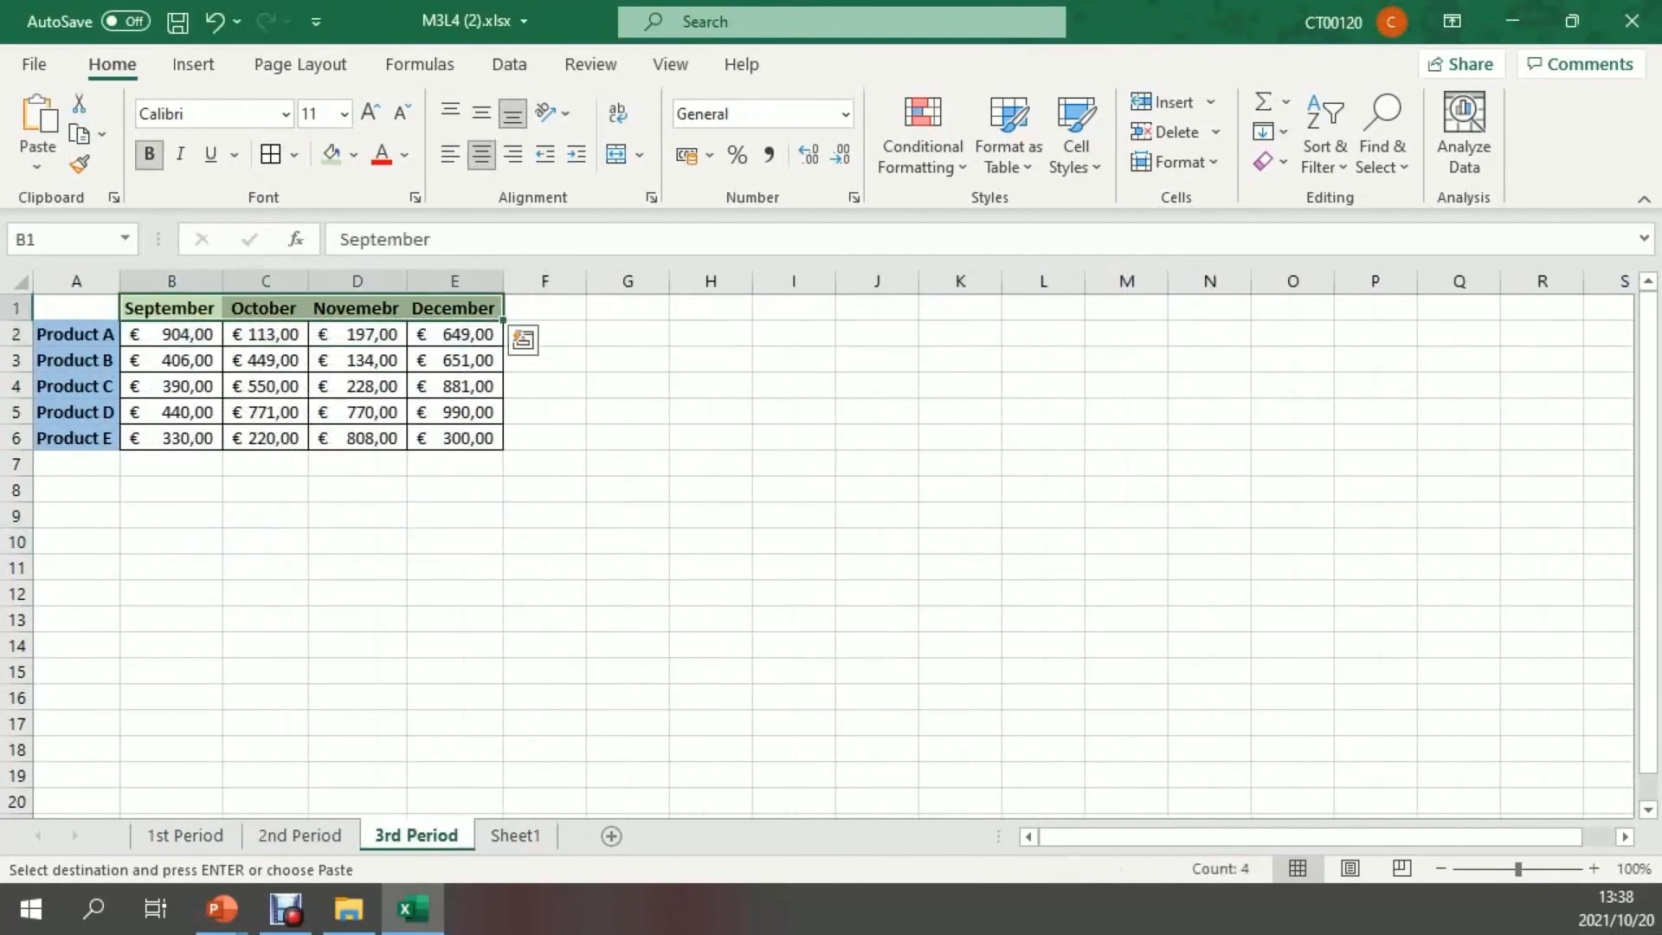
key(ctrl+v)
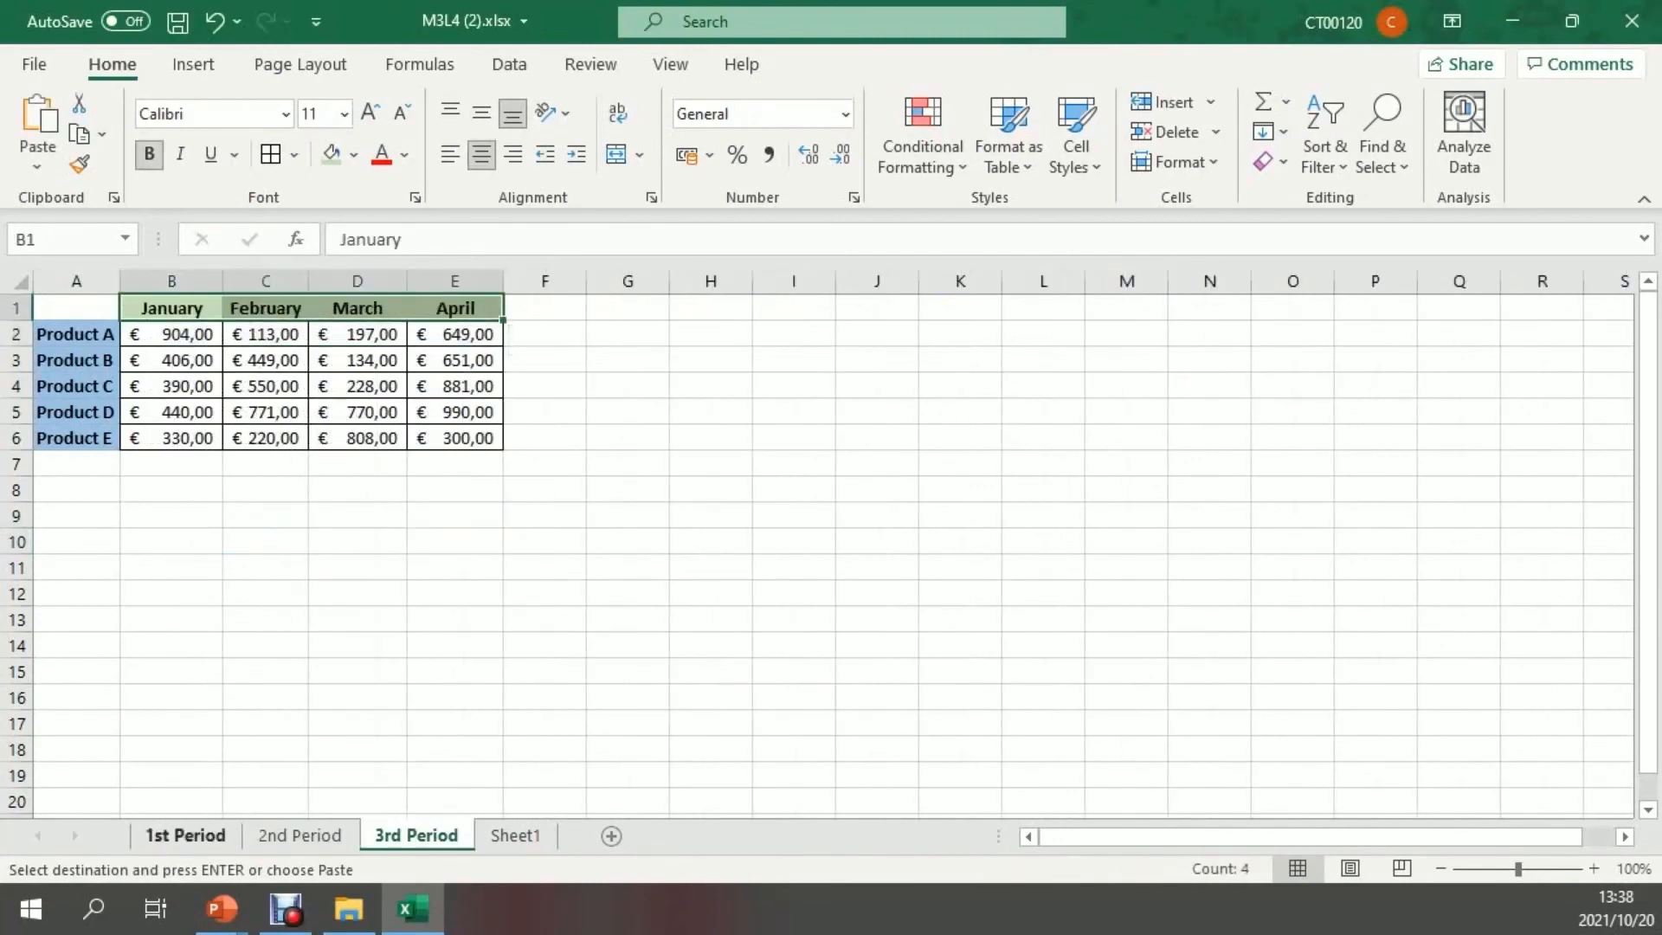
click(185, 836)
On Sheet1, apply all borders to the second consolidated table, A8:E13
click(516, 836)
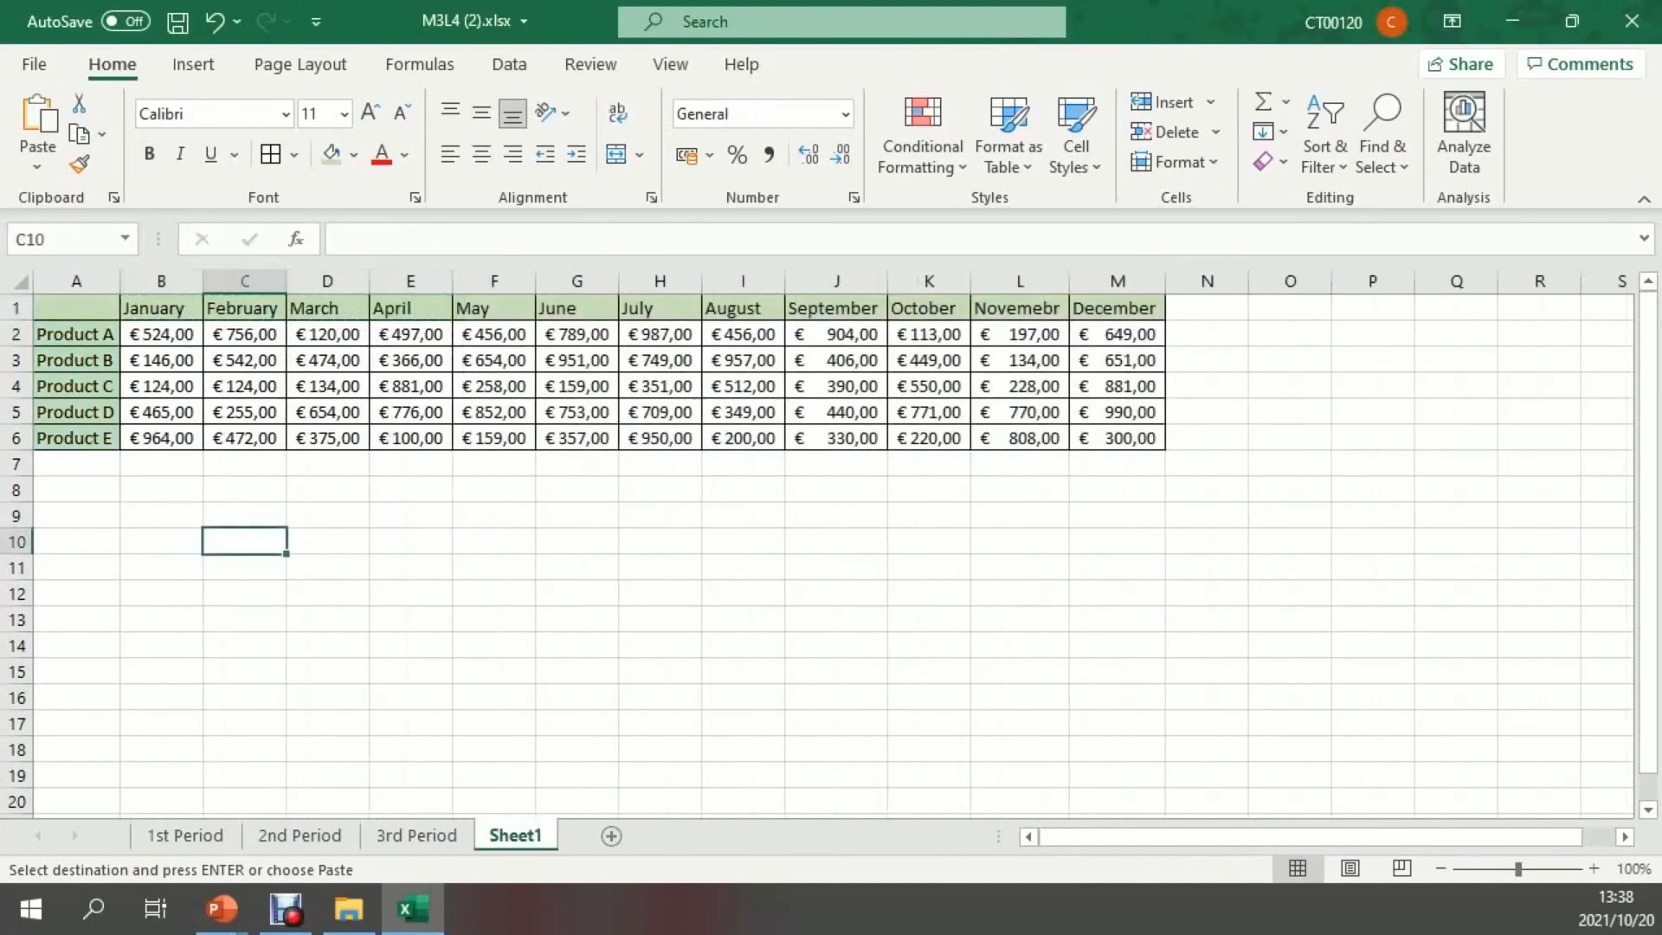
click(76, 515)
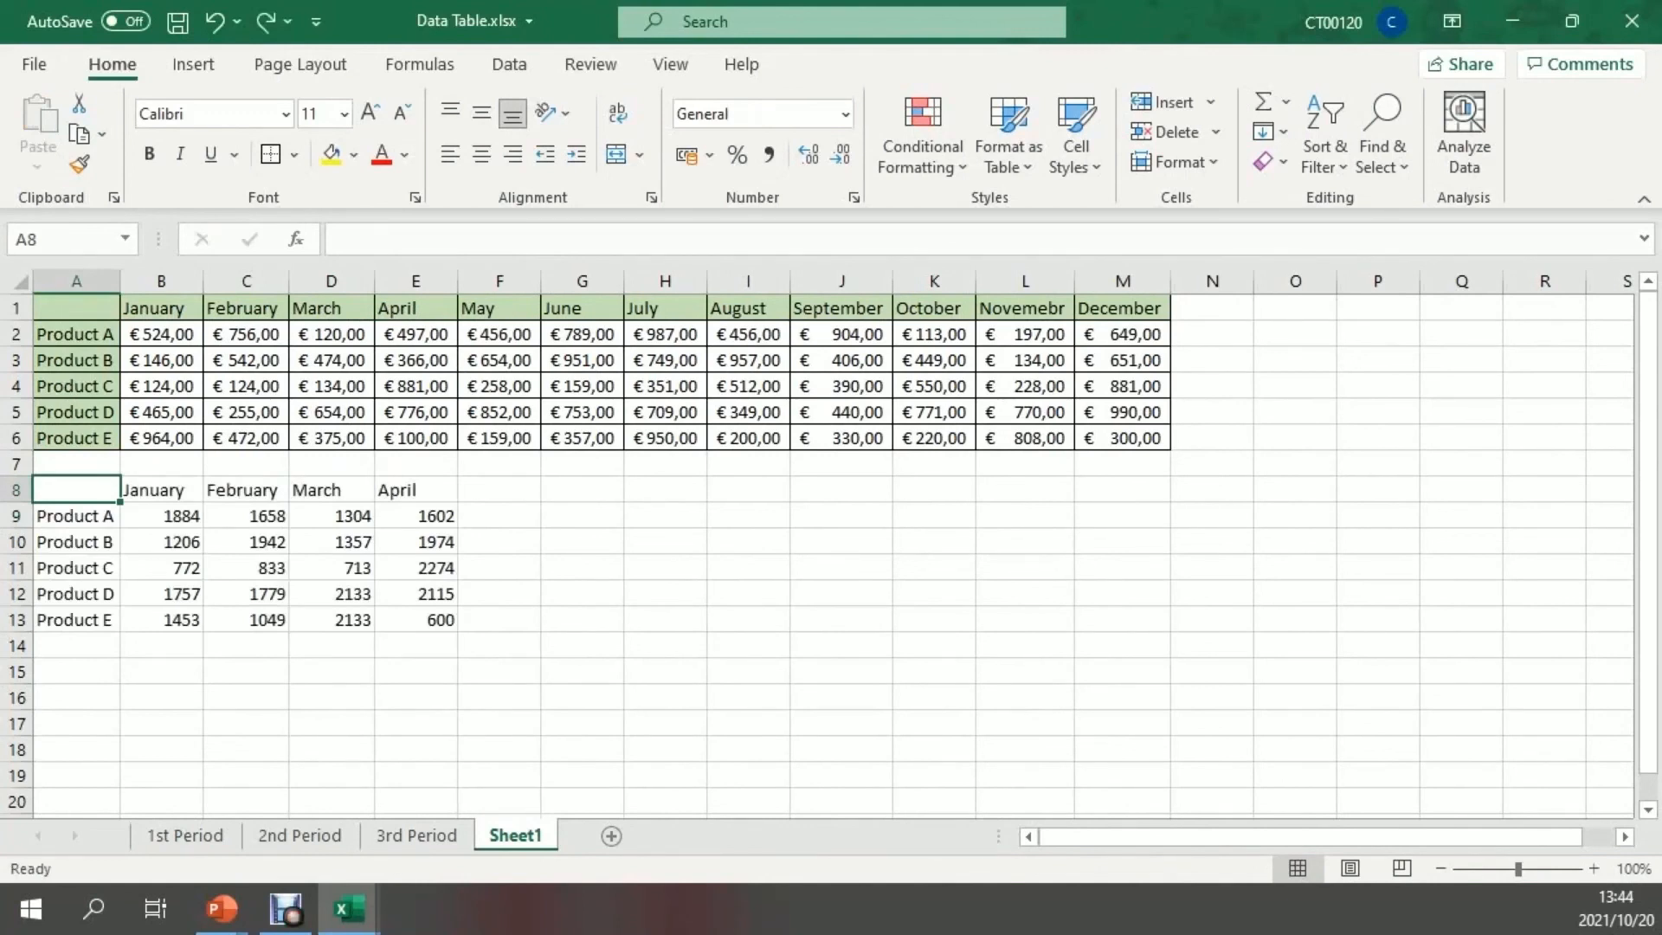
drag(77, 490, 417, 620)
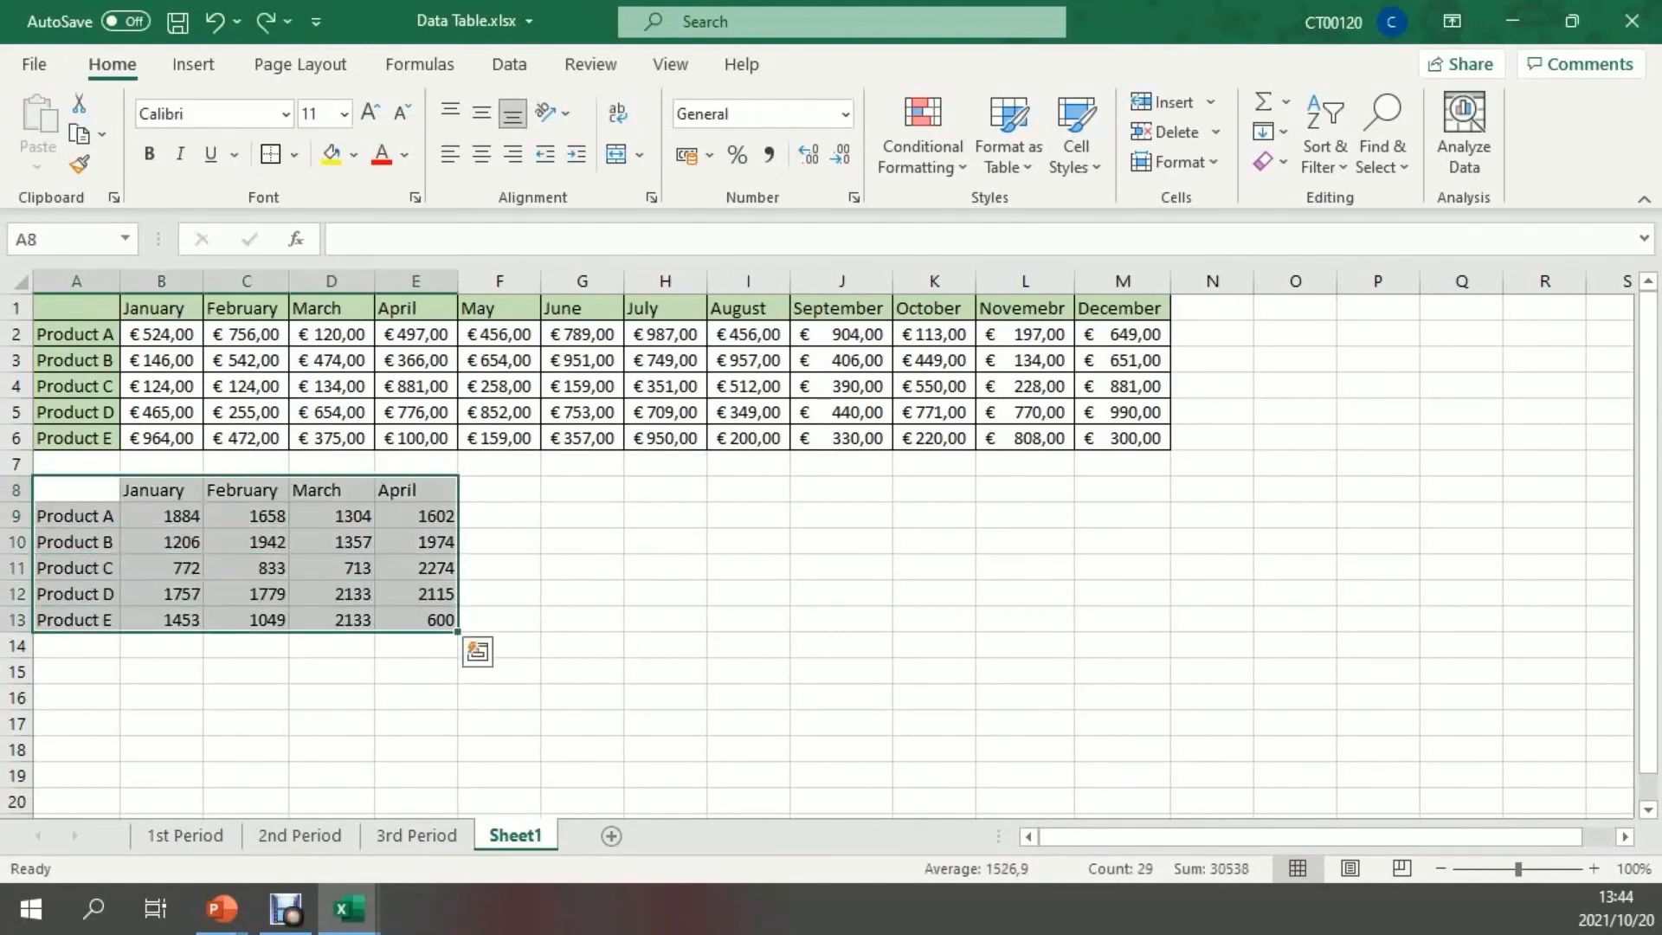
click(295, 154)
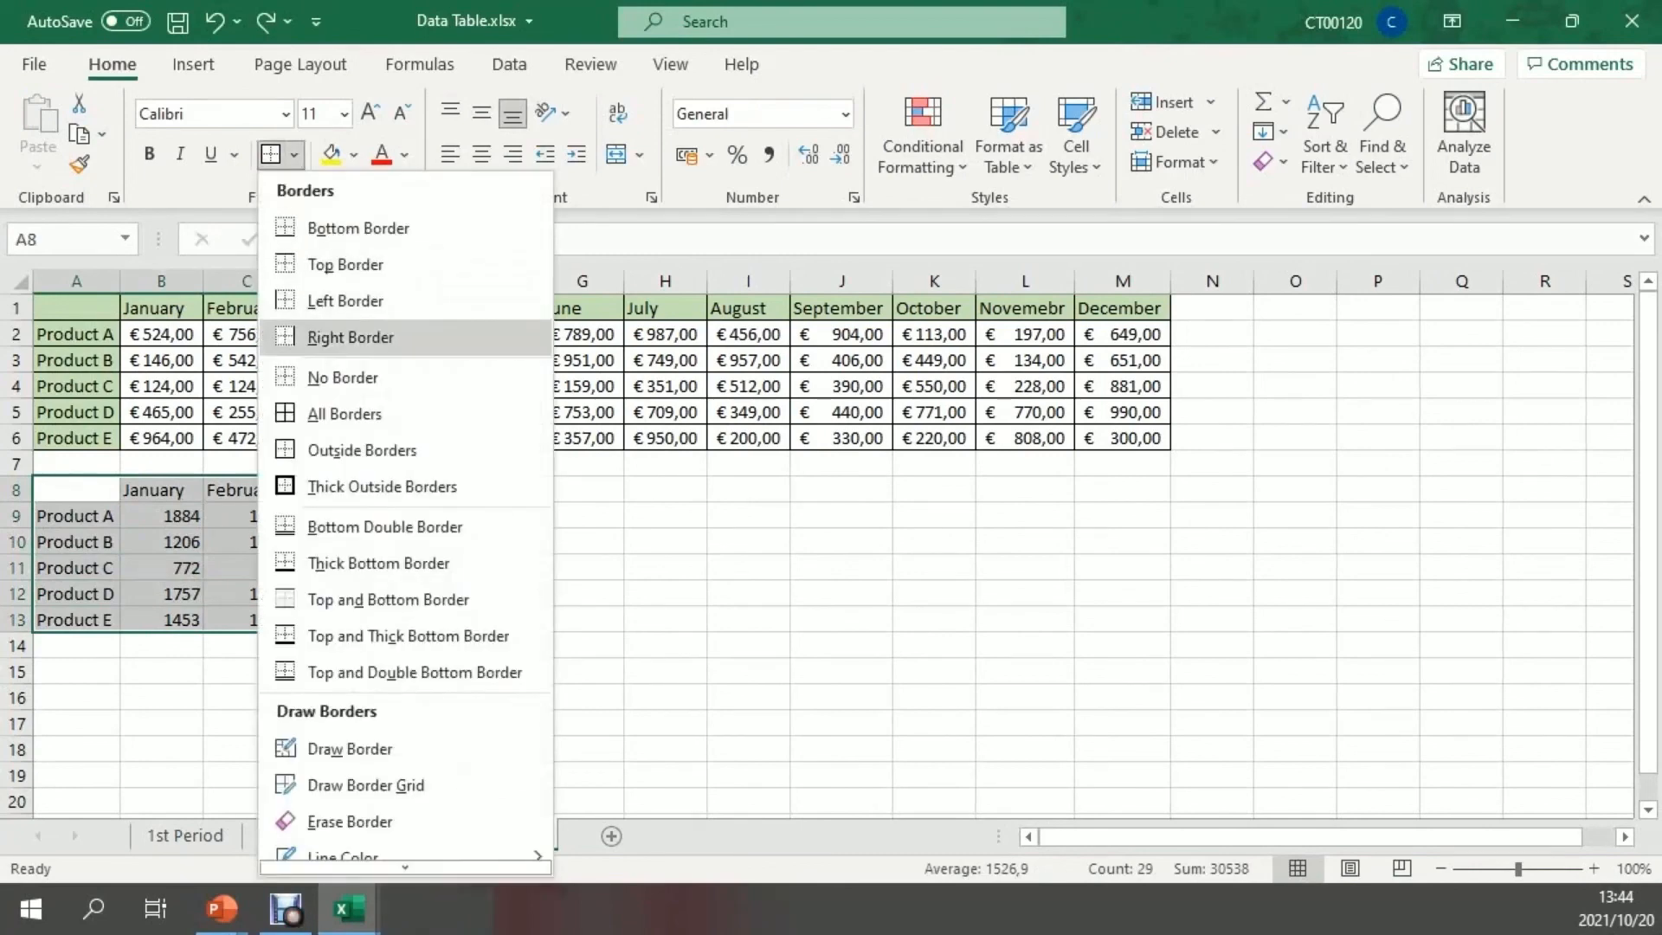
click(345, 414)
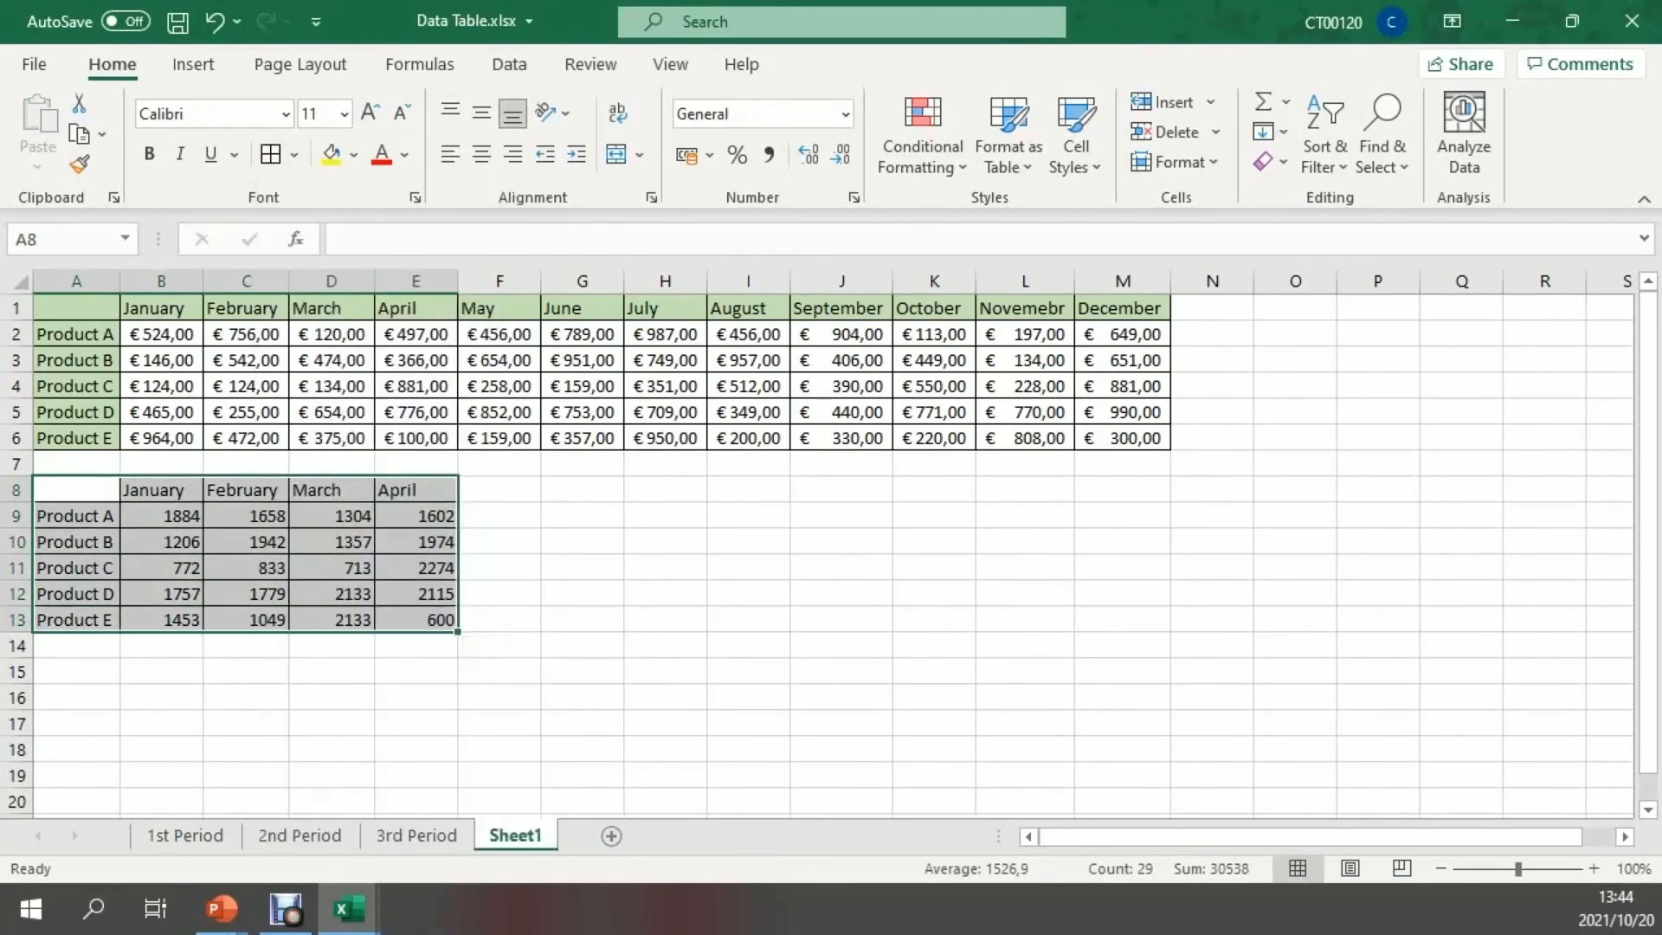
click(499, 594)
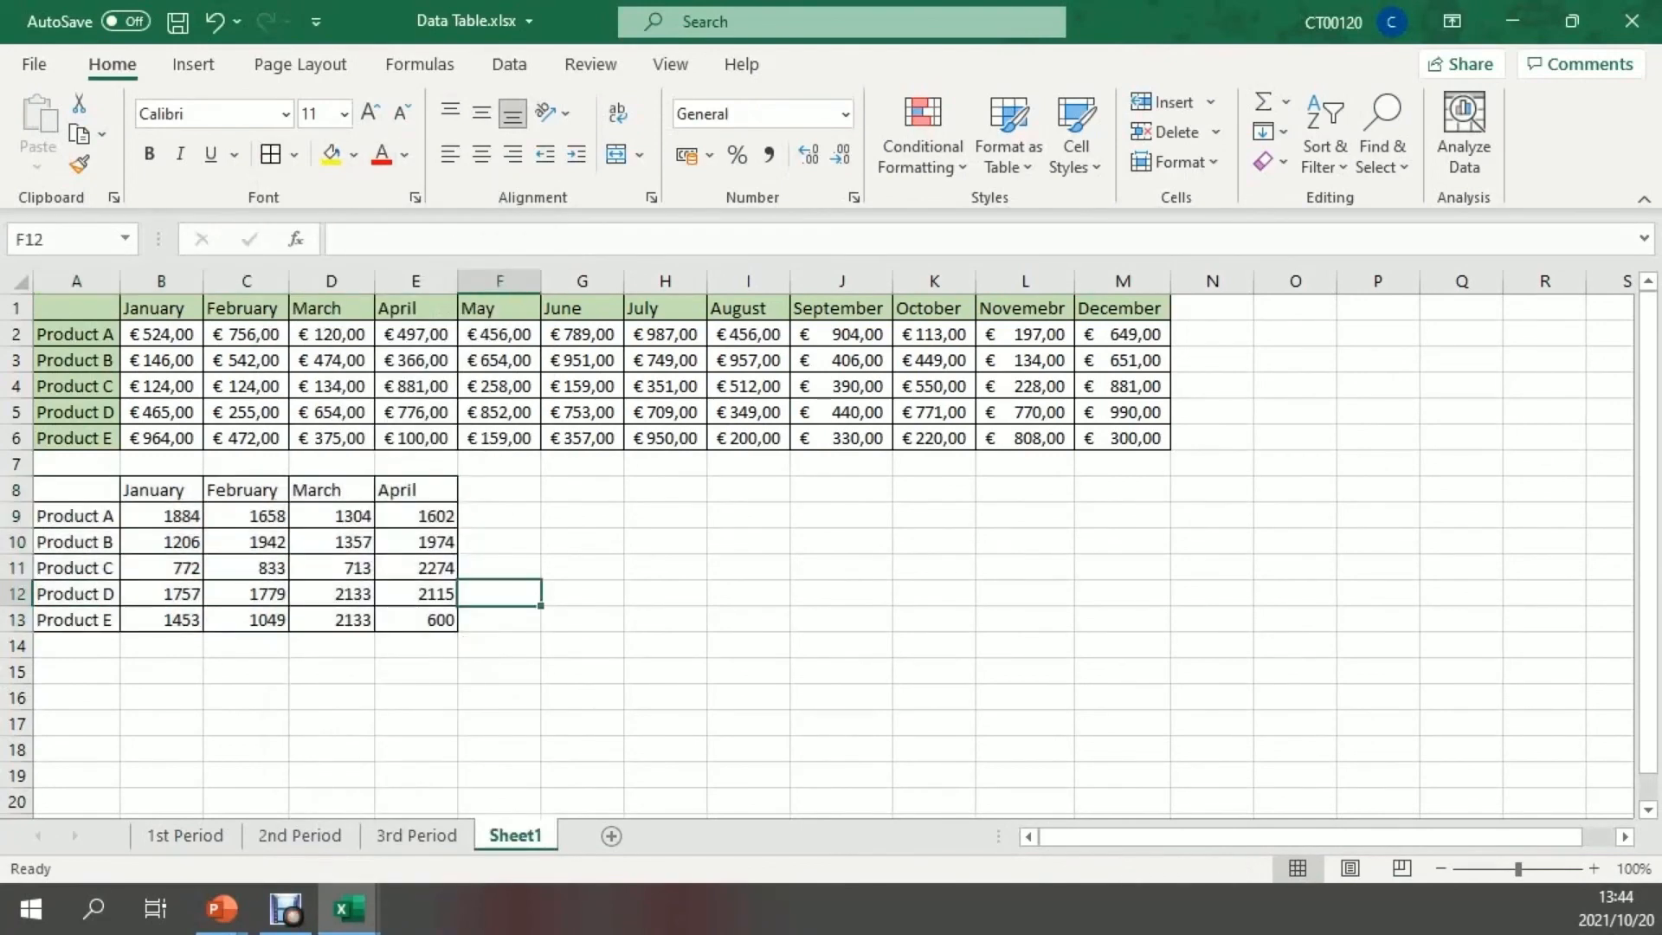
click(415, 619)
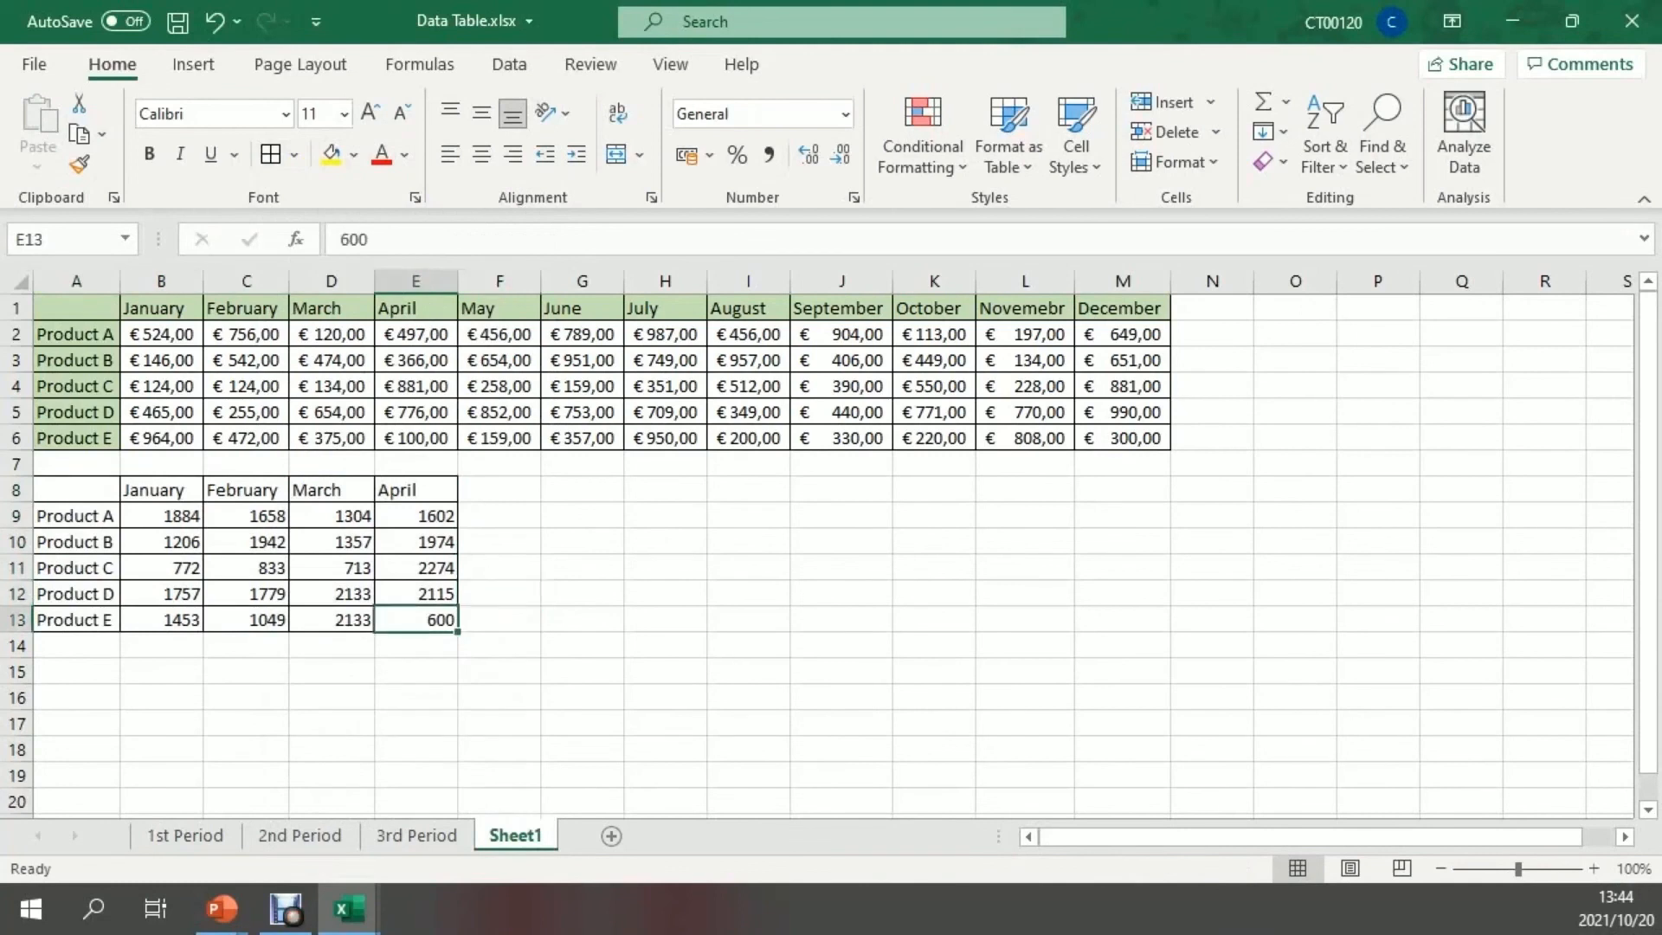